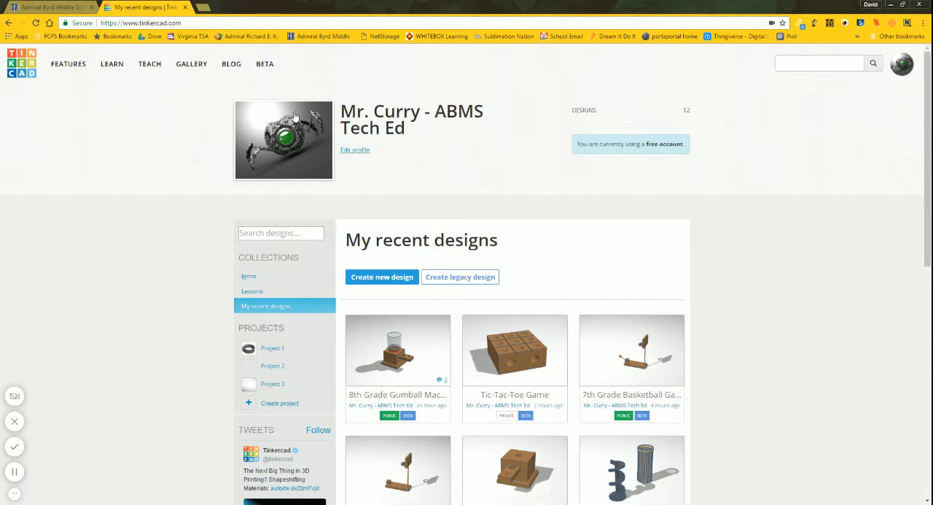
Step: Switch to the school's Technology Education site and look through its Tutorials page, including the Tinkercad how-to examples
left_click(45, 7)
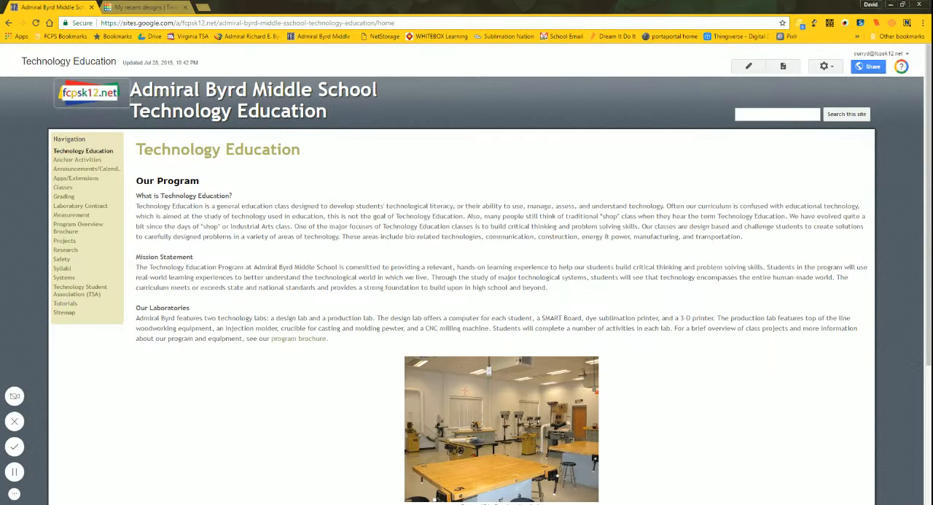
left_click(65, 304)
scroll(323, 307, "down", 2)
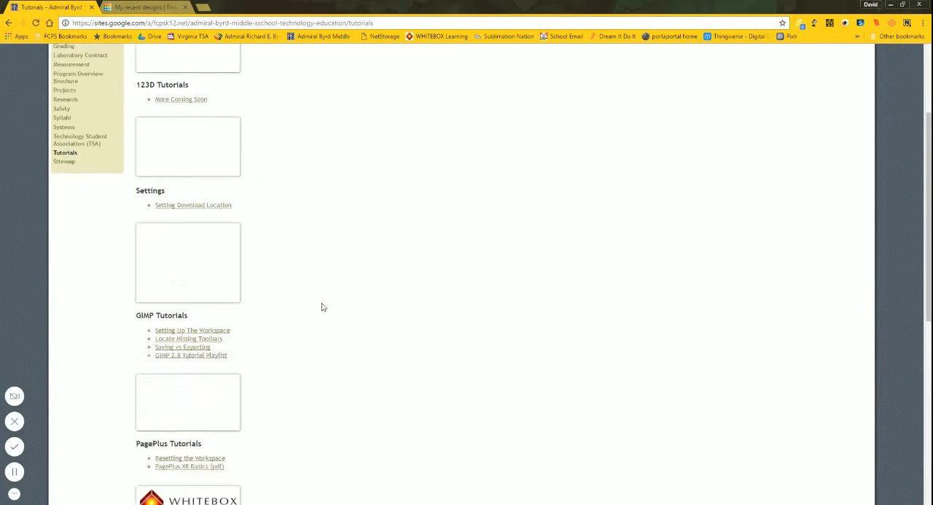
scroll(323, 307, "down", 6)
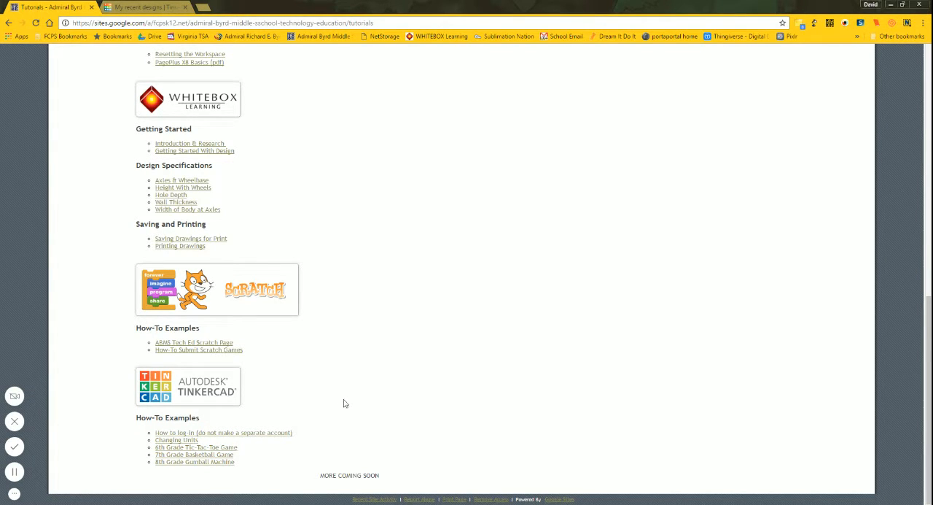
scroll(328, 398, "up", 15)
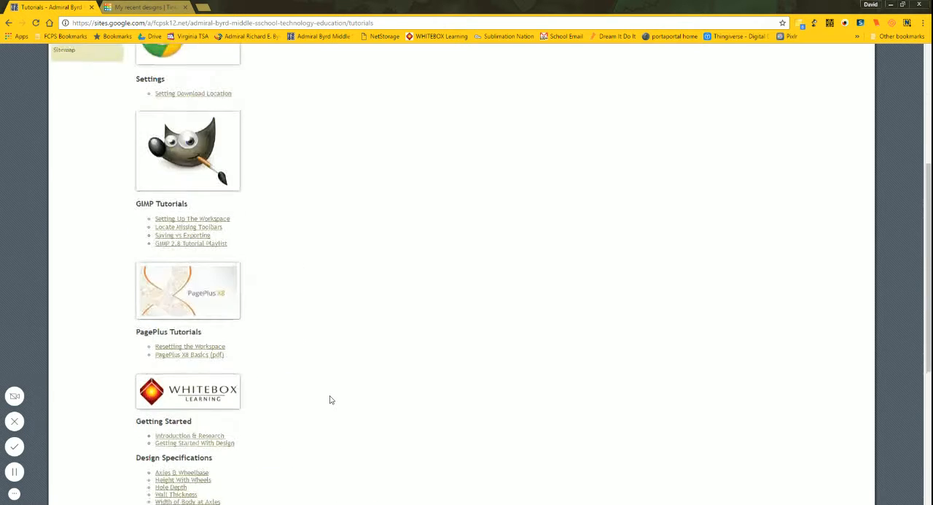
Step: Return to Tinkercad, create a new design and rename it Gumball Machine
left_click(150, 8)
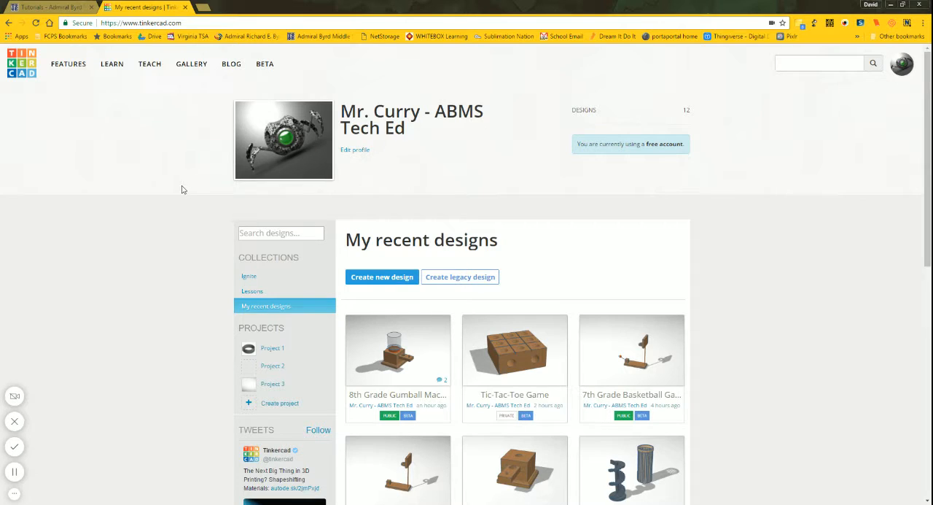
left_click(389, 280)
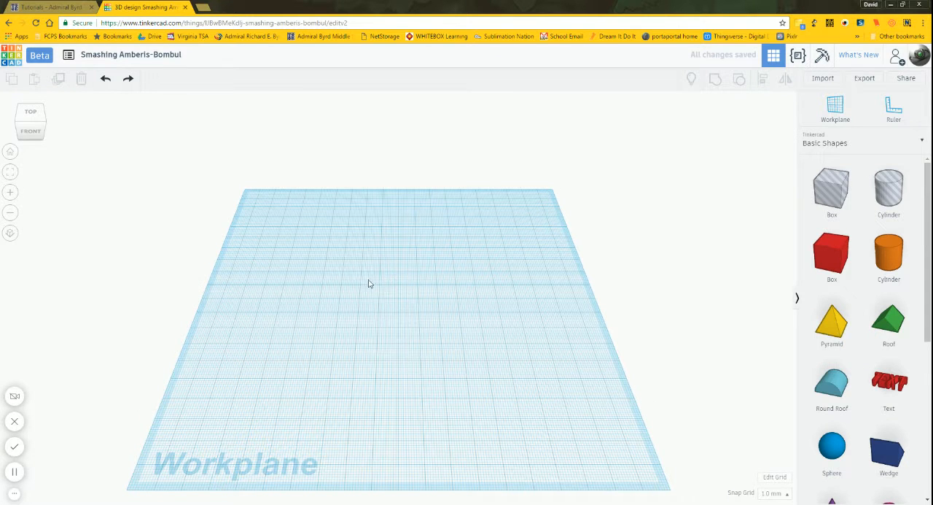
left_click(155, 61)
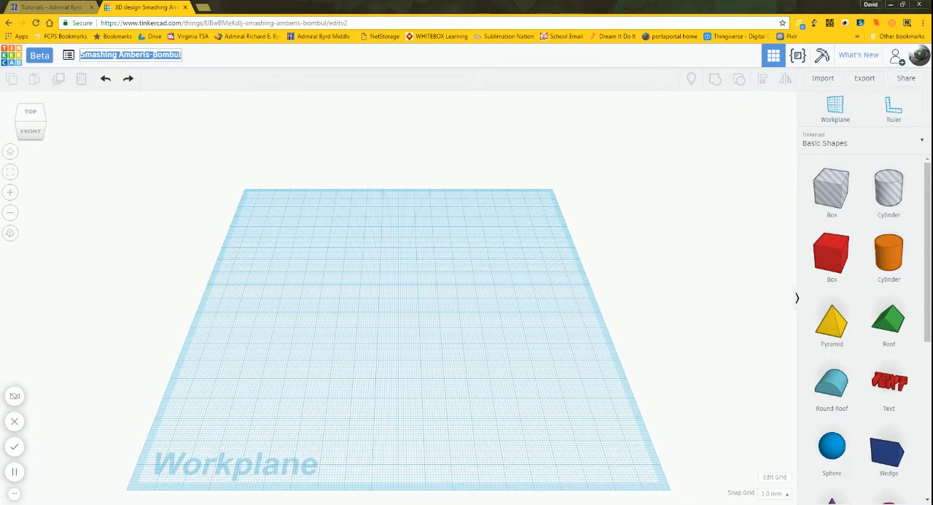
type("Gumba")
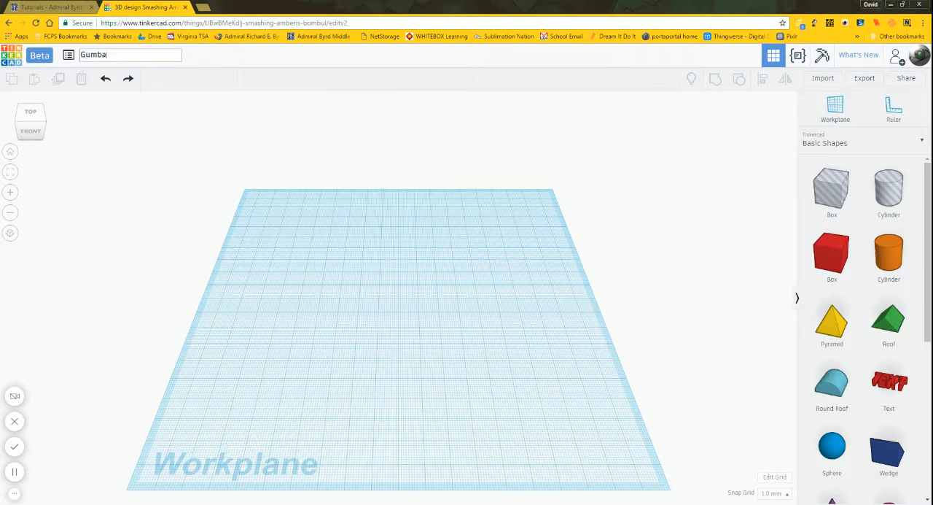
type("ll Machine")
key("Return")
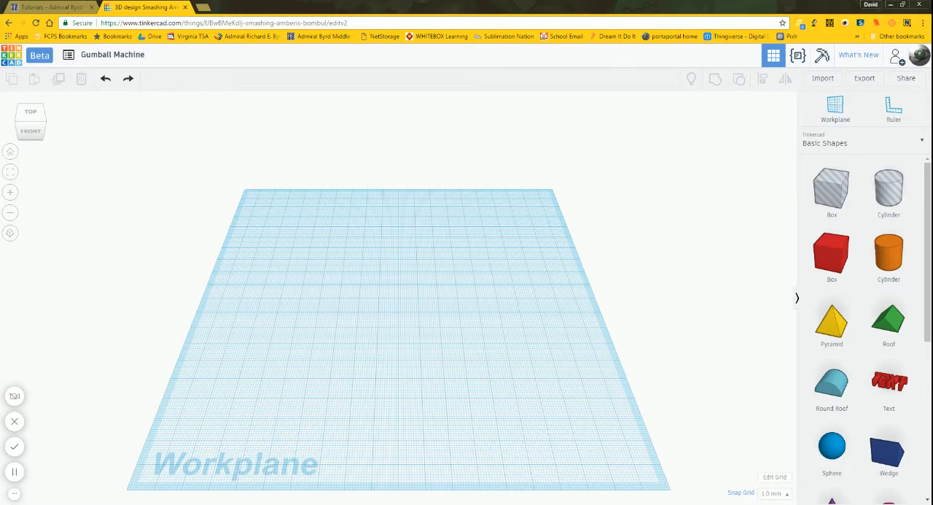
Step: Set the grid units to inches and resize the workplane to a 10-inch square
left_click(777, 479)
left_click(448, 174)
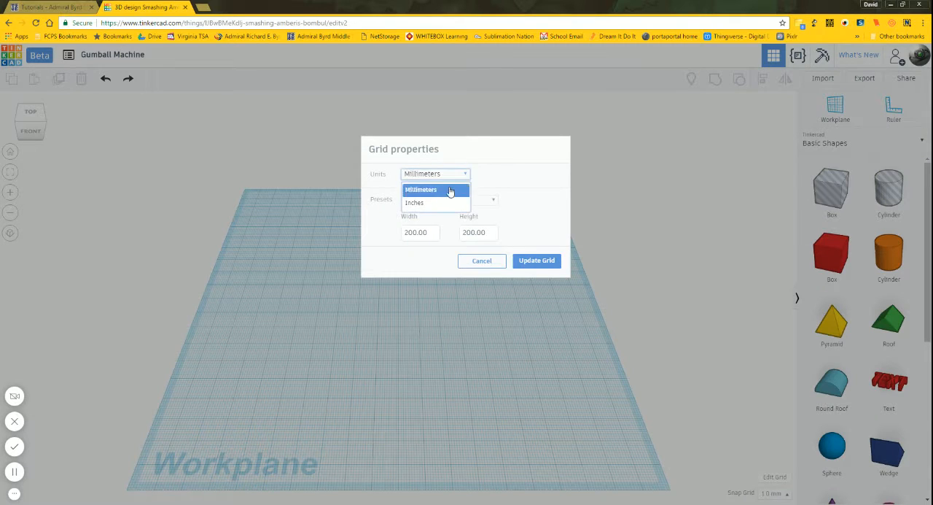
left_click(441, 202)
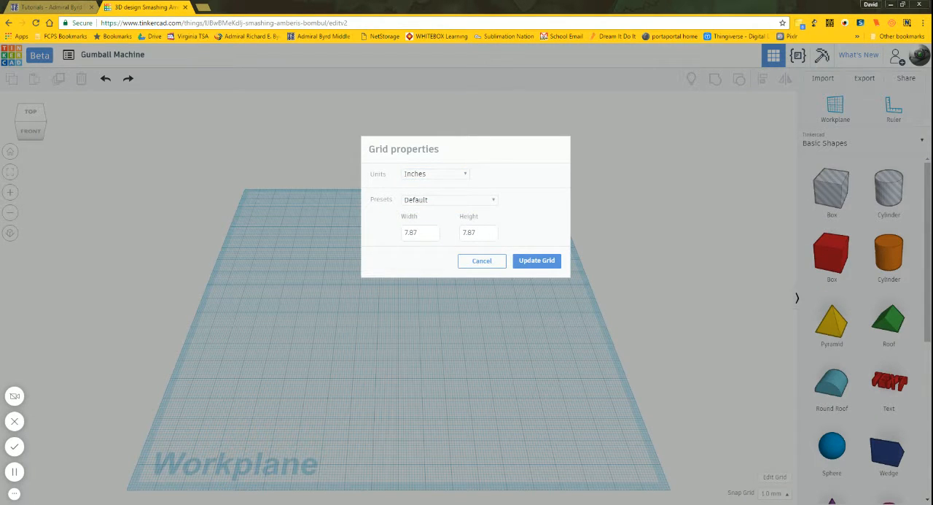
double_click(427, 235)
type("10")
key("Tab")
type("5")
left_click(534, 261)
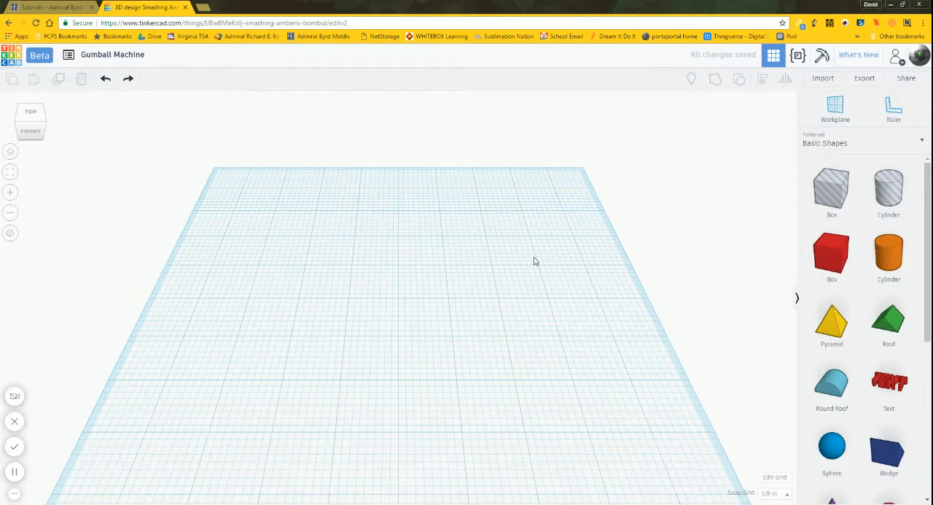
Step: Orbit the workplane so its left and front sides face the viewer, and switch to the orthographic view
scroll(533, 254, "down", 5)
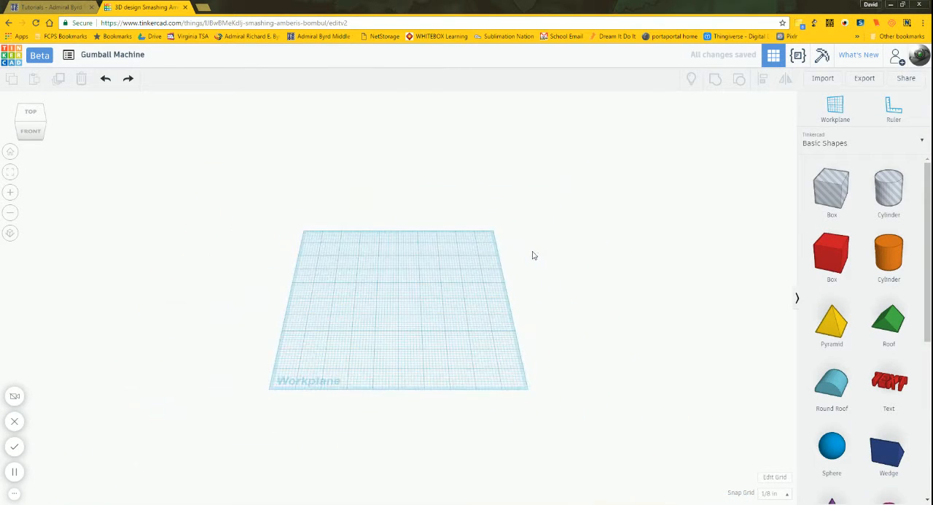
scroll(533, 254, "up", 2)
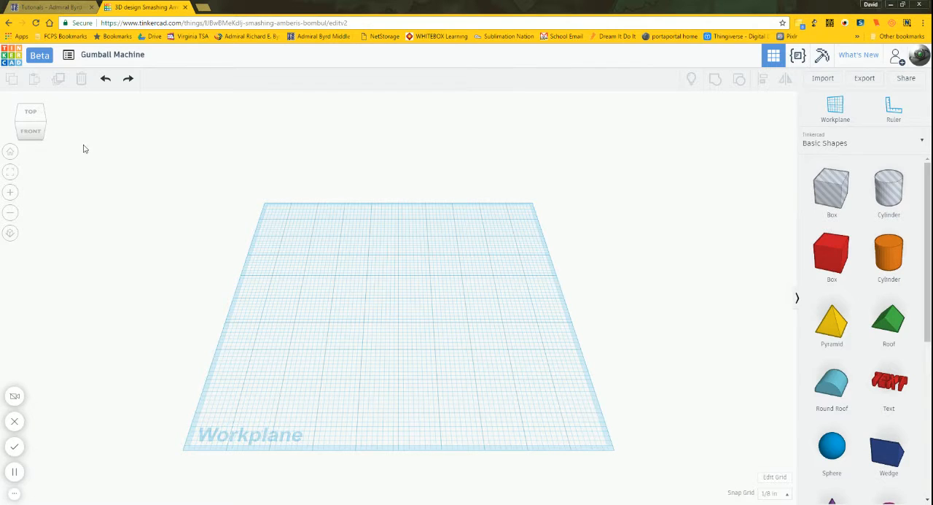
left_click(38, 132)
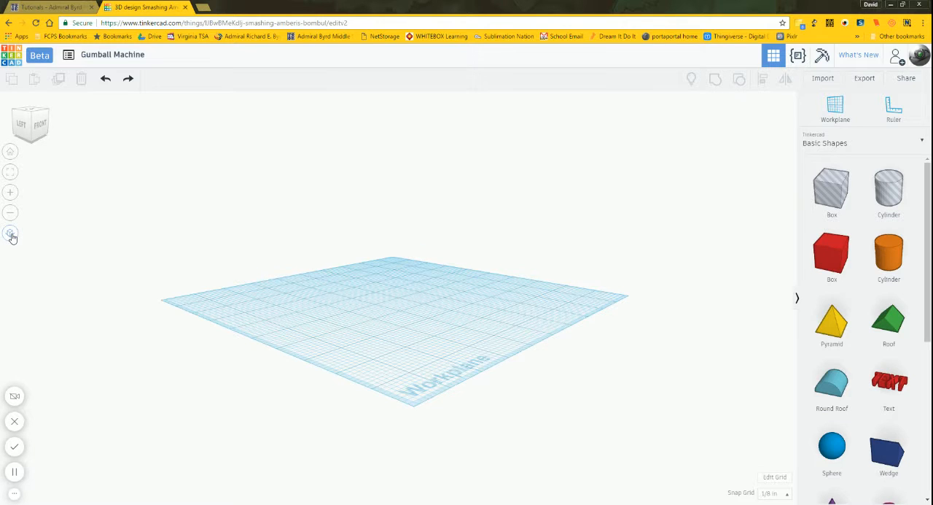
left_click(11, 234)
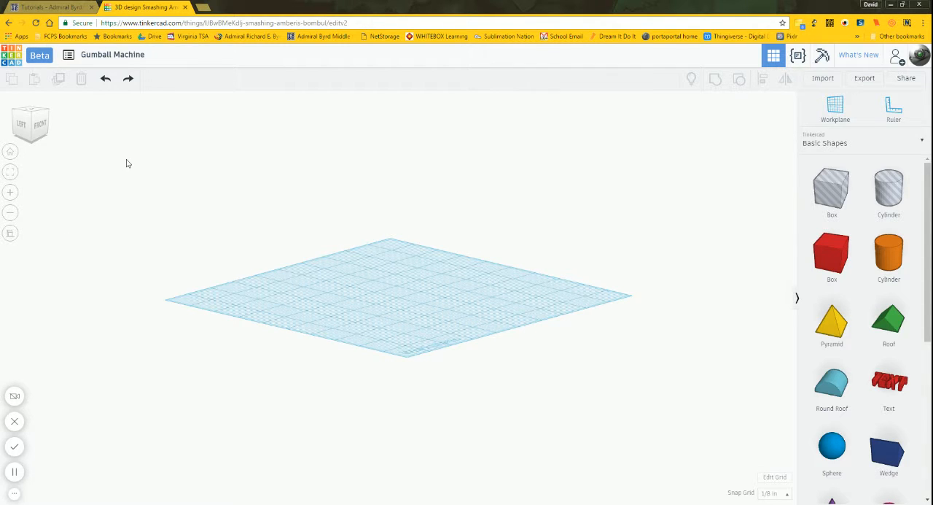
Step: On the school site, open the 8th Grade Gumball Machine project and look through its drawings
left_click(50, 7)
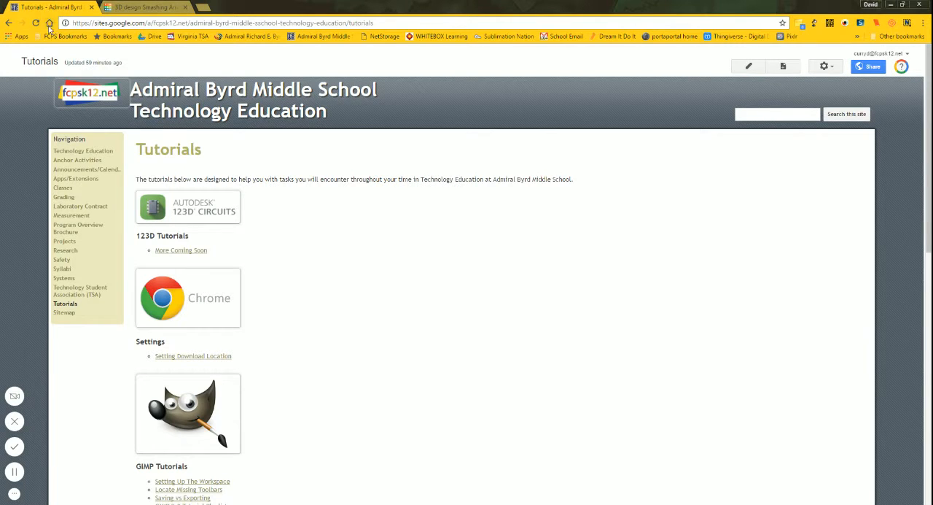
left_click(65, 241)
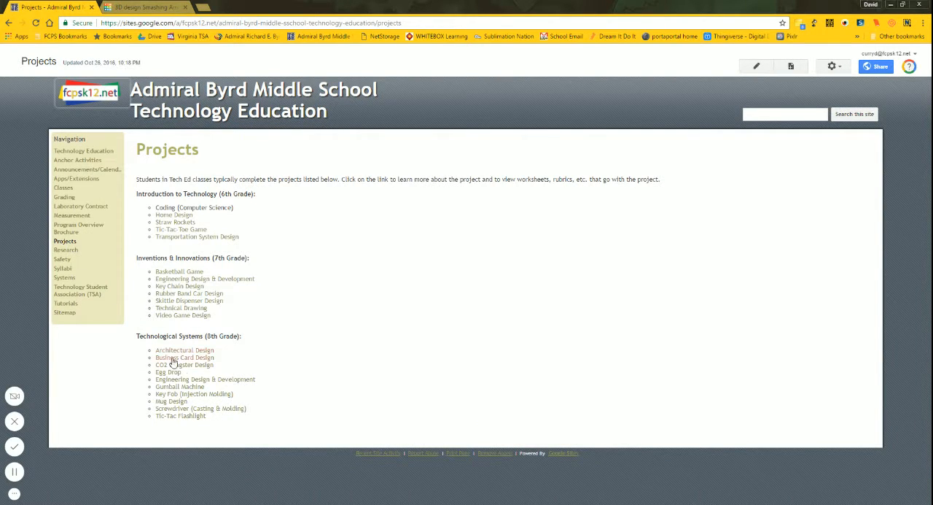
left_click(187, 388)
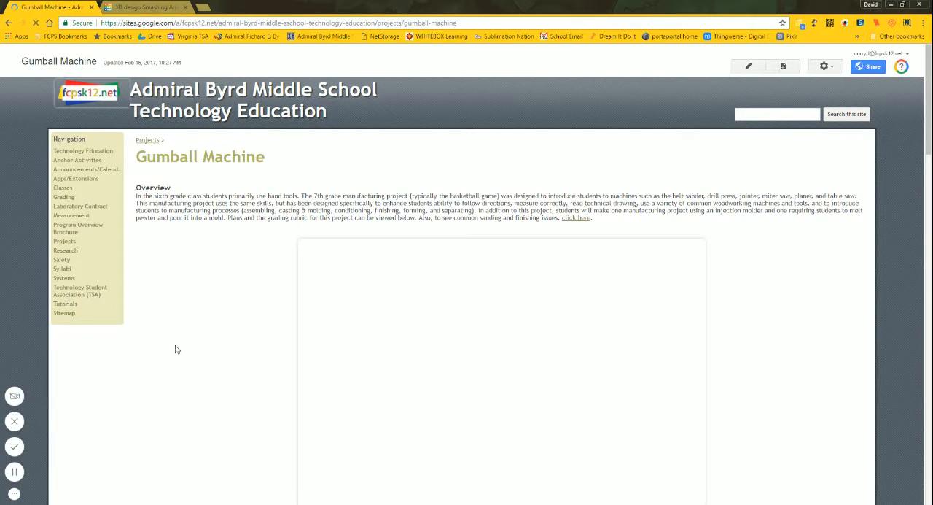
scroll(175, 349, "down", 2)
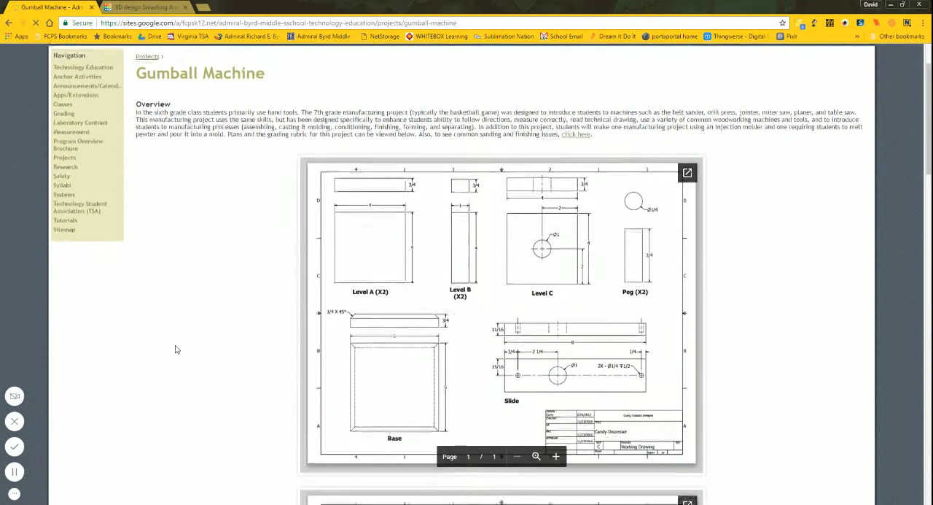
scroll(427, 201, "down", 3)
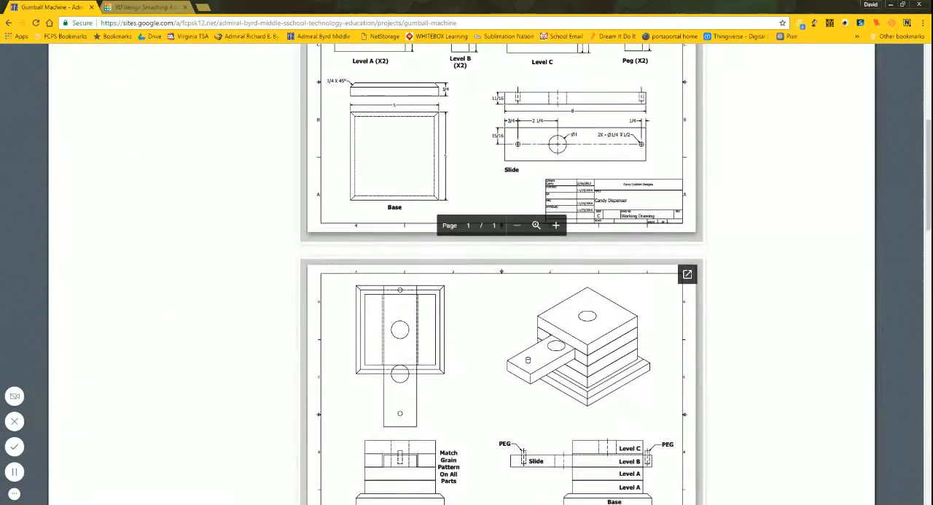
scroll(502, 292, "down", 2)
scroll(502, 292, "up", 6)
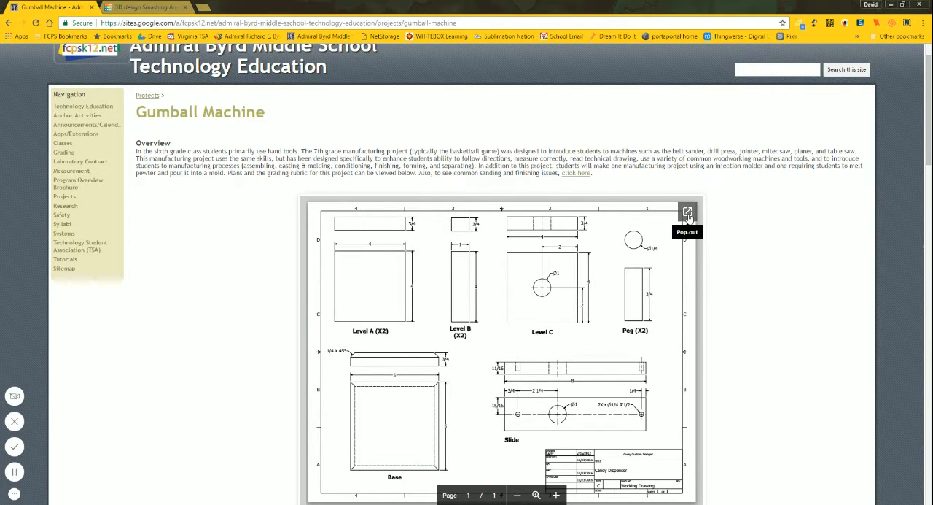
Step: Open the Gumball Machine working drawing in its own browser tab and enlarge it to read the part dimensions
left_click(688, 213)
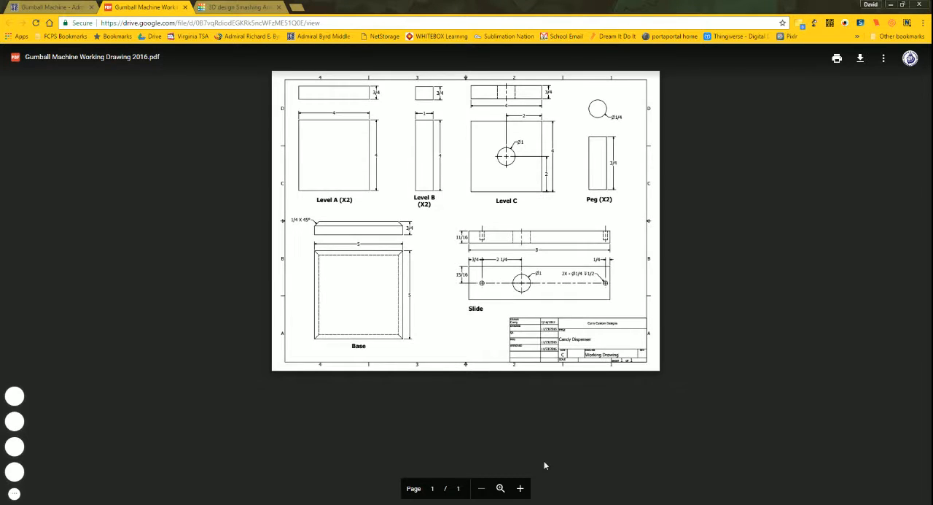
left_click(503, 489)
scroll(496, 306, "up", 3)
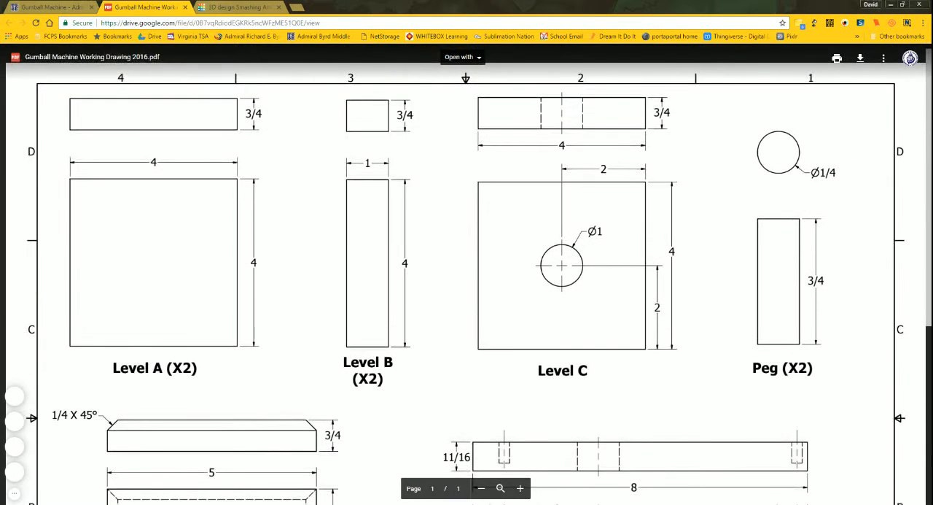
Step: Open the Gumball Assembly Drawing from the project page in its own tab, enlarge it and examine how the parts stack
left_click(51, 7)
scroll(180, 216, "down", 5)
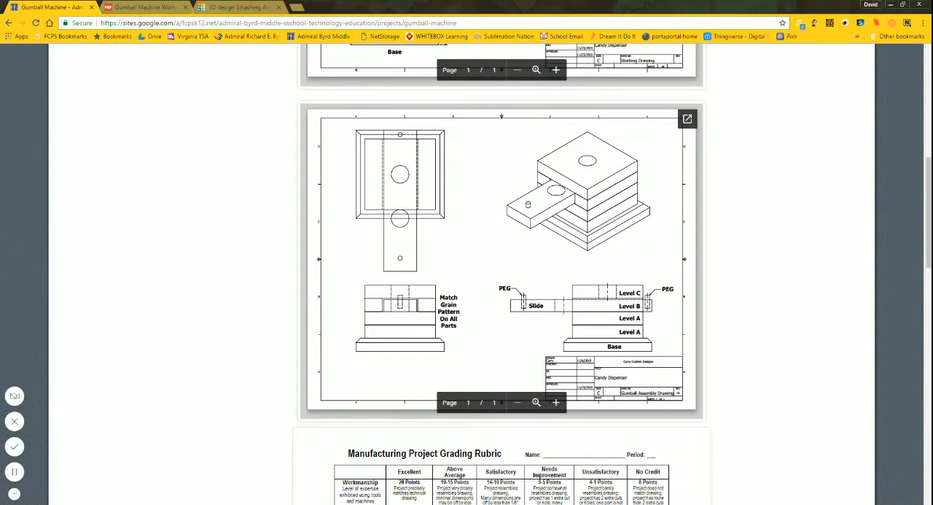
left_click(688, 120)
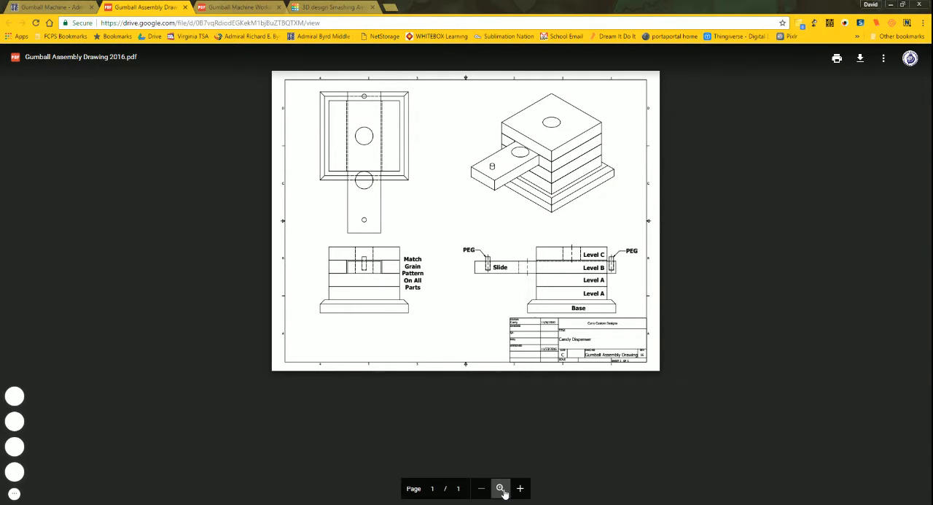
left_click(501, 489)
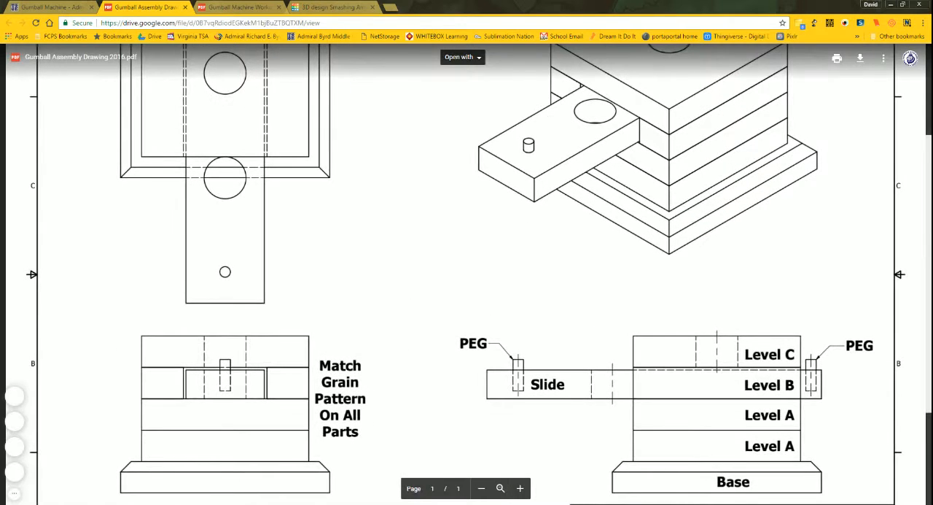
scroll(467, 292, "down", 3)
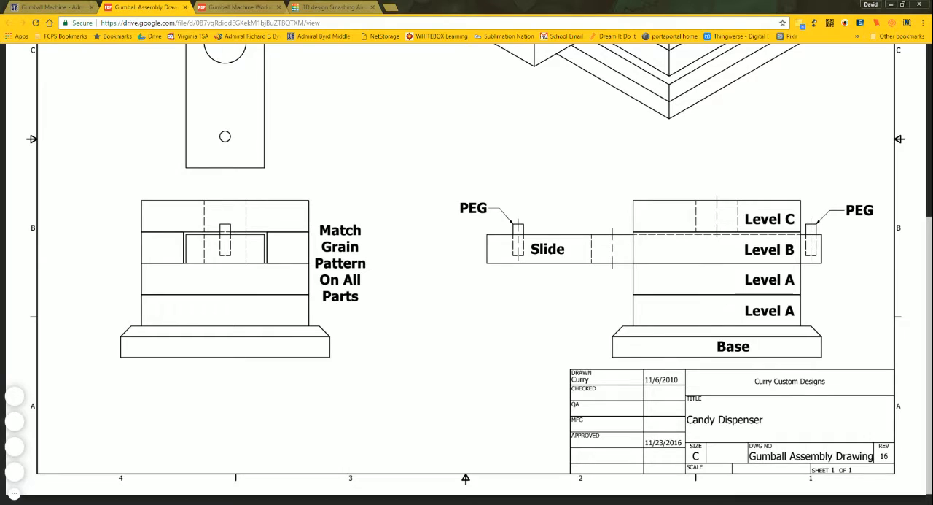
scroll(466, 274, "up", 4)
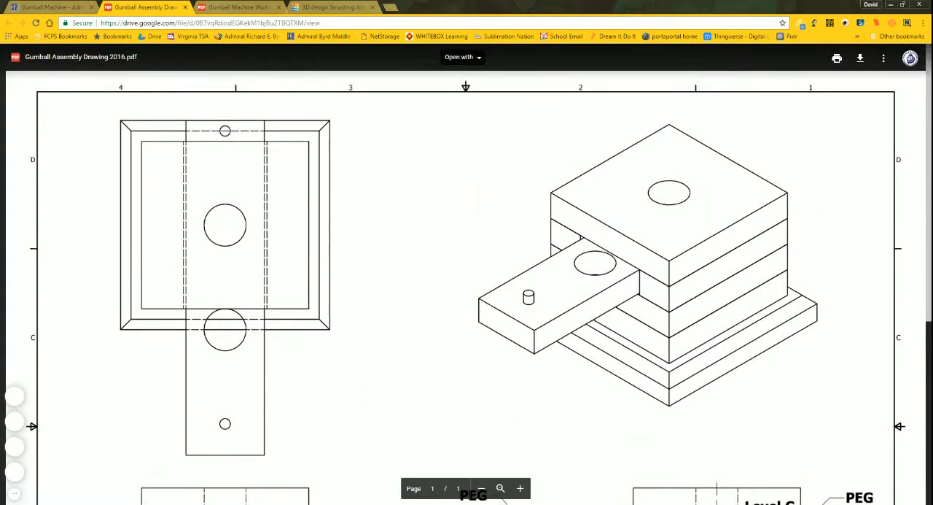
scroll(515, 501, "down", 5)
scroll(515, 501, "up", 5)
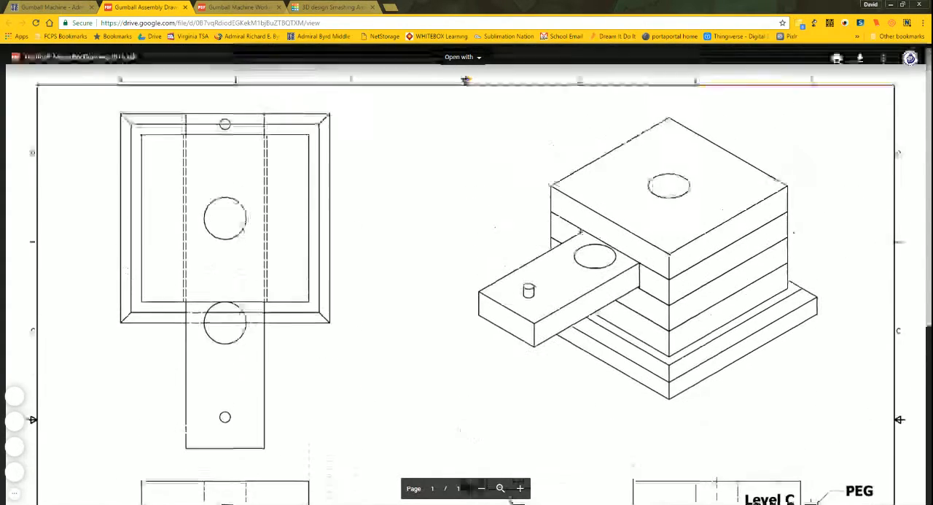
scroll(515, 501, "down", 2)
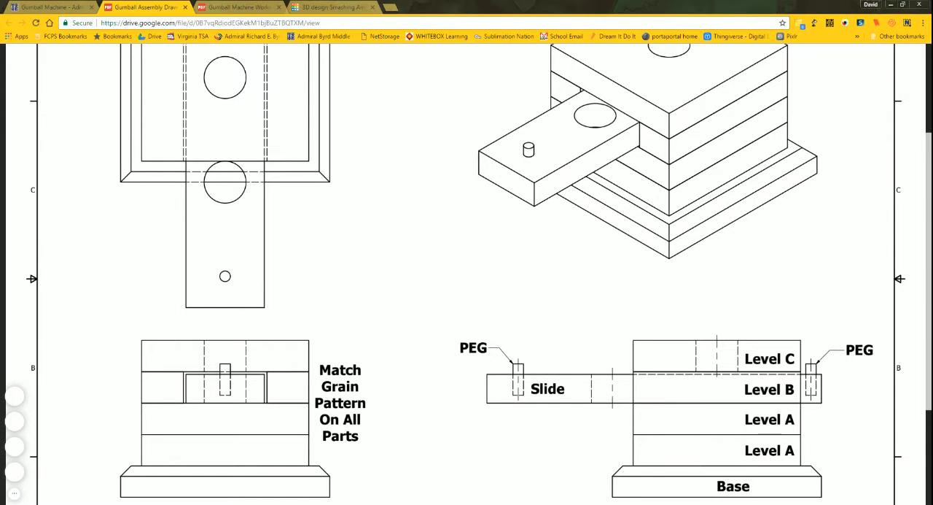
scroll(479, 274, "down", 2)
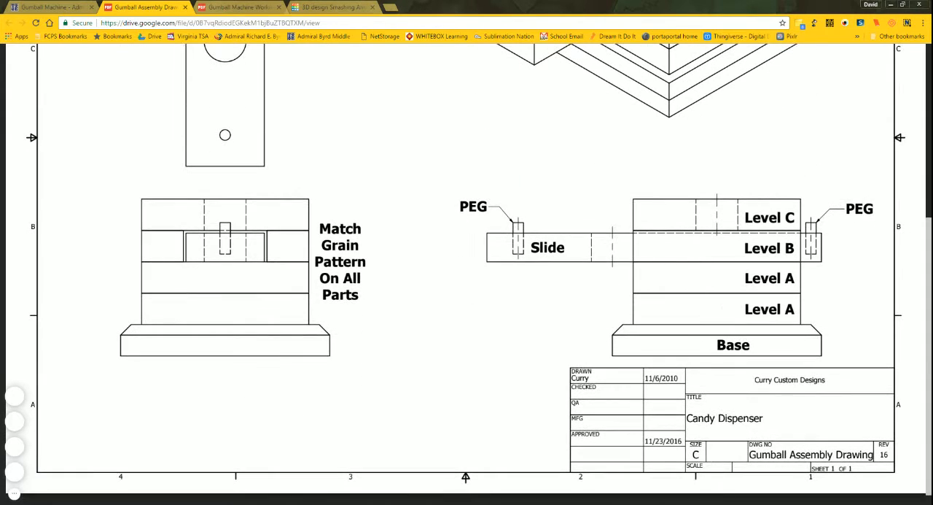
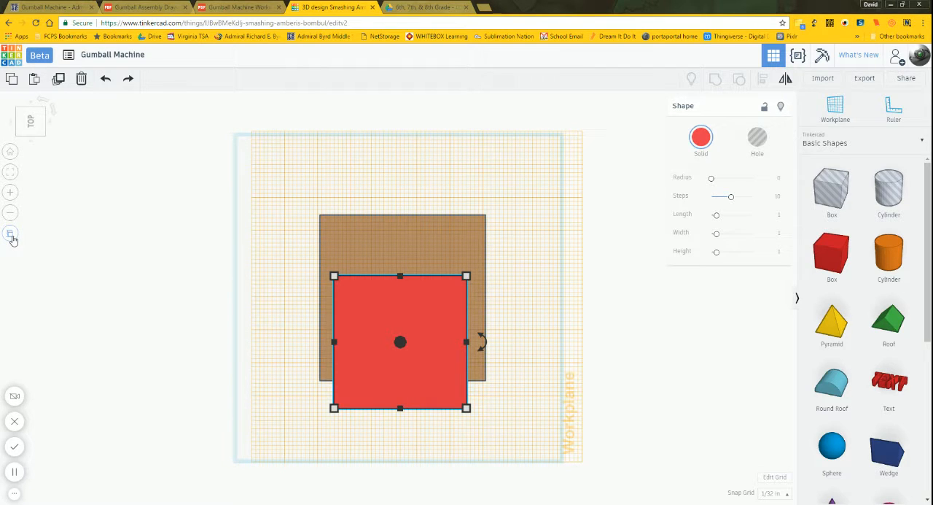
Step: Compare the stacked boxes in perspective and orthographic projection from the back, ending in an orthographic top view
left_click(223, 233)
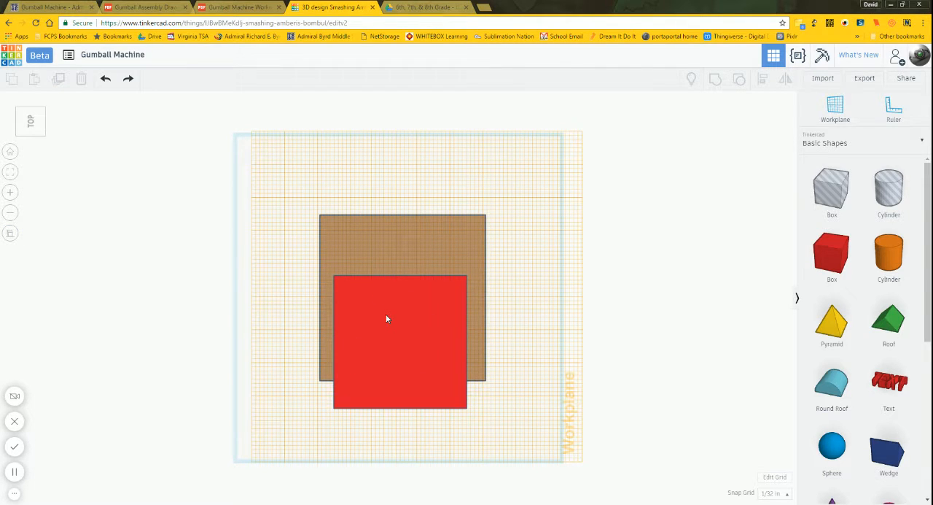
left_click(10, 233)
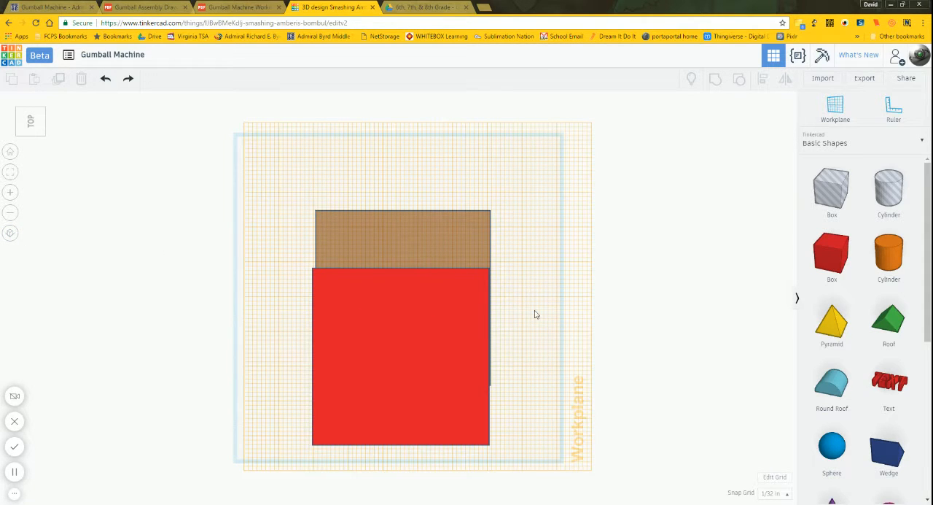
scroll(495, 273, "down", 5)
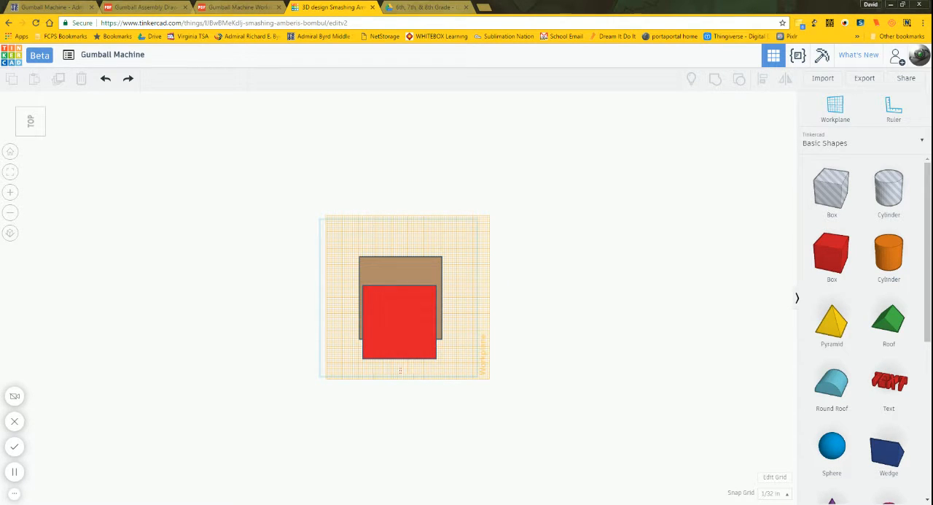
left_click(18, 139)
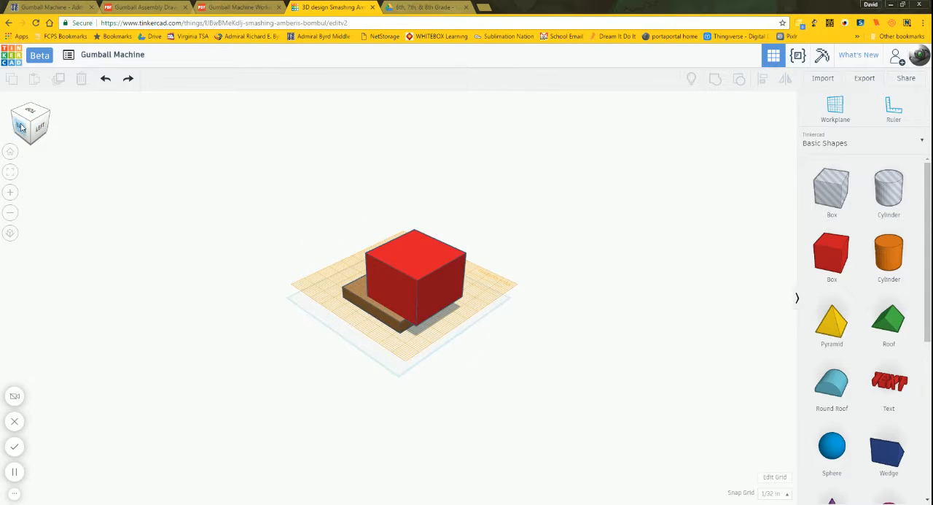
left_click(22, 128)
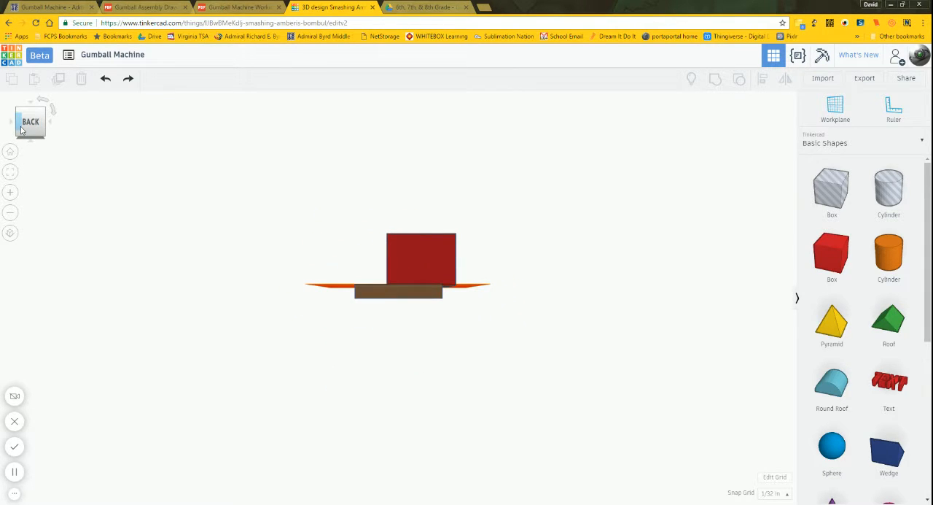
scroll(459, 279, "up", 8)
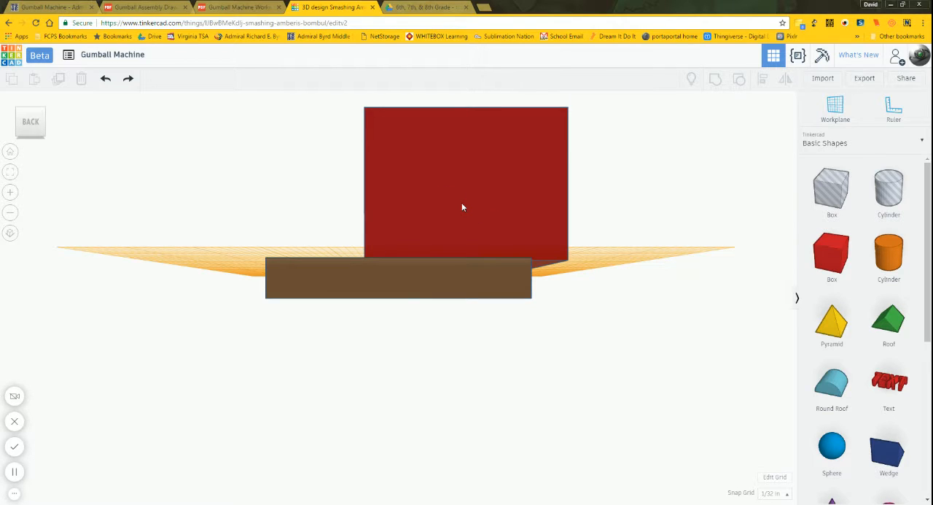
left_click(11, 233)
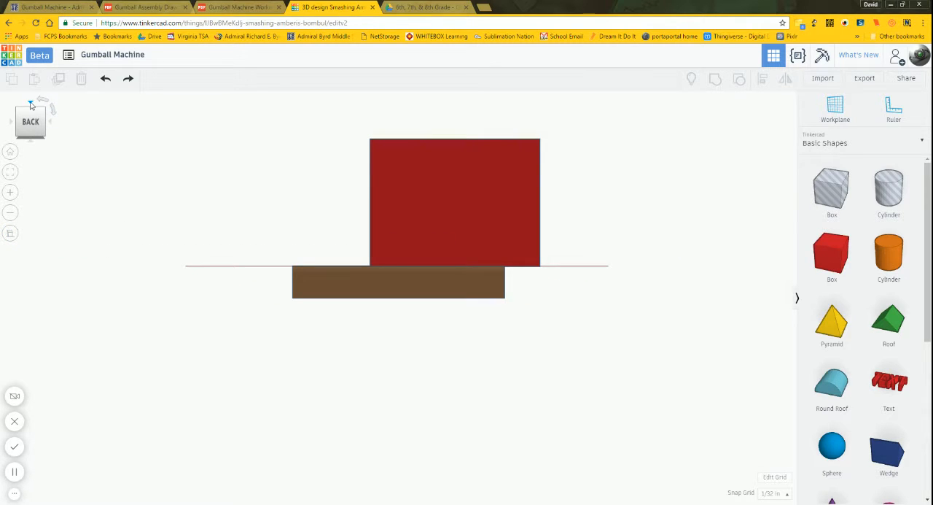
left_click(31, 105)
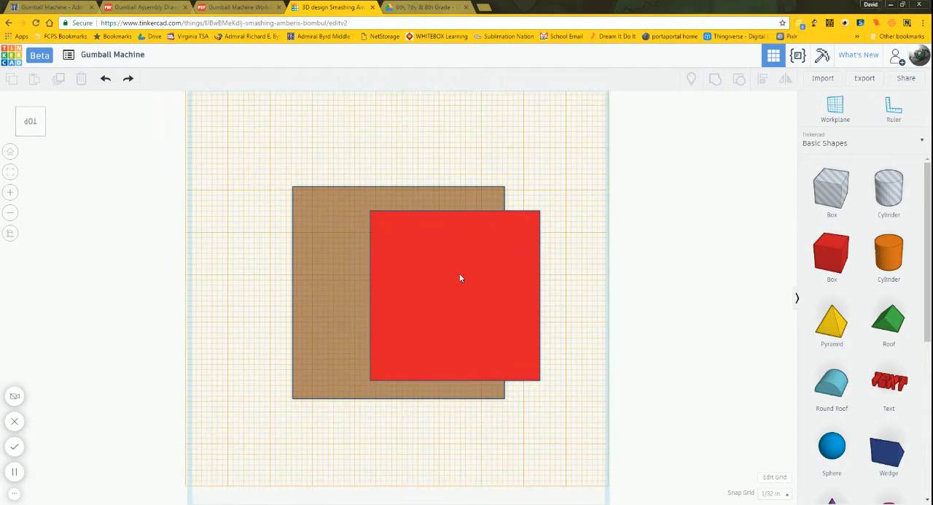
Step: Nudge the red box across the brown base until it sits centred on it in the top view
left_click(460, 277)
key("Left")
key("Left")
key("Left")
key("Left")
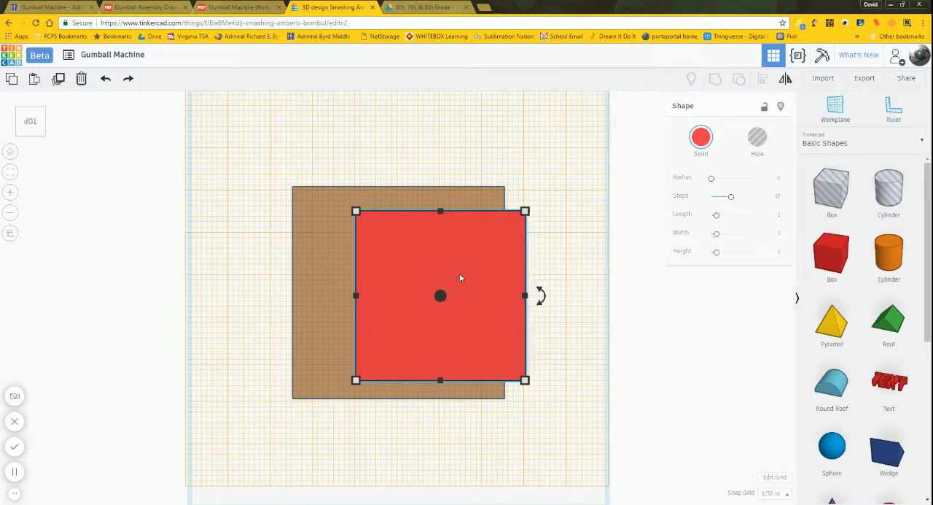
key("Left")
key("Left")
key("Left")
key("Left")
key("Left")
key("Left")
key("Left")
key("Left")
key("Left")
key("Left")
key("Left")
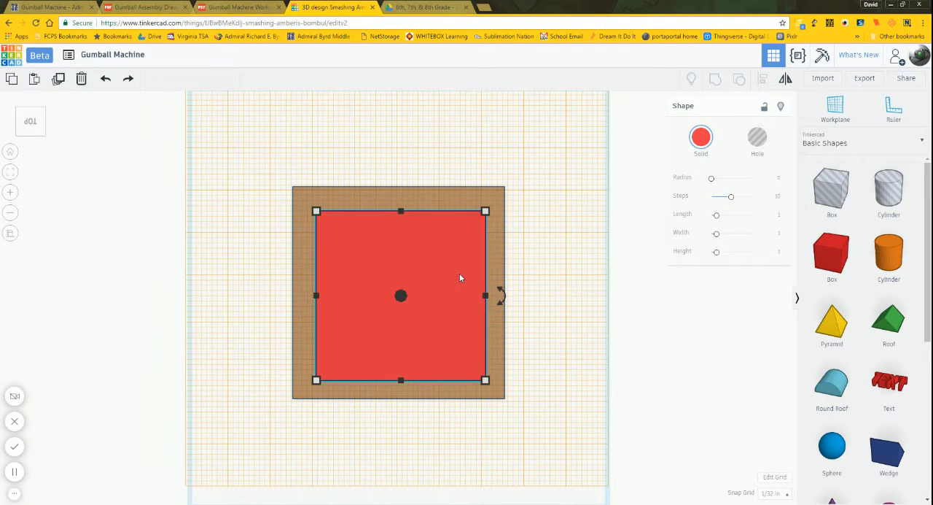
key("Left")
key("Left")
key("Up")
key("Up")
key("Down")
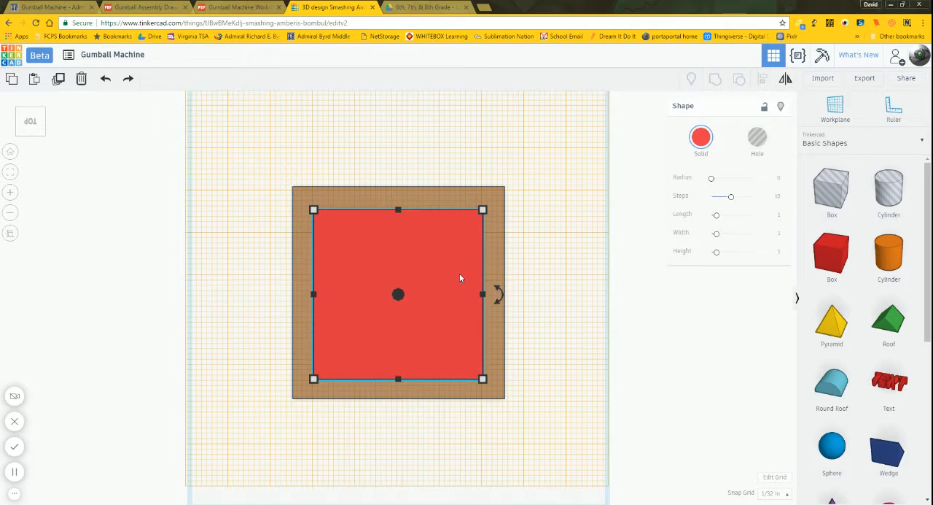
key("Up")
left_click(548, 278)
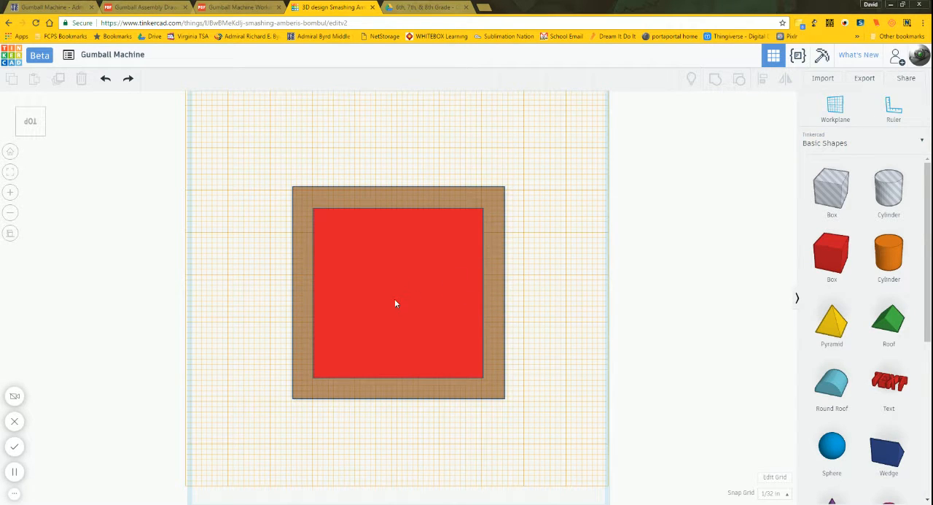
Step: Move the red box so it sits against the lower-left corner of the brown base as seen in the top view
left_click_drag(396, 304, 382, 319)
left_click(493, 384)
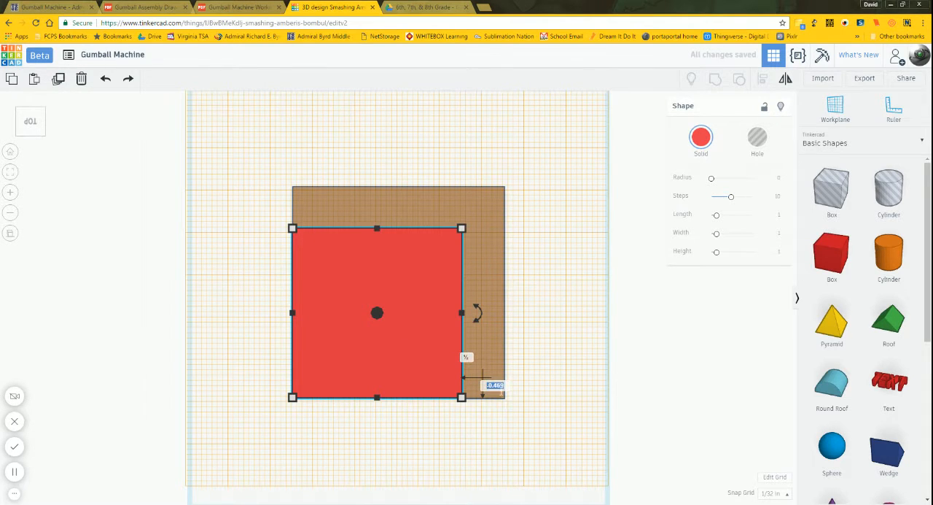
left_click(545, 372)
left_click(566, 323)
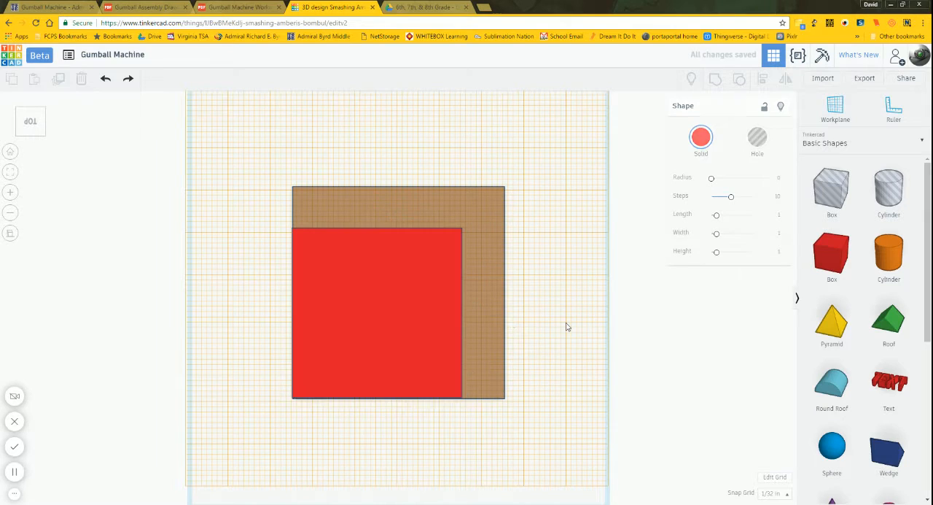
Step: Nudge the red box at the 1/32 in snap to try to align its corner with the brown base's corner
scroll(323, 406, "up", 2)
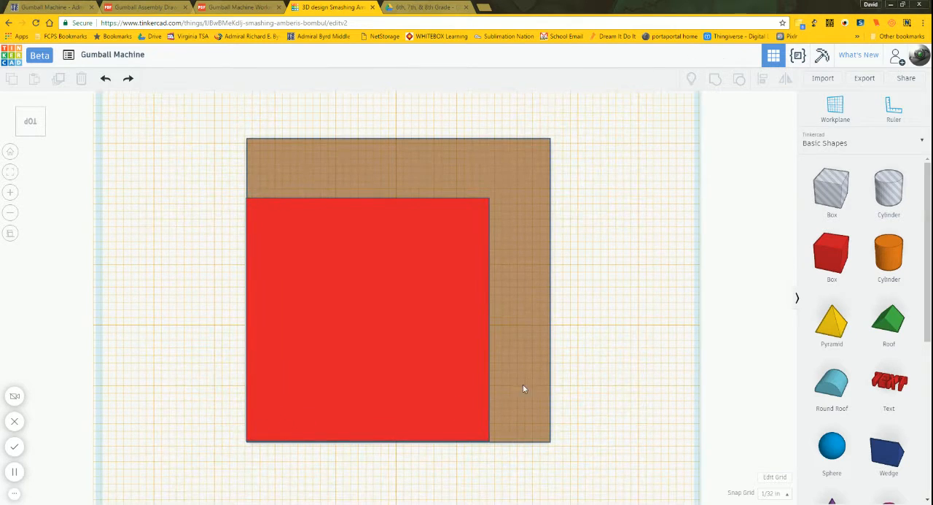
middle_click_drag(606, 371, 755, 262)
scroll(310, 336, "up", 4)
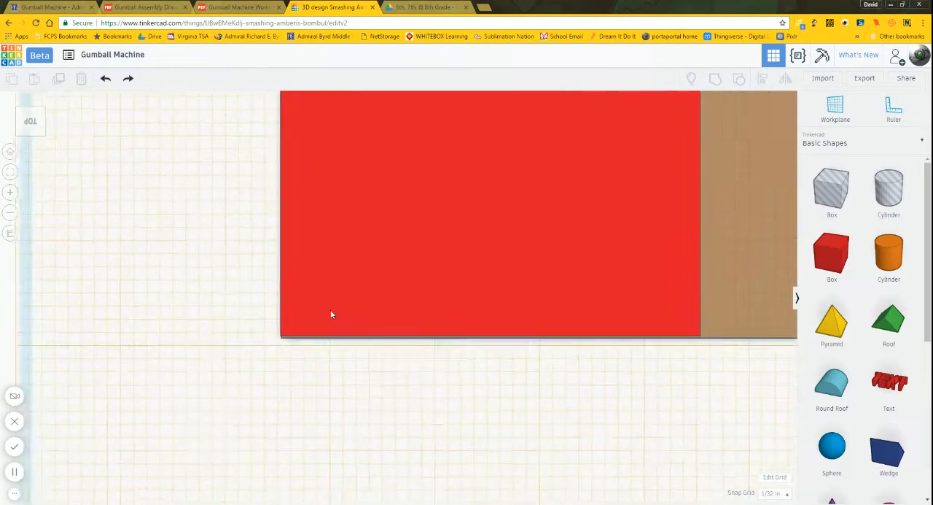
left_click(331, 314)
key("Right")
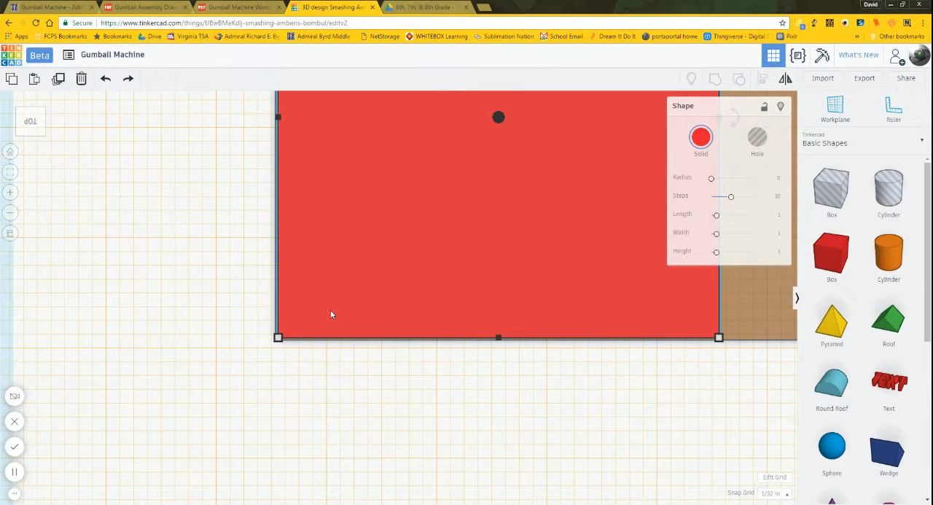
left_click(232, 312)
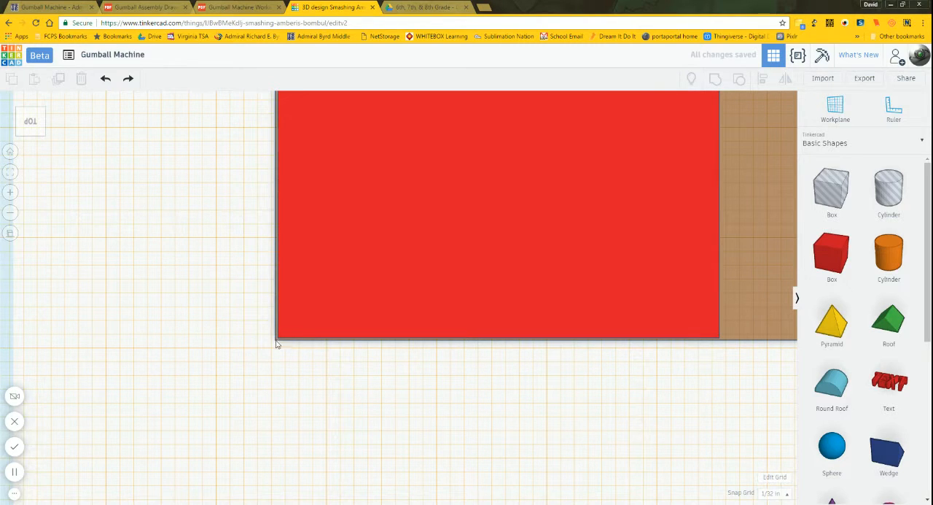
Step: Set the snap grid to 1/64 in and nudge the red box closer to the brown base's corner
left_click(769, 495)
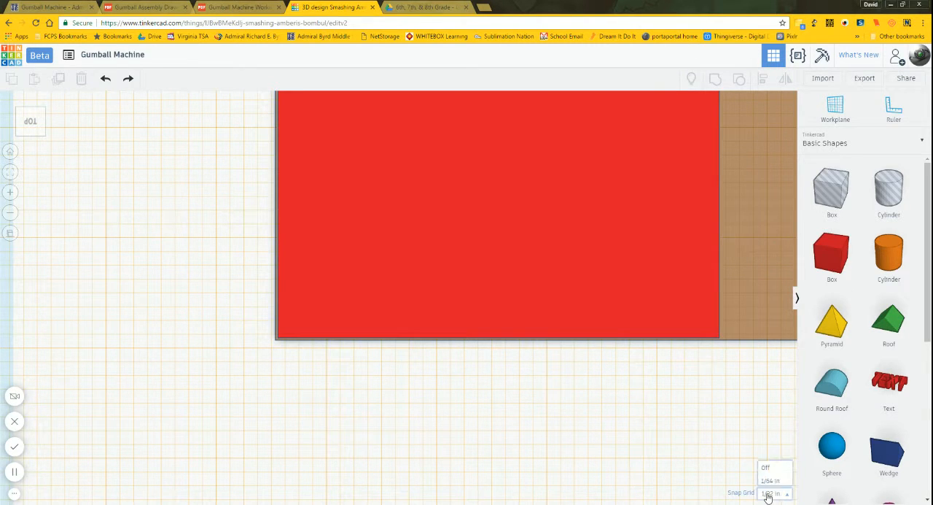
left_click(780, 413)
left_click(462, 308)
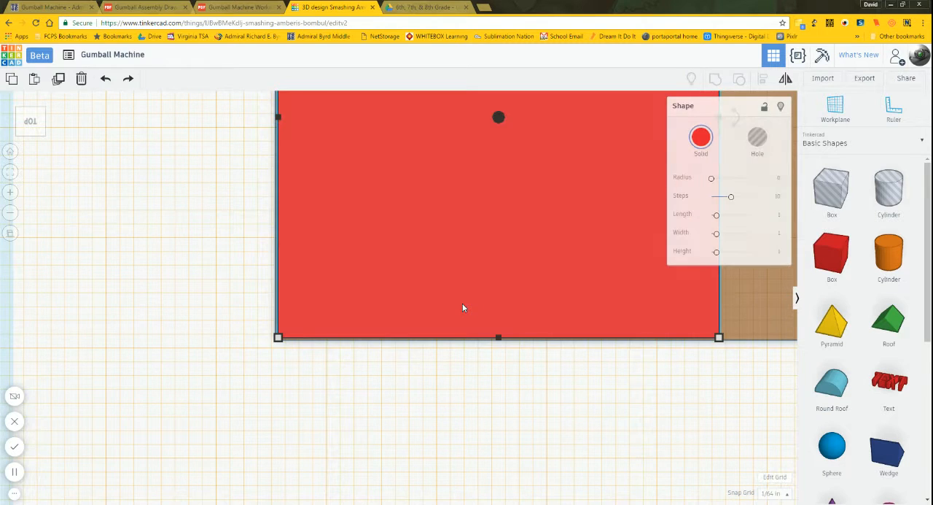
left_click(424, 348)
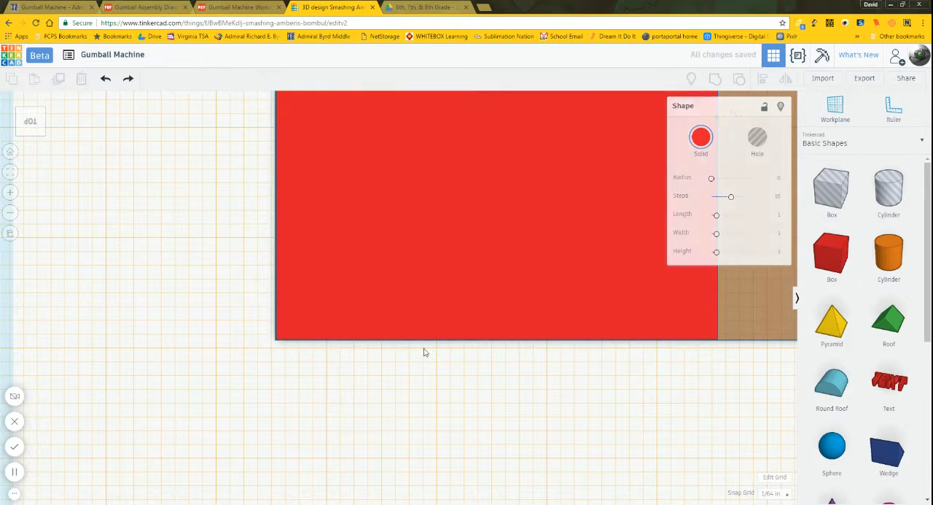
Step: Turn the snap grid off and nudge the red box until both its outer edges are flush with the brown base's corner
scroll(241, 366, "up", 4)
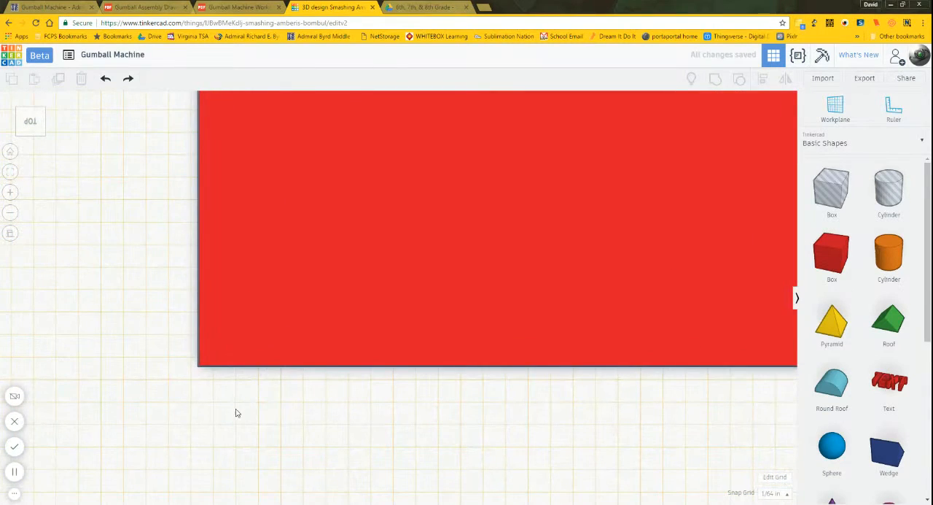
scroll(185, 397, "up", 2)
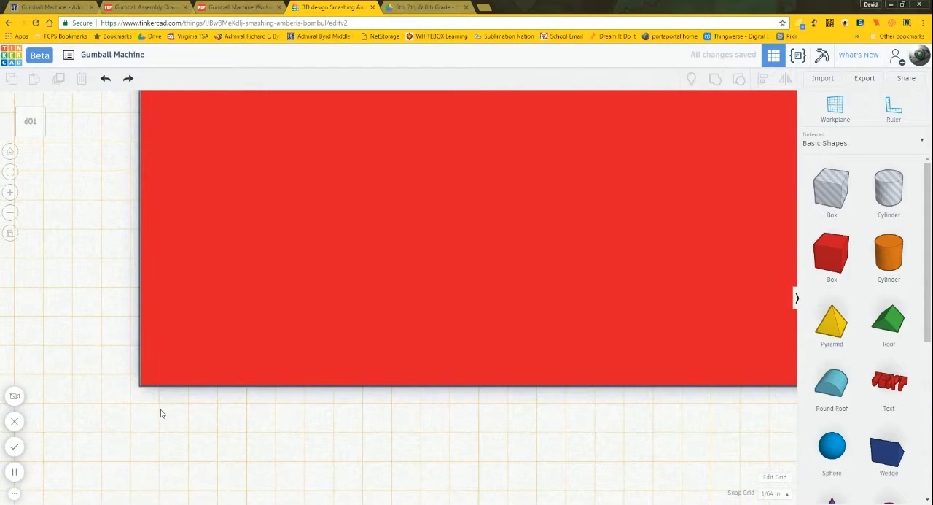
middle_click_drag(163, 413, 663, 374)
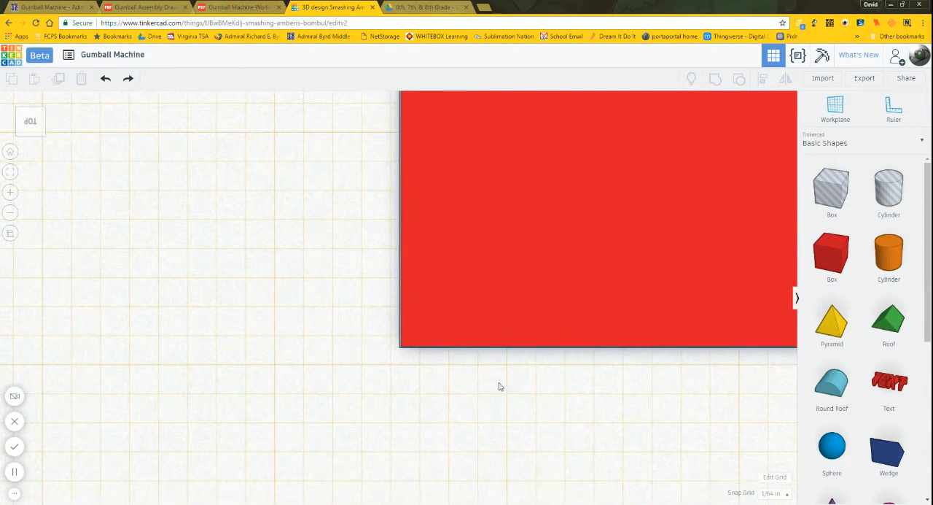
middle_click_drag(394, 352, 448, 321)
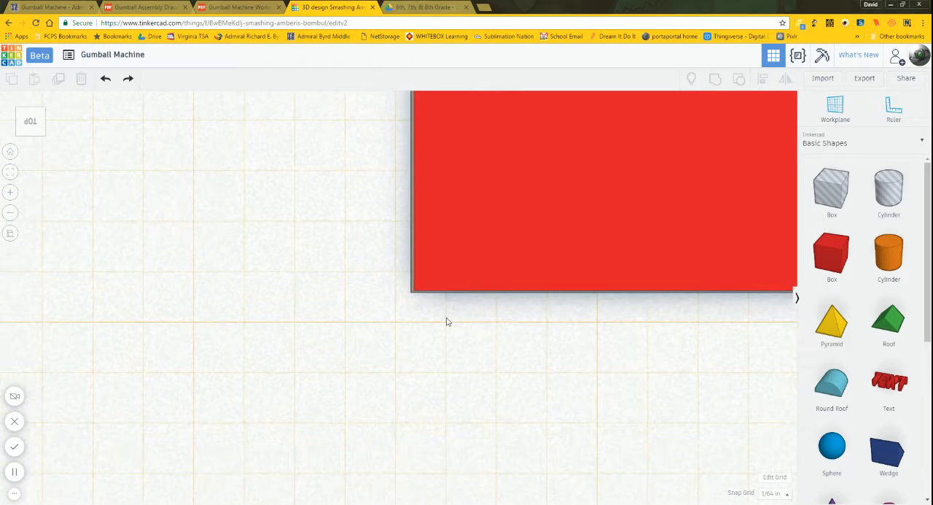
scroll(448, 321, "up", 4)
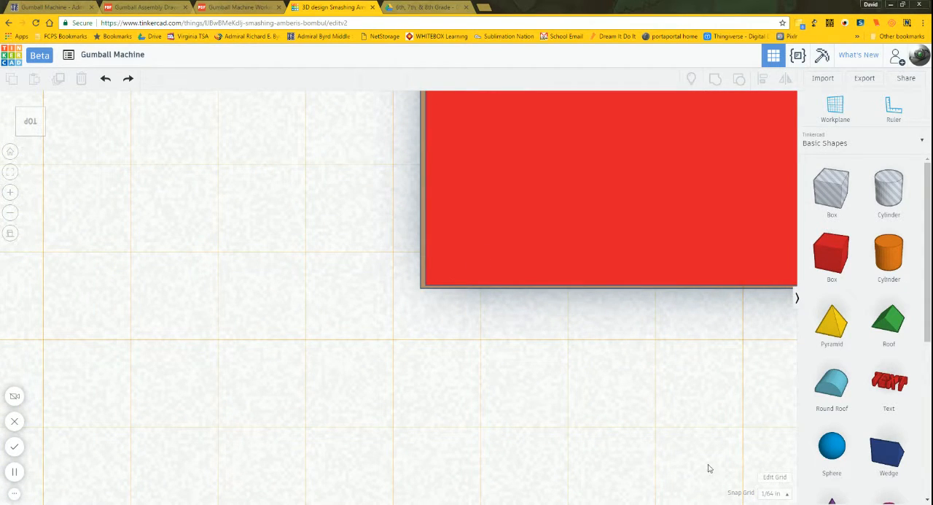
left_click(449, 277)
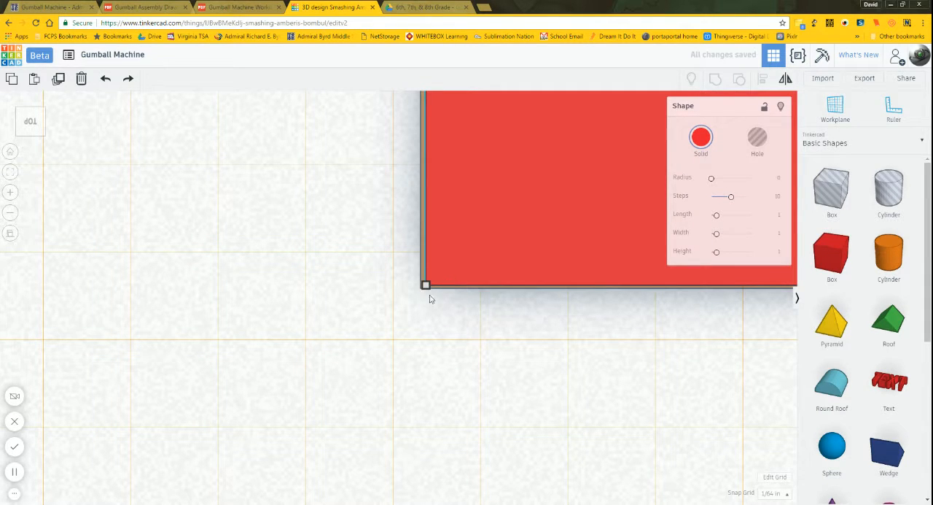
left_click(429, 300)
left_click(459, 250)
left_click(787, 494)
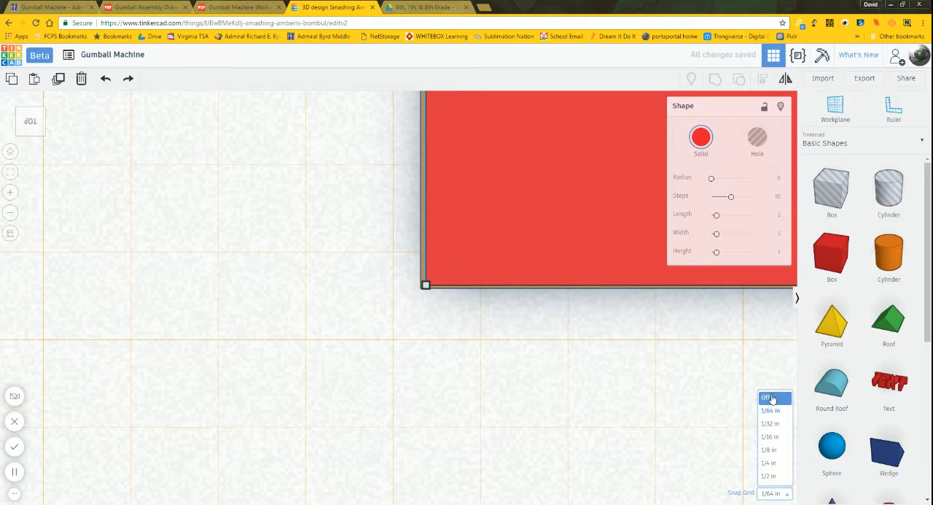
left_click(772, 397)
key("Left")
key("Left")
key("Left")
key("Left")
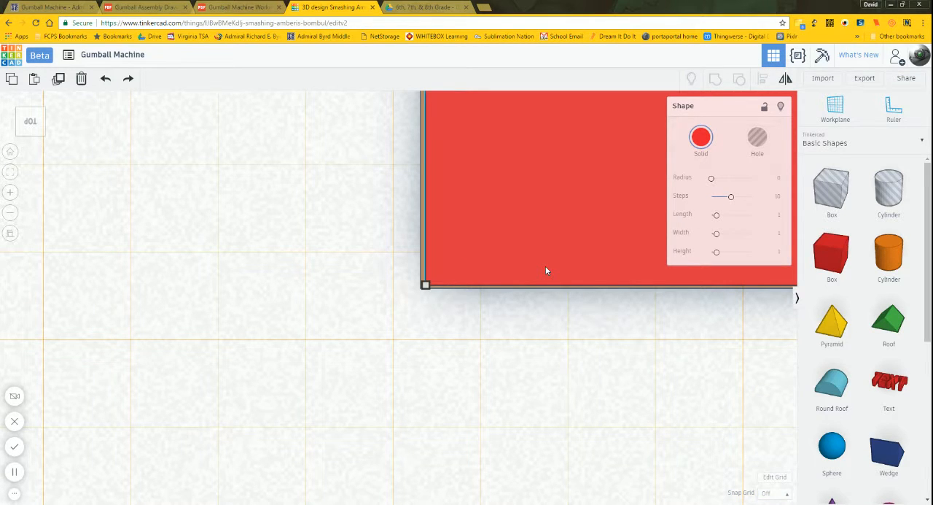
key("Left")
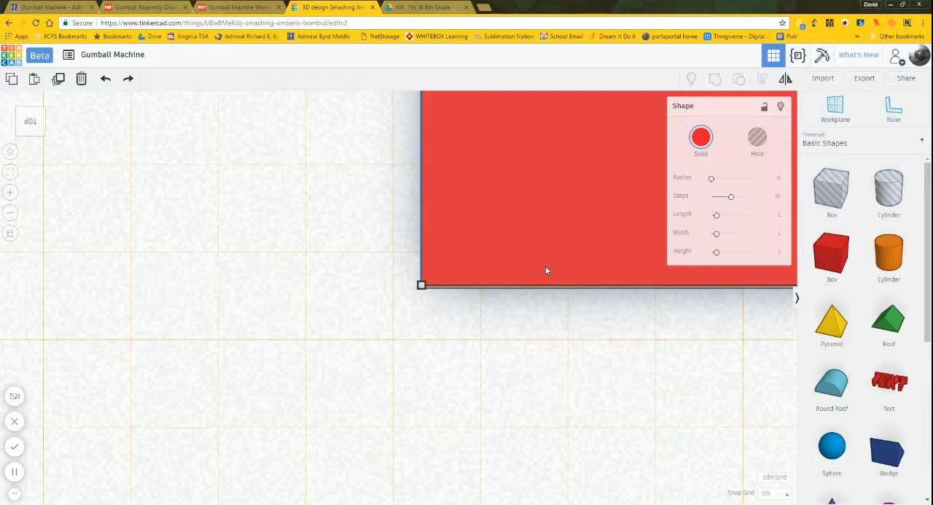
key("Down")
key("Down")
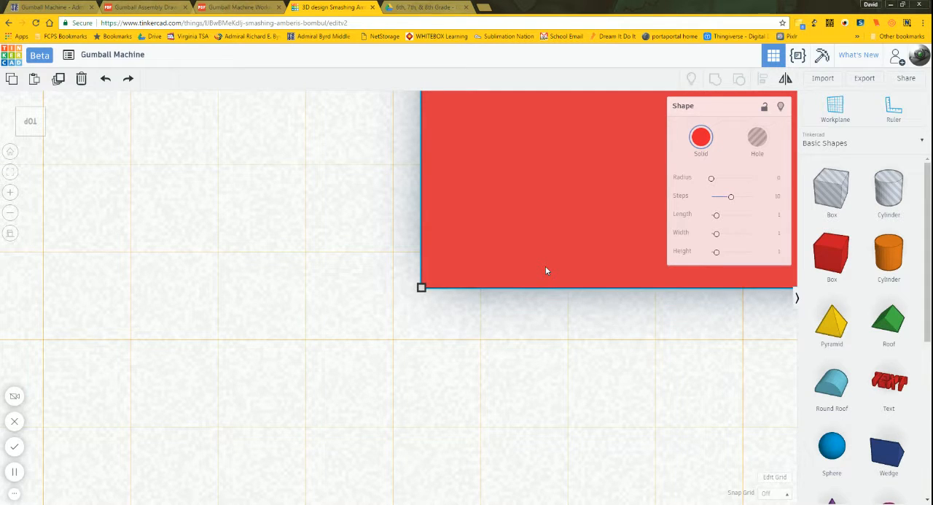
left_click(522, 320)
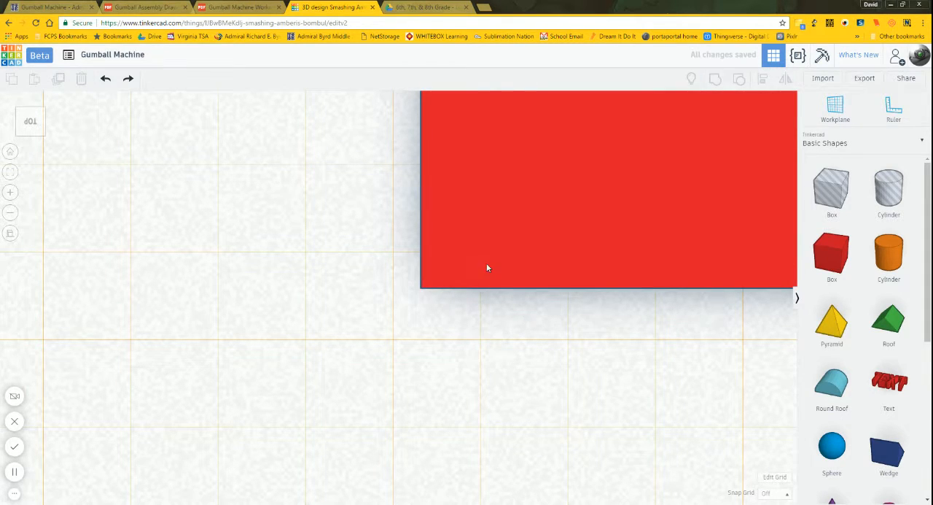
Step: Check up close how the red box's corner lines up with the base, and return to a view of both boxes
left_click(487, 268)
left_click(530, 330)
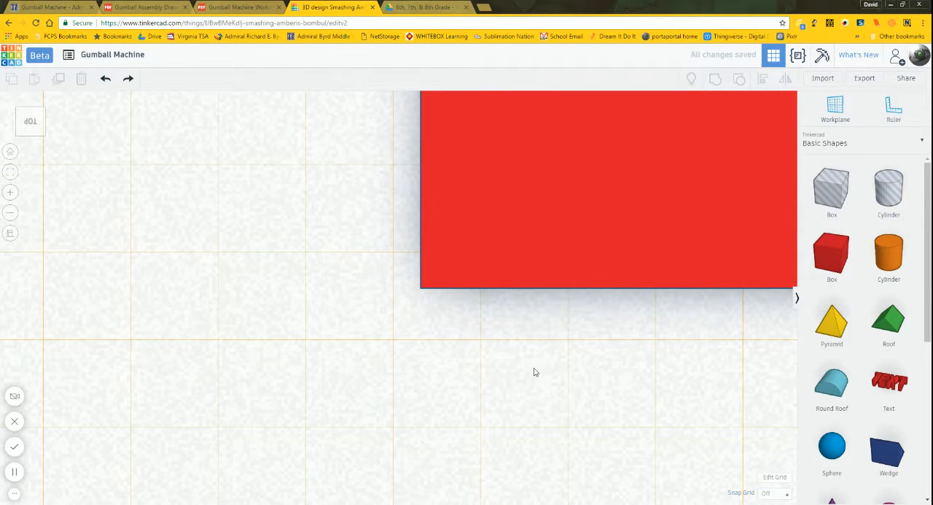
scroll(530, 369, "up", 1)
scroll(530, 369, "up", 2)
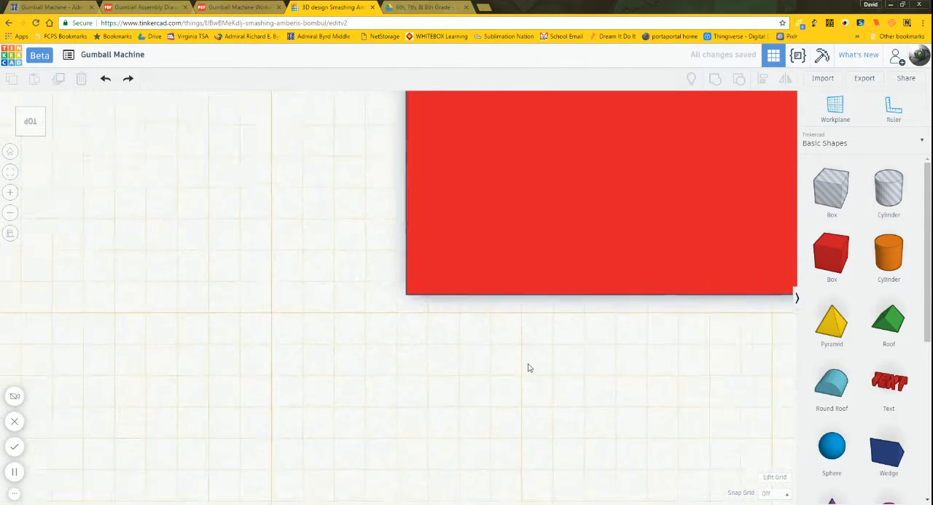
scroll(529, 368, "down", 3)
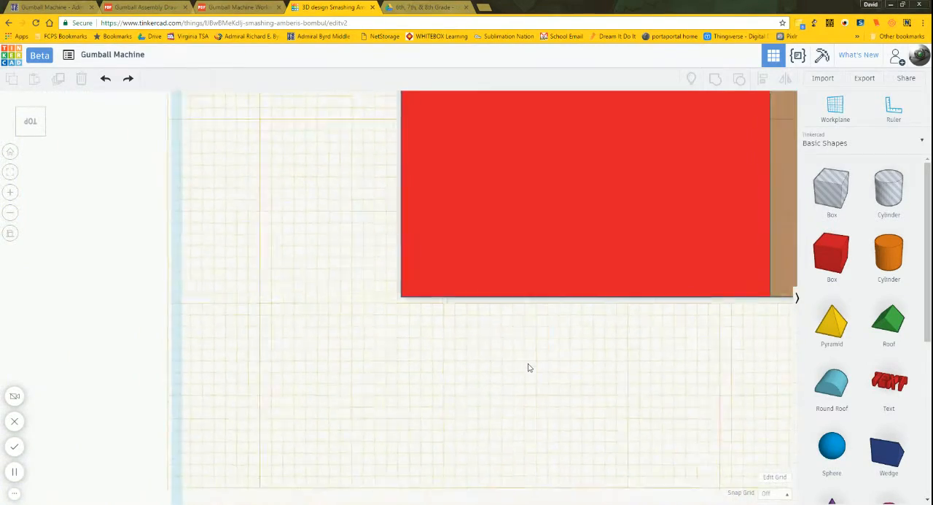
scroll(530, 367, "down", 3)
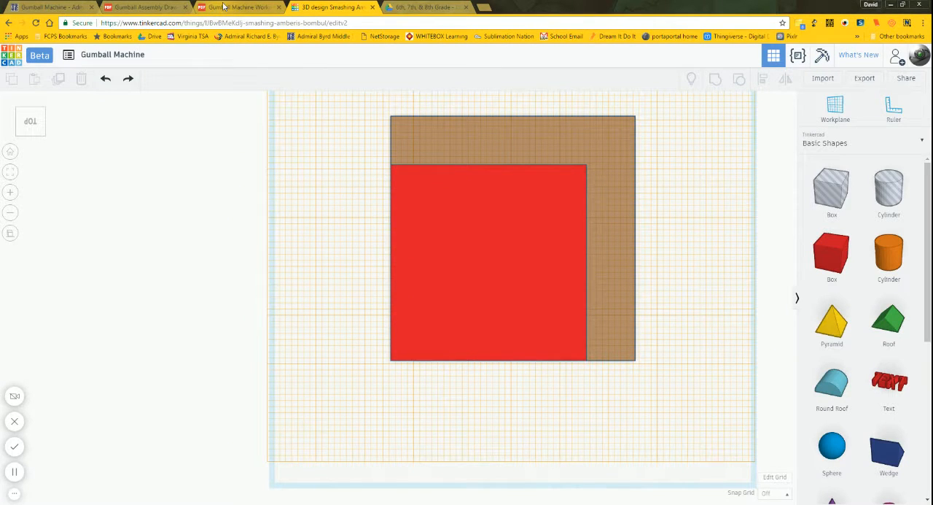
Step: Examine the gumball machine's assembly and working drawings for the sizes of the levels and how they sit on the base
left_click(223, 9)
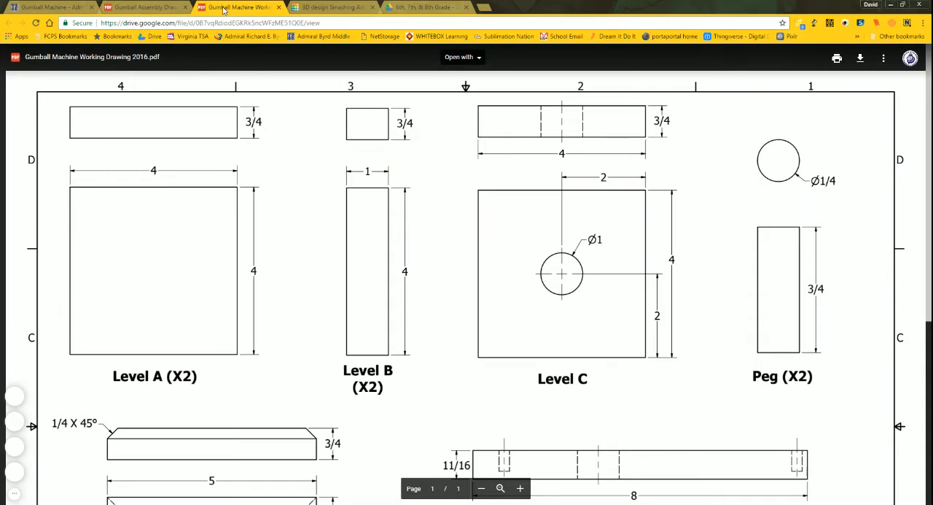
left_click(157, 6)
scroll(467, 292, "up", 4)
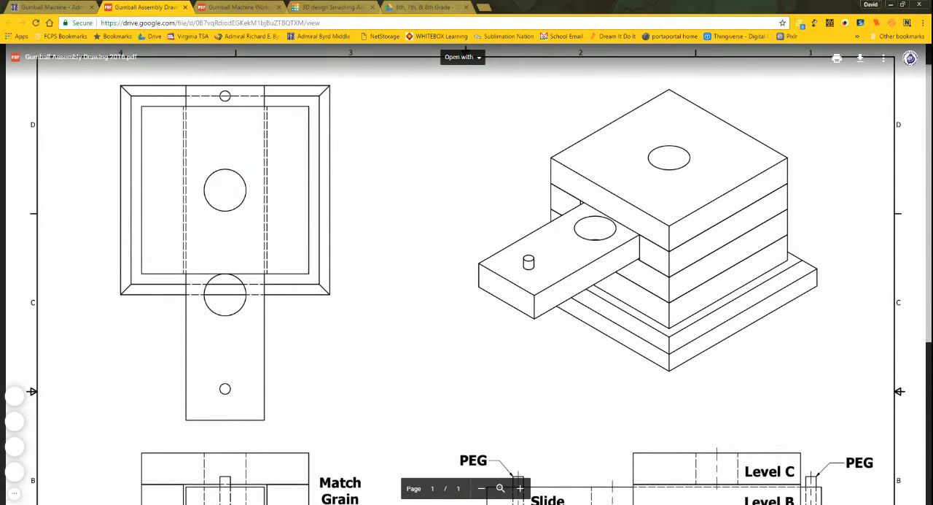
scroll(466, 291, "down", 2)
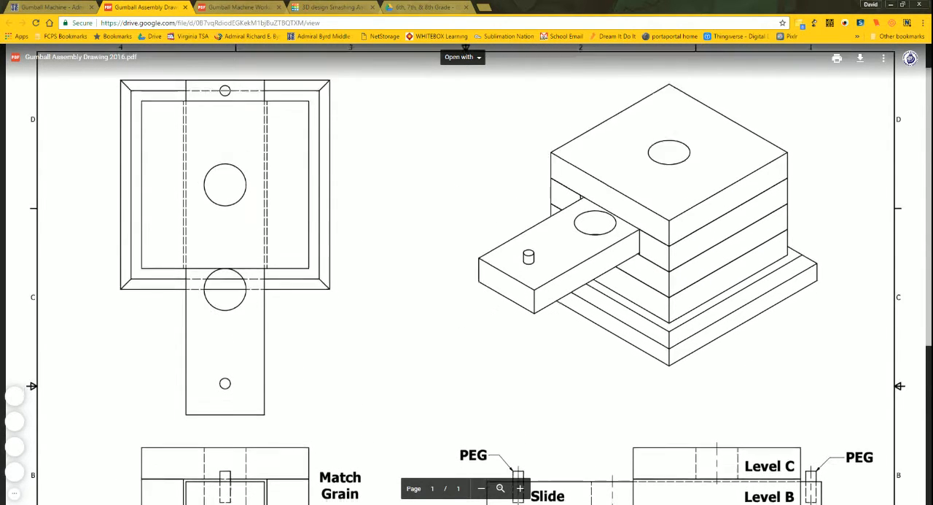
left_click(238, 7)
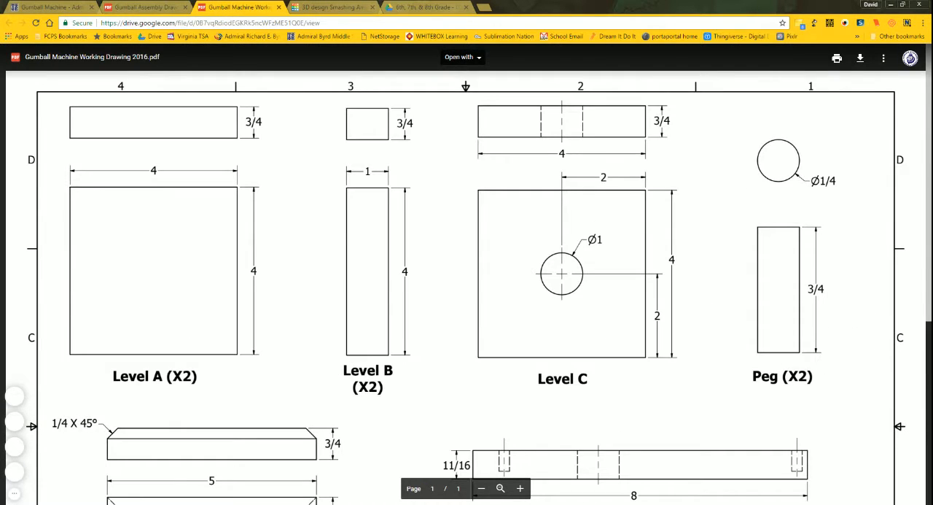
scroll(504, 493, "down", 2)
scroll(503, 493, "down", 2)
scroll(503, 492, "up", 3)
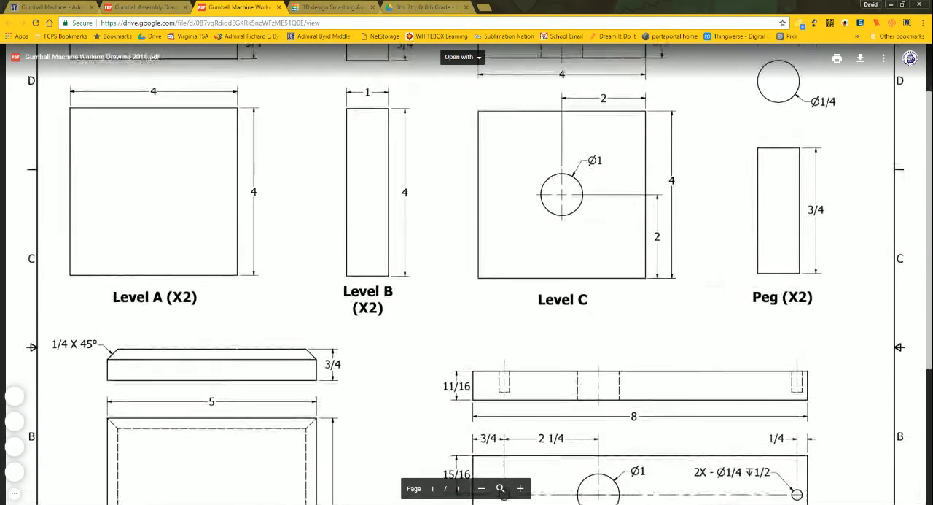
scroll(503, 493, "up", 1)
scroll(503, 493, "up", 1)
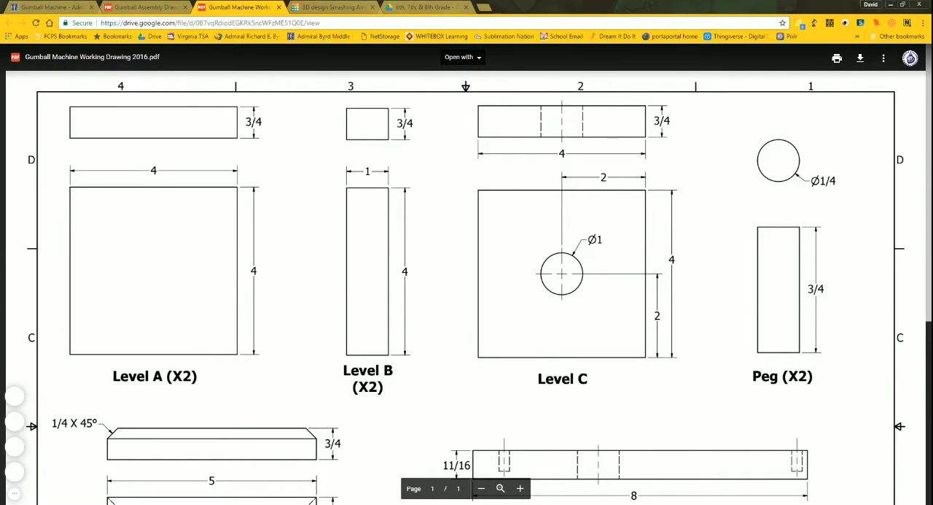
Step: In the Tinkercad design, set the snap grid to 1/2 in and nudge the red box one increment along each axis to center it on the base
left_click(338, 9)
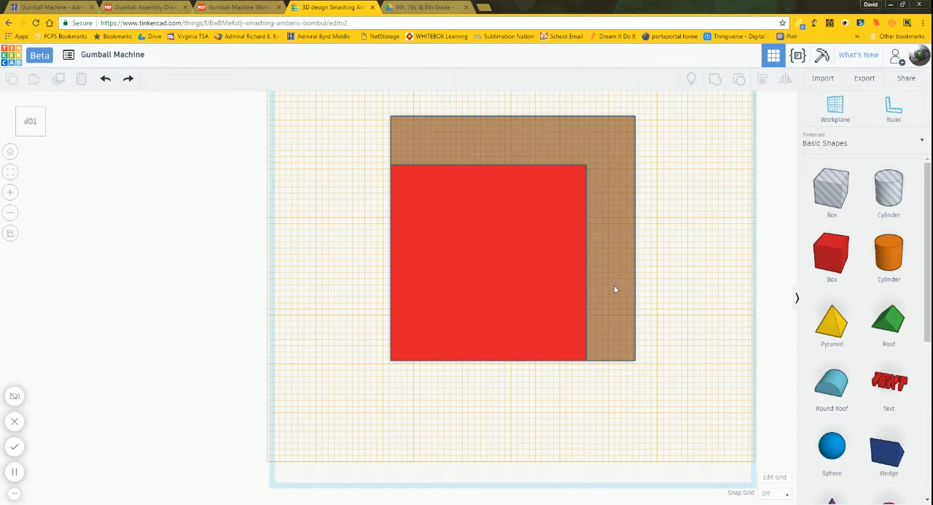
left_click(771, 494)
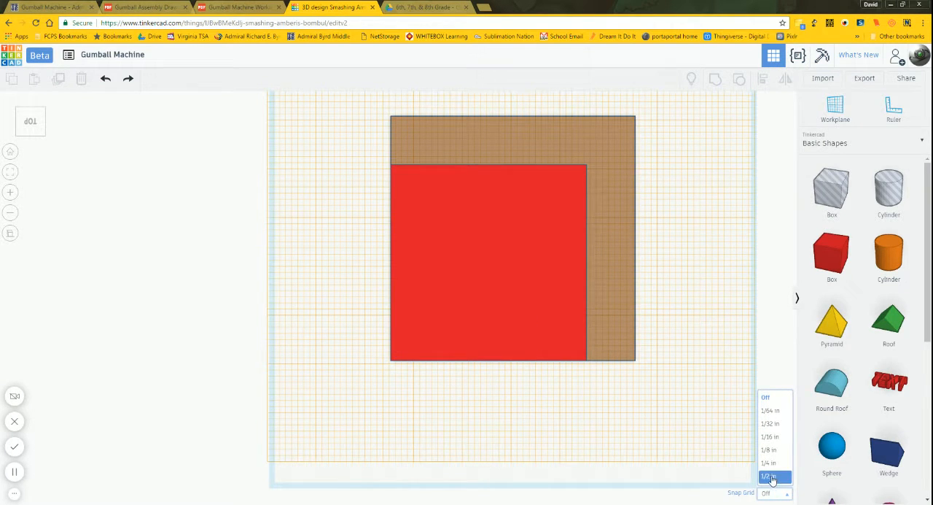
left_click(770, 476)
left_click(467, 289)
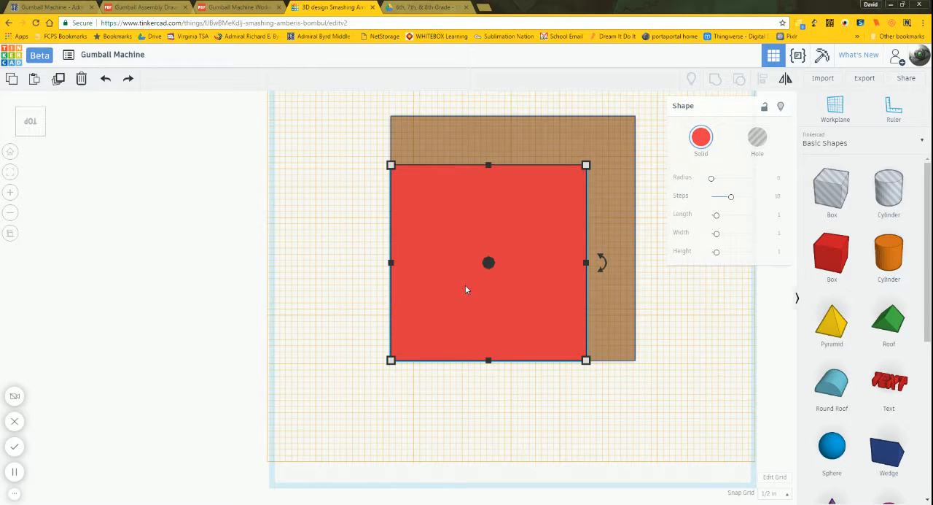
key("Right")
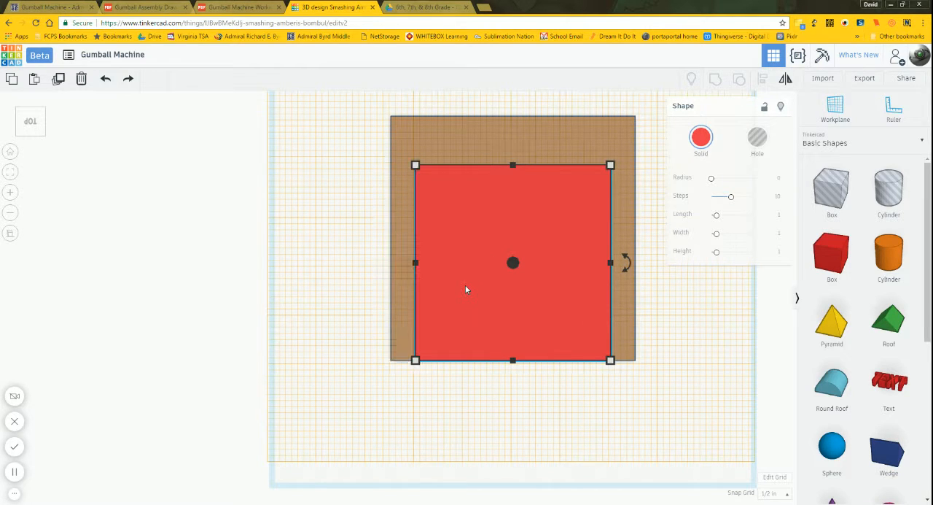
key("Up")
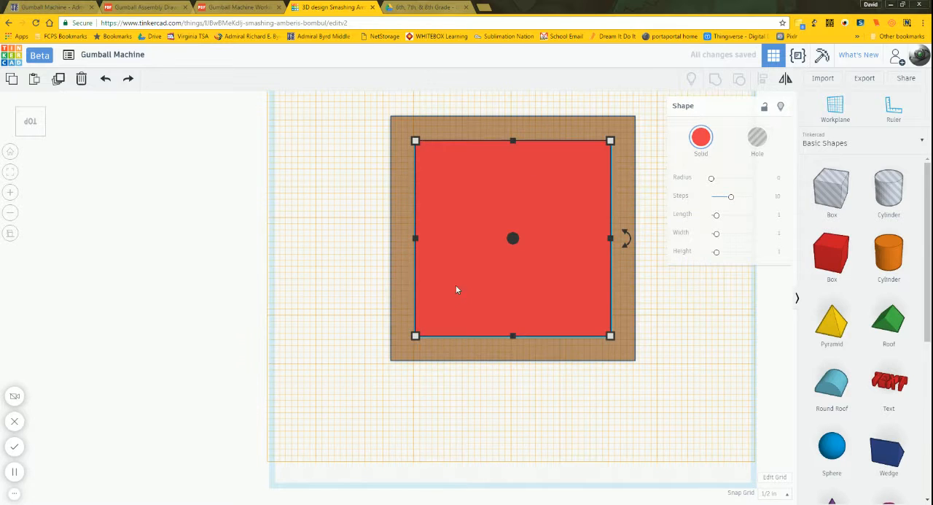
left_click(666, 373)
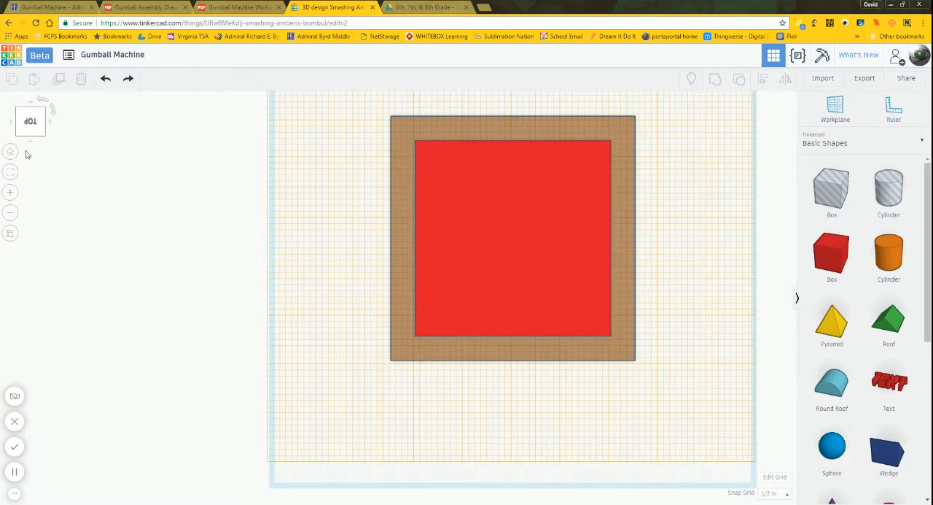
Step: Check the stack against the assembly drawing, and place the workplane on the red box's front face
left_click(30, 126)
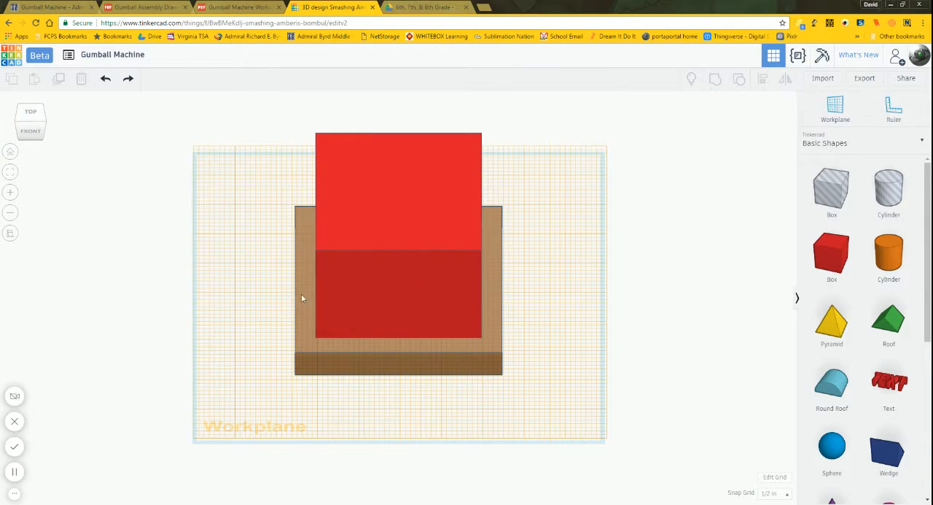
left_click(17, 125)
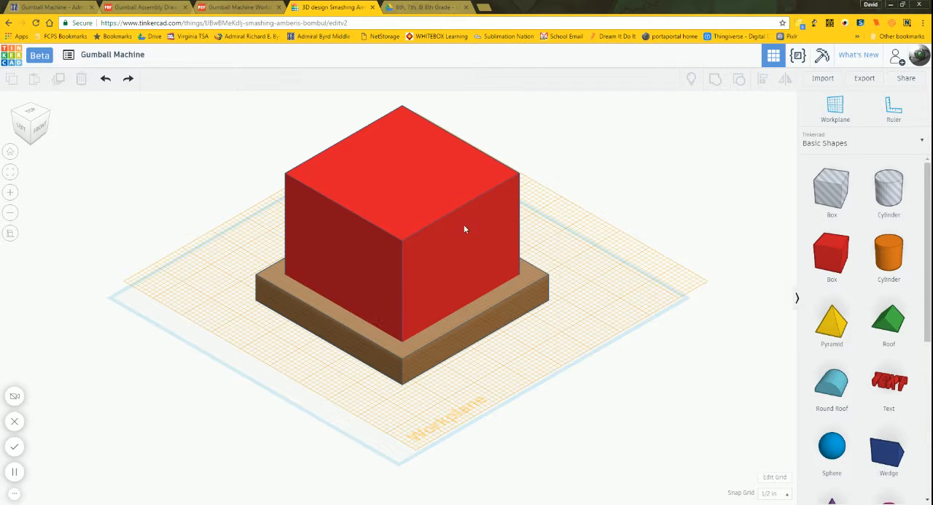
left_click(154, 6)
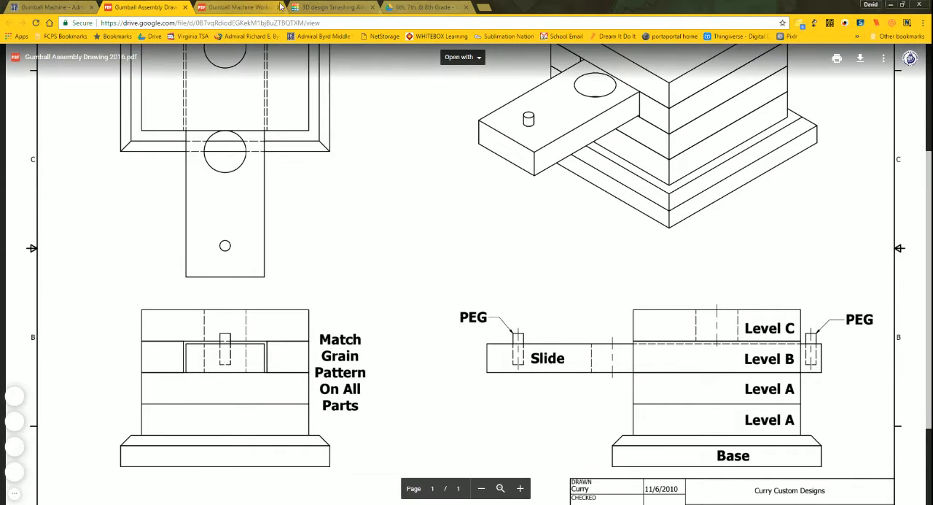
left_click(347, 5)
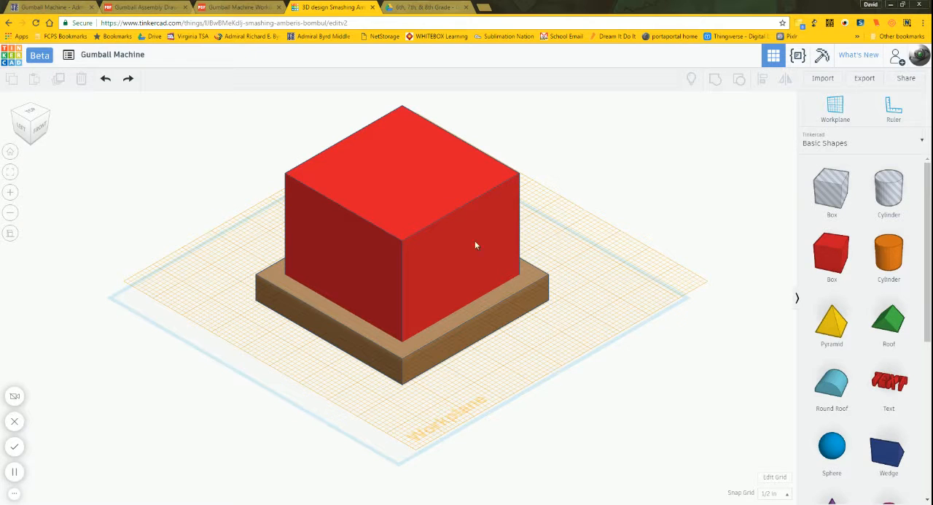
left_click(41, 129)
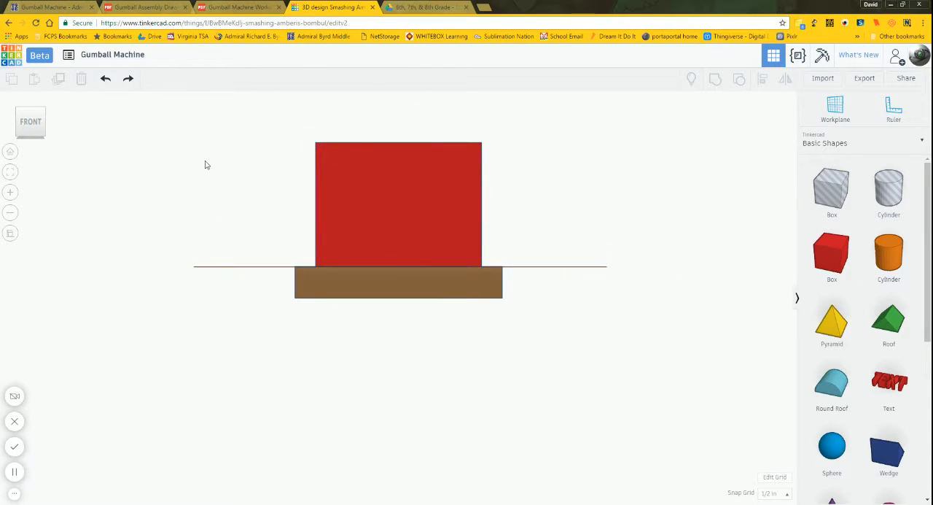
left_click(836, 110)
left_click(385, 207)
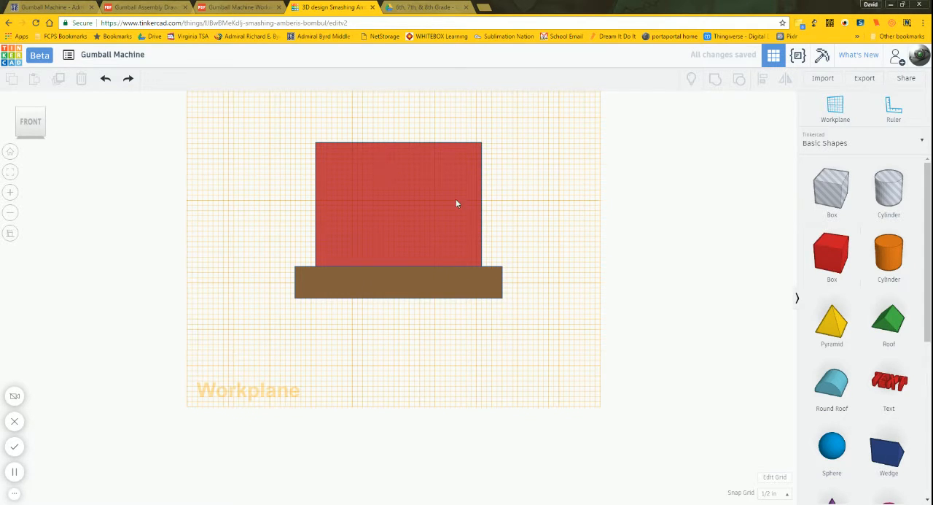
Step: Add a new box on the red box's front face and color it green
left_click(835, 261)
left_click(405, 191)
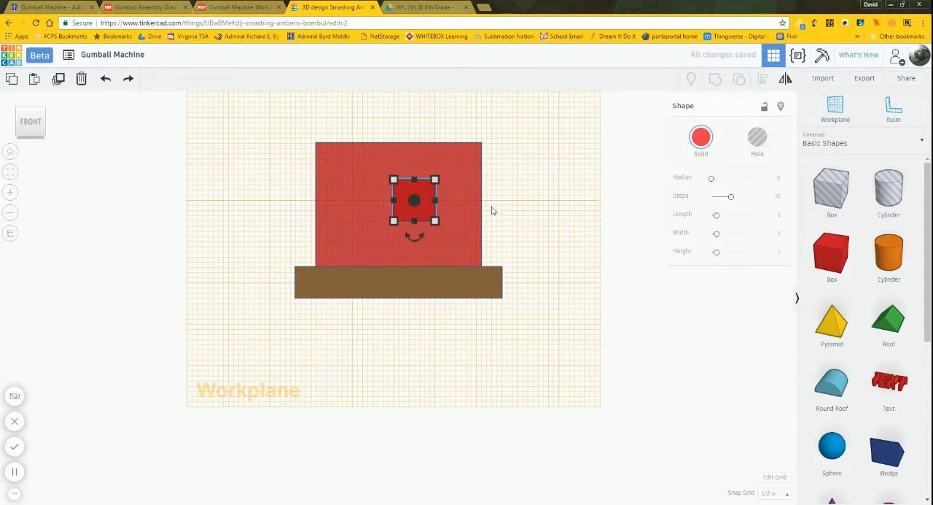
left_click(701, 136)
left_click(728, 193)
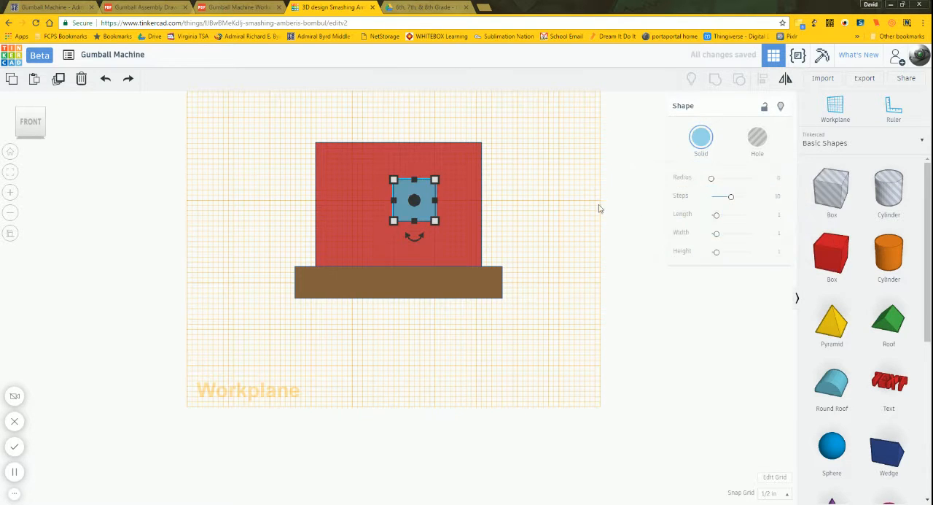
left_click(594, 207)
left_click(429, 209)
left_click(701, 137)
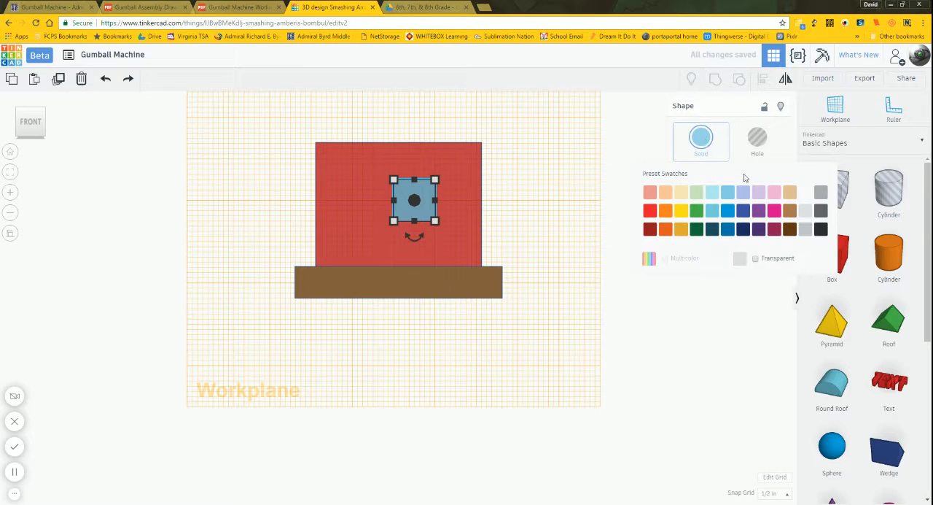
left_click(697, 210)
left_click(533, 214)
Step: Set the green box's height to .75 in and its width to 2 in
right_click_drag(533, 215, 513, 244)
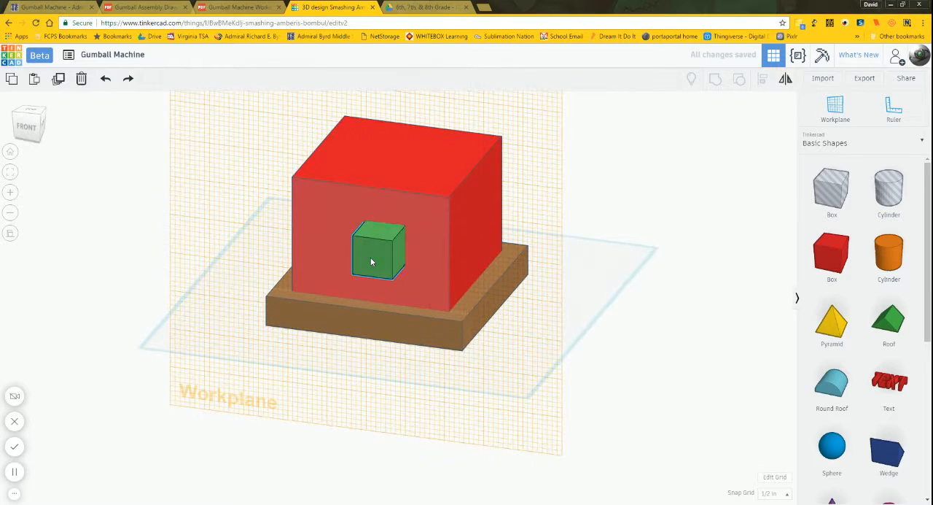
left_click(370, 257)
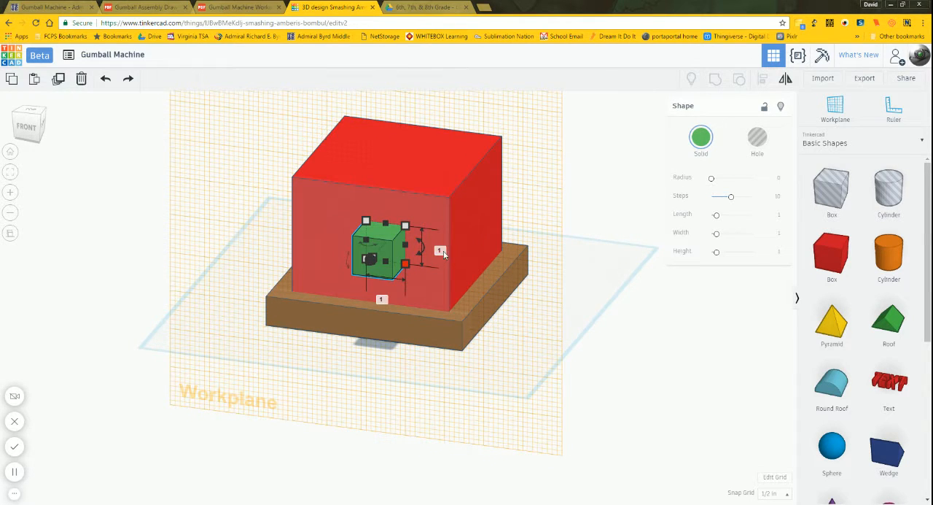
left_click(443, 251)
type(".75")
key("Return")
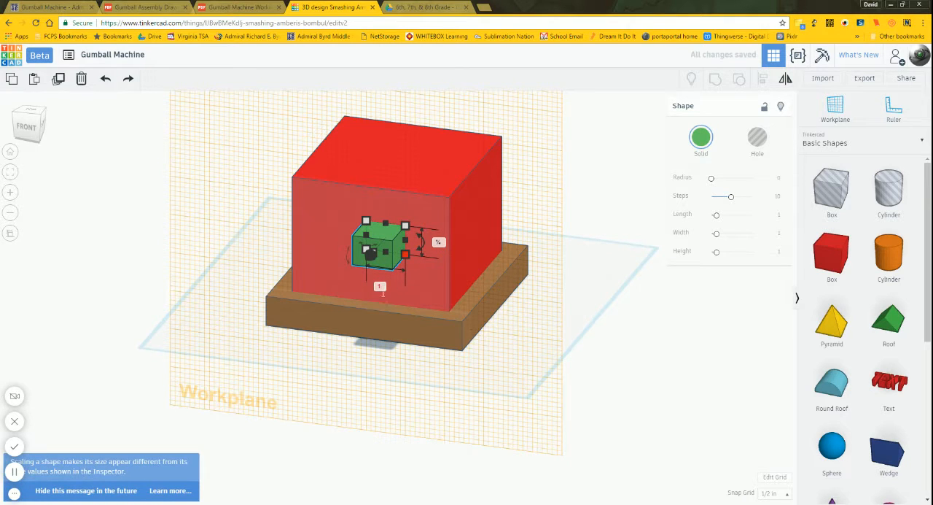
left_click(380, 288)
type("2")
key("Return")
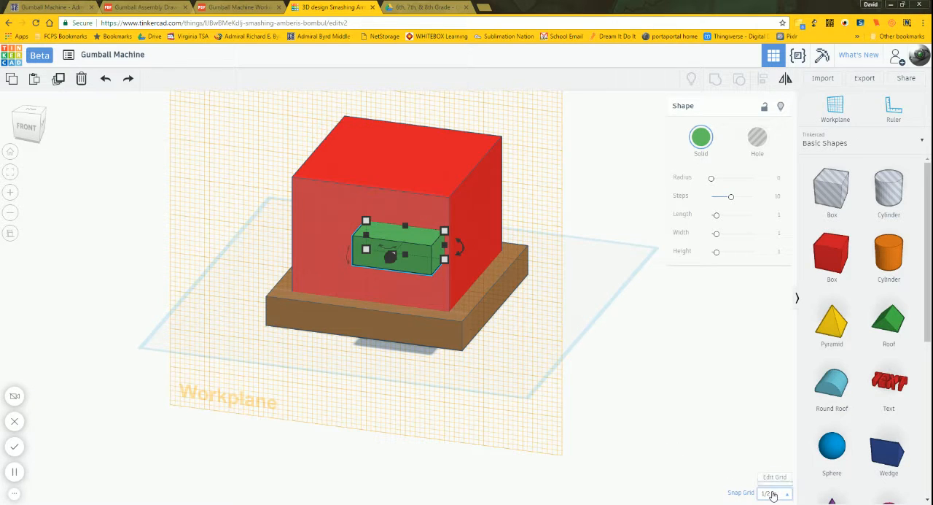
Step: Set the snap grid to 1/16 in and nudge the green box toward the upper-left corner of the red box's front face
left_click(772, 494)
left_click(770, 436)
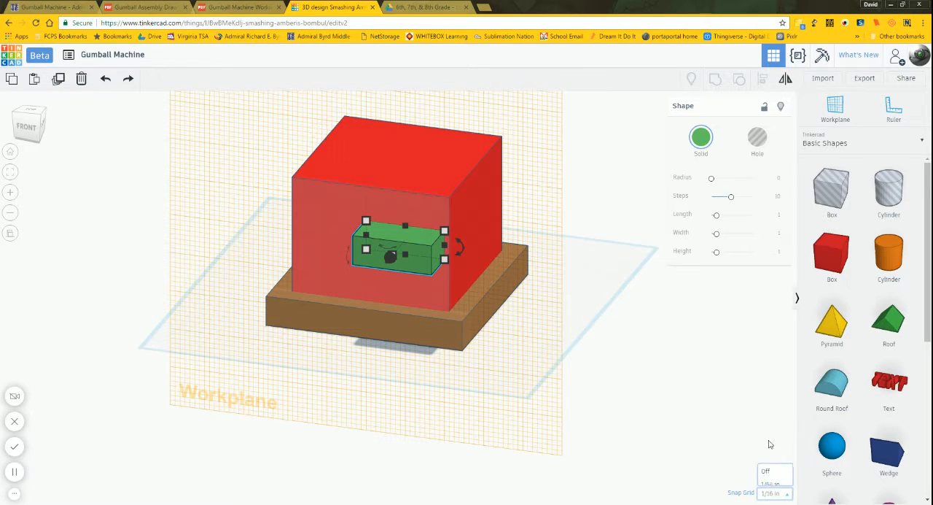
key("Left")
key("Left")
key("Left")
key("Left")
key("Left")
key("Left")
key("Left")
key("Left")
key("Left")
key("Left")
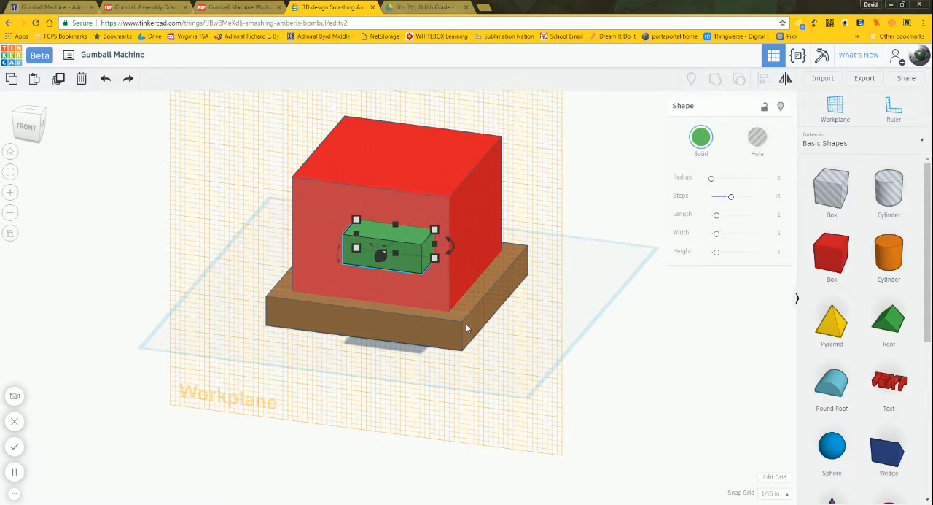
key("ctrl+Up")
key("ctrl+Up")
key("ctrl+Up")
key("ctrl+Up")
key("ctrl+Up")
key("ctrl+Up")
key("ctrl+Up")
key("ctrl+Up")
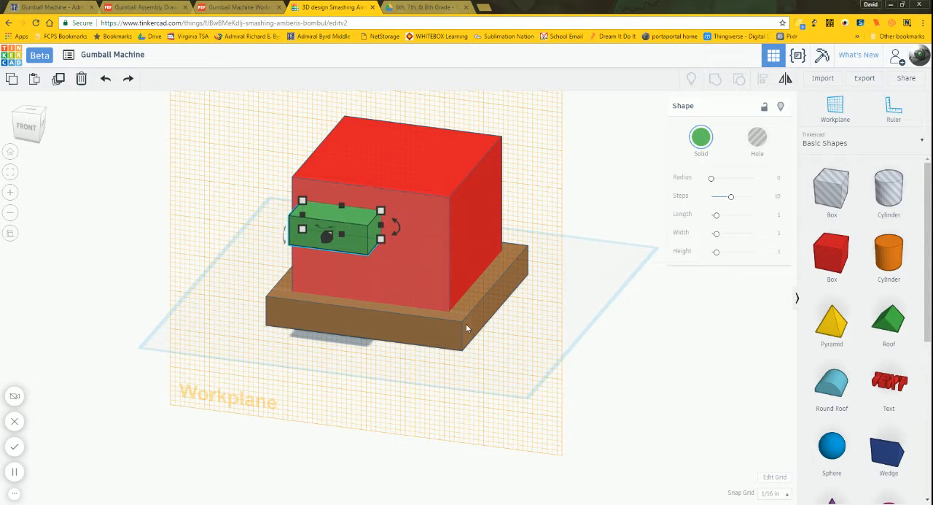
key("Left")
key("Left")
key("Left")
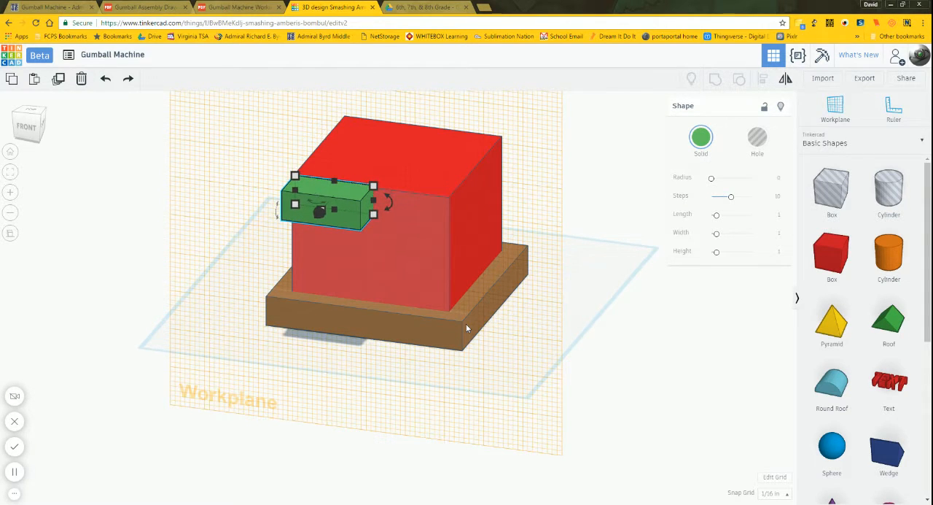
Step: Nudge the green box one increment left and down to line its corner up closely with the red front face's upper-left corner
left_click(25, 128)
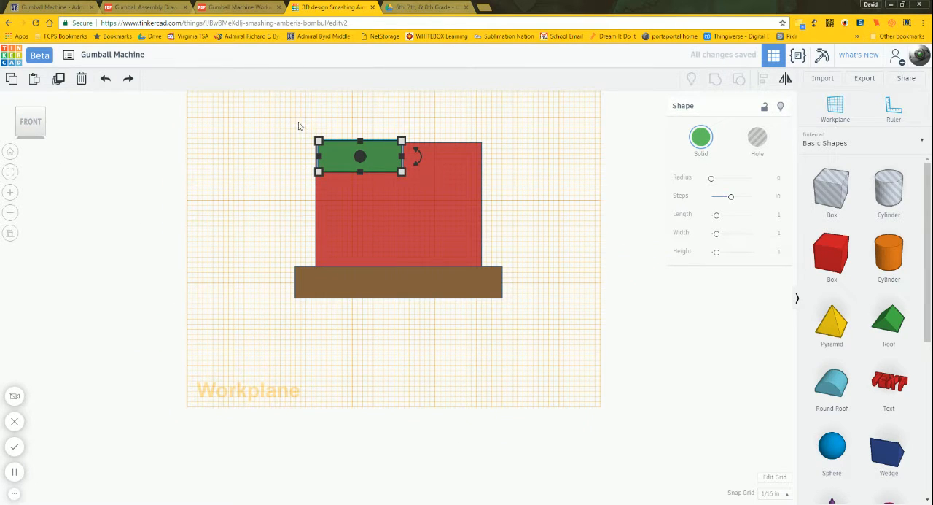
left_click(10, 171)
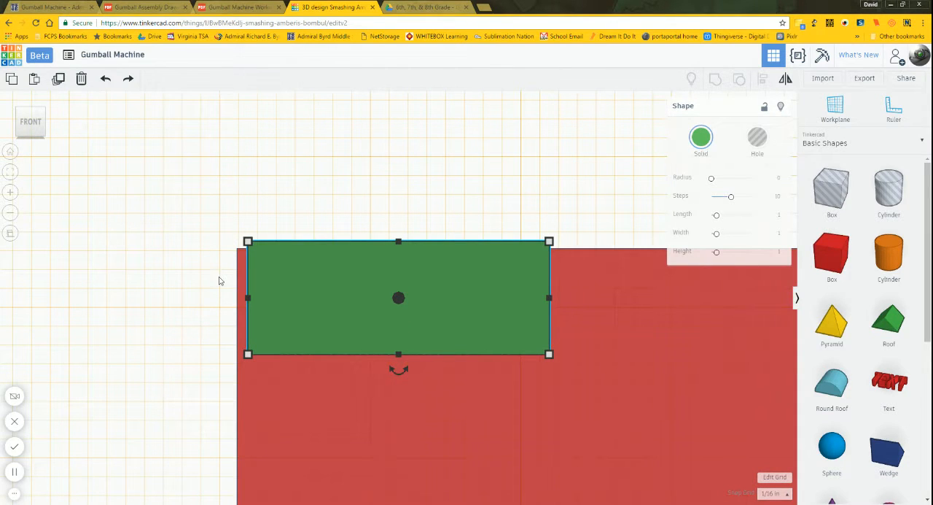
key("Left")
key("ctrl+Down")
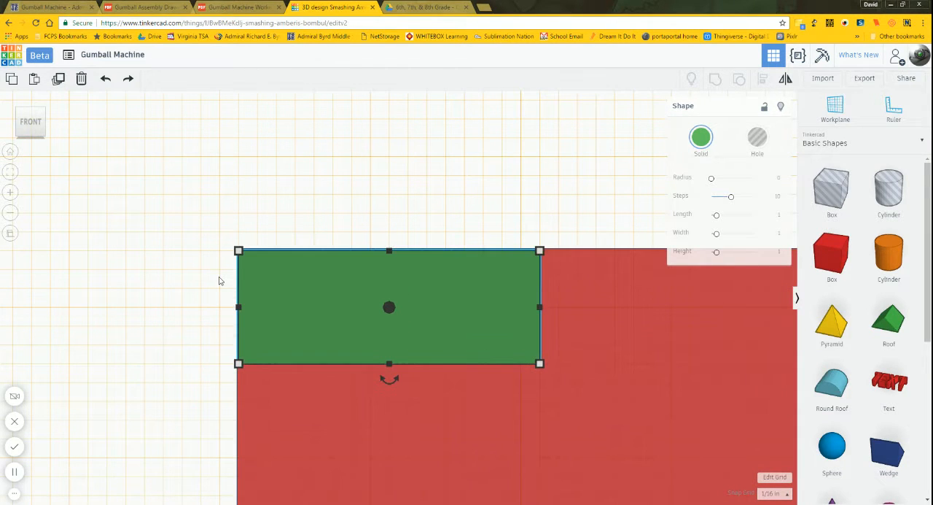
left_click(218, 280)
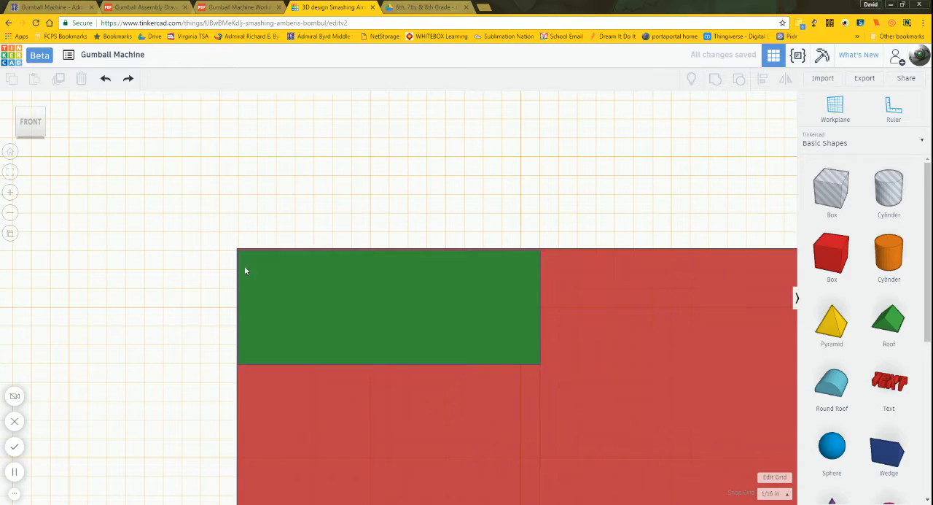
Step: Set the snap grid to 1/64 in and nudge the green box up to the red front face's top edge
left_click(773, 493)
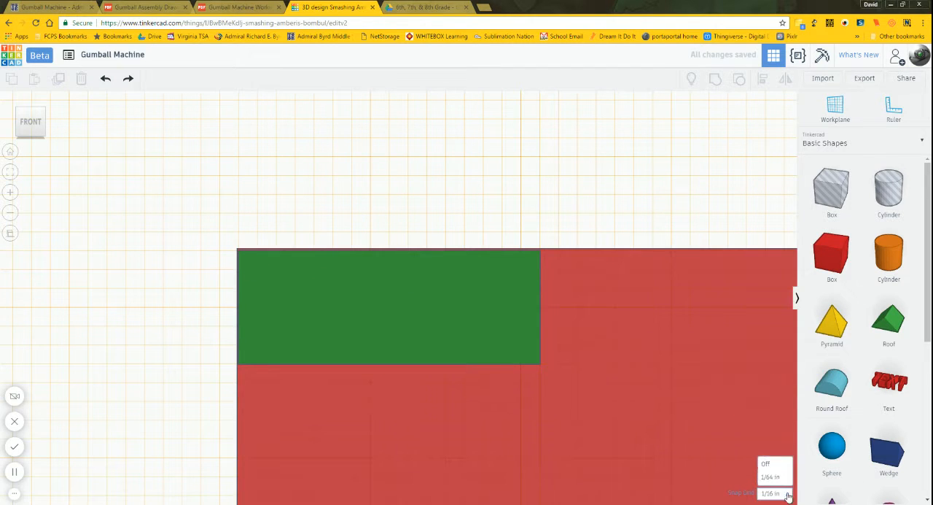
left_click(722, 414)
left_click(452, 326)
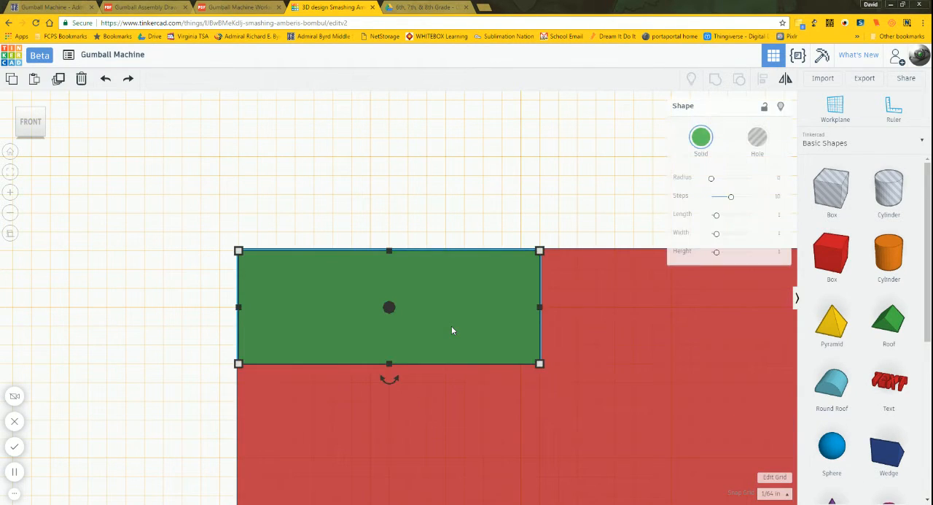
left_click(443, 219)
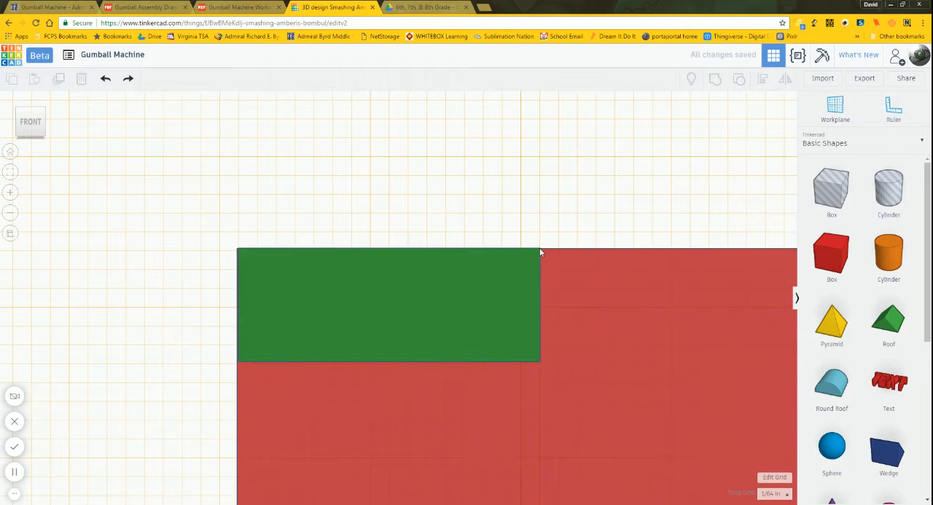
Step: Turn the snap grid off and nudge the green box left until it is flush with the red front face's left edge
scroll(545, 250, "up", 2)
scroll(144, 244, "up", 2)
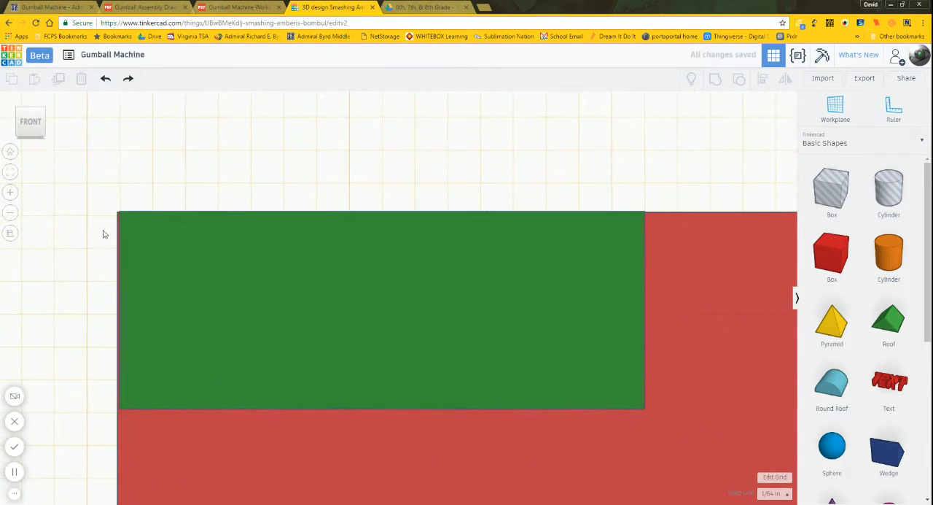
middle_click_drag(94, 216, 567, 256)
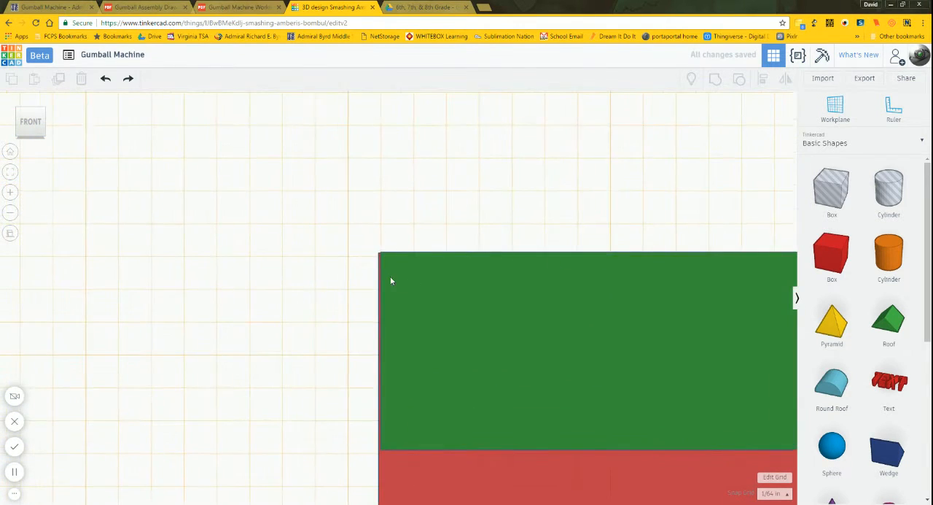
scroll(389, 276, "up", 2)
scroll(388, 272, "up", 2)
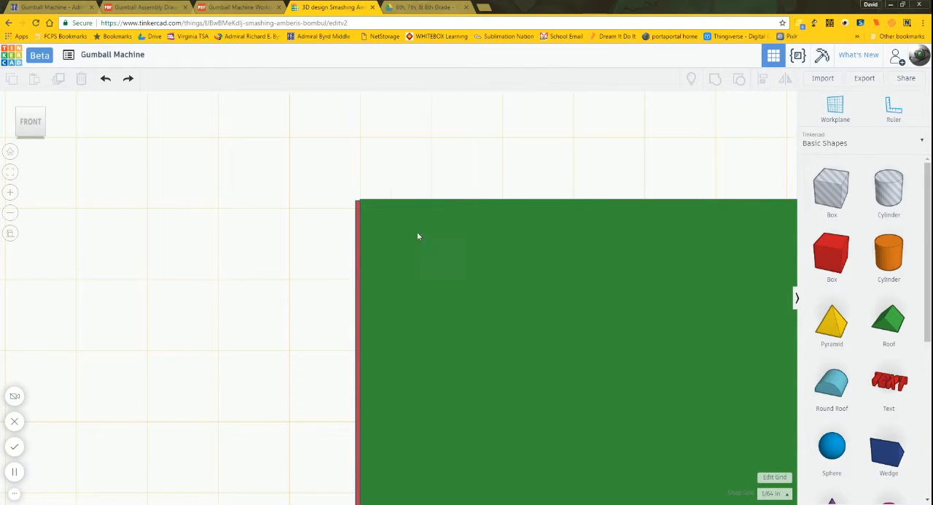
left_click(773, 493)
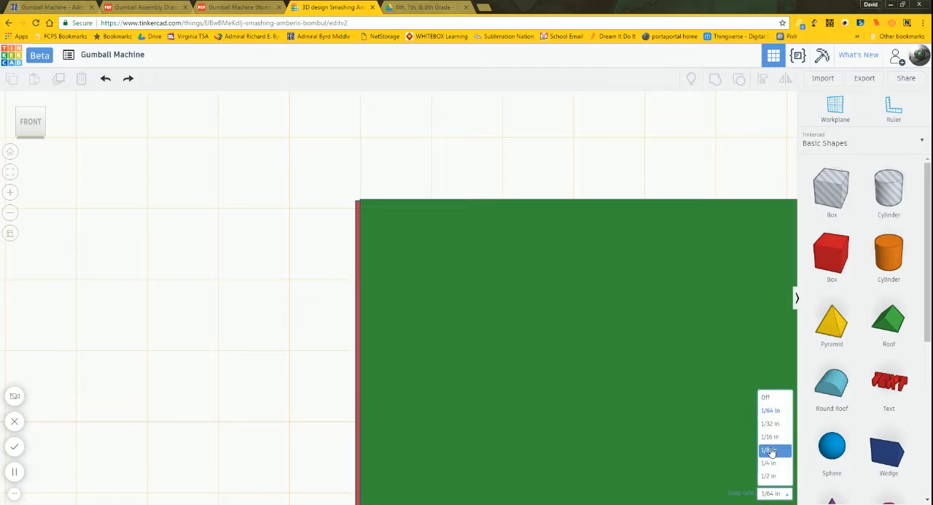
left_click(766, 397)
left_click(637, 378)
key("Left")
key("Left")
key("Left")
key("Left")
key("Left")
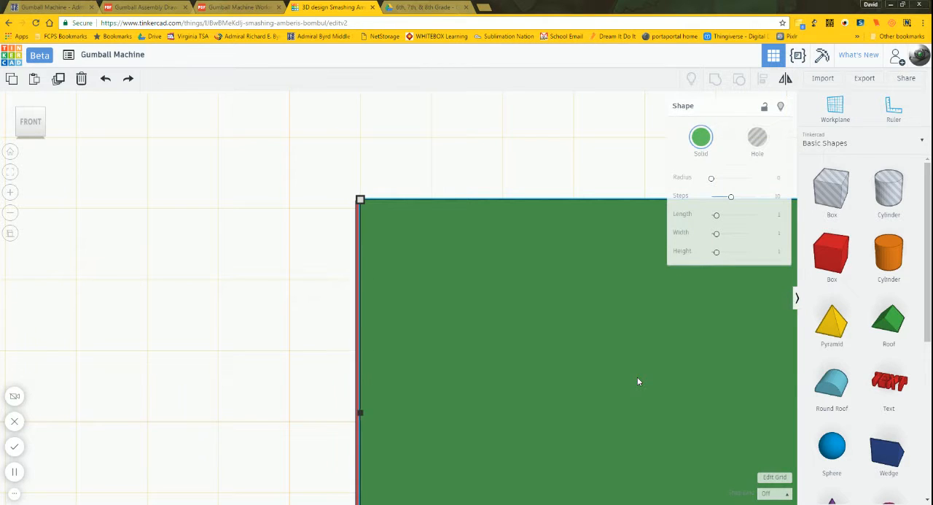
key("Left")
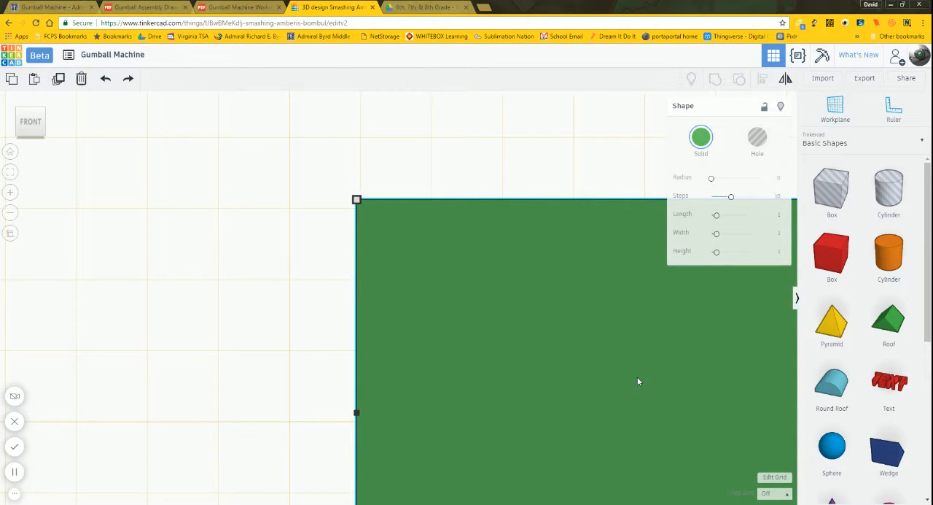
left_click(296, 327)
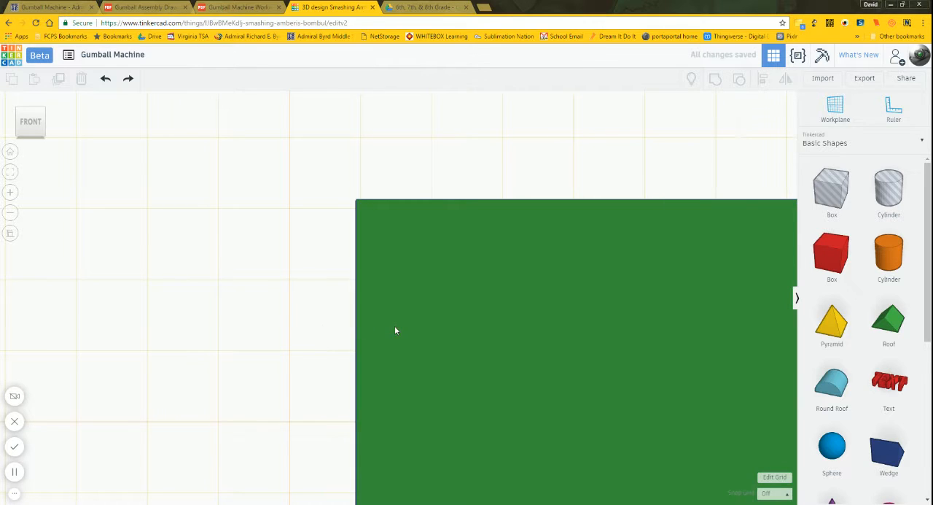
Step: Nudge the green box slightly left and down to fine-tune its corner on the red front face's upper-left corner
scroll(355, 205, "up", 1)
scroll(355, 206, "up", 1)
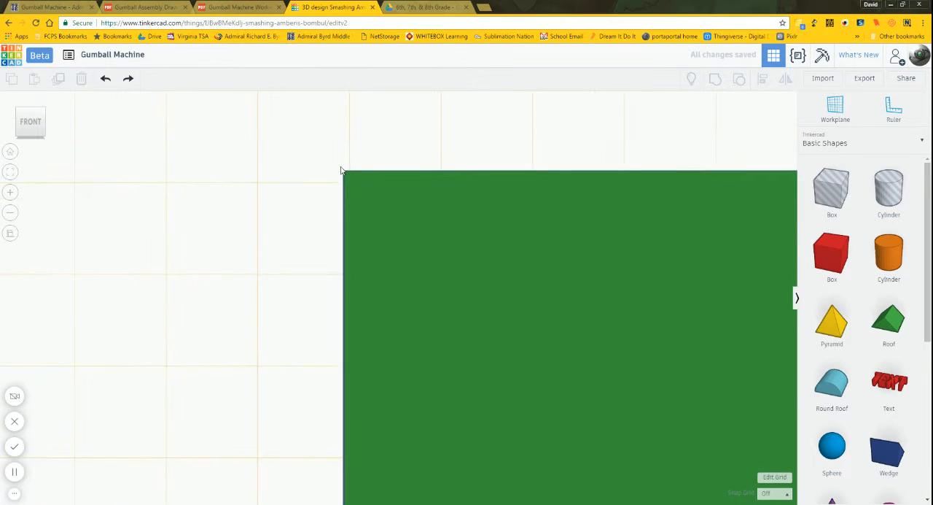
left_click(379, 205)
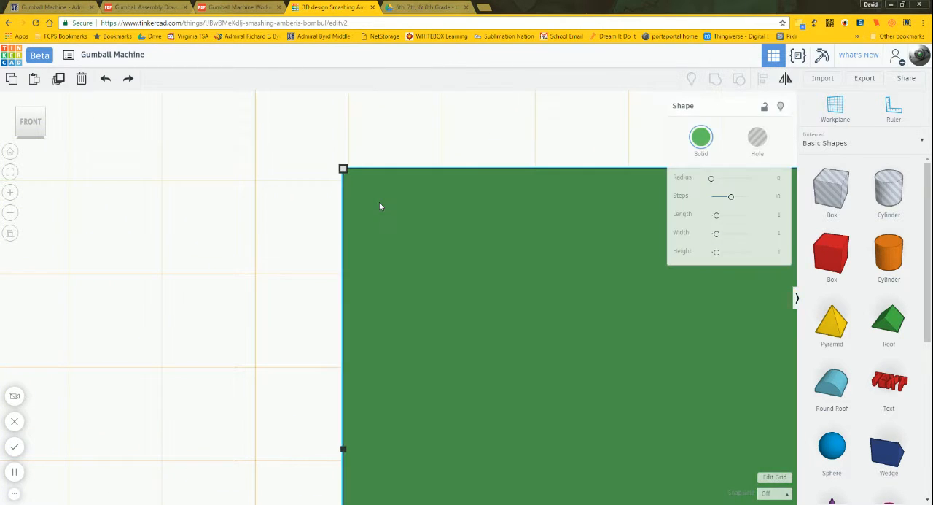
left_click(295, 214)
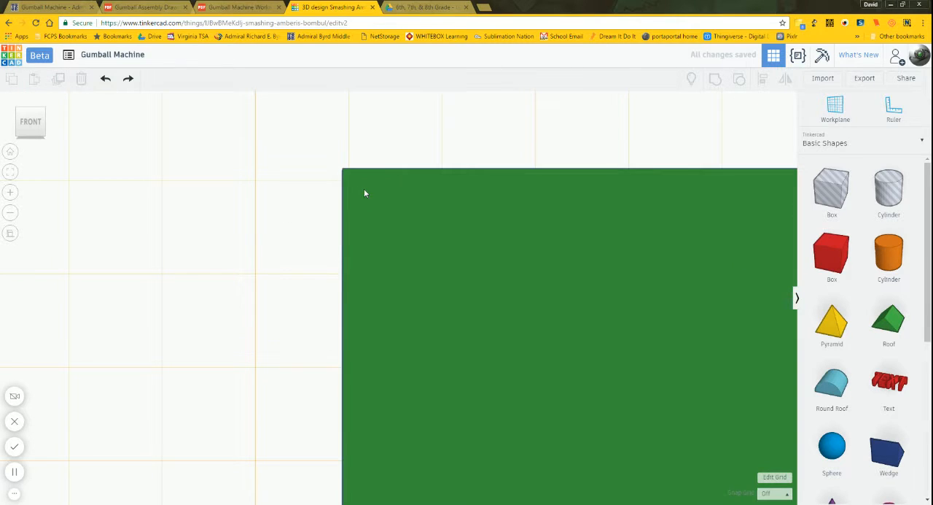
left_click(364, 189)
left_click(274, 210)
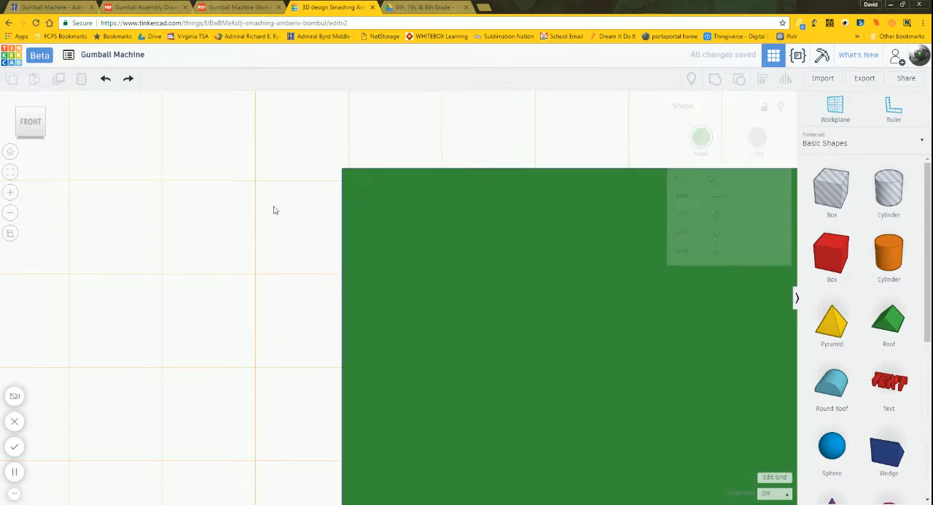
left_click(363, 202)
key("Left")
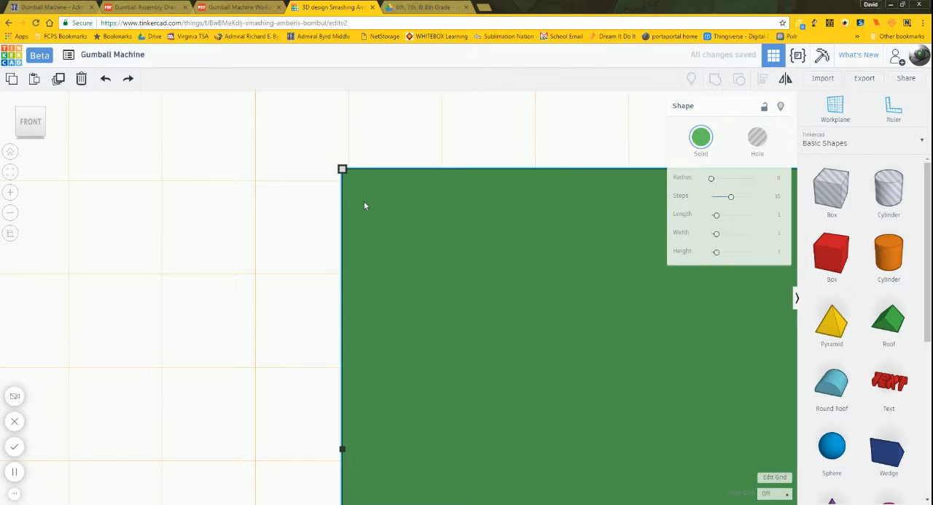
key("Down")
key("Down")
left_click(253, 227)
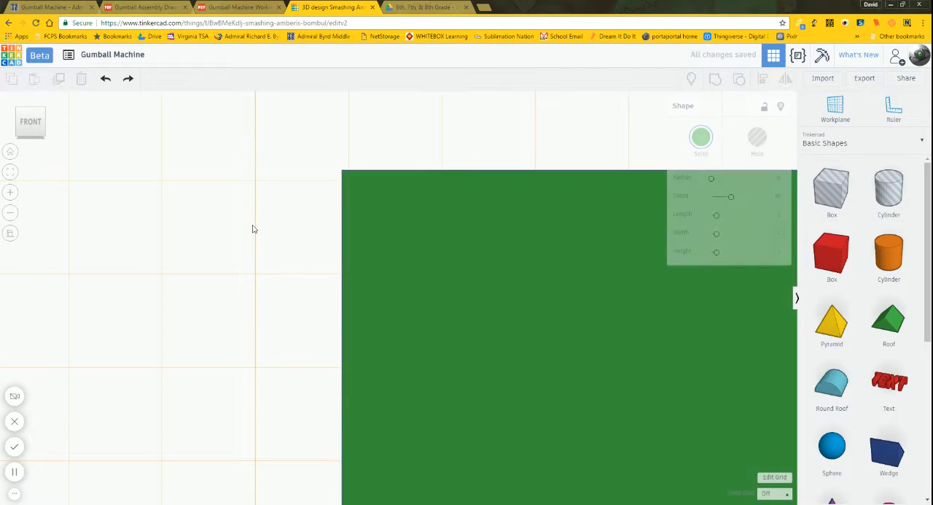
Step: Nudge the green box slightly below the red front face's top edge and back up to test their alignment
left_click(399, 192)
key("Down")
key("Down")
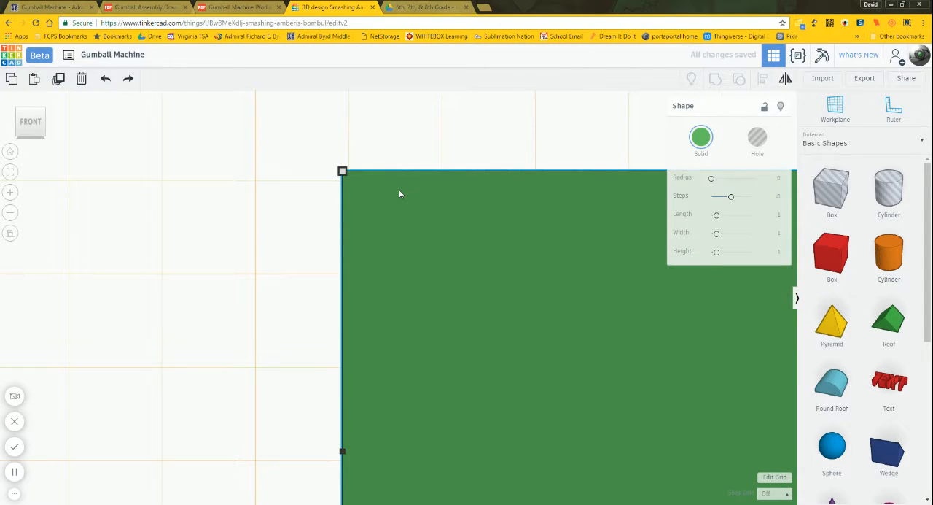
left_click(385, 168)
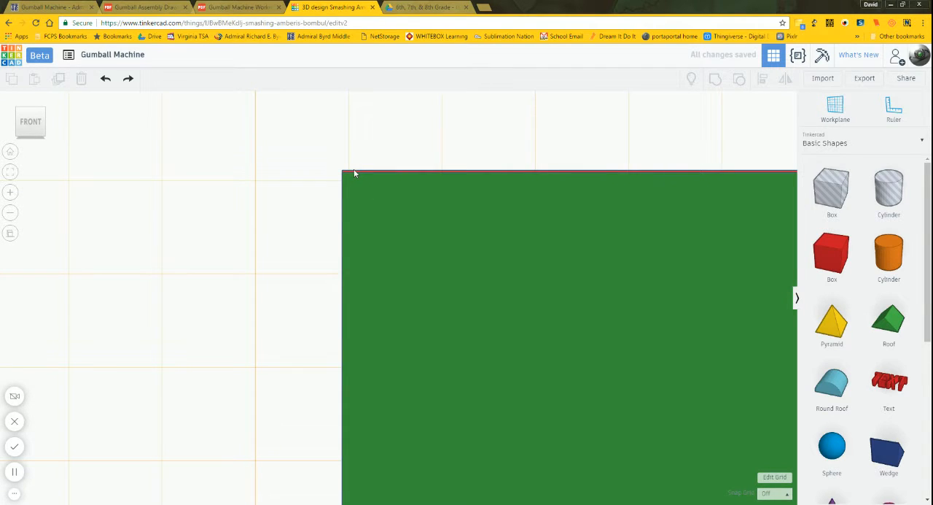
left_click(354, 178)
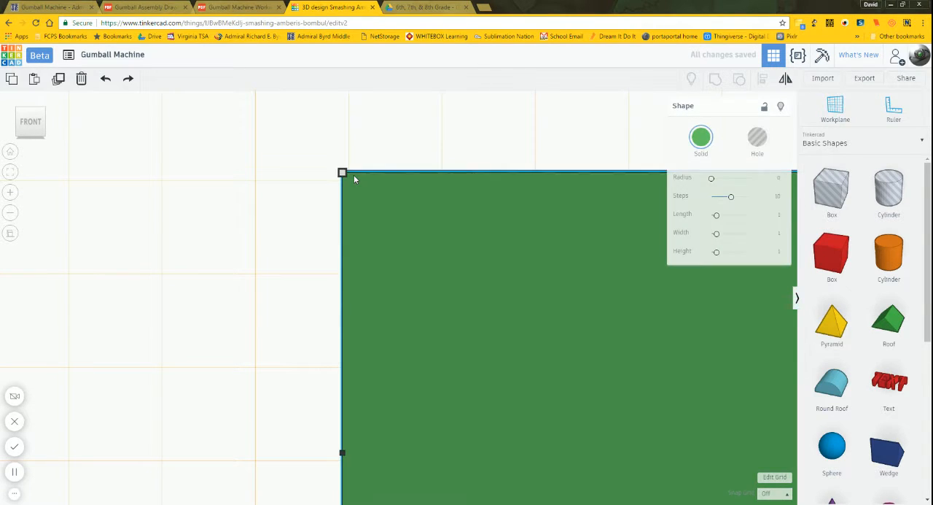
left_click(359, 139)
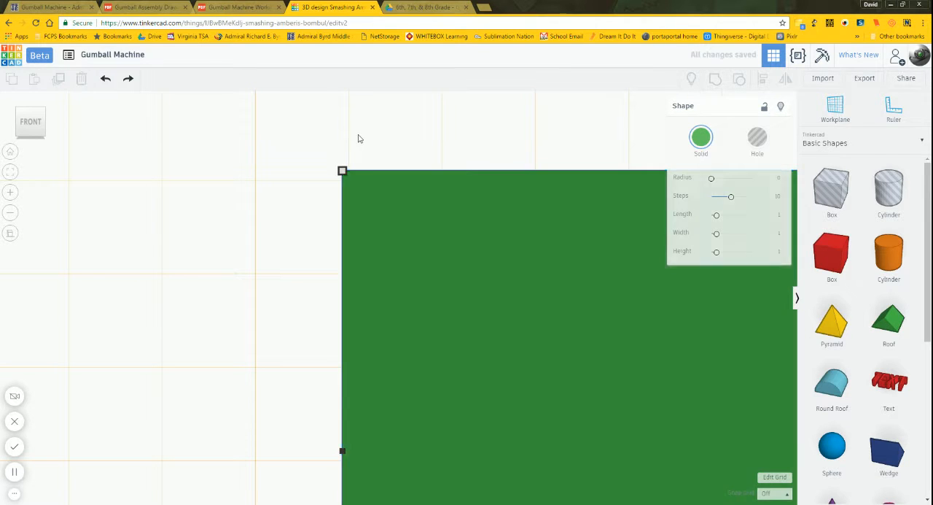
Step: Set the snap grid to 1/4 in and move the green box 1 in right to center it on the red front face
scroll(259, 183, "down", 3)
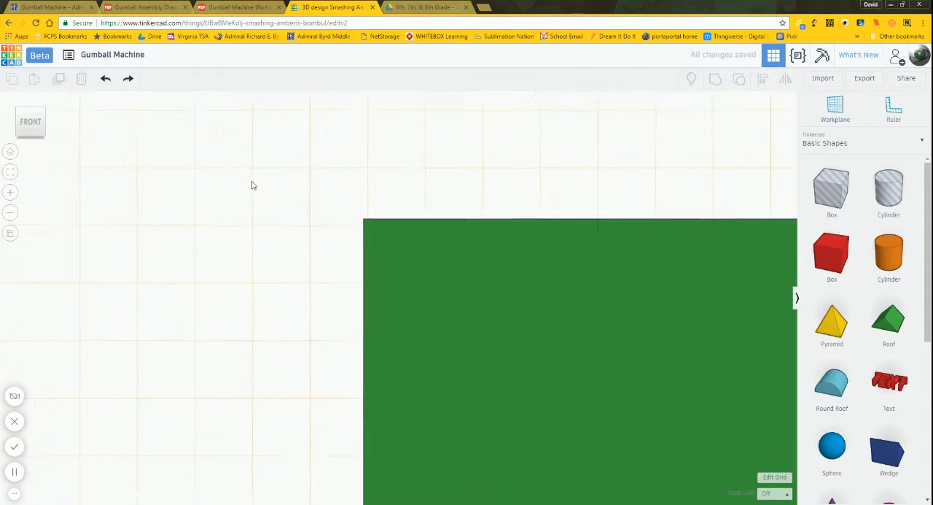
scroll(250, 186, "down", 5)
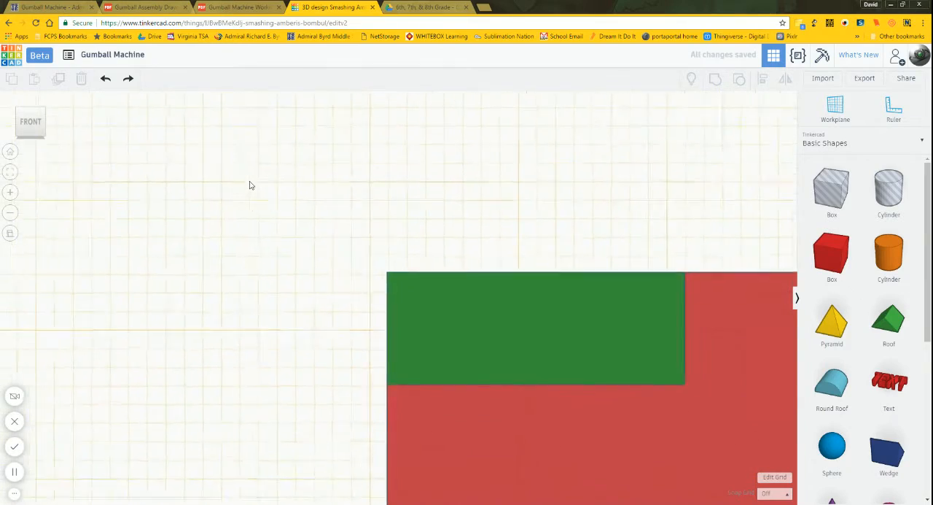
scroll(250, 186, "down", 4)
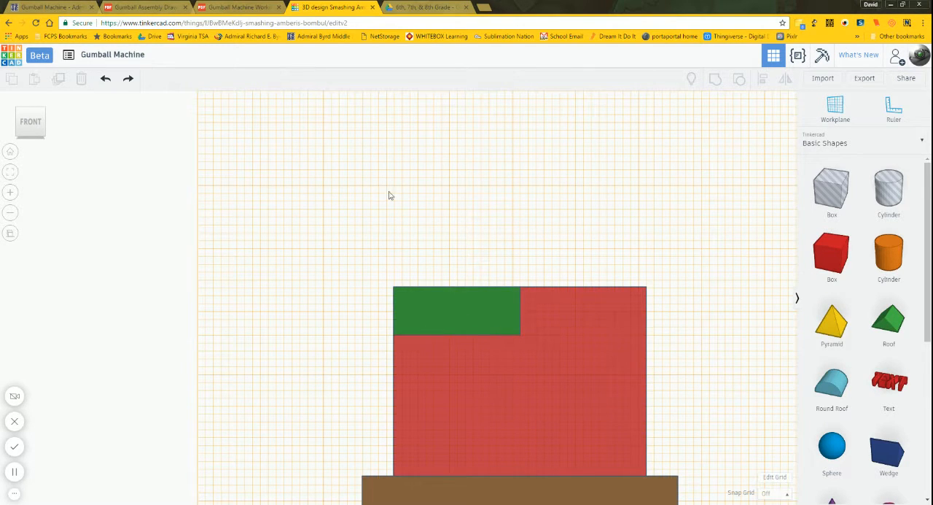
left_click(150, 7)
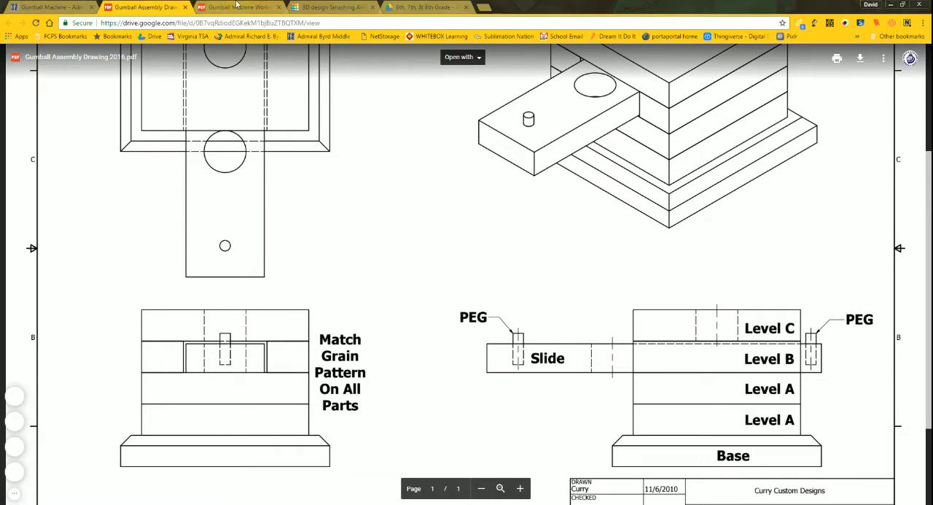
left_click(235, 7)
left_click(321, 6)
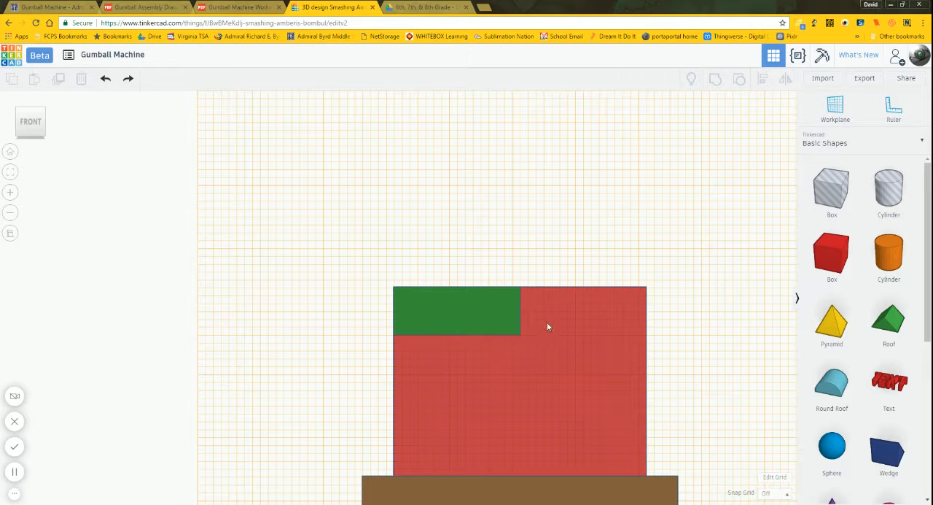
left_click(487, 334)
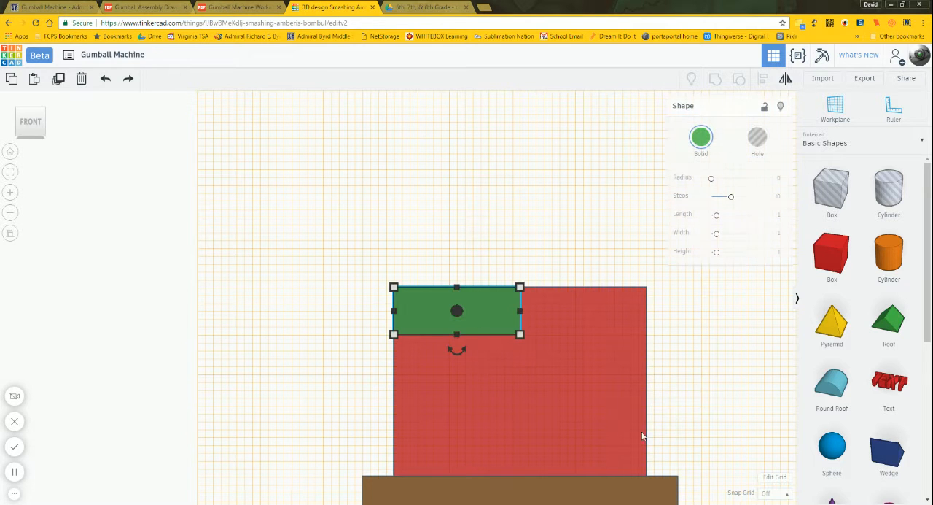
left_click(765, 492)
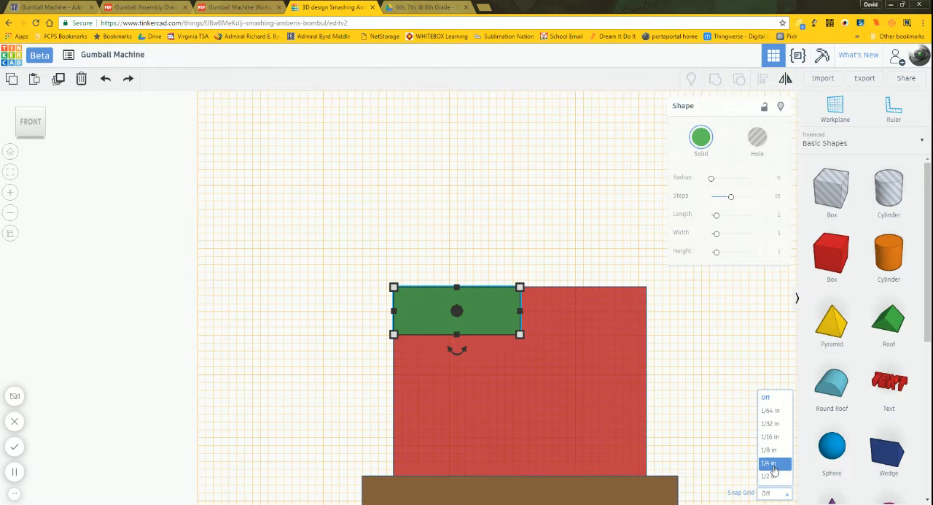
left_click(769, 462)
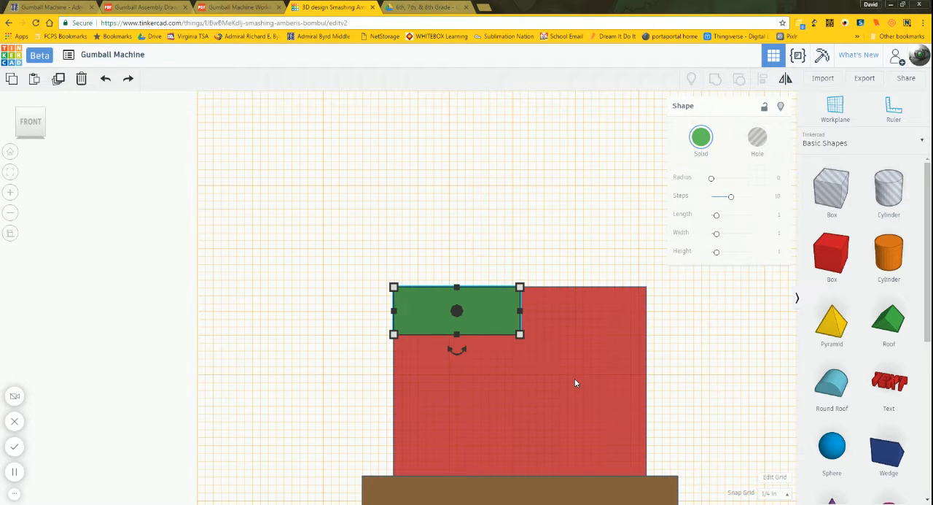
key("Right")
key("Right")
key("Right")
key("Right")
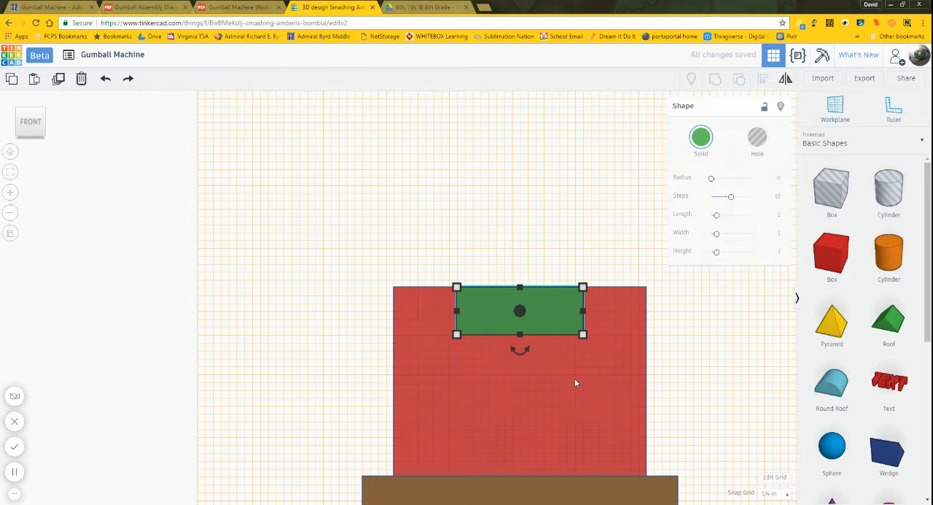
Step: Move the green box down .75 in from the red front face's top edge and deselect it
key("Down")
key("Down")
key("Down")
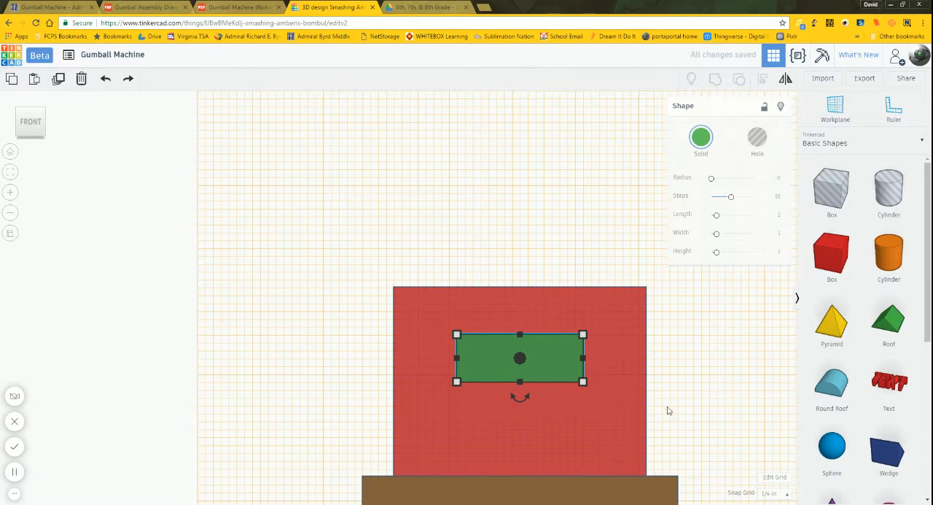
left_click(684, 383)
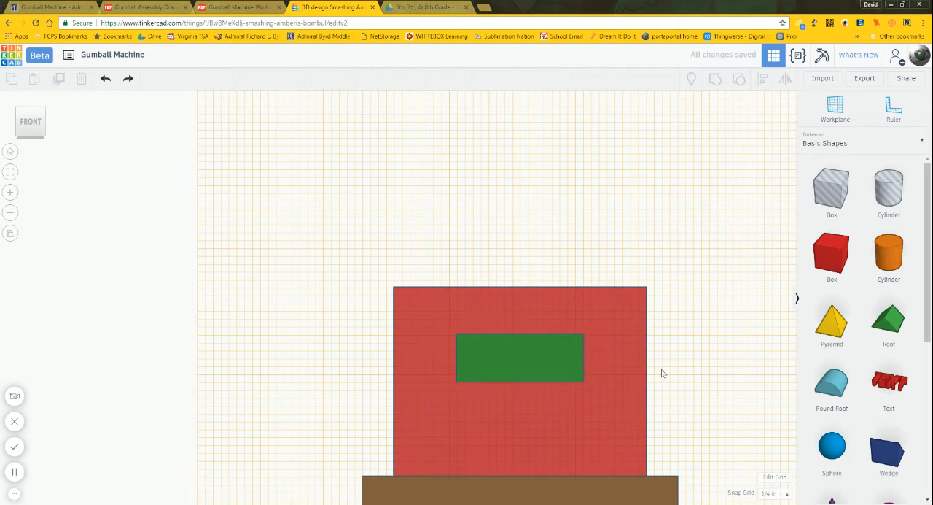
Step: Extend the green box through the red body to 4 1/4 in behind the front face, protruding at both ends, and make it a hole
right_click_drag(686, 377, 430, 398)
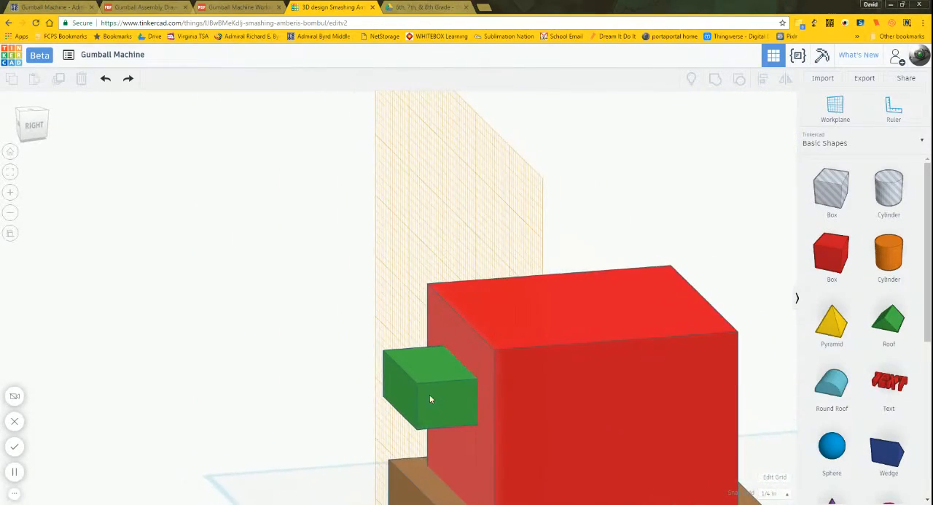
left_click(437, 397)
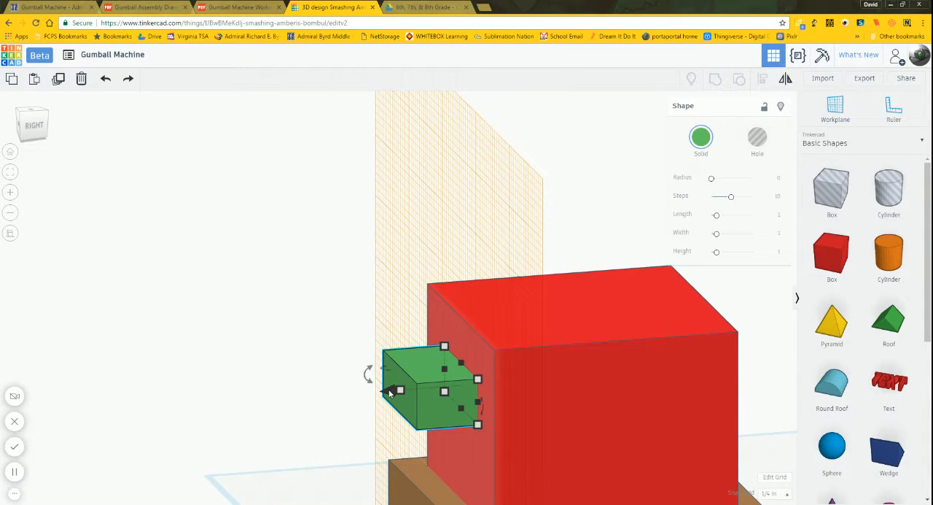
left_click_drag(388, 392, 426, 392)
scroll(250, 367, "up", 2)
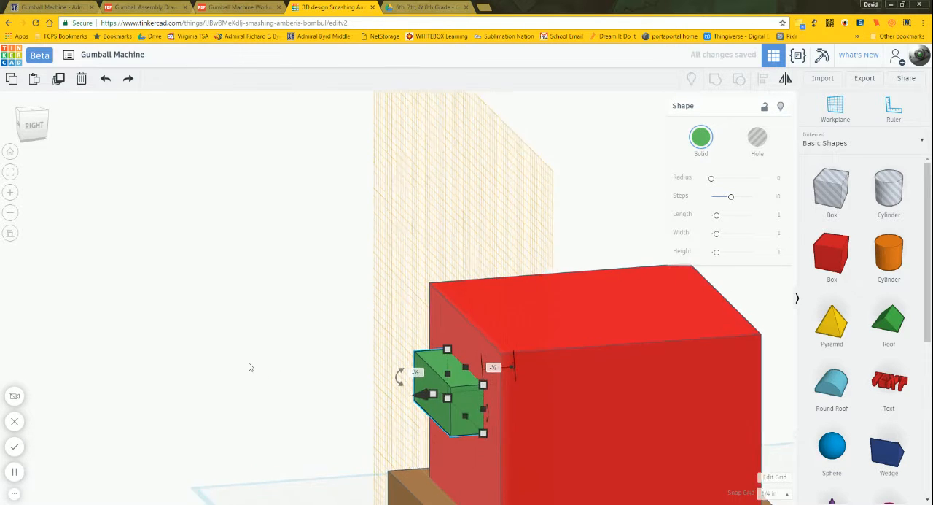
scroll(250, 365, "down", 3)
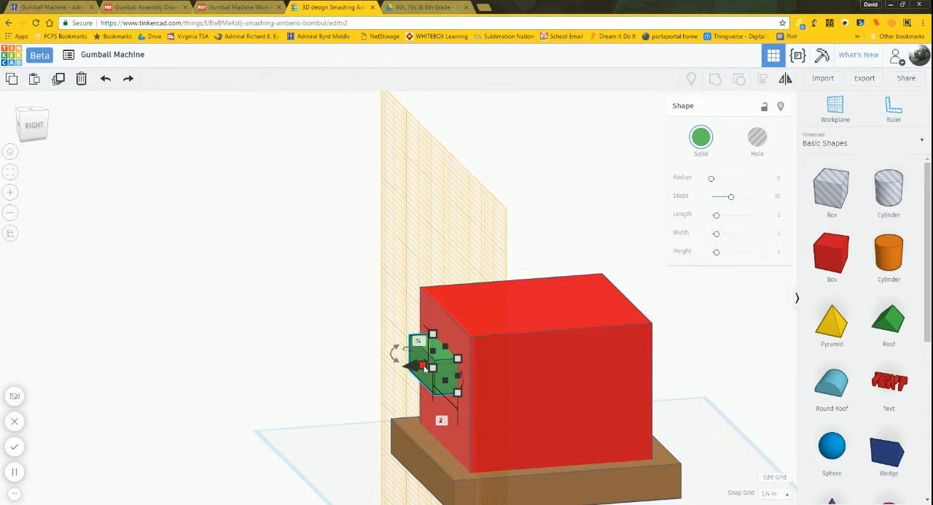
left_click_drag(425, 368, 385, 378)
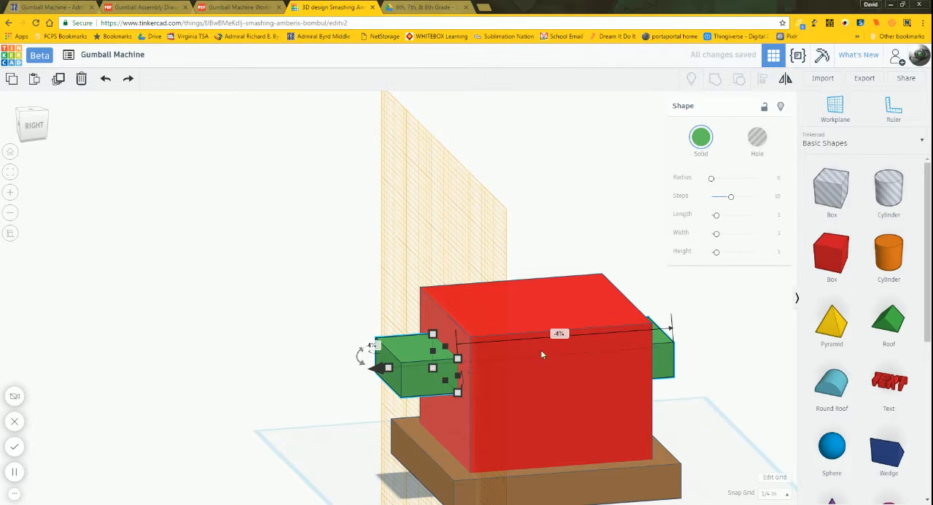
left_click(767, 138)
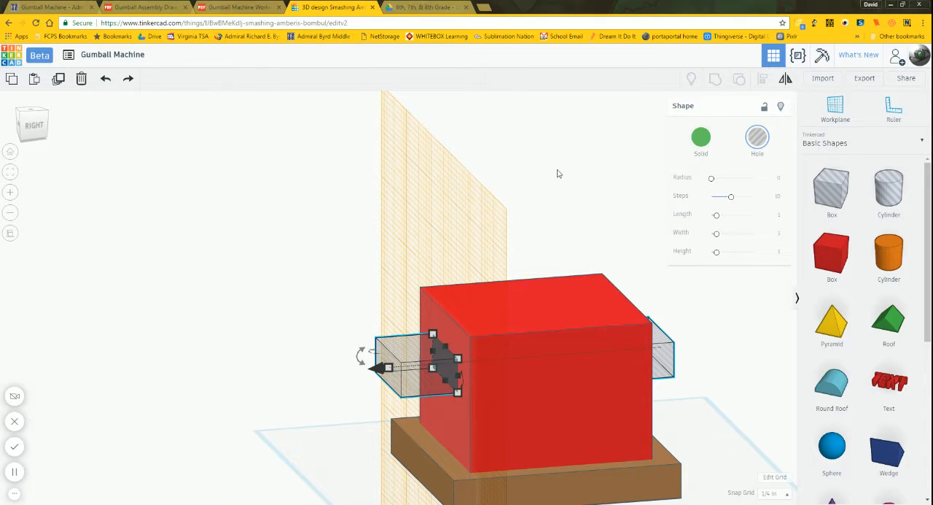
Step: Recolor the red body light brown to match the base
left_click(579, 302)
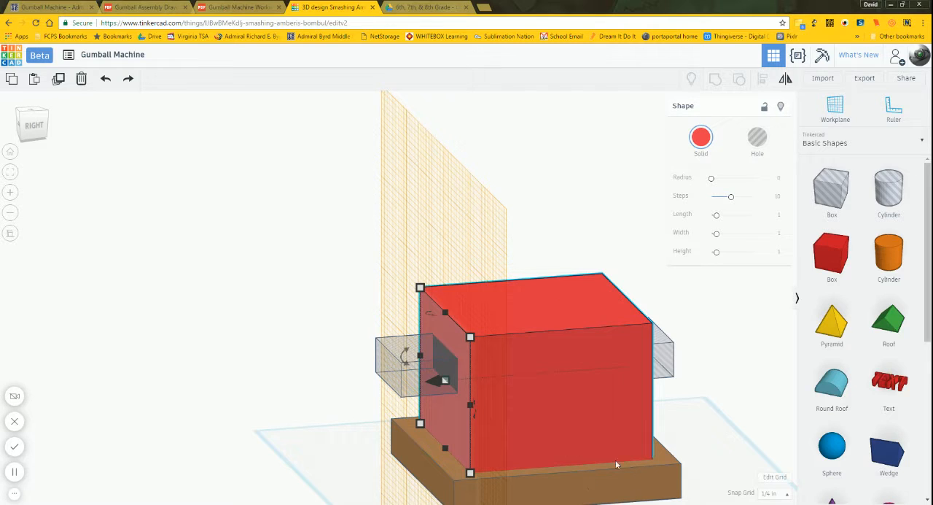
left_click(701, 137)
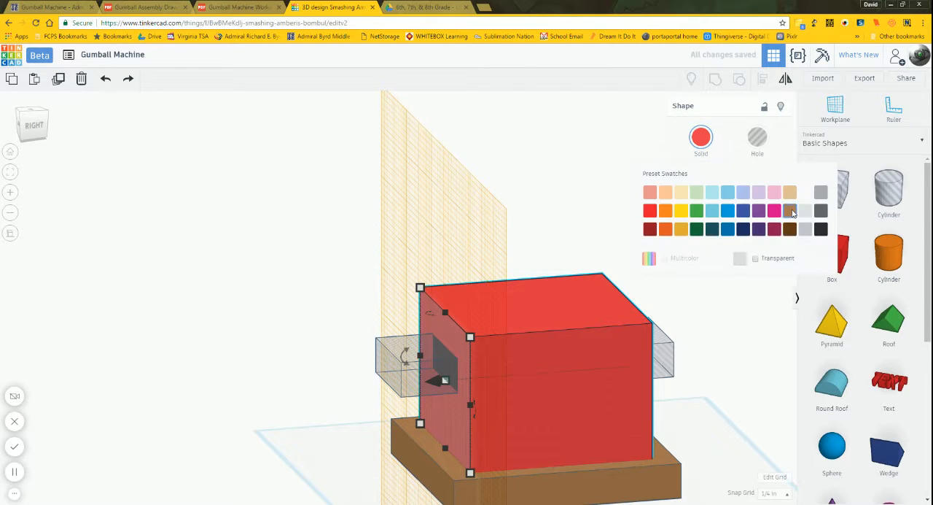
left_click(790, 210)
left_click(613, 221)
Step: Group the hole box, the brown body and the base to cut the slide opening through the body
left_click(406, 371)
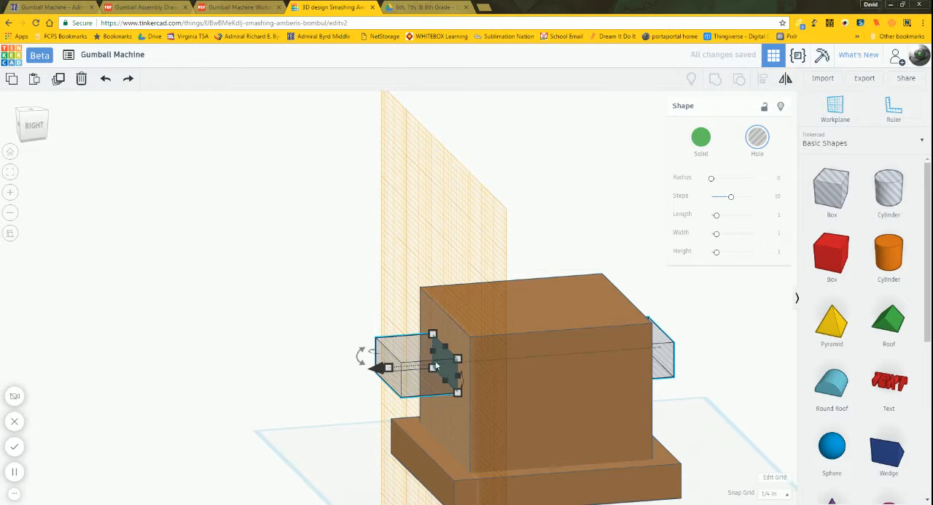
left_click(578, 385, "shift")
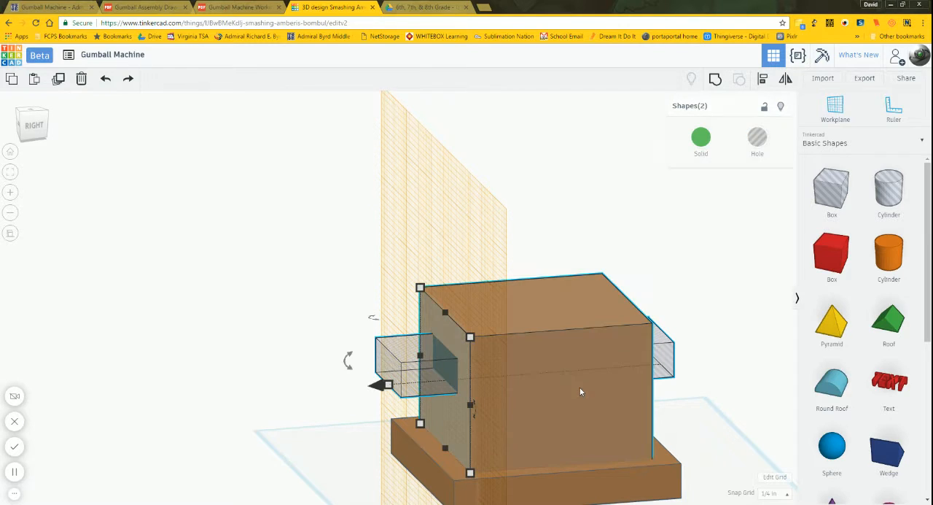
left_click(621, 486, "shift")
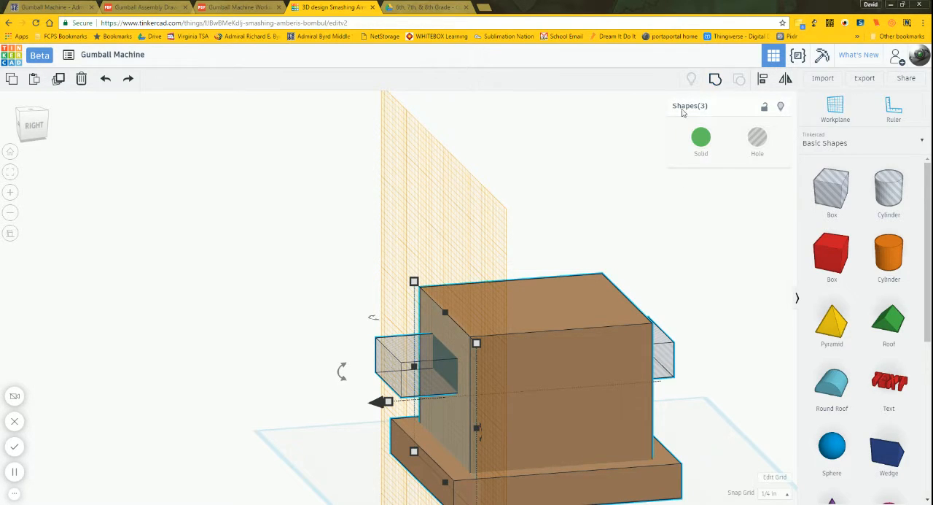
left_click(719, 84)
left_click(647, 264)
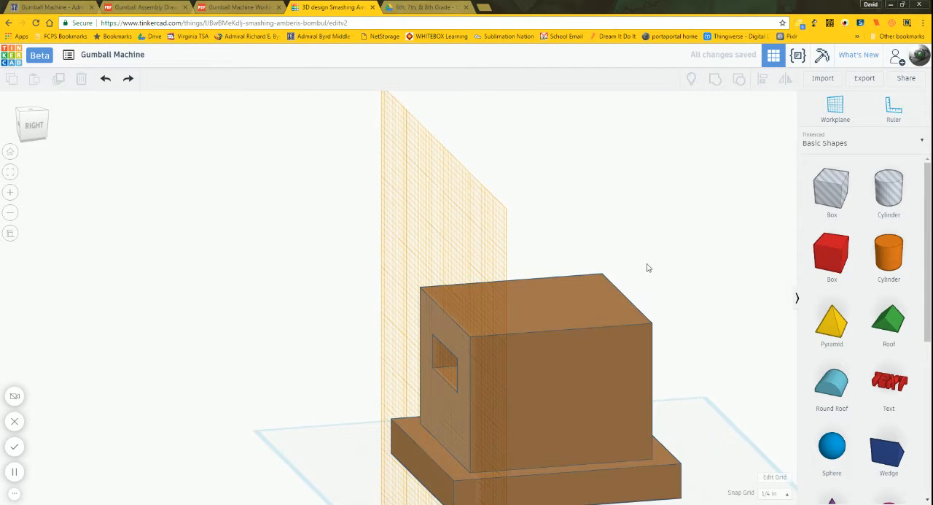
Step: Return the workplane to the base plane and place a new workplane on the floor of the slide opening
right_click_drag(647, 264, 698, 270)
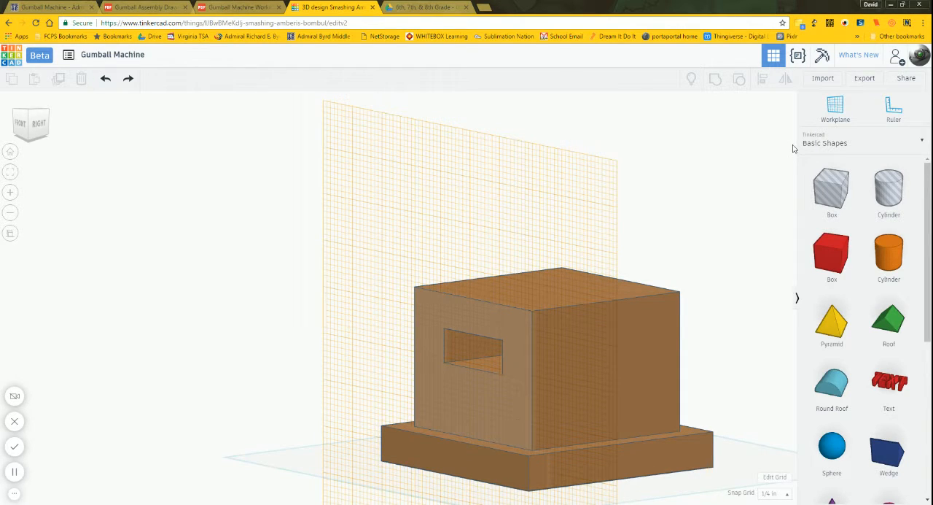
left_click(832, 109)
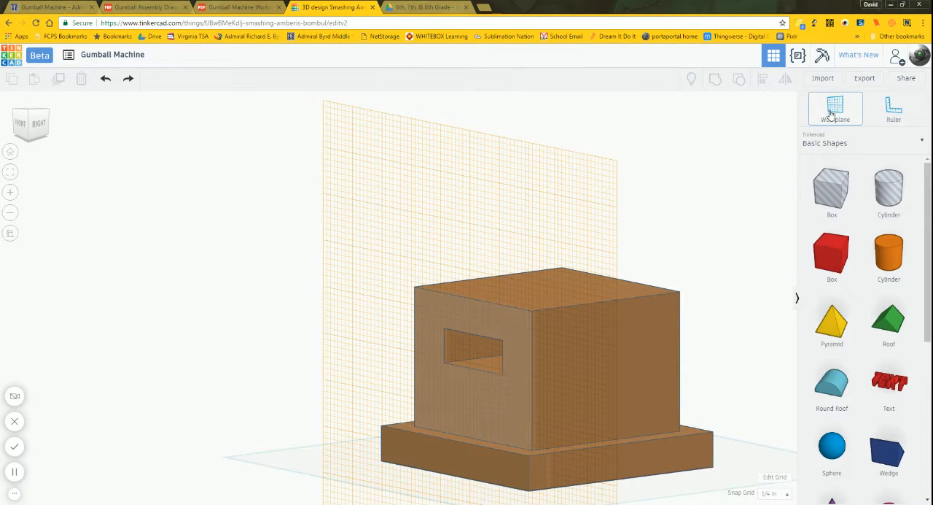
left_click(747, 460)
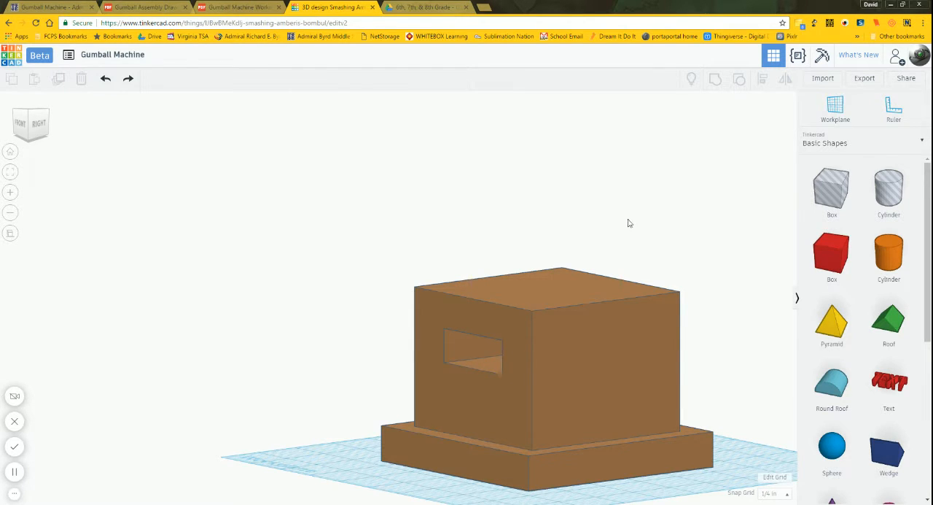
left_click(835, 113)
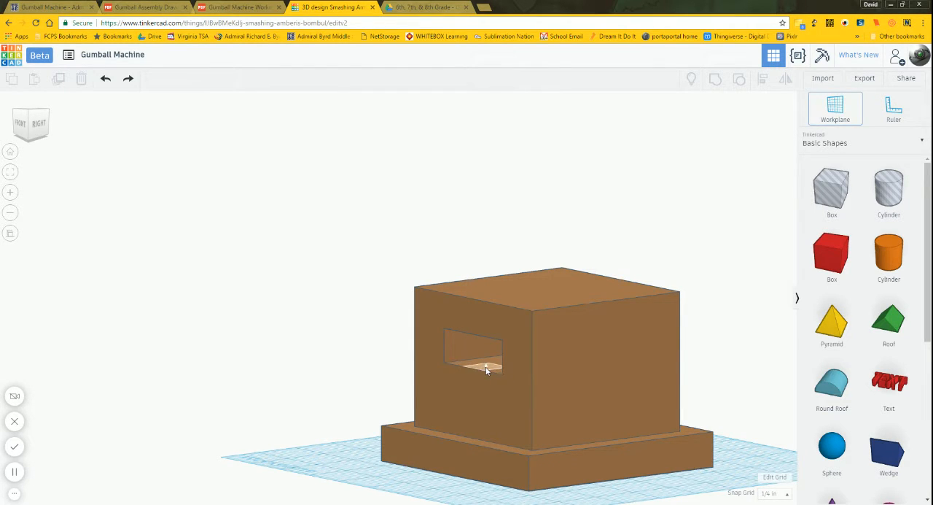
left_click(487, 369)
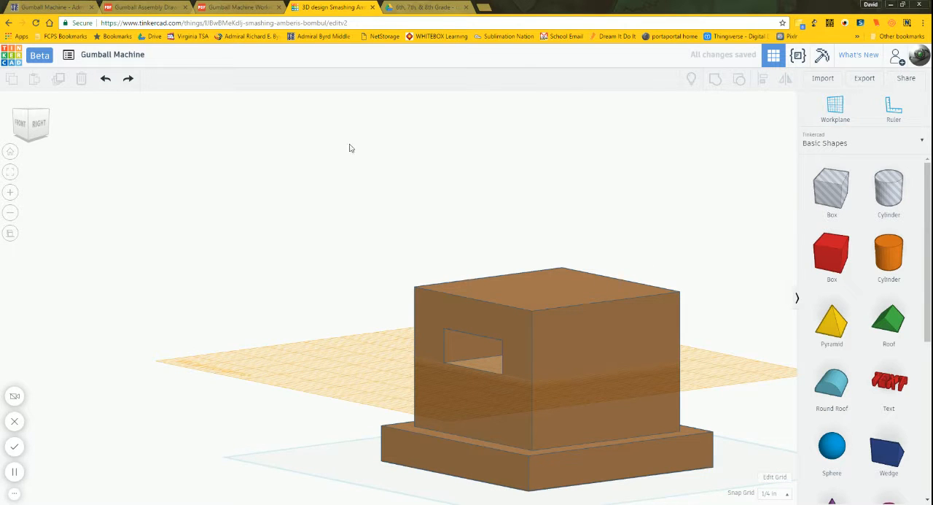
Step: From a fitted top view, add a solid box on the new workplane beside the body's left side
left_click(30, 114)
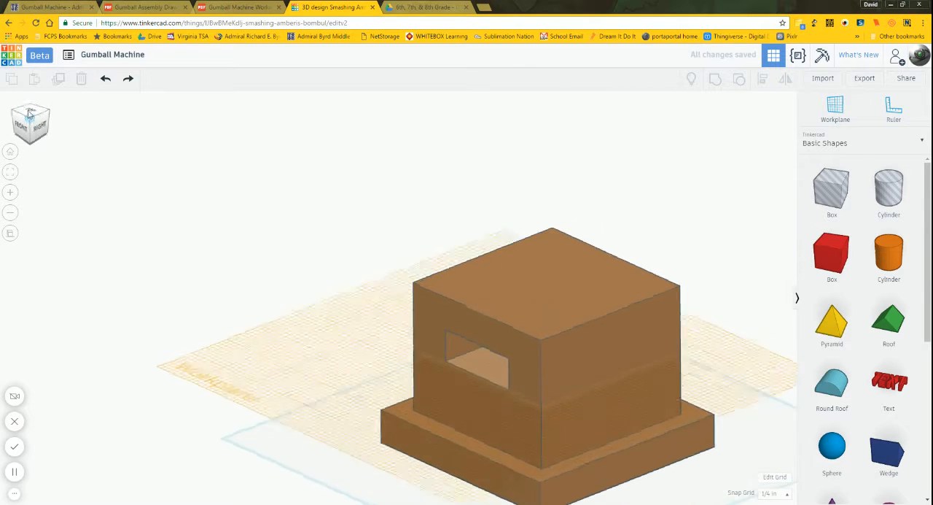
left_click(13, 172)
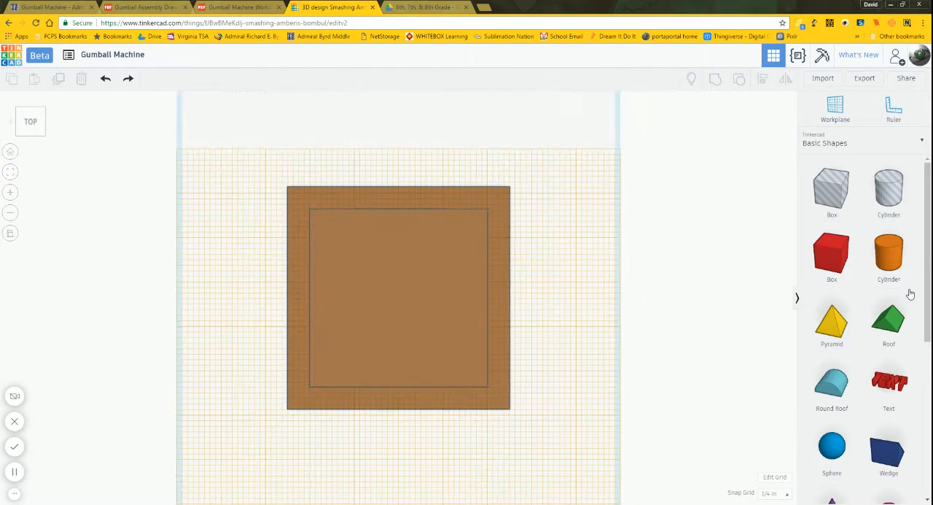
left_click_drag(839, 260, 243, 264)
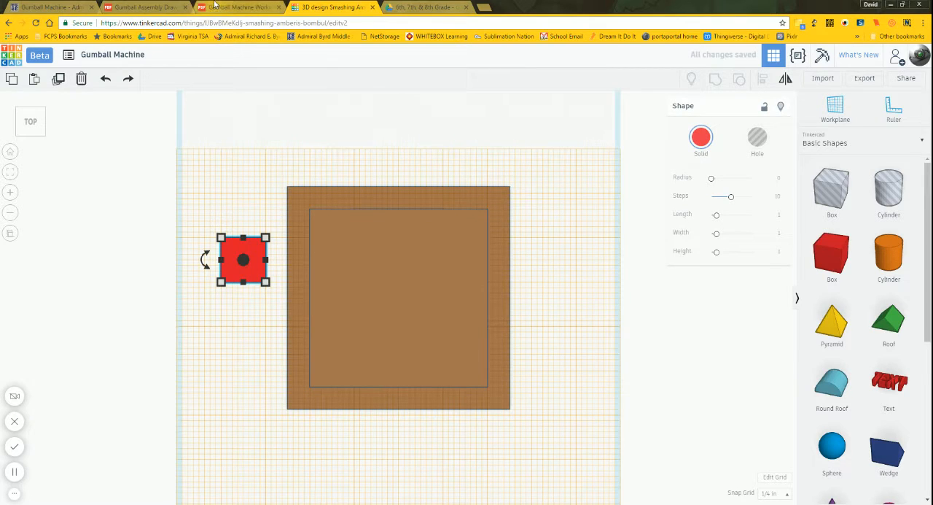
Step: Check the Slide dimensions in the Gumball Machine working drawing and open the new red box's width for editing
left_click(215, 6)
scroll(466, 274, "down", 4)
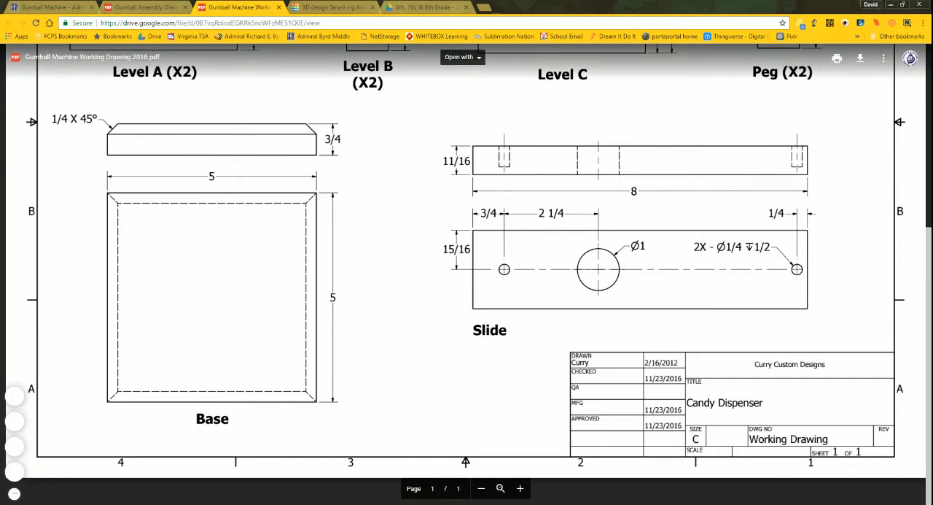
left_click(336, 6)
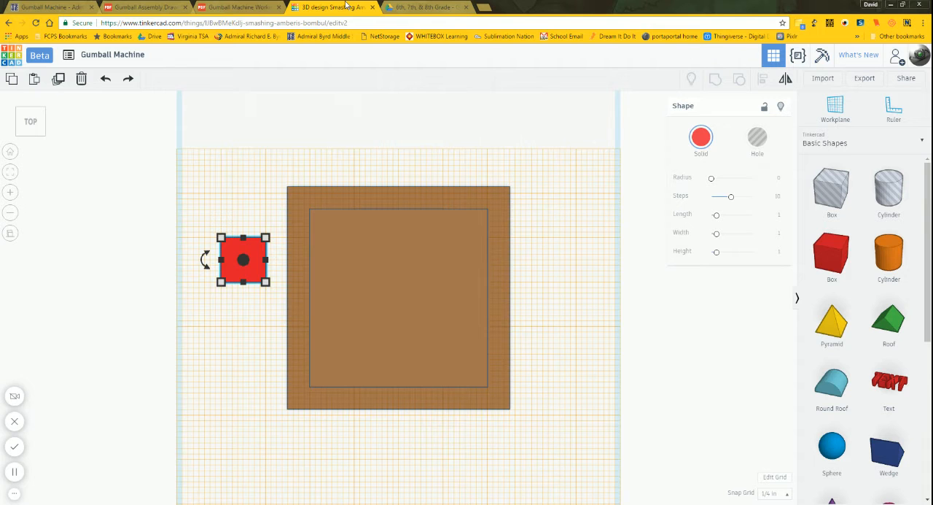
left_click(221, 238)
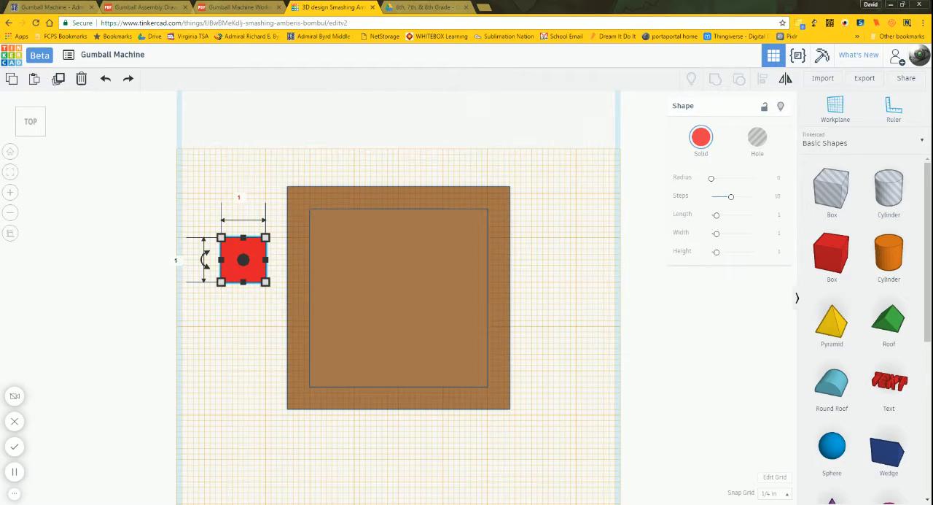
left_click(238, 196)
Step: Look up the decimal equivalent of 7/8 in the fractions-to-decimals chart and return to the Tinkercad design
left_click(418, 9)
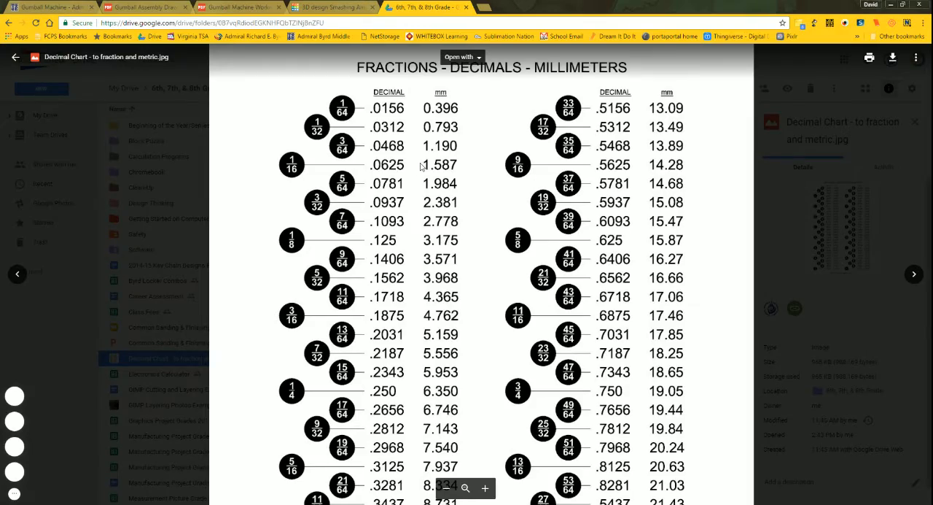
scroll(485, 276, "down", 3, "ctrl")
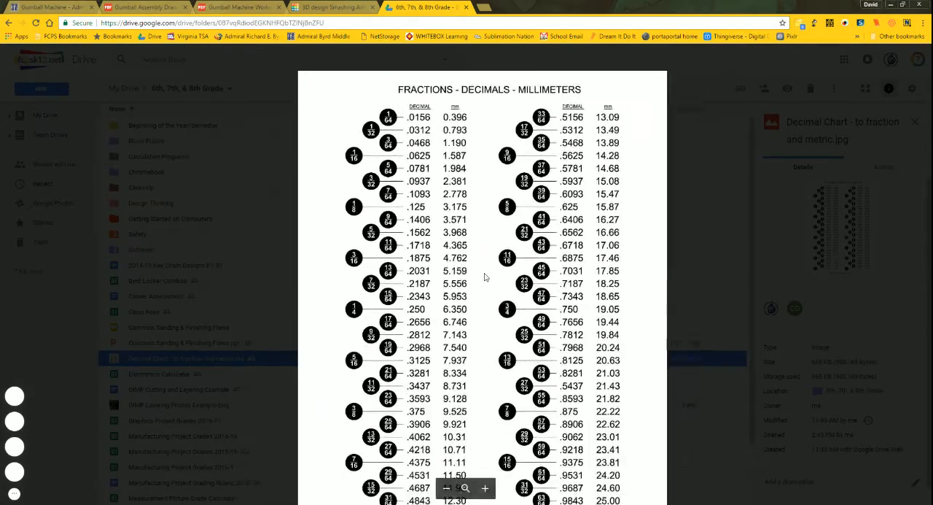
scroll(478, 436, "up", 5, "ctrl")
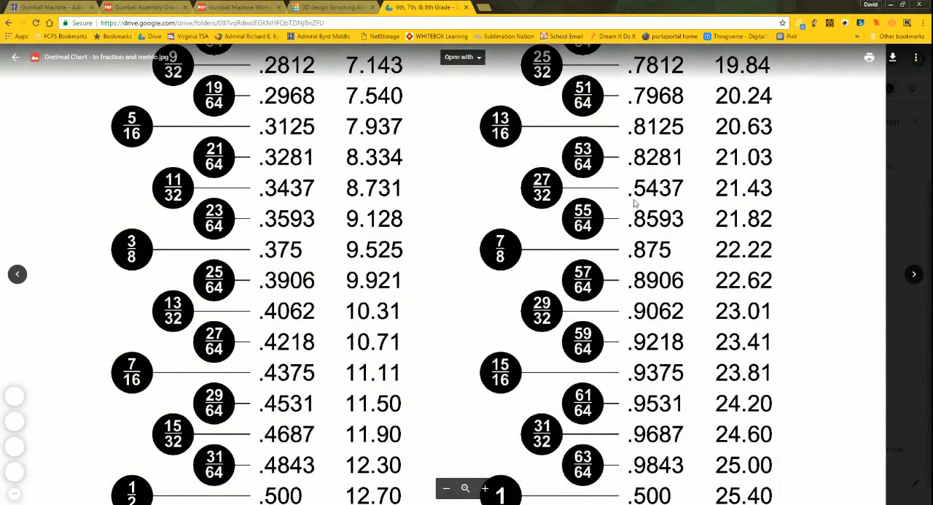
scroll(634, 203, "up", 7)
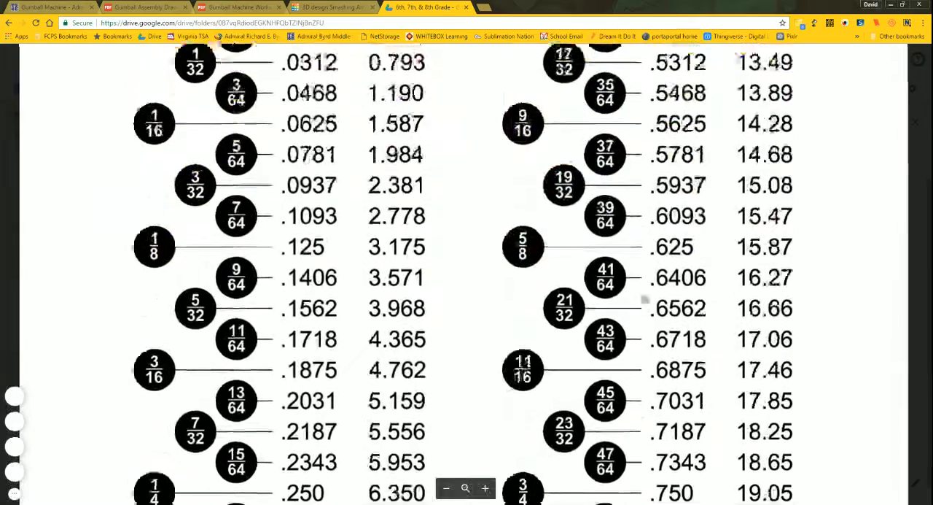
scroll(645, 299, "up", 2)
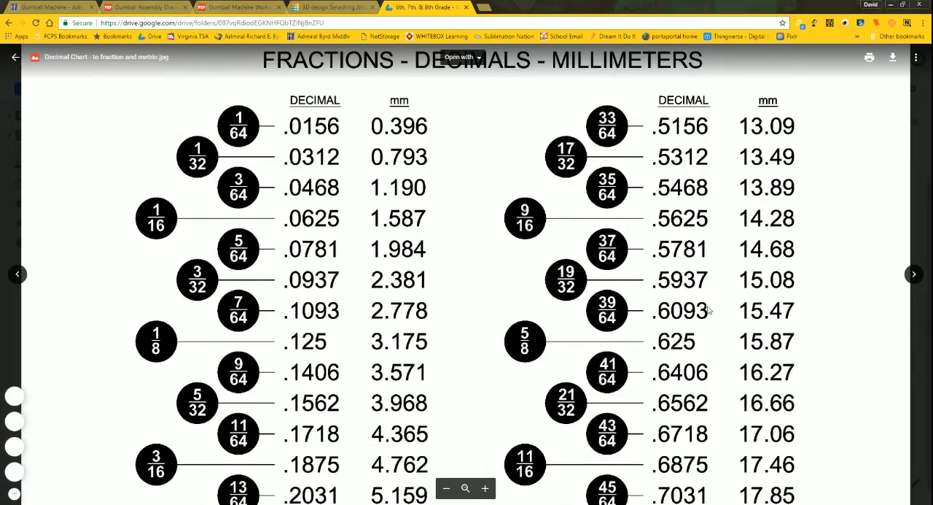
scroll(700, 292, "down", 6)
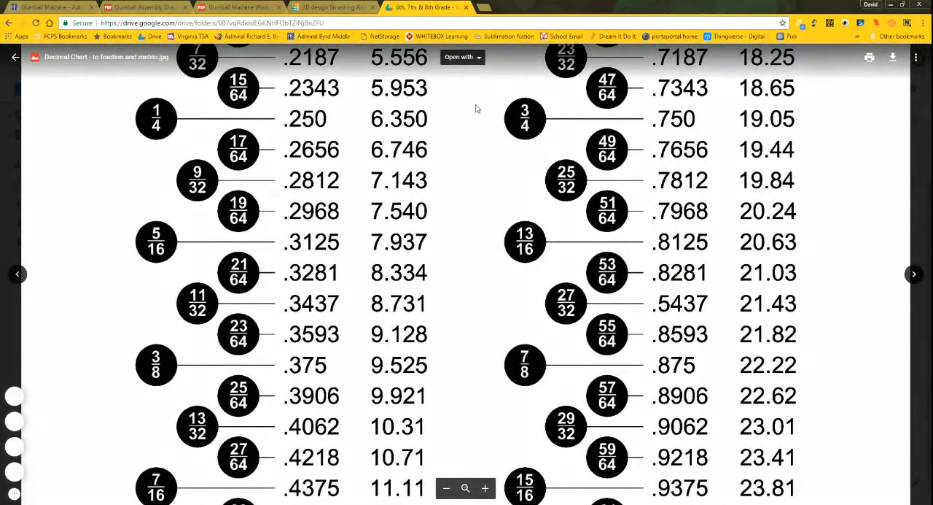
left_click(321, 7)
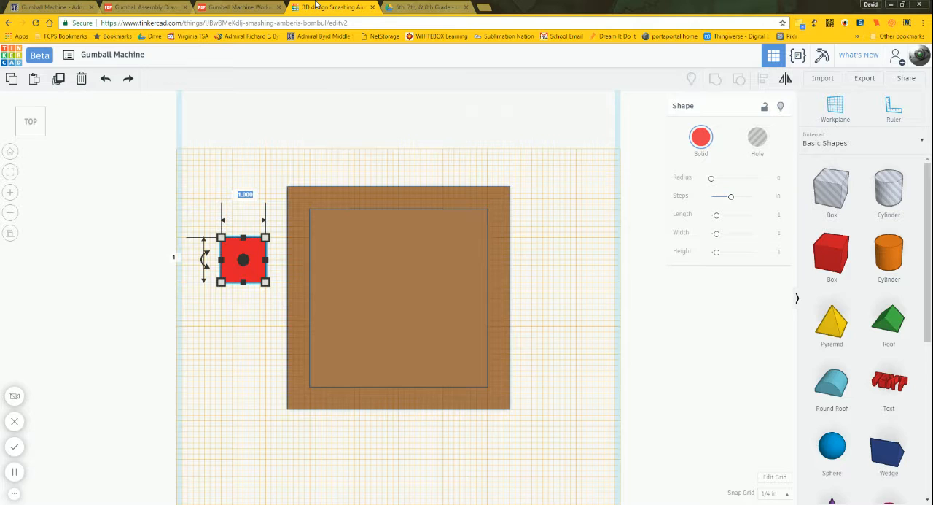
Step: Set the red box's width to 1.875 in and its length to 8 in
left_click(231, 195)
type("1.875")
key("Return")
left_click_drag(235, 272, 247, 271)
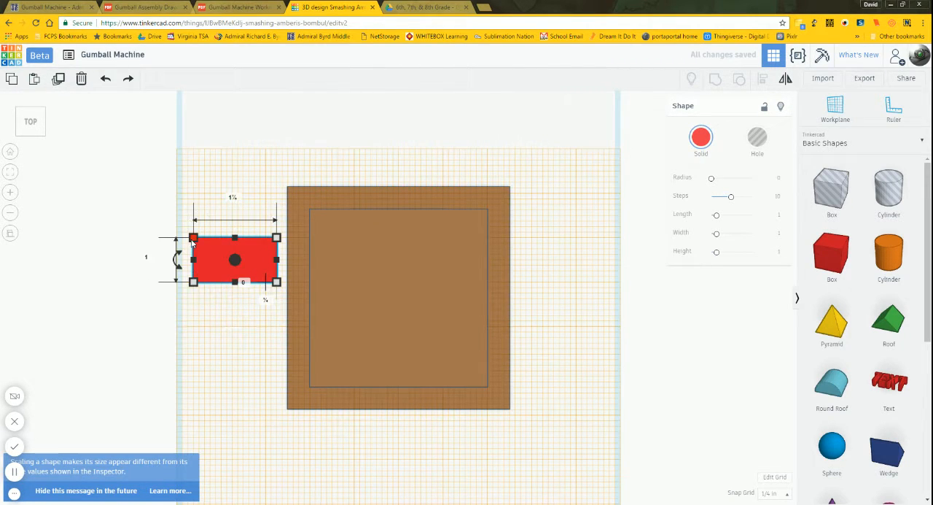
left_click(150, 261)
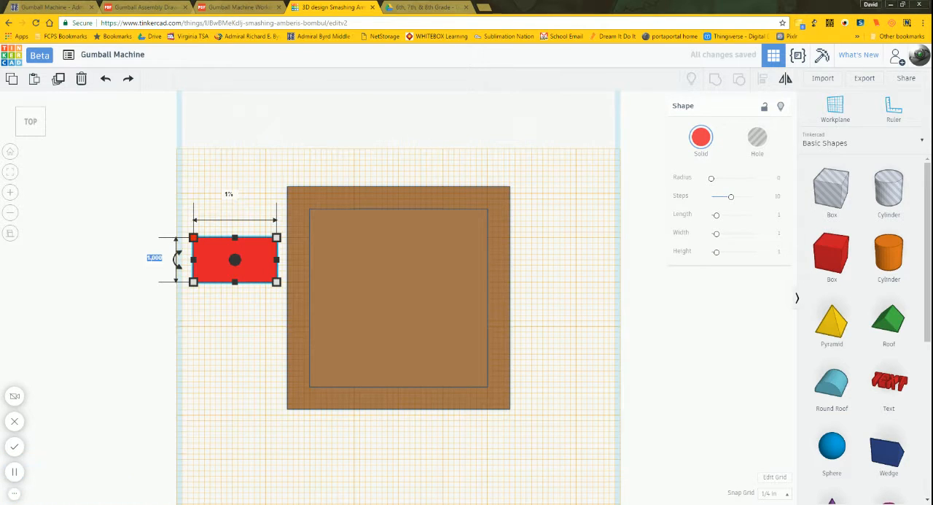
type("8")
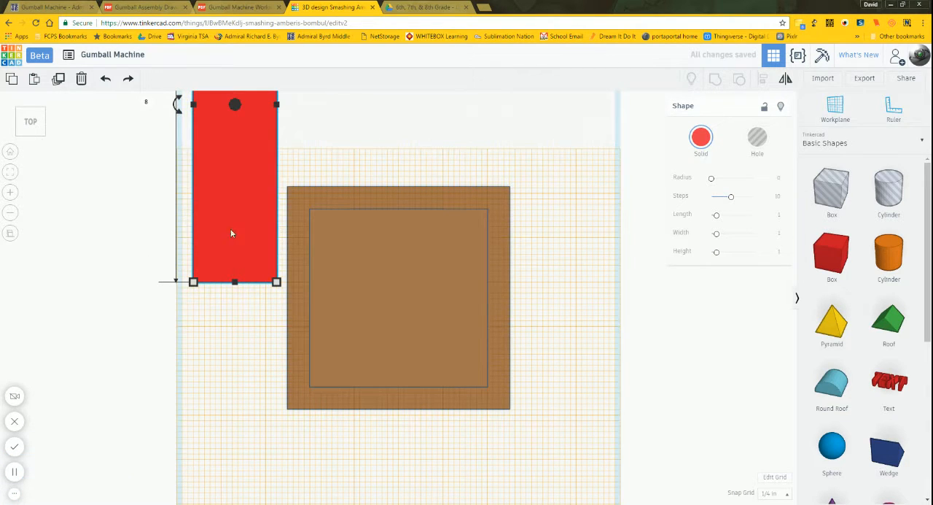
Step: Move the red slide bar onto the workplane grid so it lies alongside the left side of the gumball machine's base
left_click_drag(246, 207, 238, 398)
left_click_drag(229, 243, 246, 277)
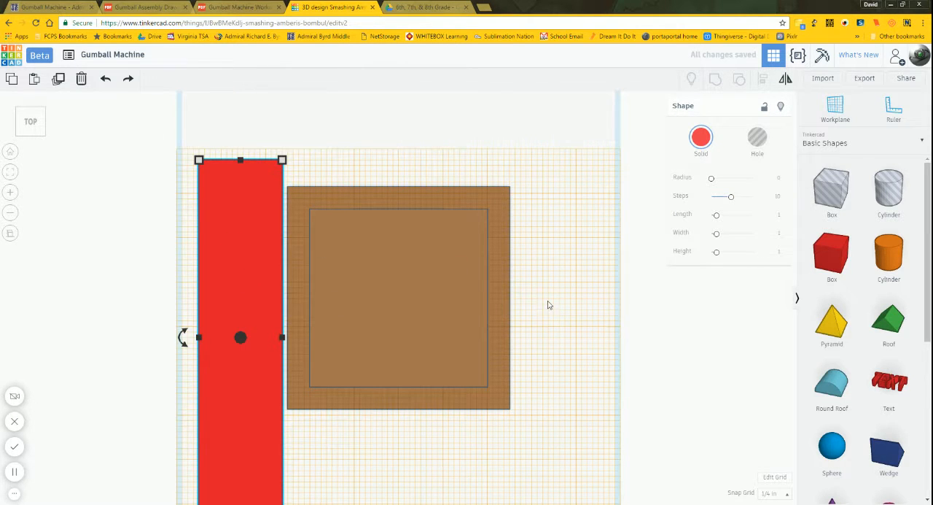
right_click_drag(547, 304, 460, 216)
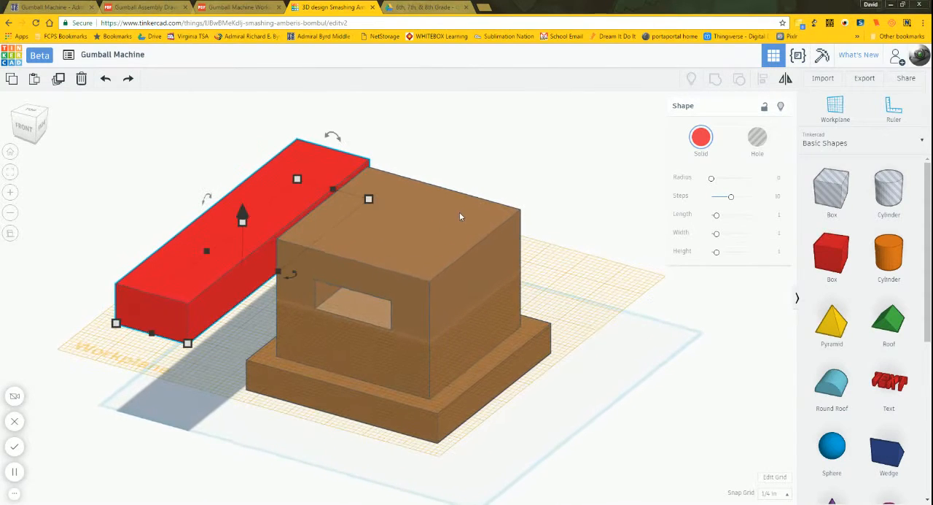
Step: Look up the decimal equivalent of 11/16 in the fractions-to-decimals chart and return to the Tinkercad design
right_click_drag(488, 274, 502, 287)
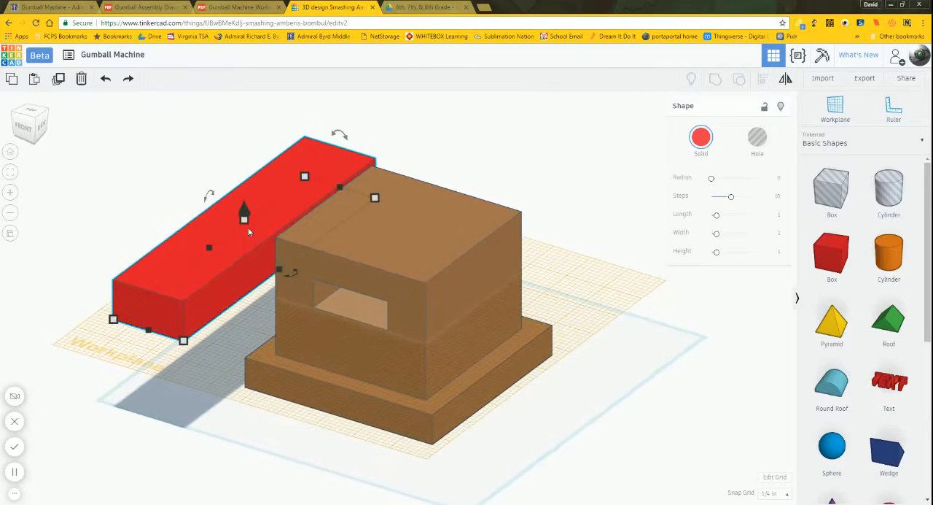
mouse_move(243, 223)
left_click(420, 7)
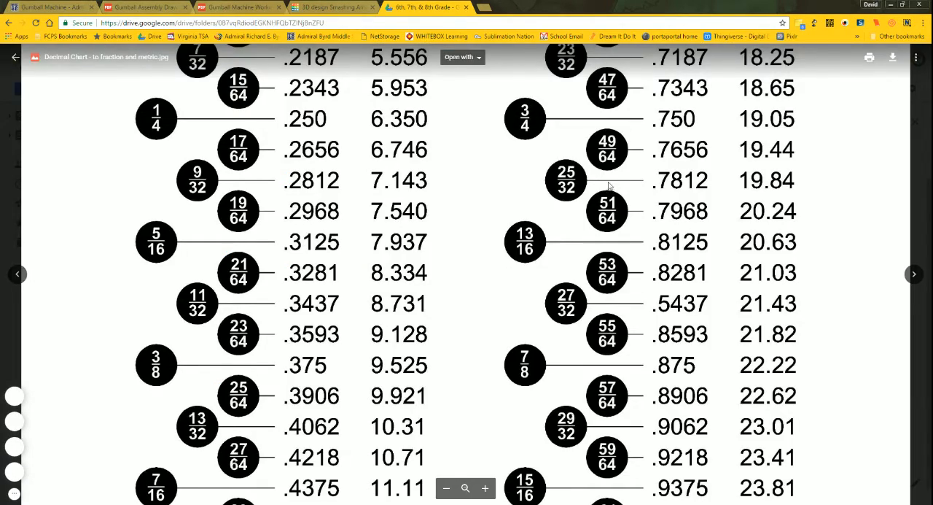
scroll(640, 361, "up", 3)
scroll(640, 361, "up", 1)
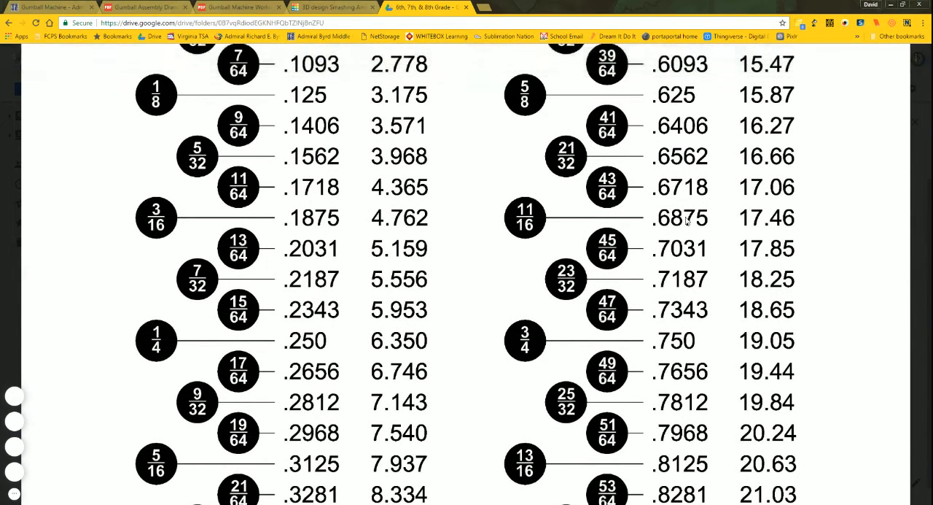
left_click(294, 6)
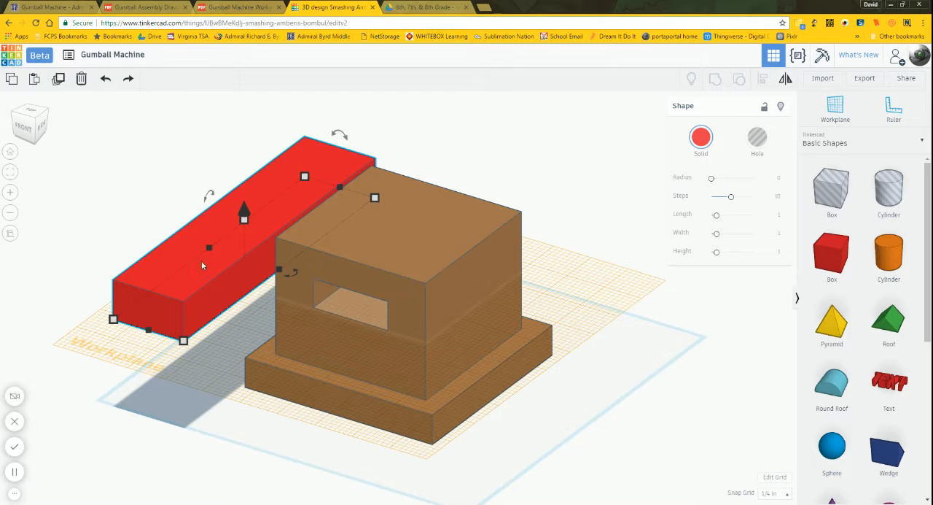
Step: Set the red slide bar's height to 0.6875 in and deselect it
left_click(285, 243)
type(".6875")
key("Return")
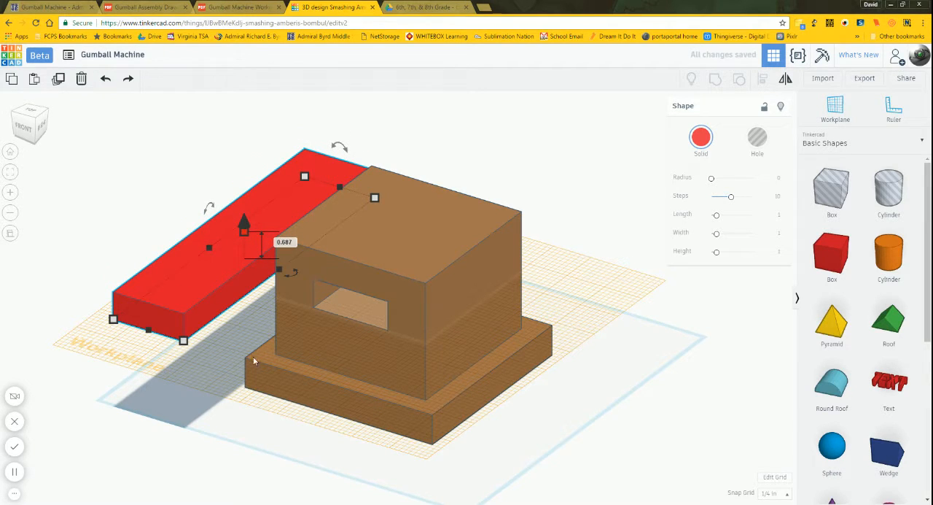
left_click(256, 313)
left_click(228, 279)
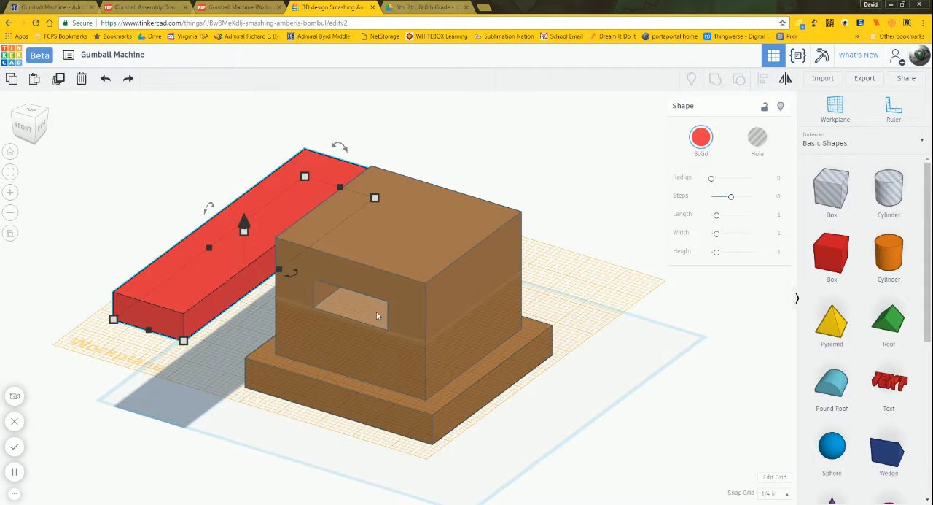
left_click(563, 293)
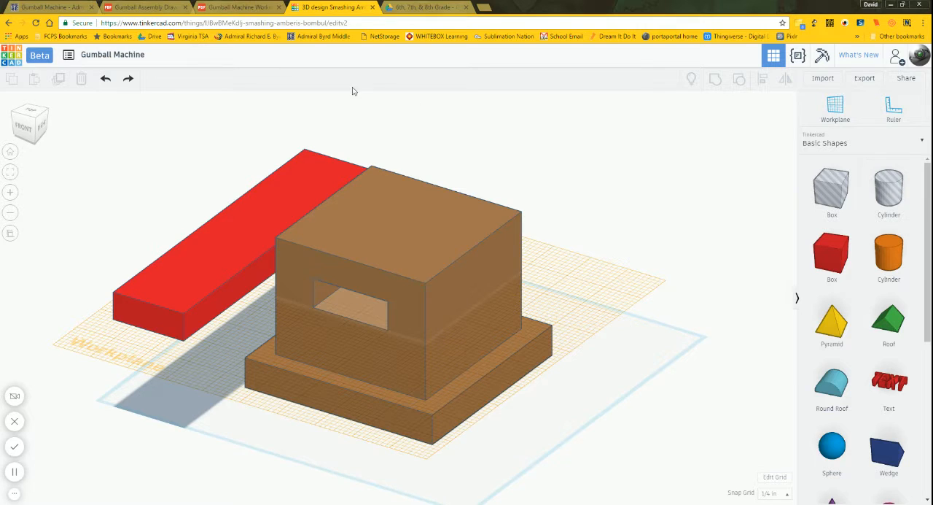
Step: Check the Slide's hole diameters and depths and the Peg dimensions in the Gumball Machine working drawing, then return to Tinkercad
left_click(221, 7)
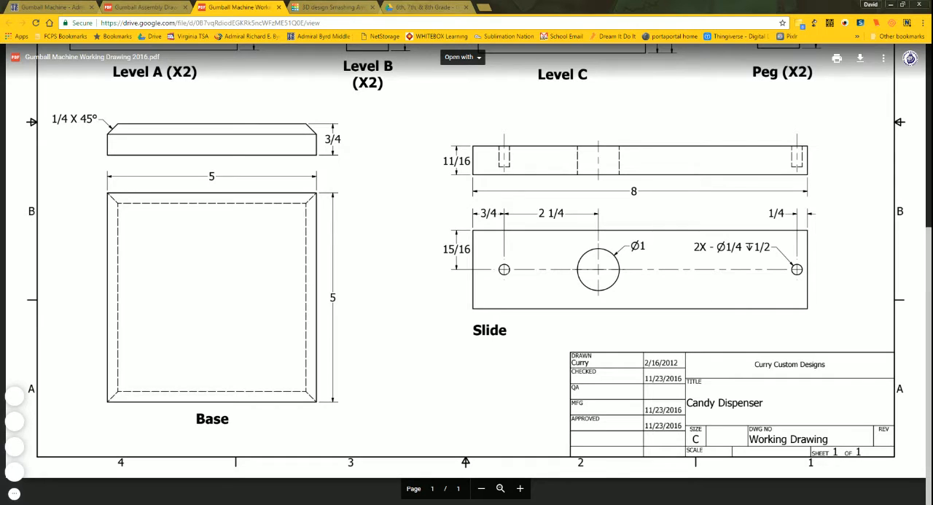
double_click(729, 248)
left_click_drag(743, 247, 771, 247)
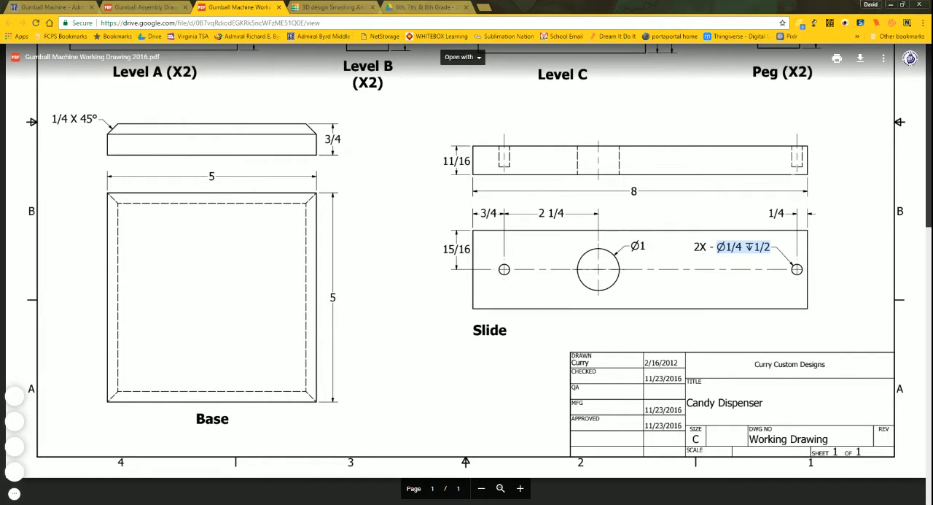
left_click(746, 251)
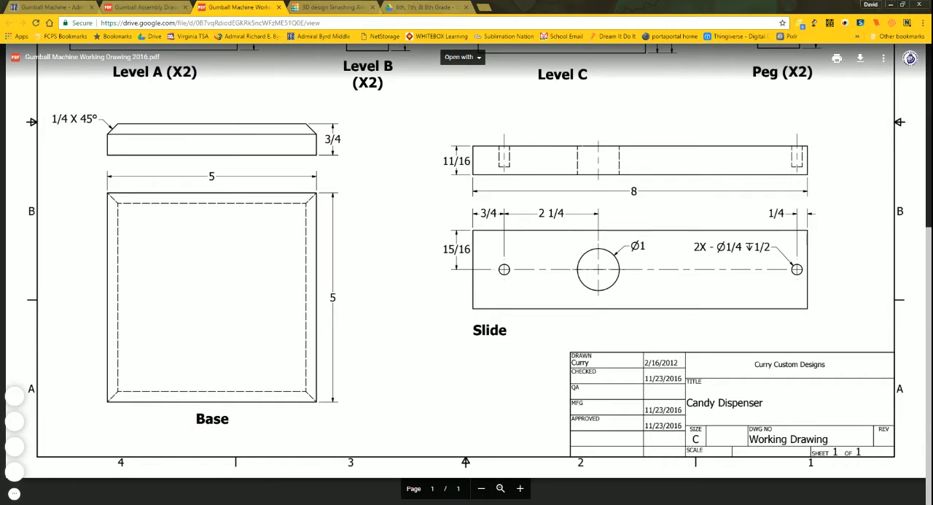
scroll(466, 274, "up", 4)
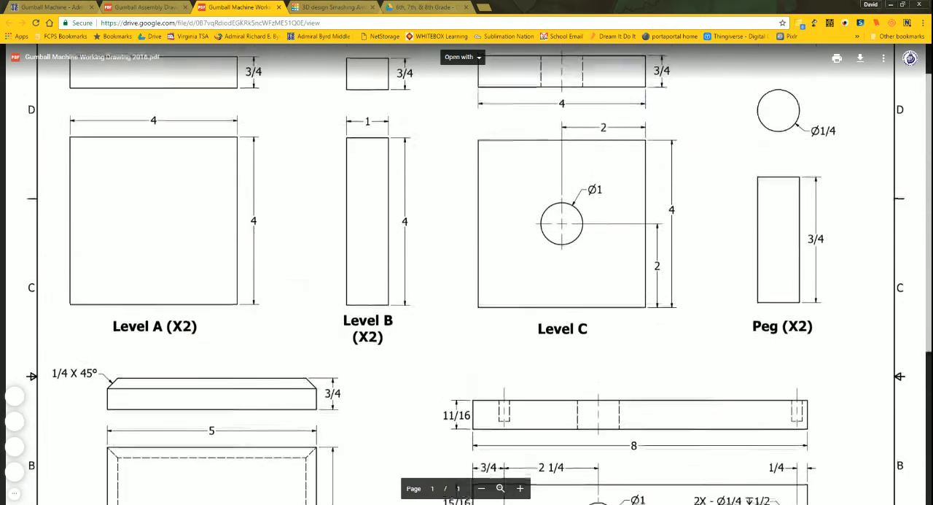
scroll(467, 274, "down", 3)
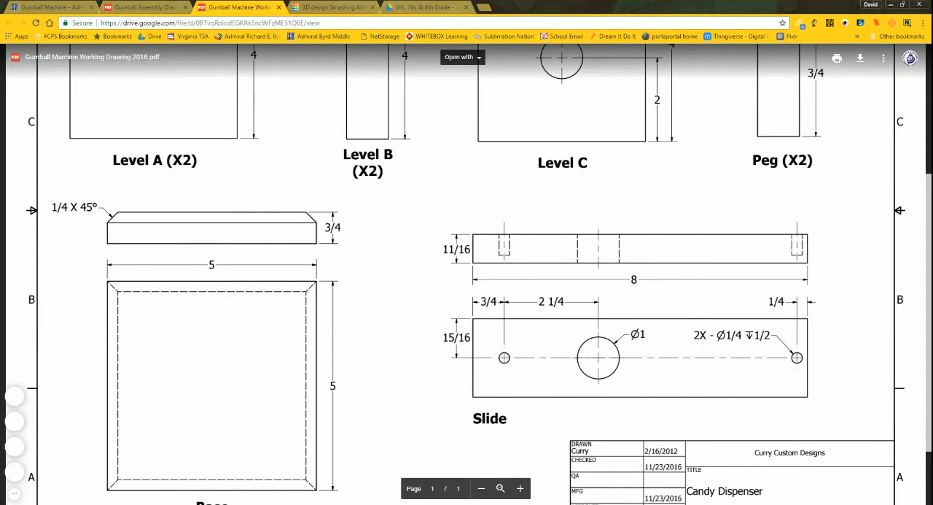
scroll(467, 274, "up", 3)
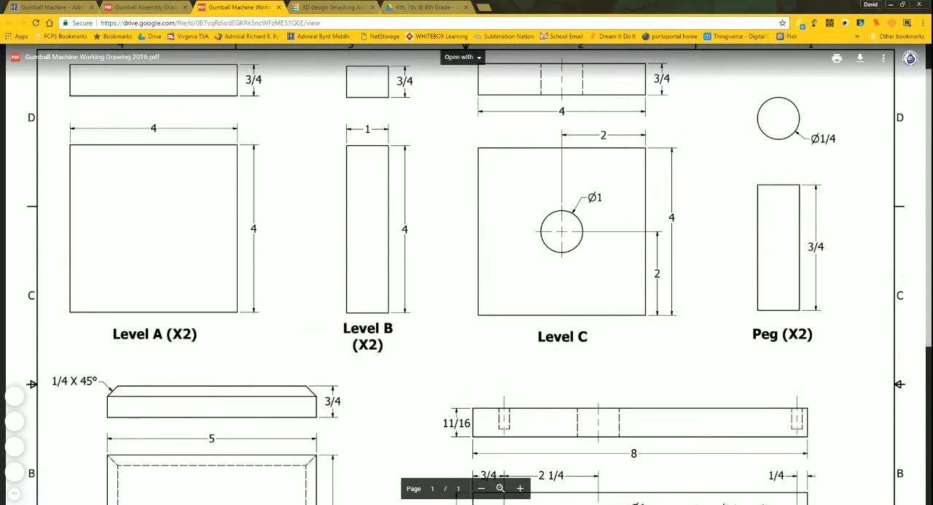
left_click(332, 6)
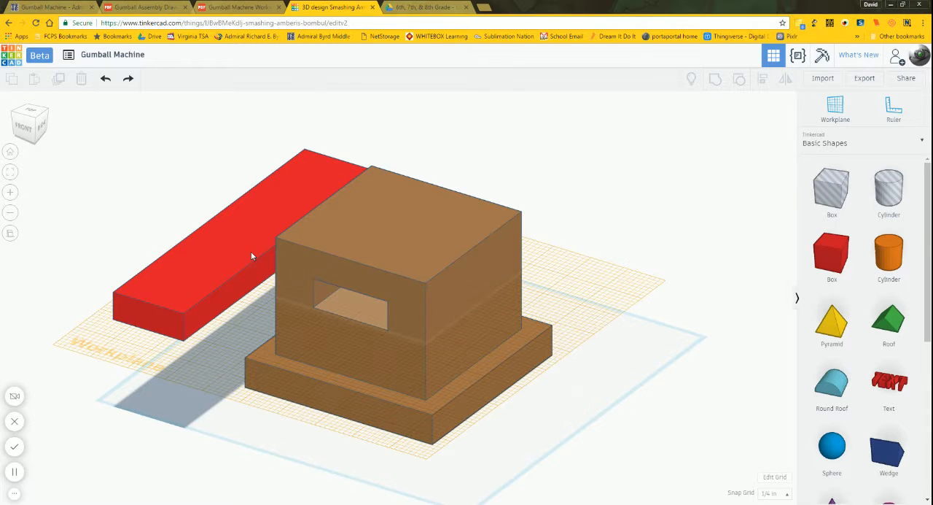
Step: Place a cylinder hole on the front part of the red slide bar and set its sides to 64
left_click(889, 191)
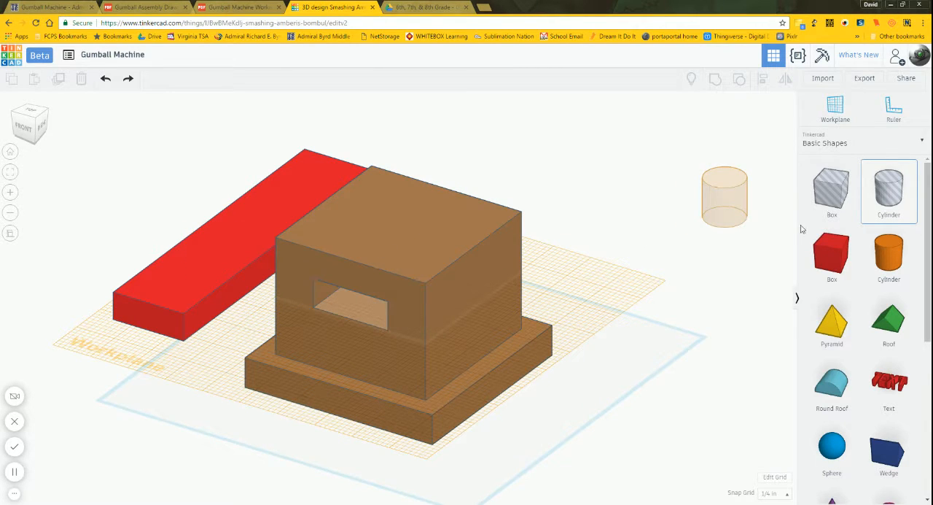
left_click(204, 290)
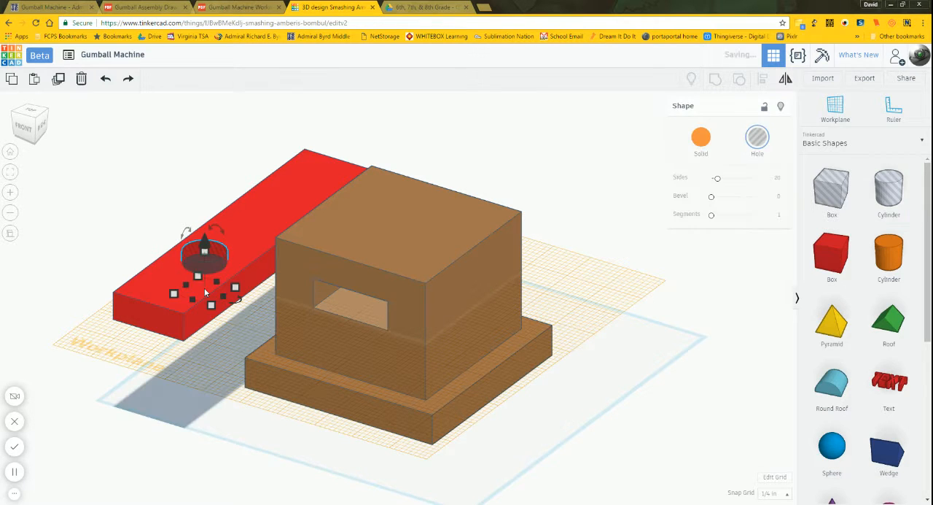
left_click(31, 111)
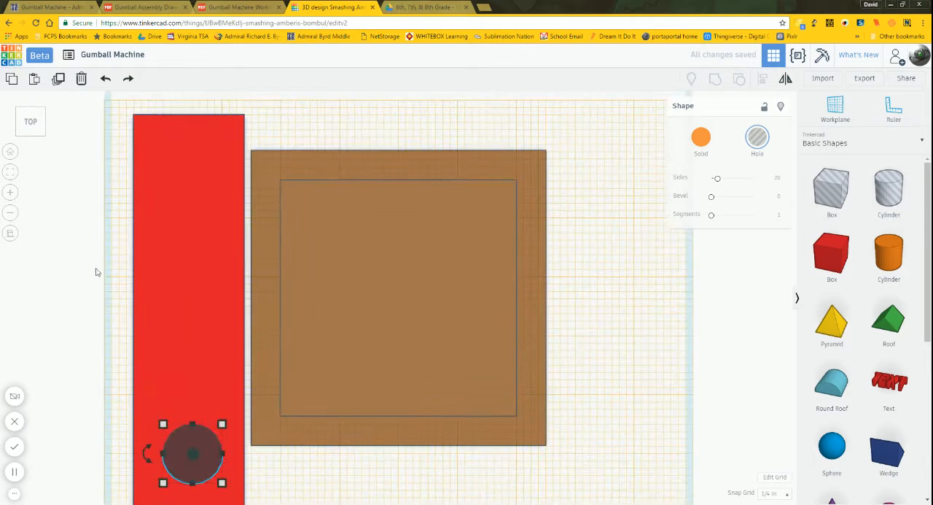
left_click(11, 172)
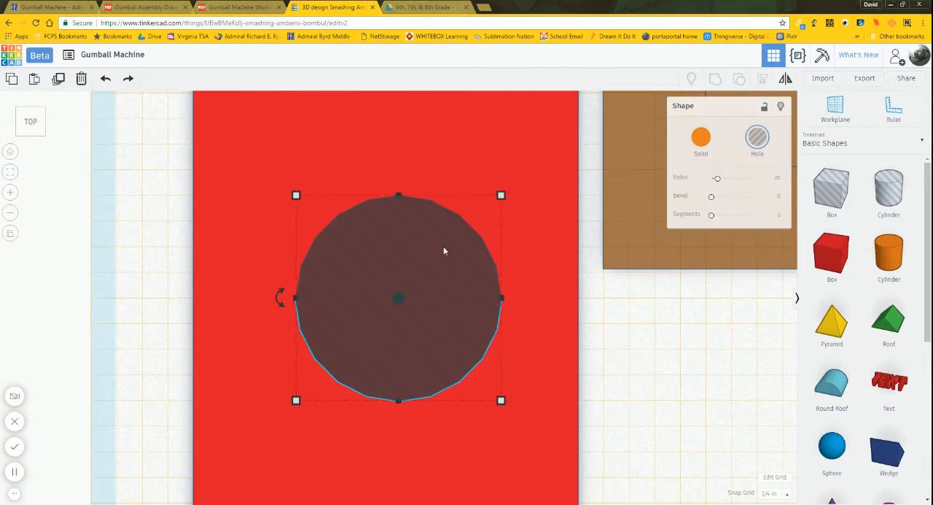
mouse_move(294, 196)
left_click_drag(717, 183, 767, 186)
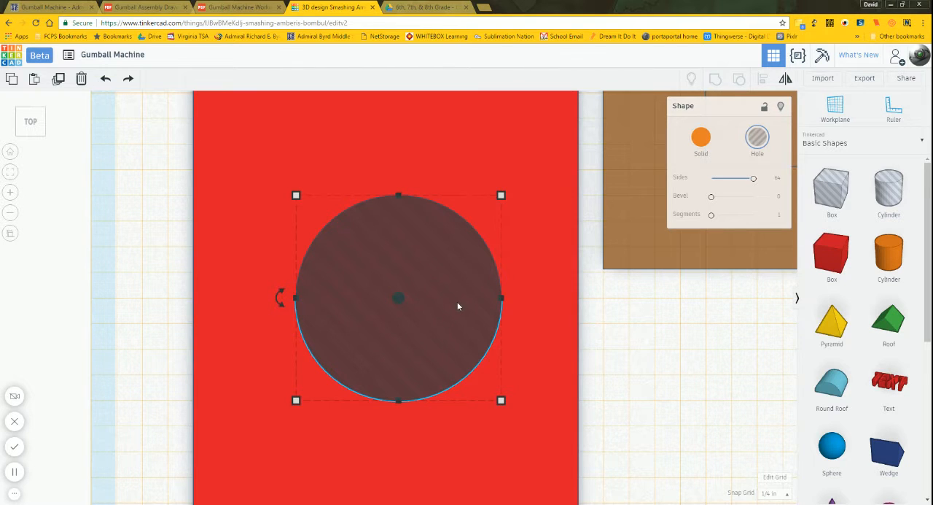
scroll(468, 243, "down", 6)
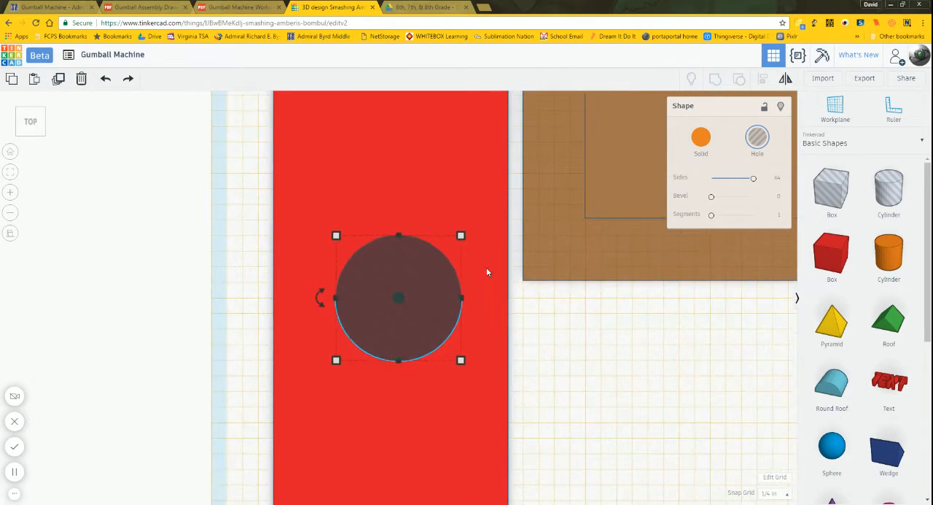
scroll(482, 273, "down", 2)
left_click(542, 342)
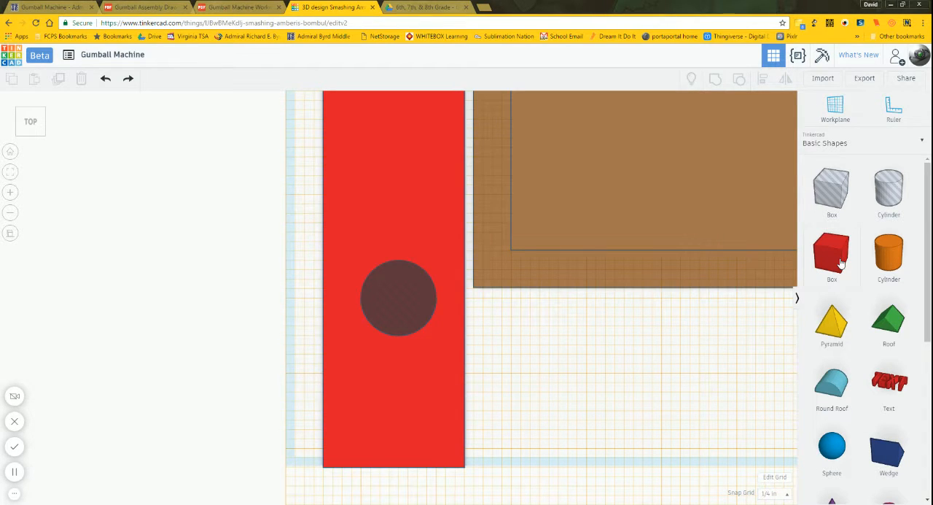
Step: Add a solid box beside the front end of the red slide bar and color it light blue
left_click_drag(841, 262, 500, 394)
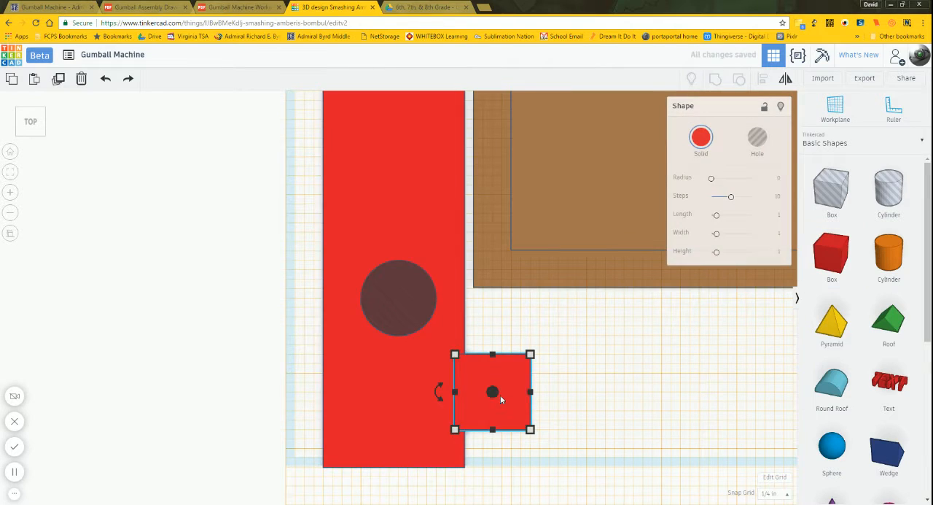
left_click(711, 140)
left_click(729, 191)
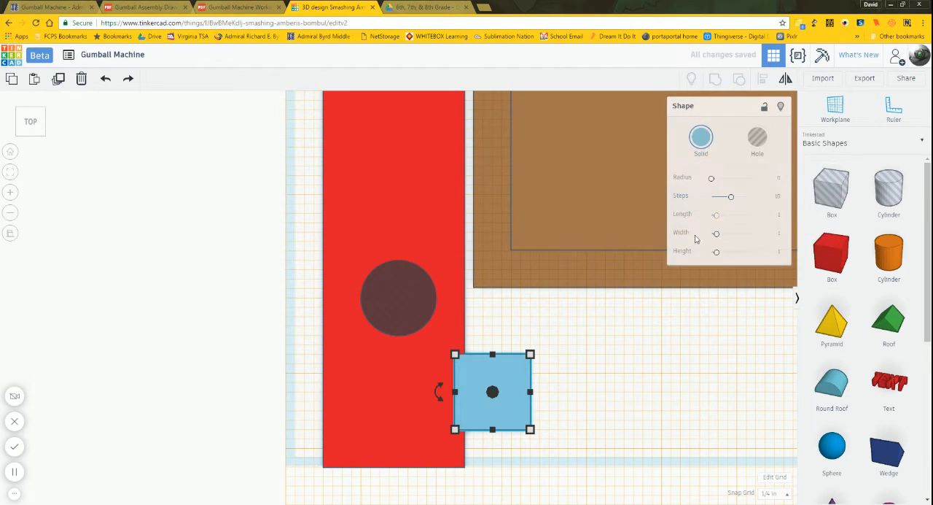
left_click(595, 367)
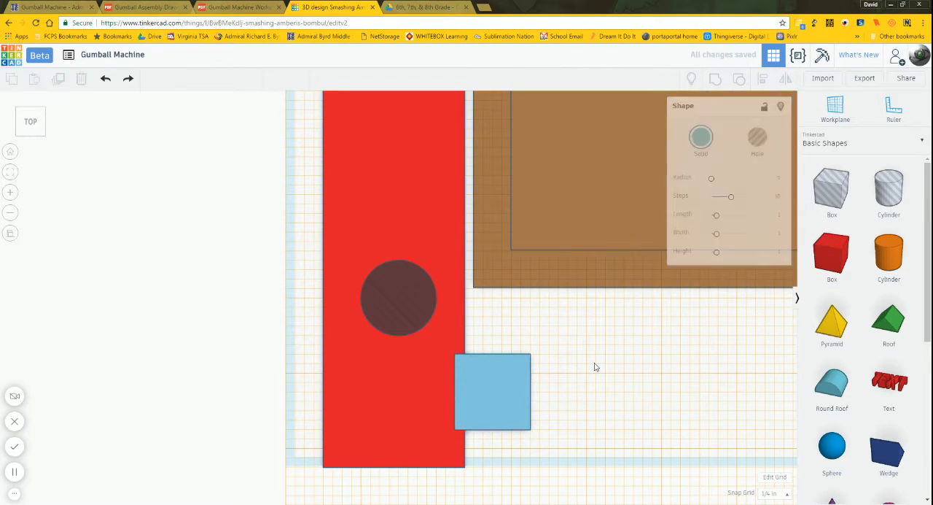
Step: Check the Slide's hole-position dimensions in the Gumball Machine working drawing and return to the Tinkercad design
left_click(244, 8)
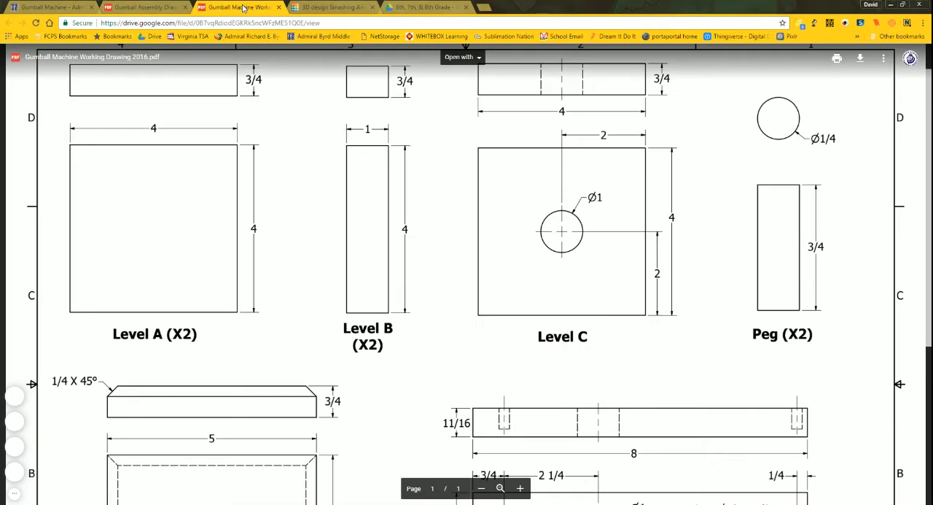
scroll(466, 274, "down", 3)
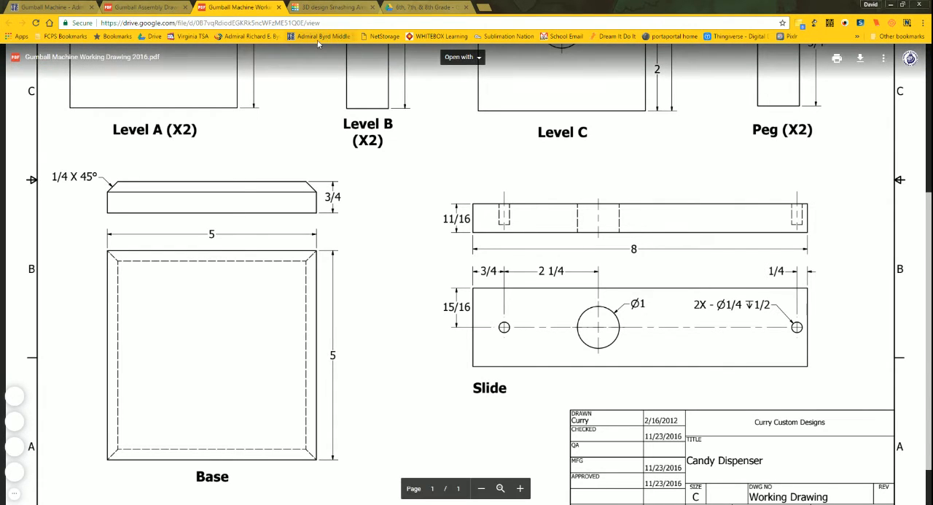
left_click(338, 5)
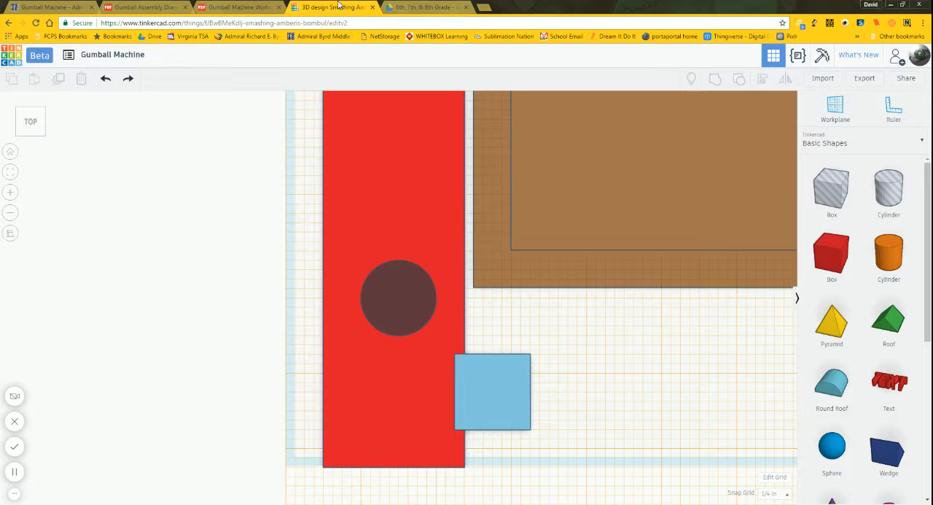
Step: Set the light blue box's length along the slide bar to 3 in
left_click(501, 394)
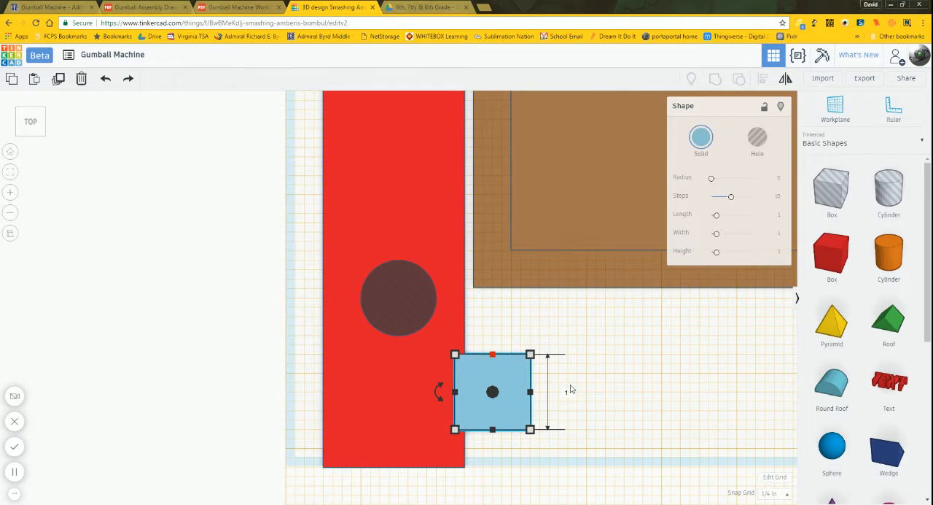
left_click(572, 390)
type("3")
key("Return")
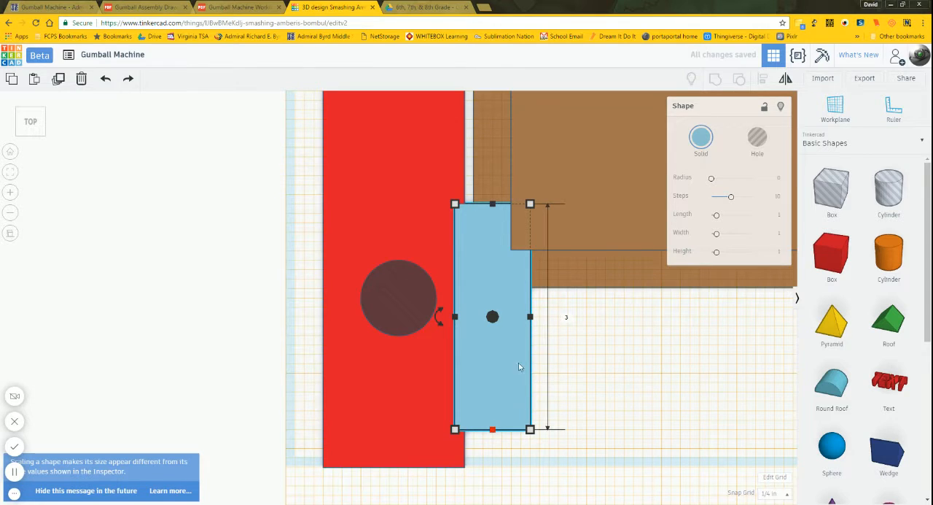
Step: Open the light blue box's width for editing and look up the decimal equivalent of 15/16 in the fractions-to-decimals chart
left_click(530, 318)
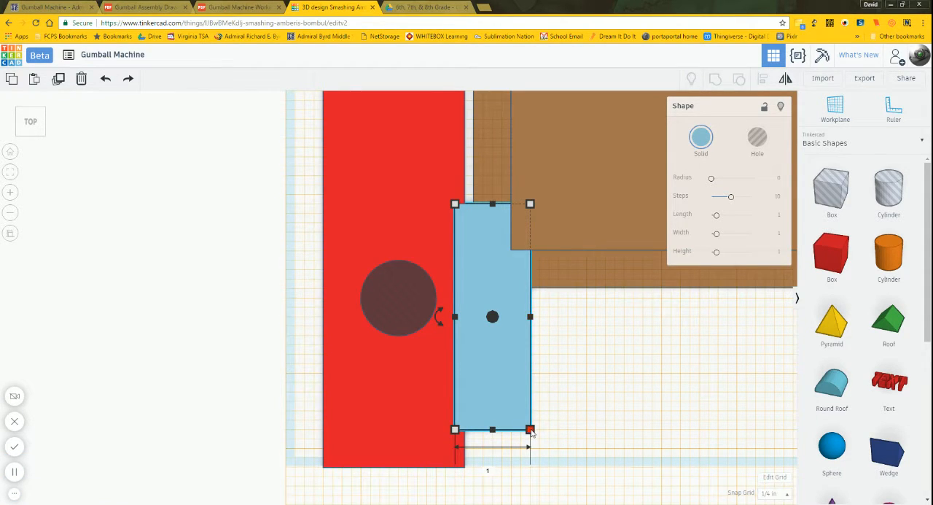
left_click(490, 471)
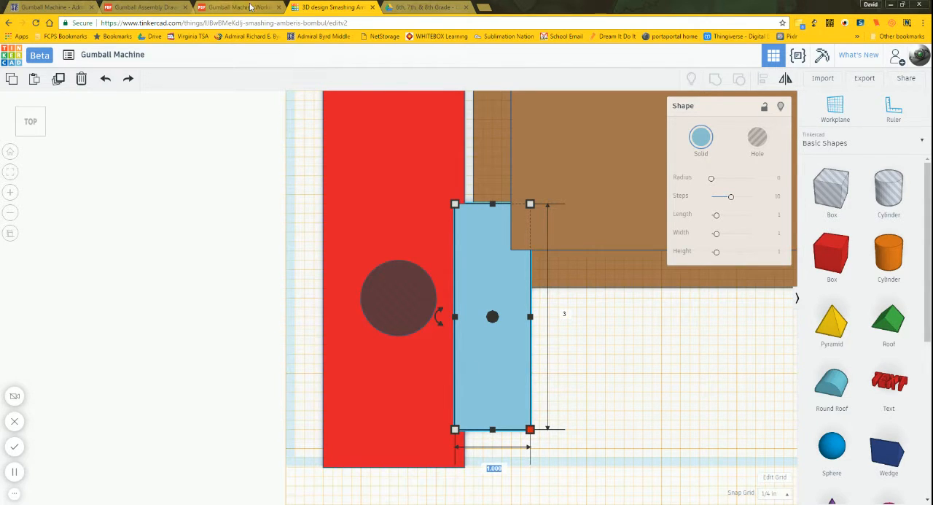
left_click(432, 6)
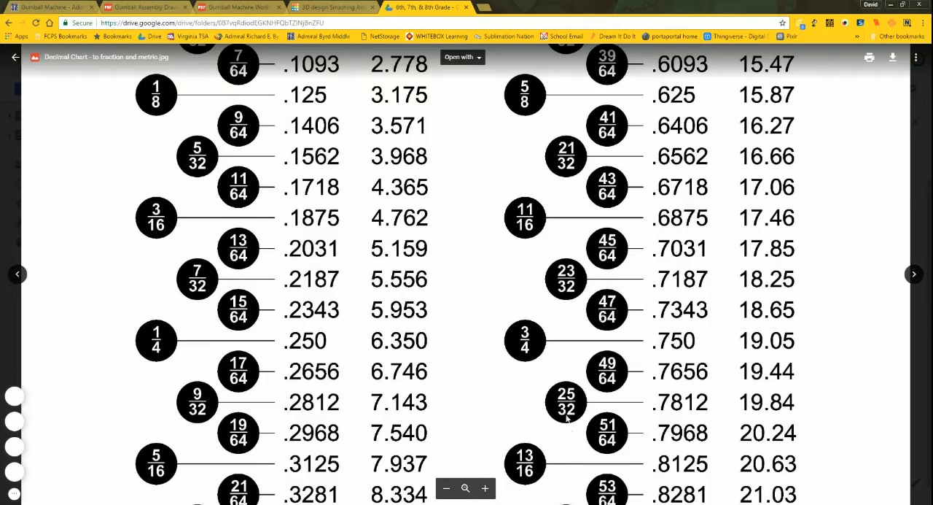
scroll(568, 419, "down", 4)
scroll(552, 237, "down", 2)
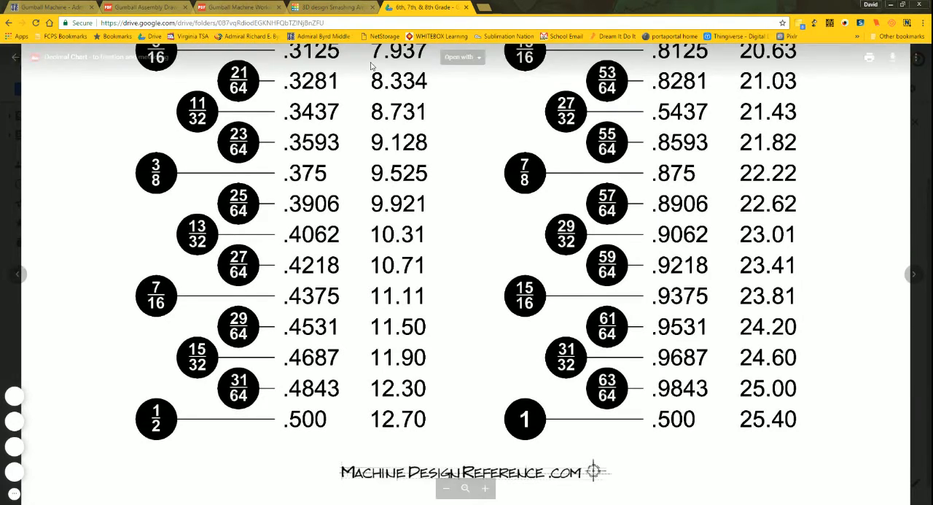
left_click(307, 6)
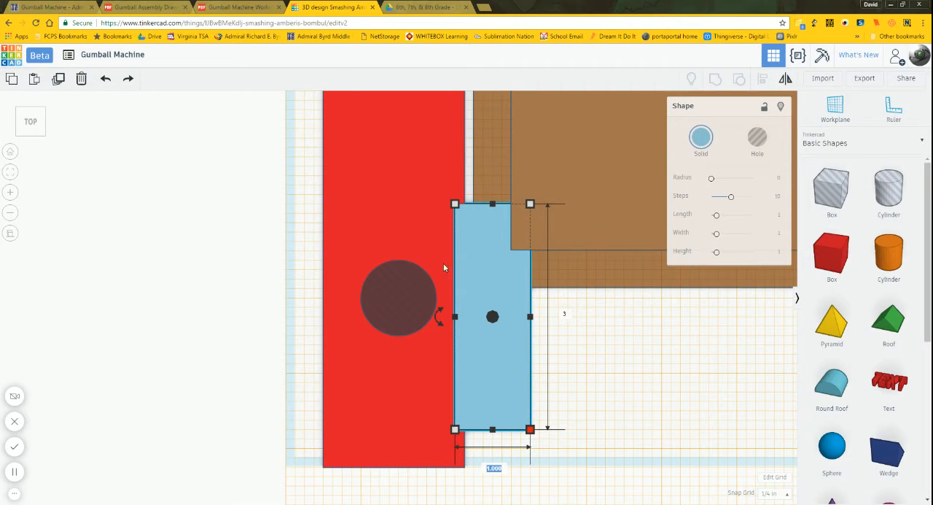
Step: Set the light blue box's width to .937 in
left_click(485, 469)
type(".9375")
key("Return")
left_click(551, 397)
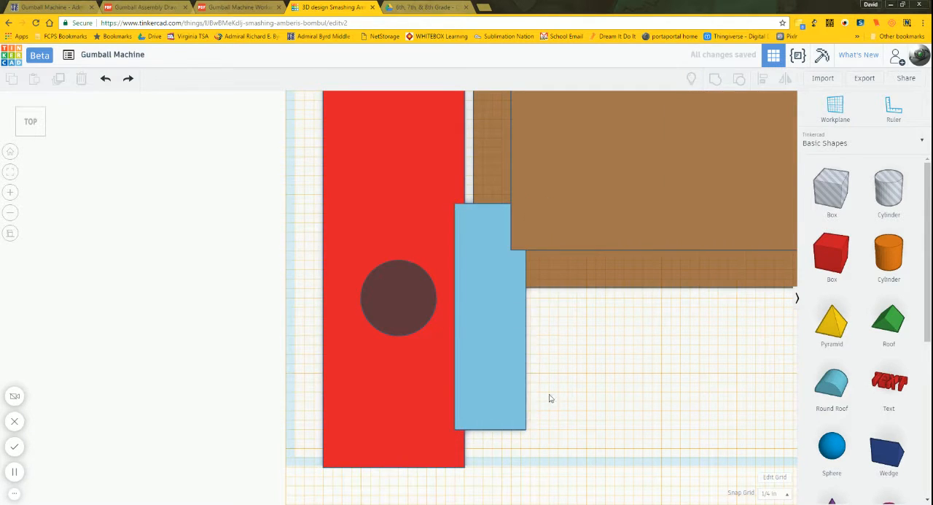
Step: Move the light blue box onto the red slide bar so that their front ends are flush
left_click_drag(510, 385, 448, 415)
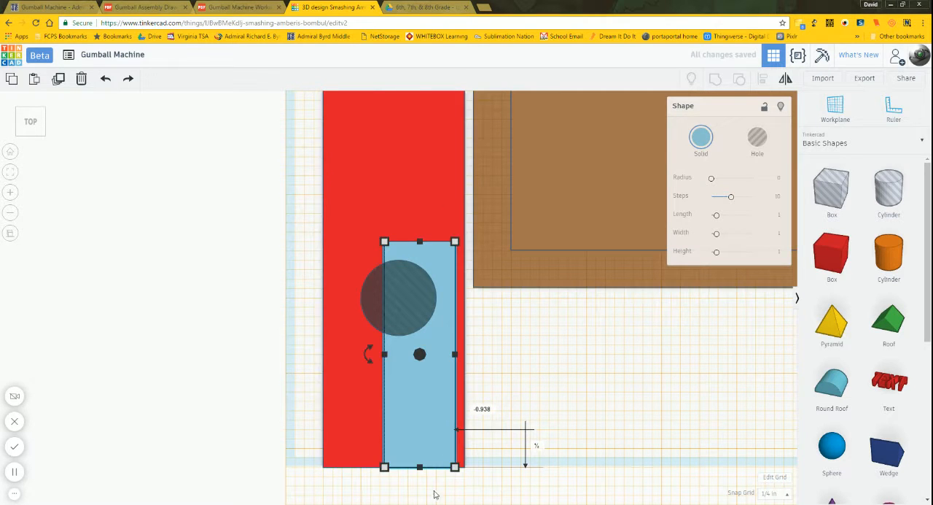
scroll(452, 481, "up", 2)
scroll(544, 449, "down", 1)
scroll(546, 248, "down", 3)
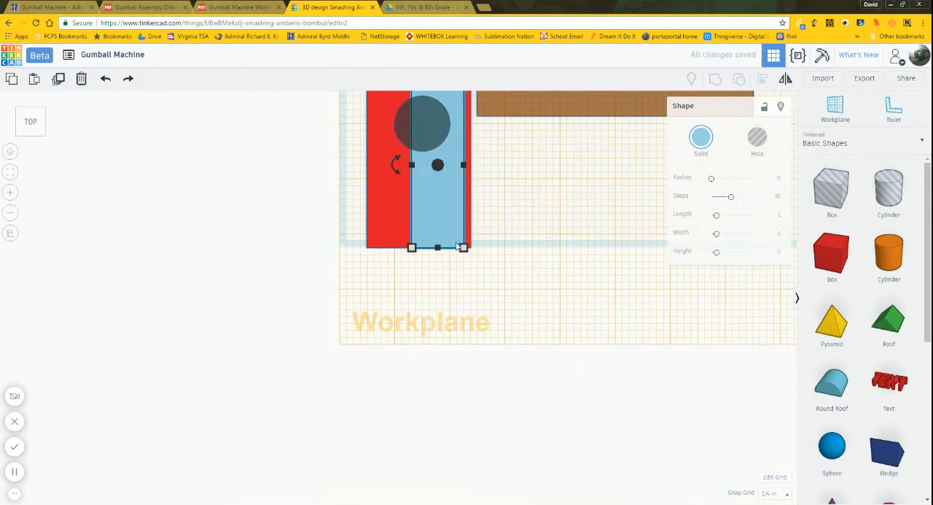
scroll(520, 215, "up", 3)
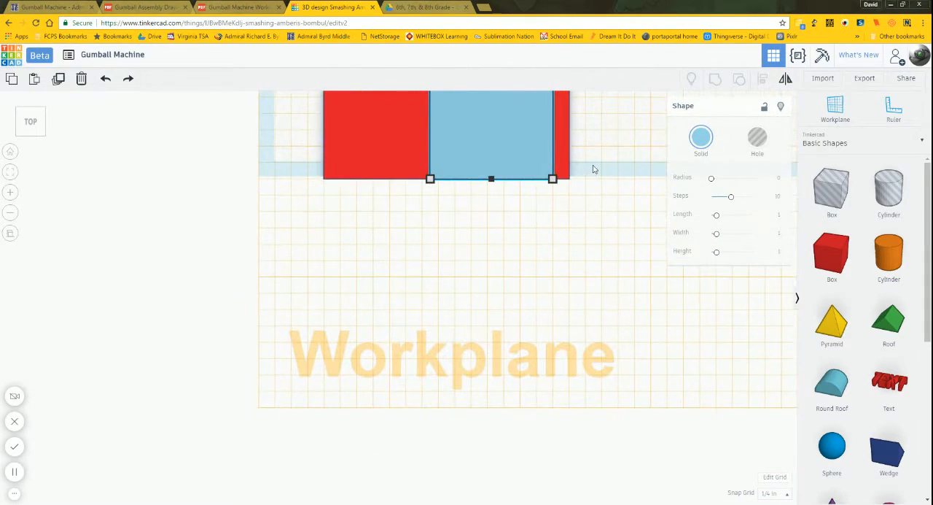
scroll(579, 212, "down", 3)
scroll(496, 317, "up", 2)
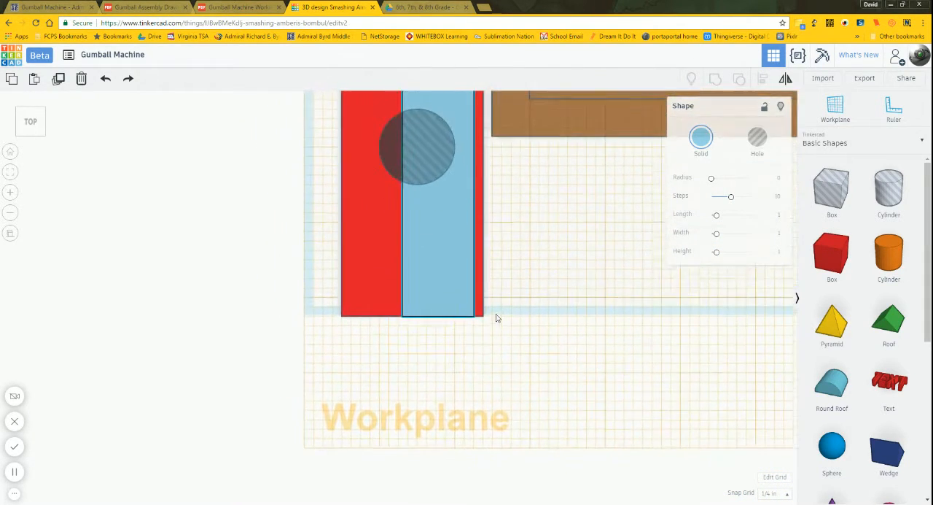
left_click(475, 318)
scroll(514, 317, "up", 3)
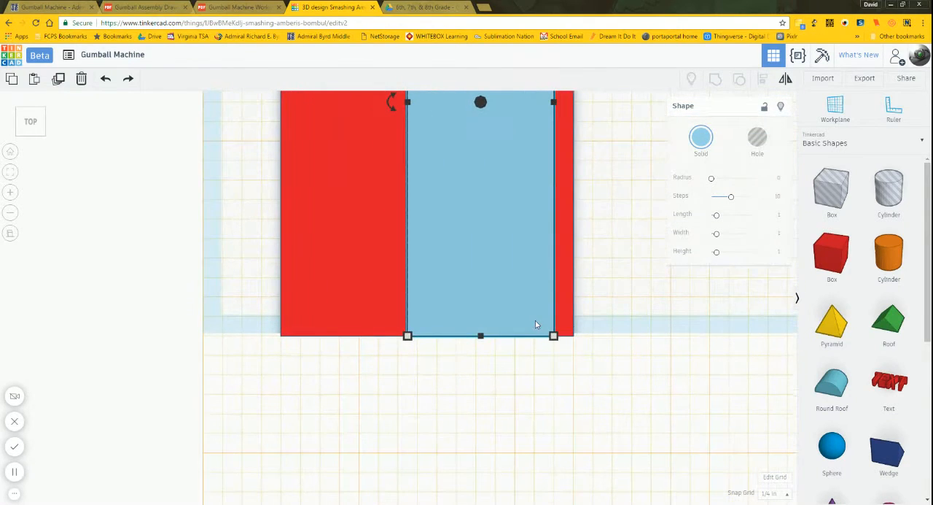
scroll(615, 339, "up", 3)
left_click(675, 356)
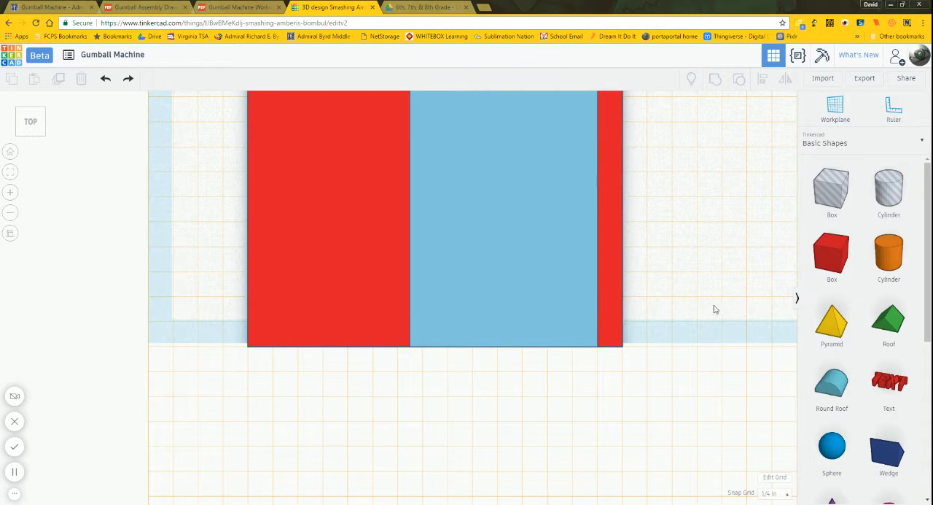
middle_click_drag(740, 302, 708, 319)
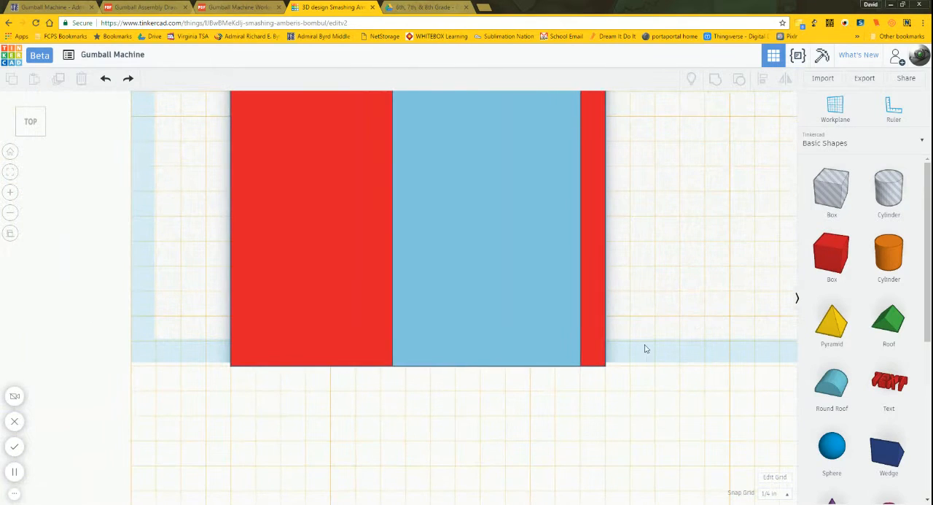
Step: Set the snap grid to 1/32 in and nudge the light blue box flush with the slide bar's long edge nearest the brown body
left_click(774, 494)
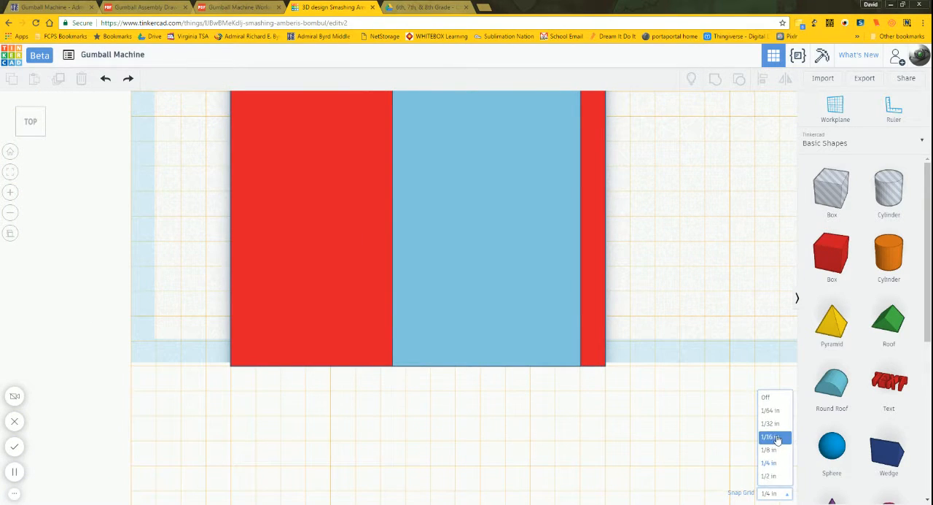
left_click(771, 423)
left_click(506, 286)
key("Right")
key("Right")
key("Right")
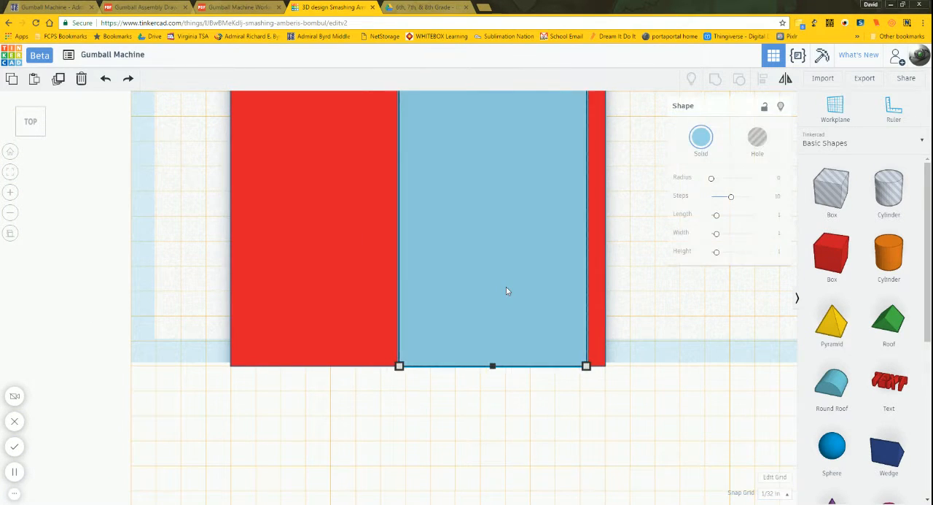
key("Right")
left_click(669, 290)
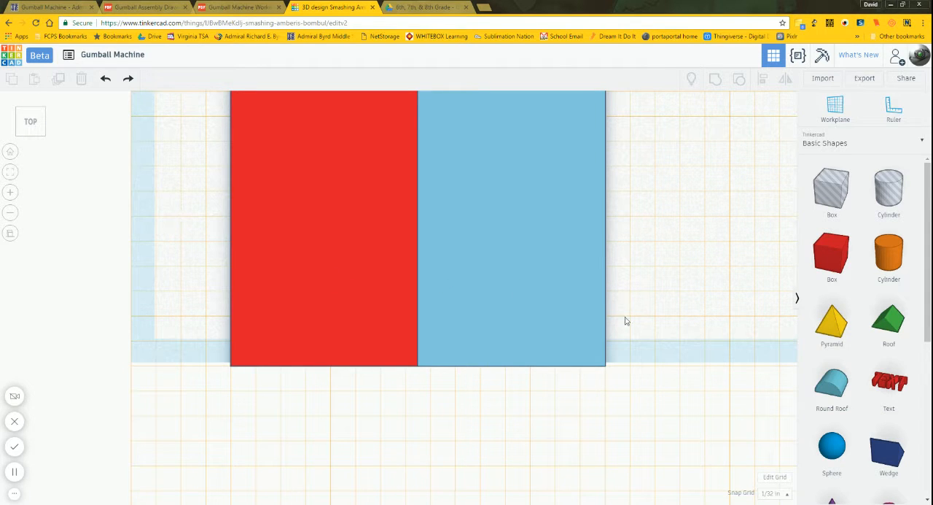
Step: Nudge the cylinder hole sideways until its centre lines up with the light blue box's inner long edge
right_click_drag(642, 174, 623, 456)
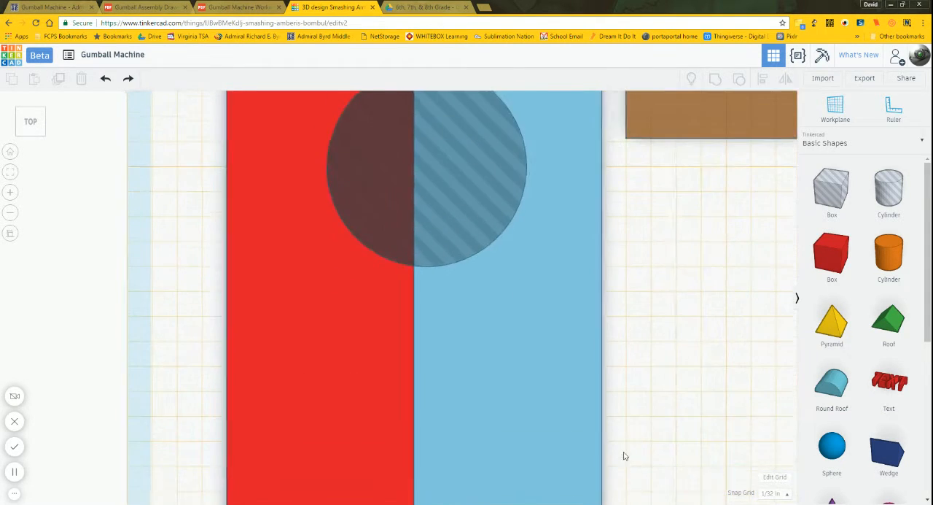
right_click_drag(666, 218, 661, 412)
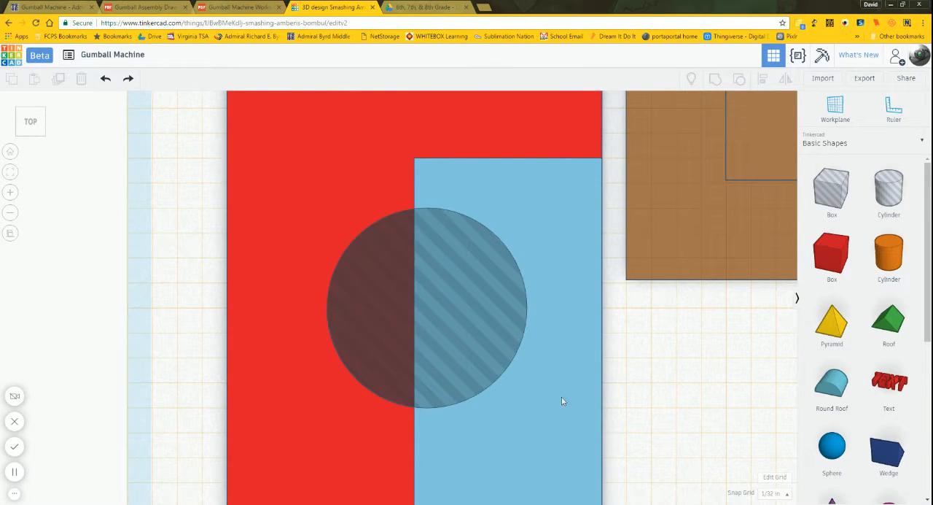
left_click(377, 294)
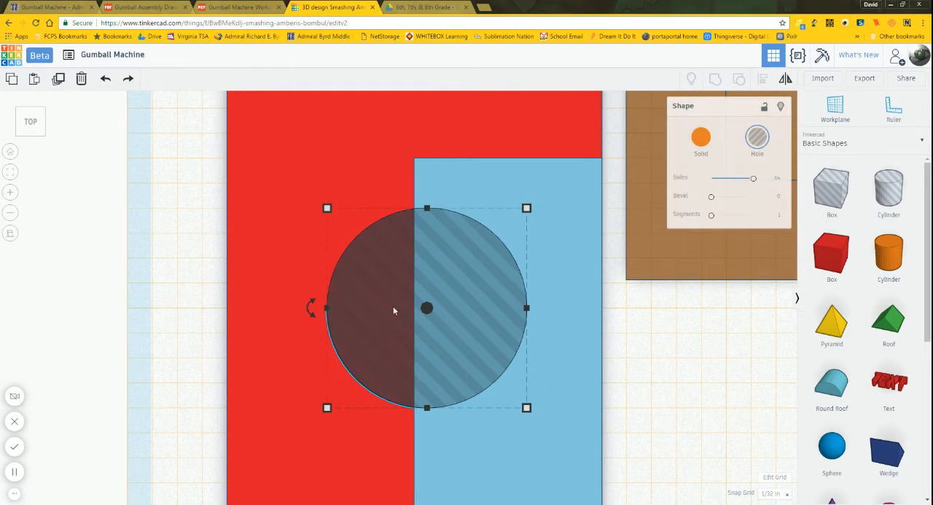
key("Left")
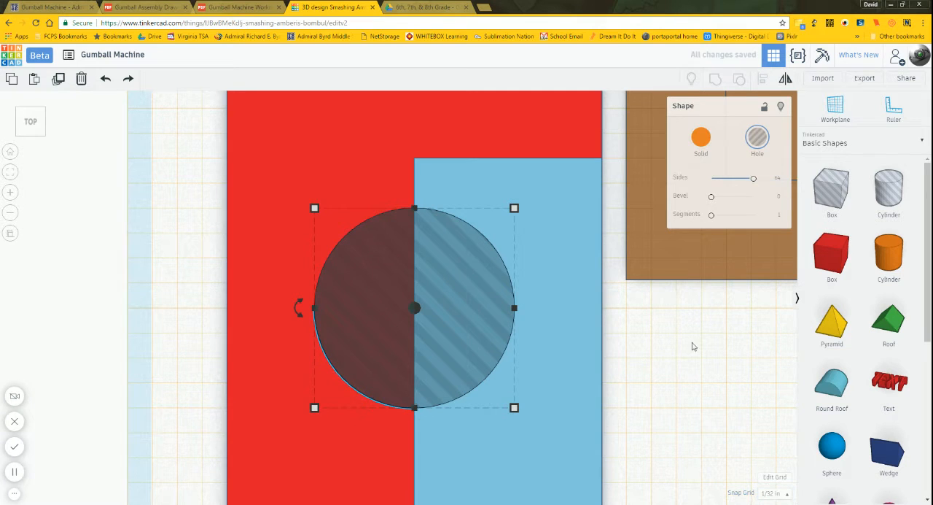
scroll(404, 207, "up", 3)
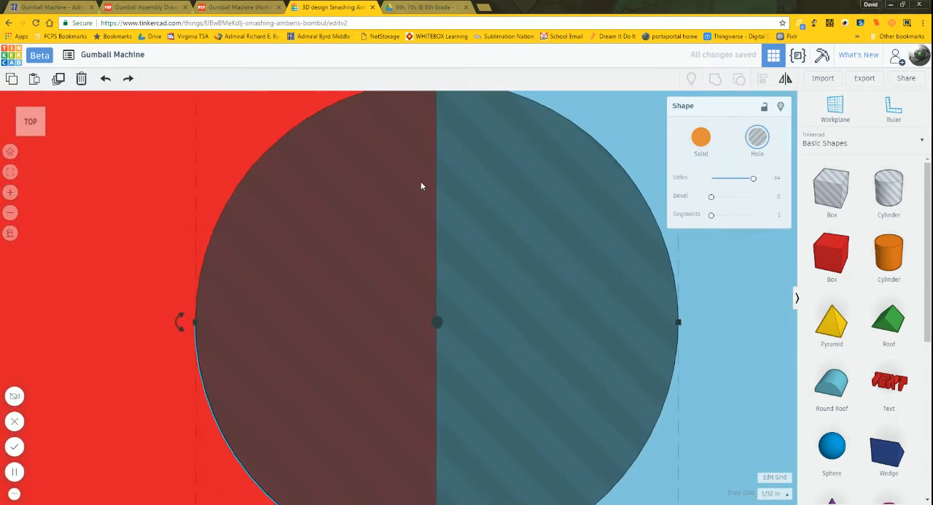
scroll(420, 183, "down", 1)
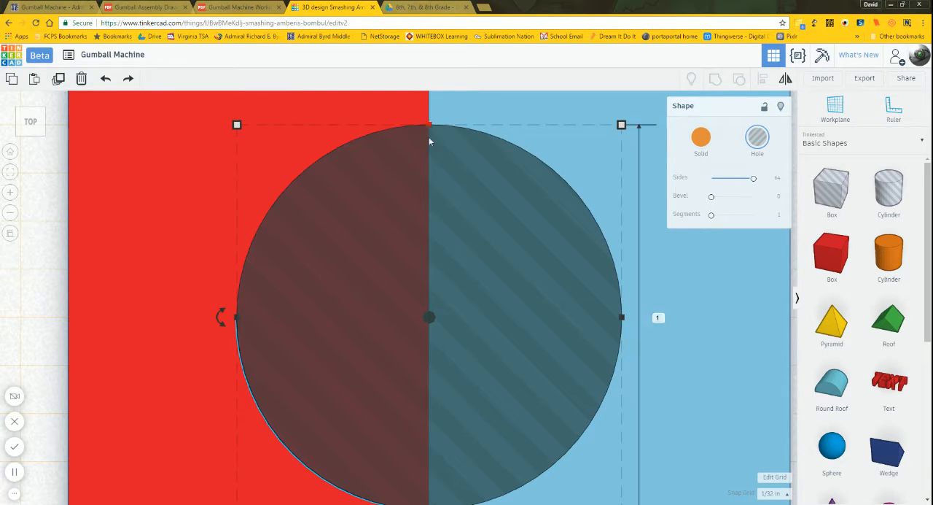
scroll(674, 303, "down", 3)
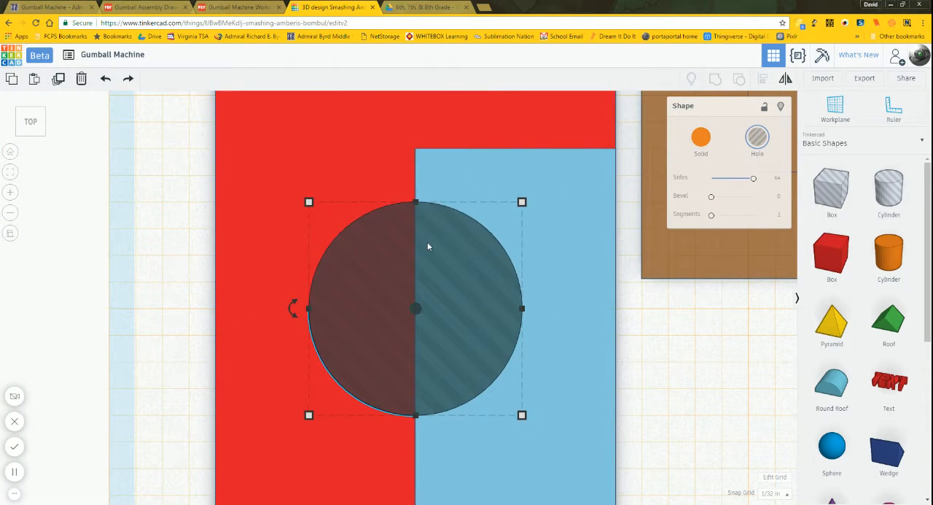
Step: Nudge the cylinder hole along the slide bar, away from its front end, until its centre sits on the light blue box's inner back corner
key("Up")
key("Up")
key("Up")
key("Up")
key("Up")
key("Up")
key("Up")
key("Up")
key("Up")
key("Up")
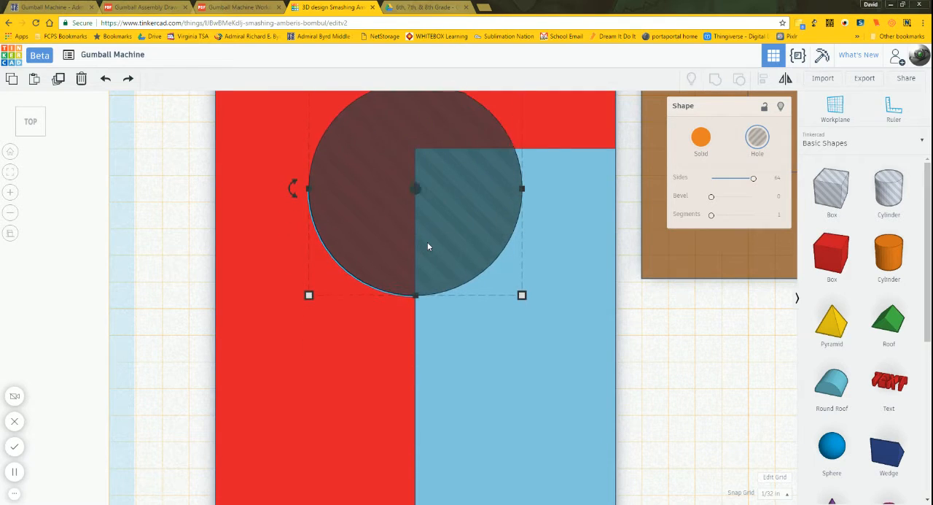
key("Up")
key("Up")
key("Up")
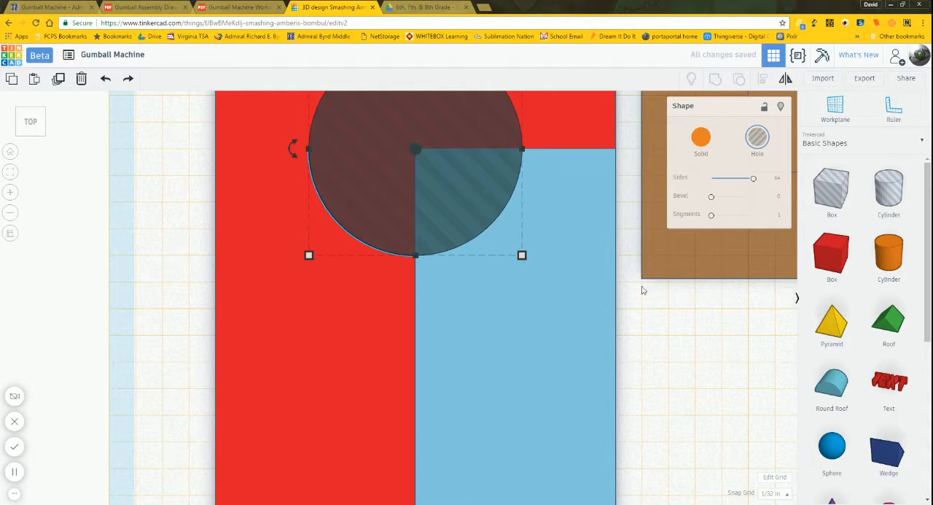
left_click(773, 493)
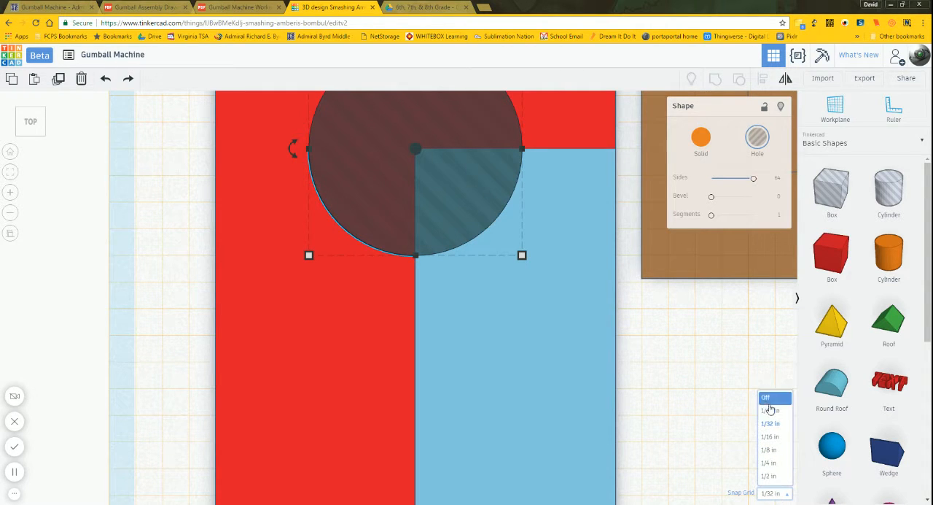
left_click(701, 356)
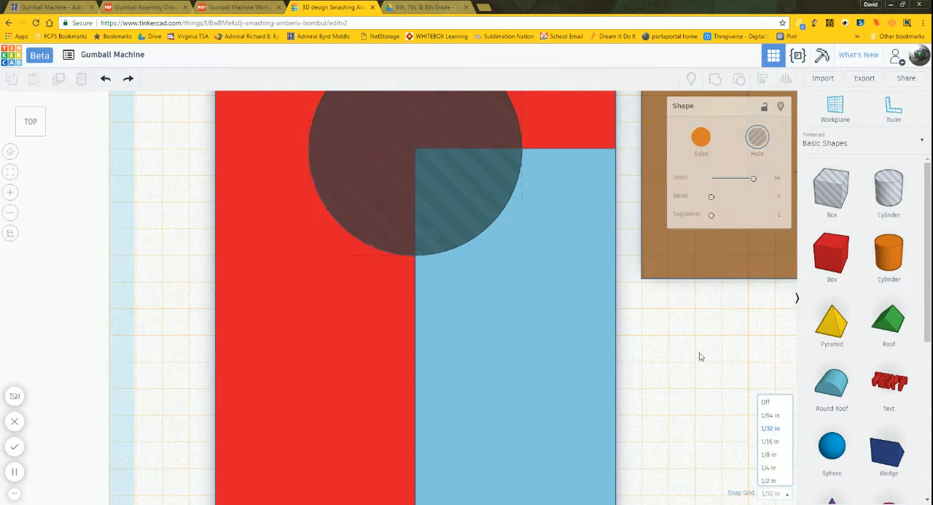
left_click(366, 172)
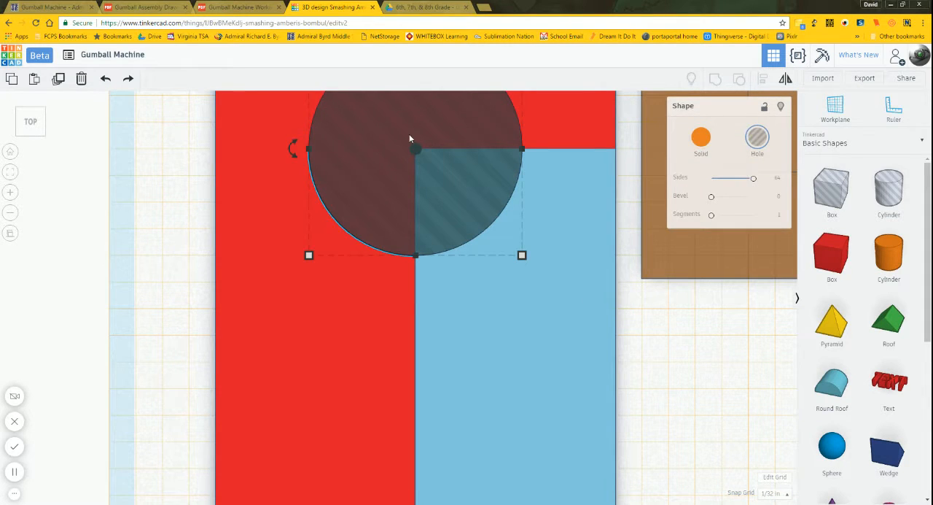
scroll(409, 134, "up", 2)
middle_click_drag(461, 172, 431, 358)
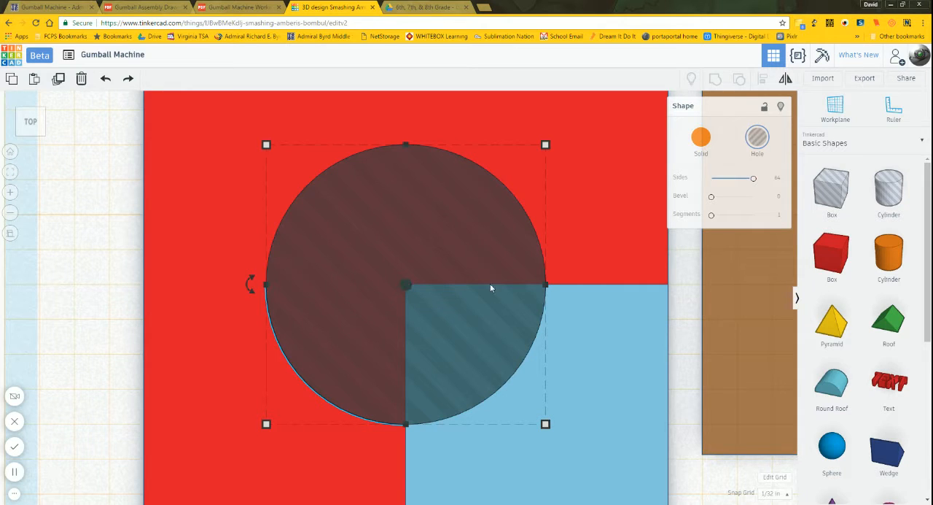
Step: Move the light blue spacer box off the slide bar into the space beside it
scroll(608, 263, "down", 3)
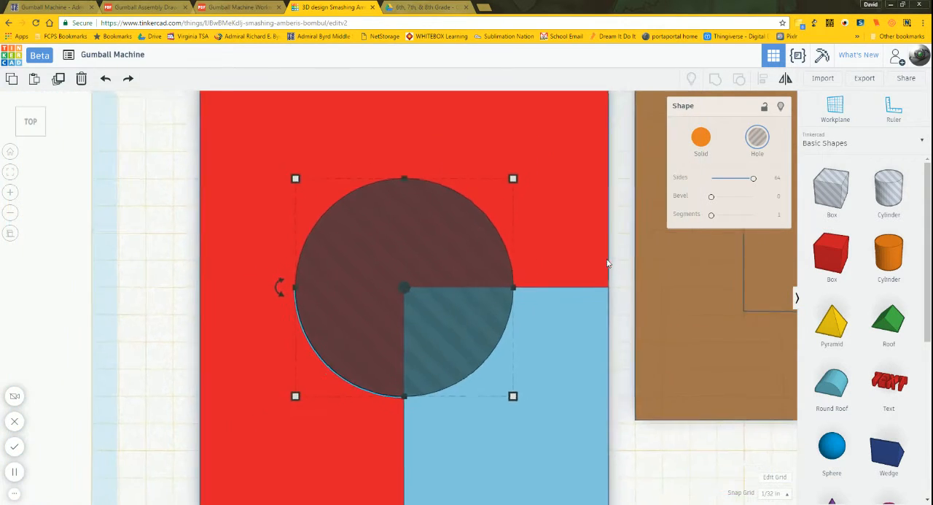
scroll(598, 257, "down", 5)
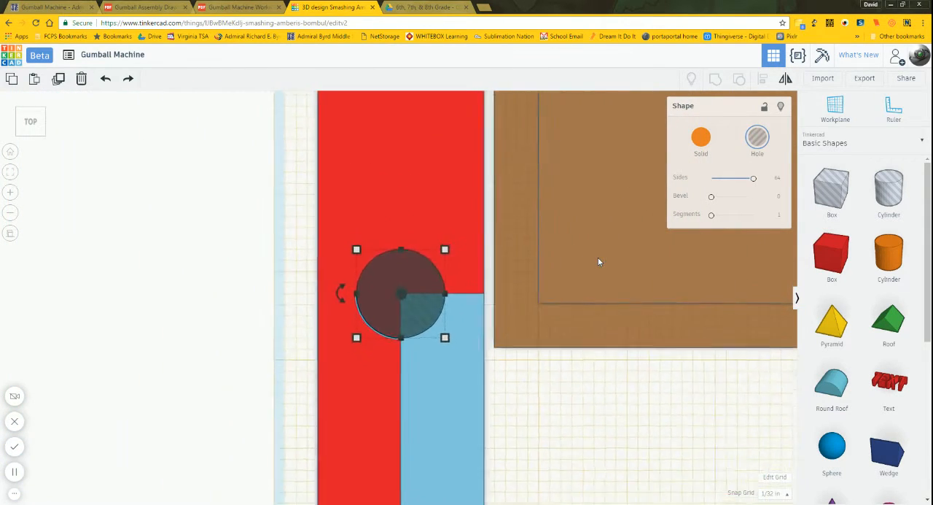
left_click(425, 417)
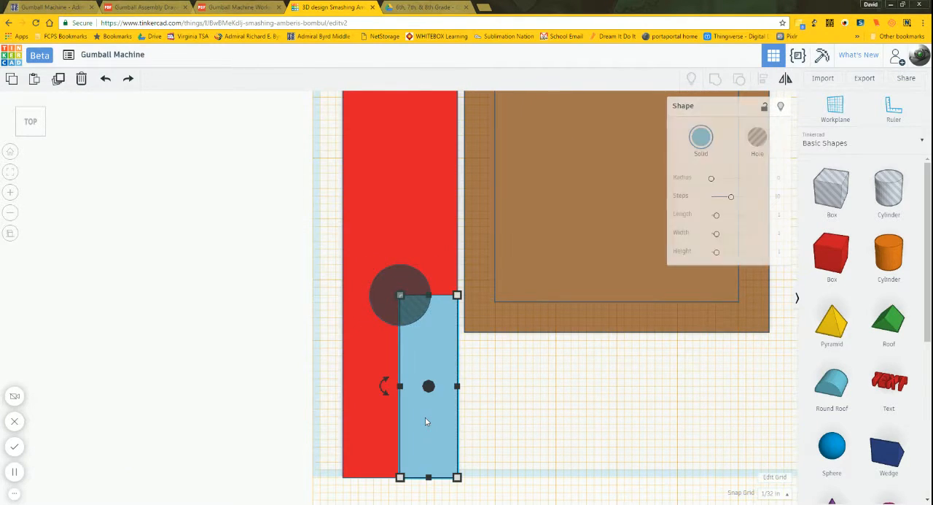
left_click_drag(440, 420, 506, 423)
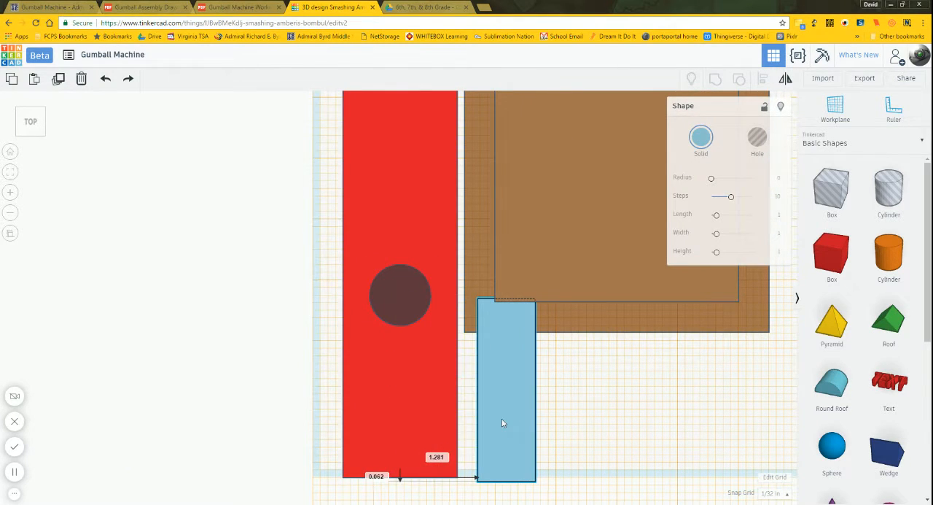
Step: Lower the cylinder hole so it extends through both the upper and lower faces of the red slide bar
right_click_drag(634, 433, 567, 302)
right_click_drag(552, 386, 593, 369)
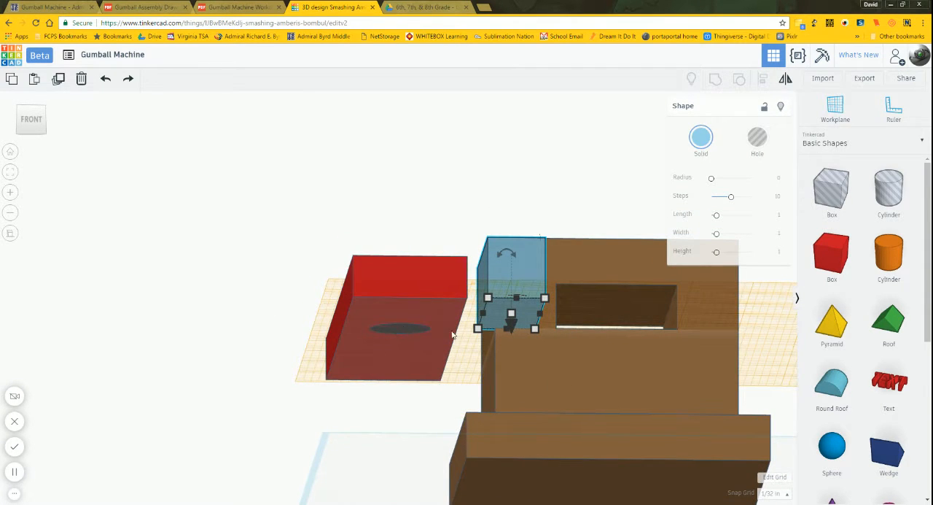
right_click_drag(453, 334, 404, 287)
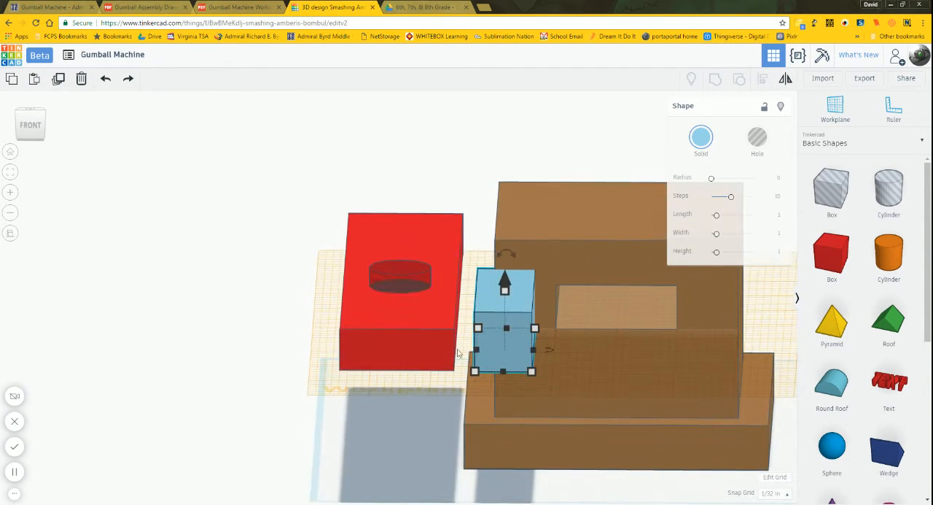
left_click(405, 288)
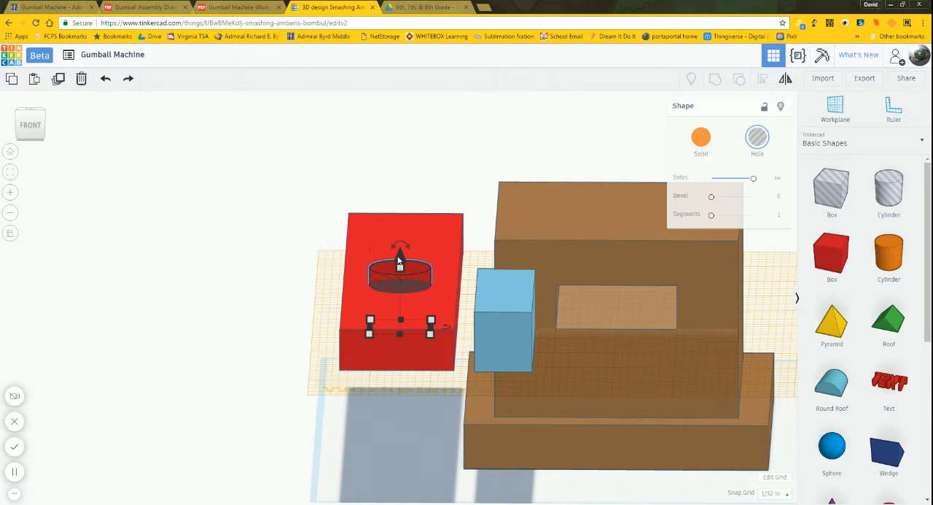
left_click_drag(400, 255, 397, 267)
mouse_move(424, 398)
right_mouse_down()
mouse_move(425, 363)
mouse_move(423, 382)
right_mouse_up()
left_click(400, 337)
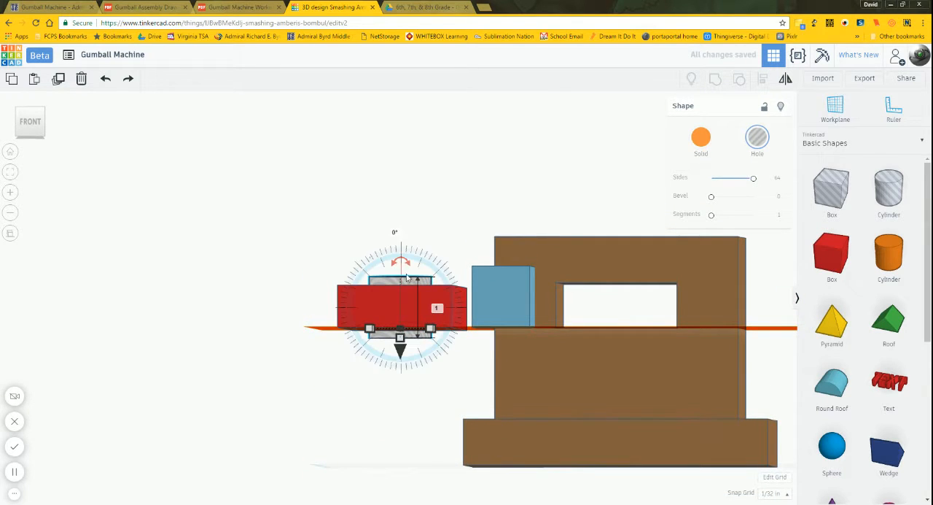
Step: Group the cylinder hole with the red slide bar to cut the round hole through it
right_click_drag(510, 362, 500, 390)
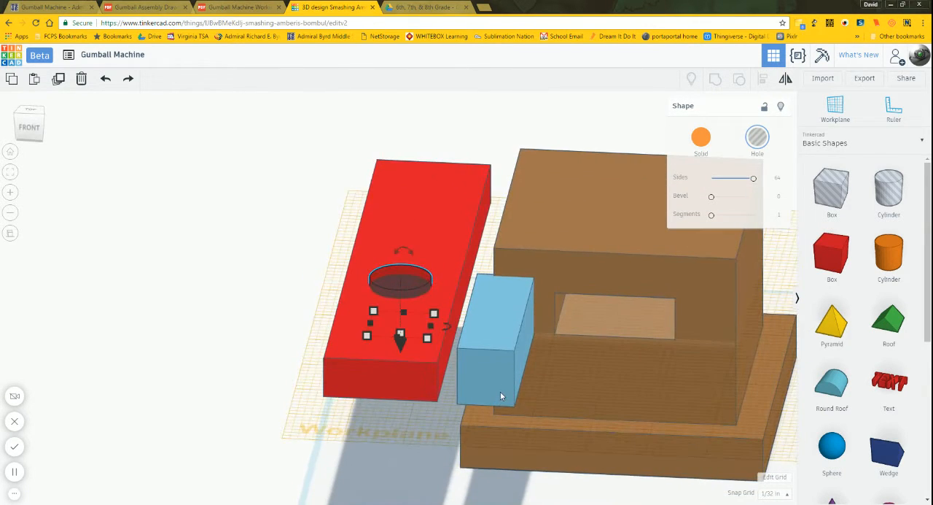
left_click(440, 256, "shift")
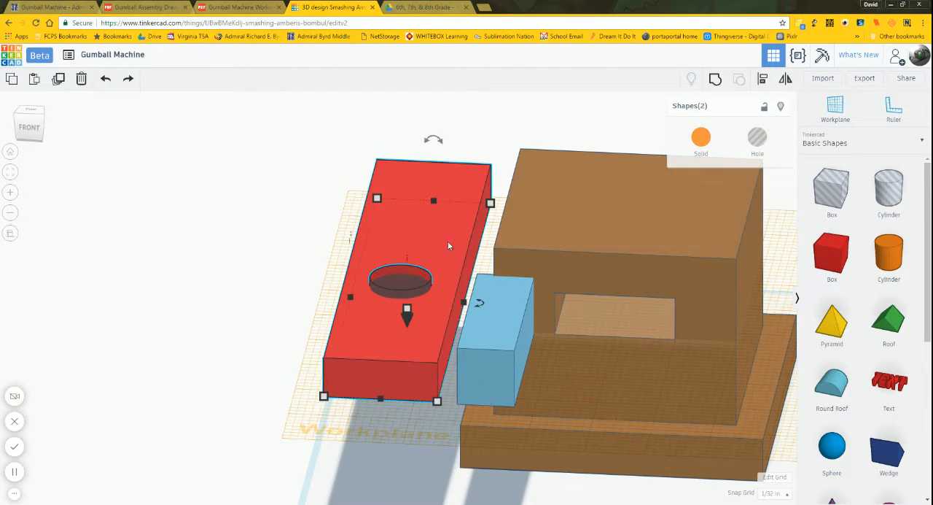
left_click(715, 78)
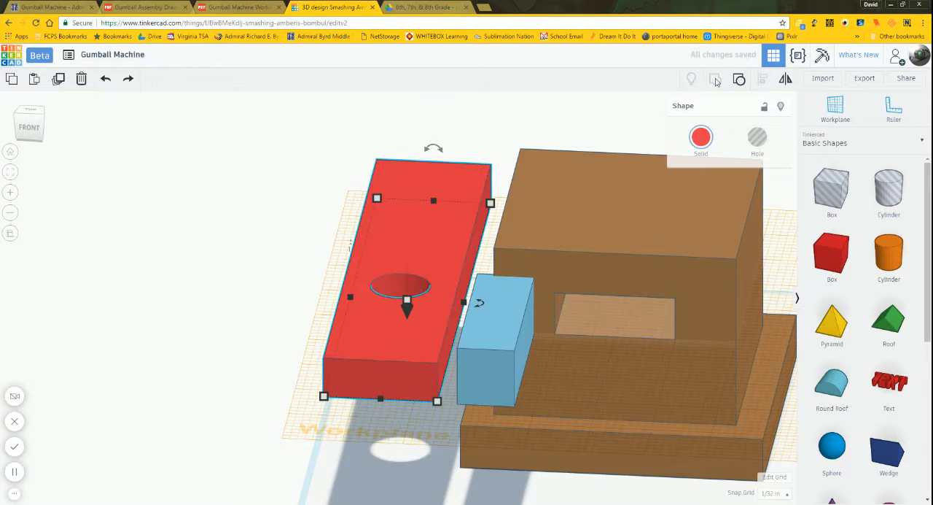
Step: Place the workplane on the upper face of the red slide bar
left_click(492, 151)
right_click_drag(489, 143, 474, 173)
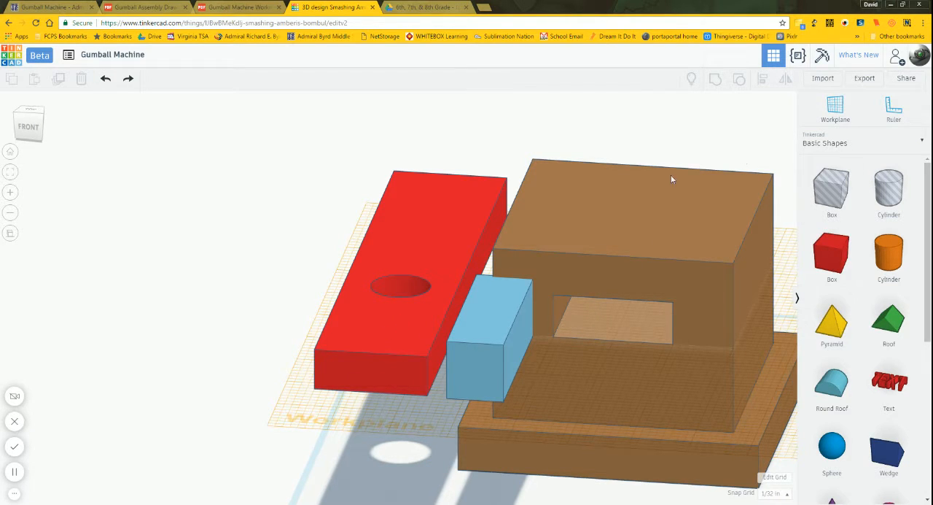
left_click(836, 110)
left_click(437, 223)
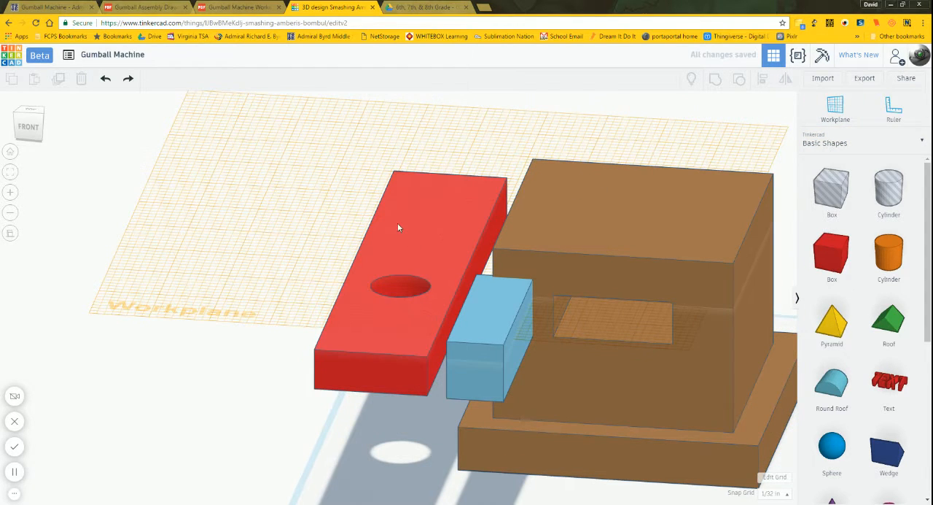
Step: From the top view, shift the red slide bar about 1.78 in toward the back, alongside the brown base
left_click(30, 108)
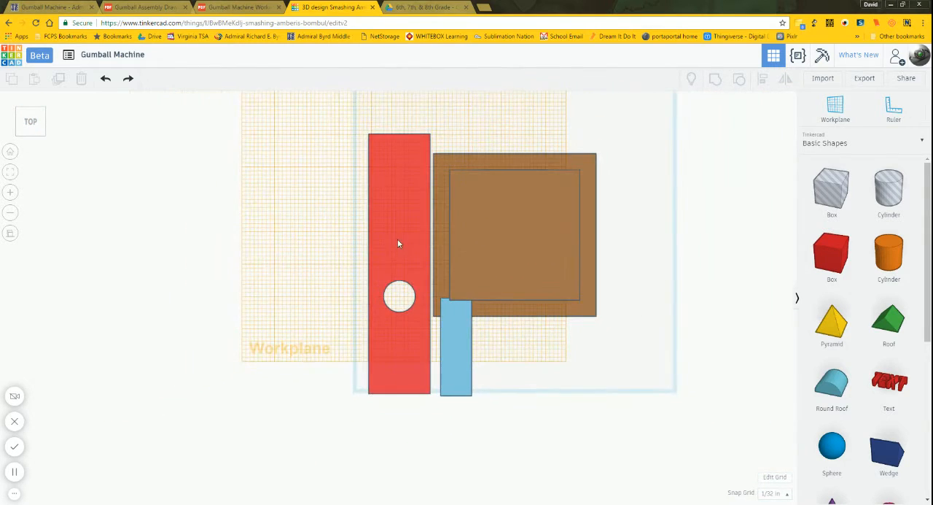
left_click(401, 212)
left_click_drag(402, 211, 396, 185)
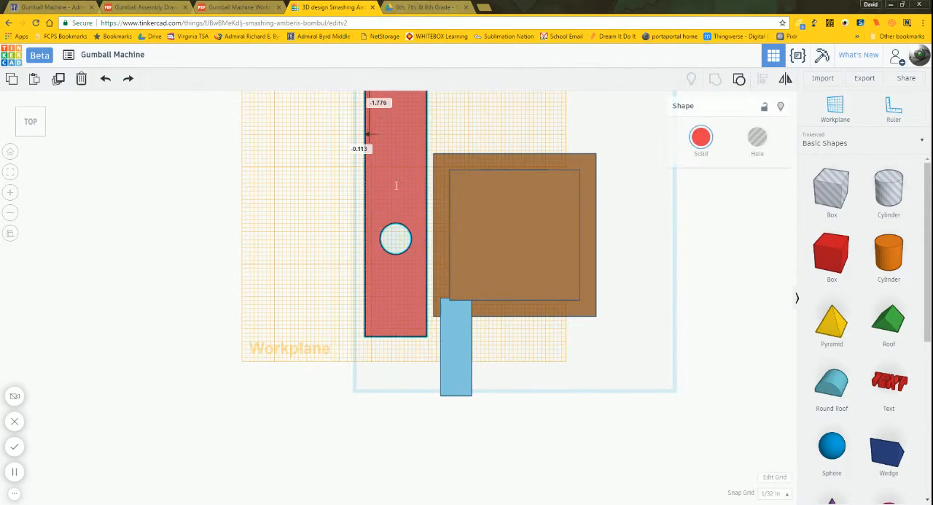
left_click(288, 282)
scroll(289, 304, "down", 3)
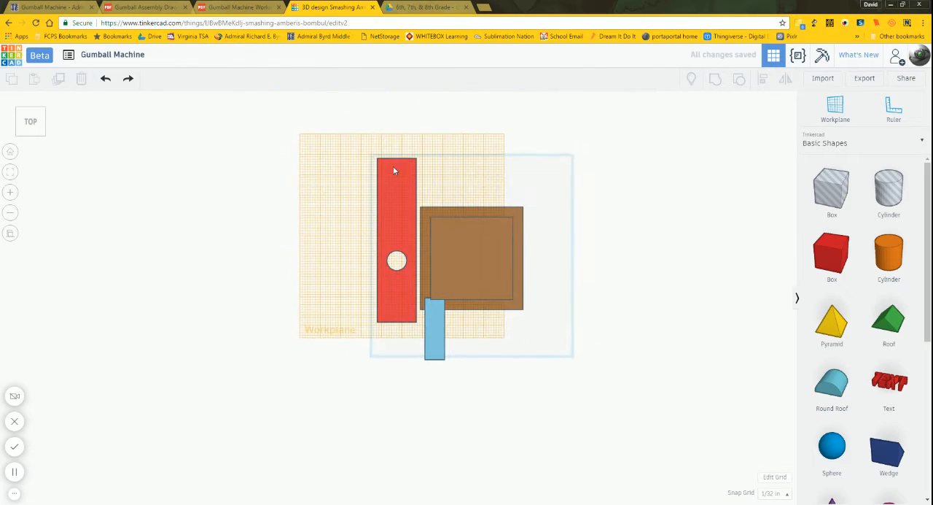
Step: Move the light blue spacer box back onto the slide bar, flush with the bar's front corner nearest the brown base
scroll(394, 170, "up", 3)
left_click_drag(446, 344, 410, 291)
left_click(431, 323)
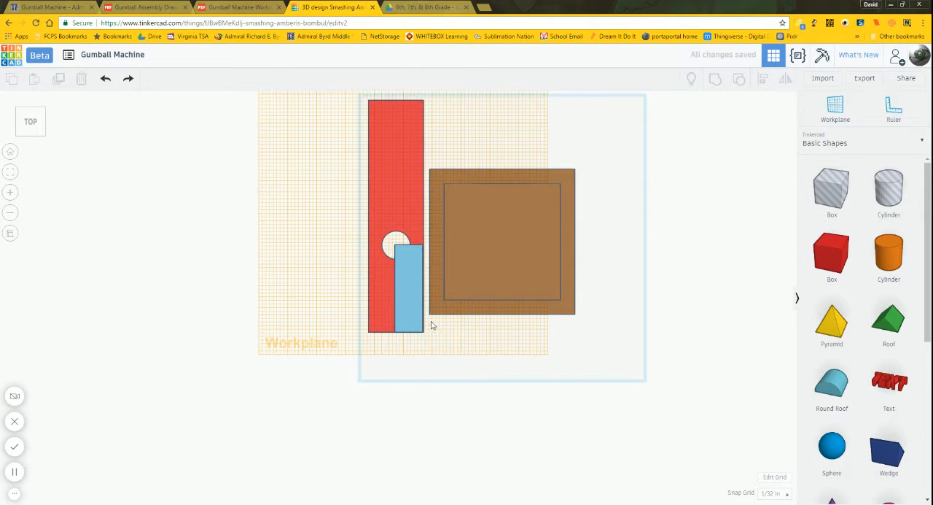
scroll(426, 340, "up", 3)
left_click(423, 342)
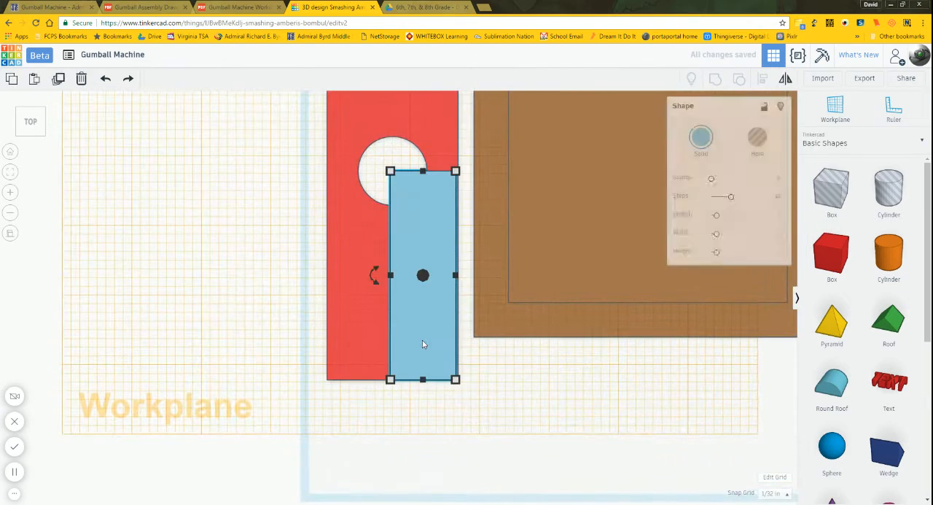
left_click(495, 372)
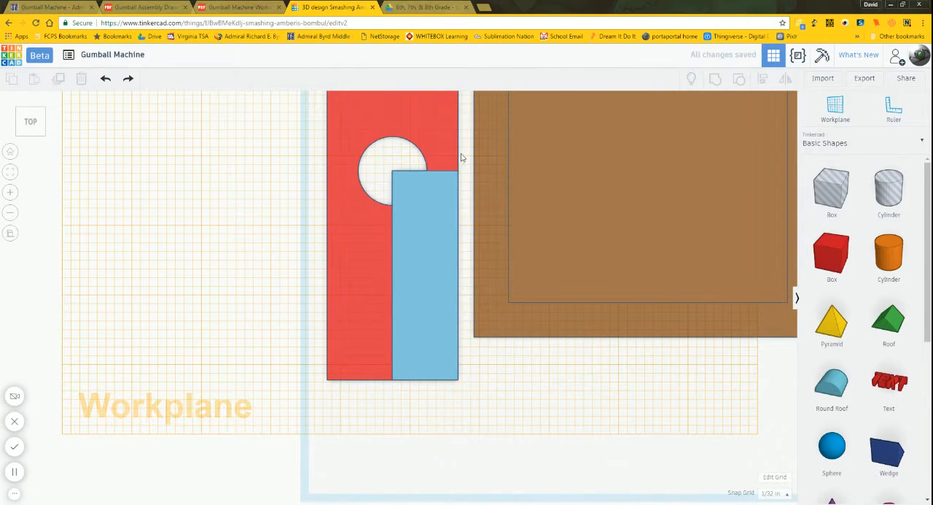
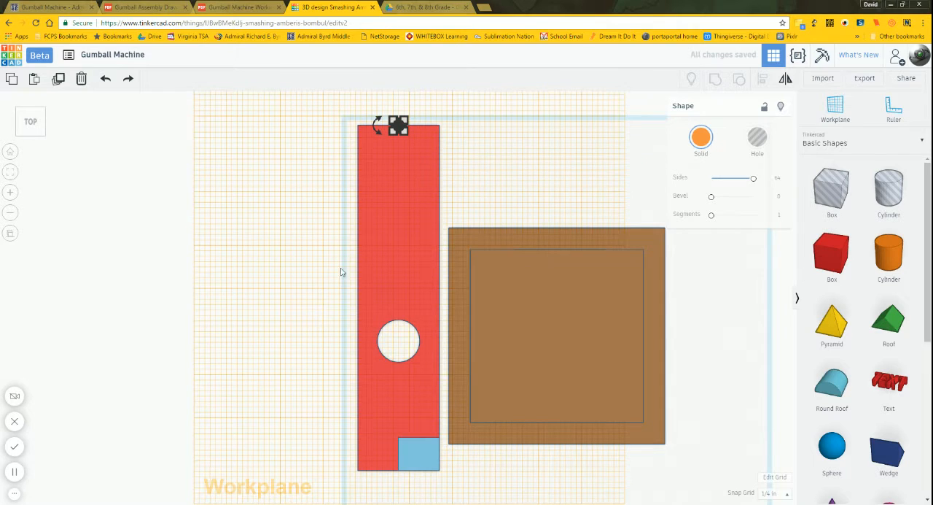
Step: Check the end hole's 1/4 in offset on the working drawing, and move the orange peg 1/4 in inward from the slide bar's back edge
scroll(399, 110, "up", 3)
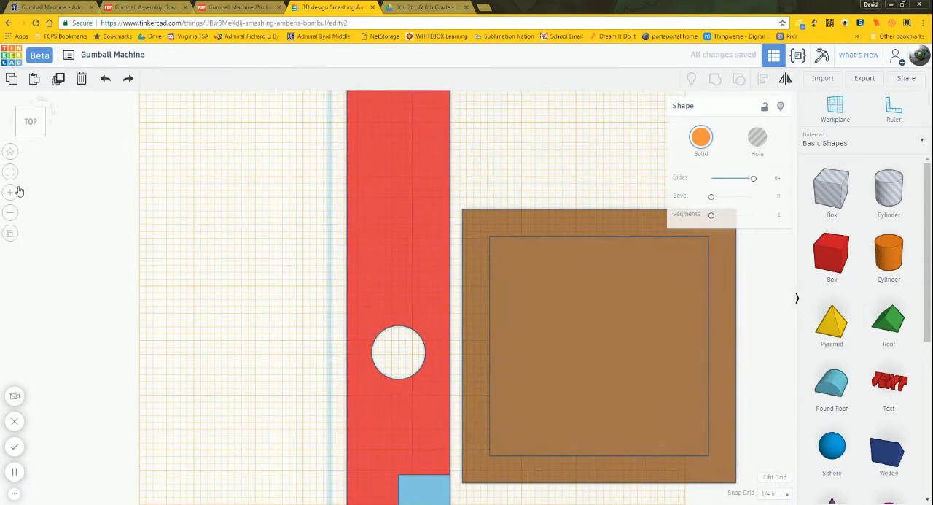
left_click(8, 173)
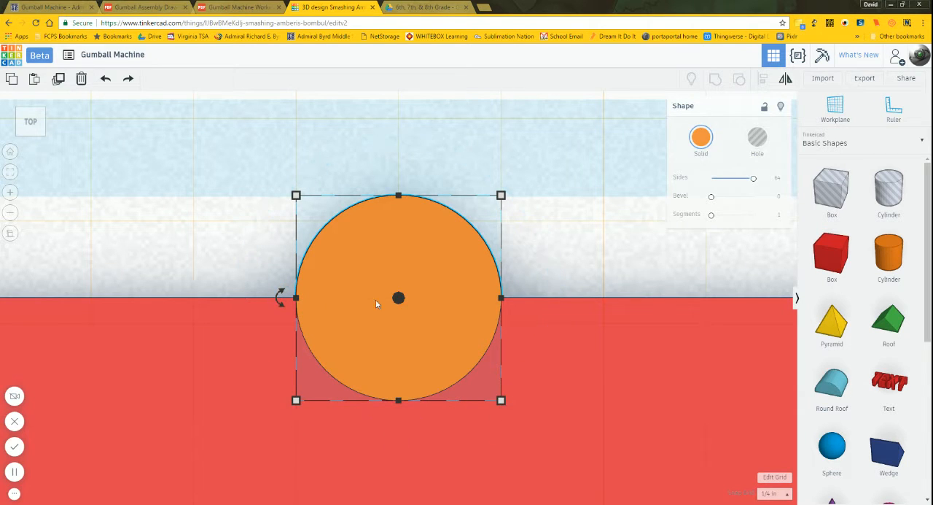
scroll(533, 233, "down", 5)
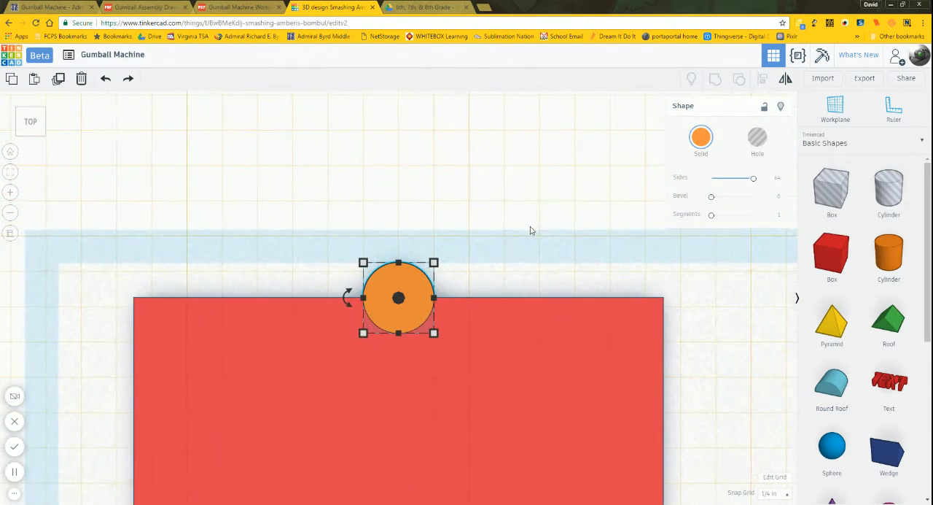
left_click(226, 6)
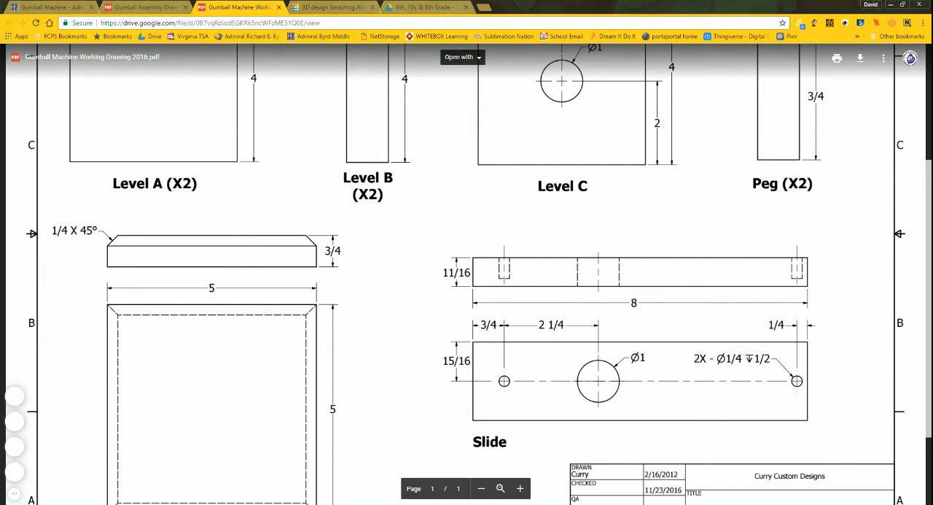
left_click(320, 6)
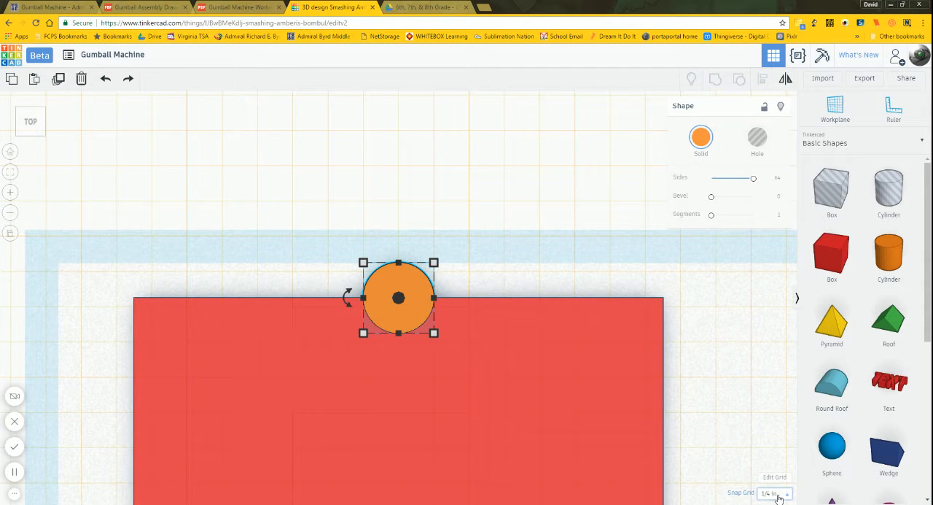
key("Down")
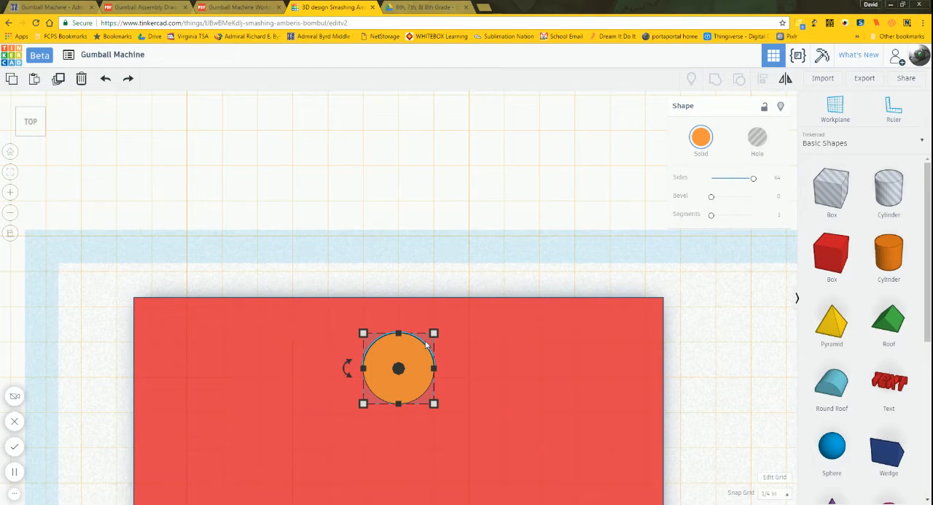
scroll(458, 206, "down", 5)
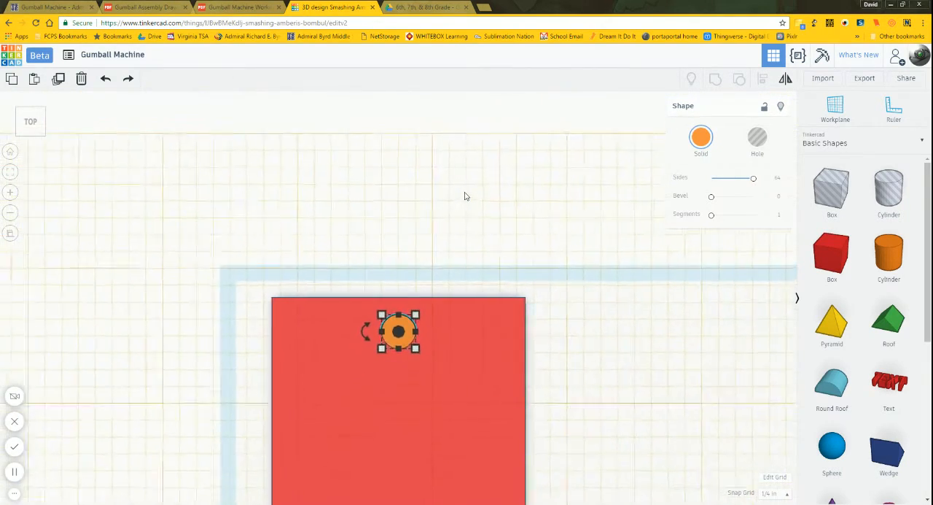
right_click_drag(465, 195, 525, 296)
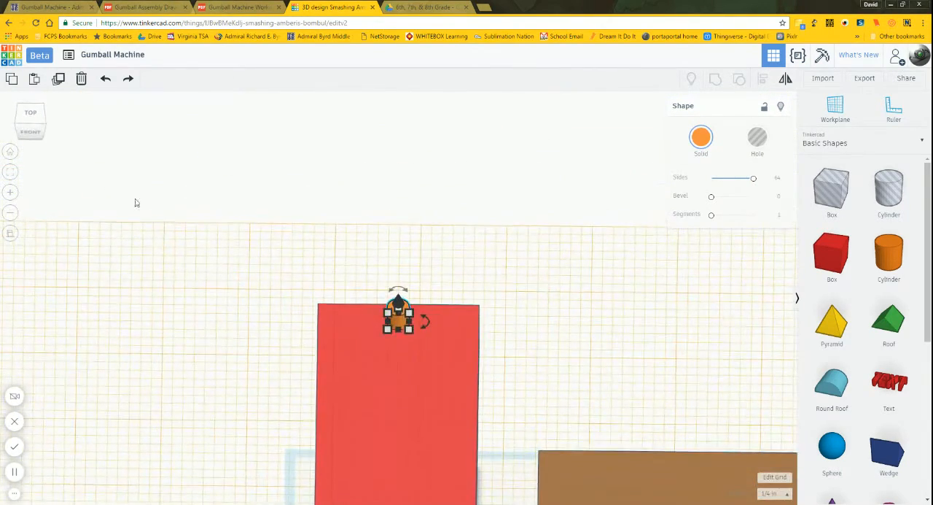
Step: Duplicate the orange peg and move the copy straight forward along the slide bar to the light blue spacer box's inner corner
left_click(13, 173)
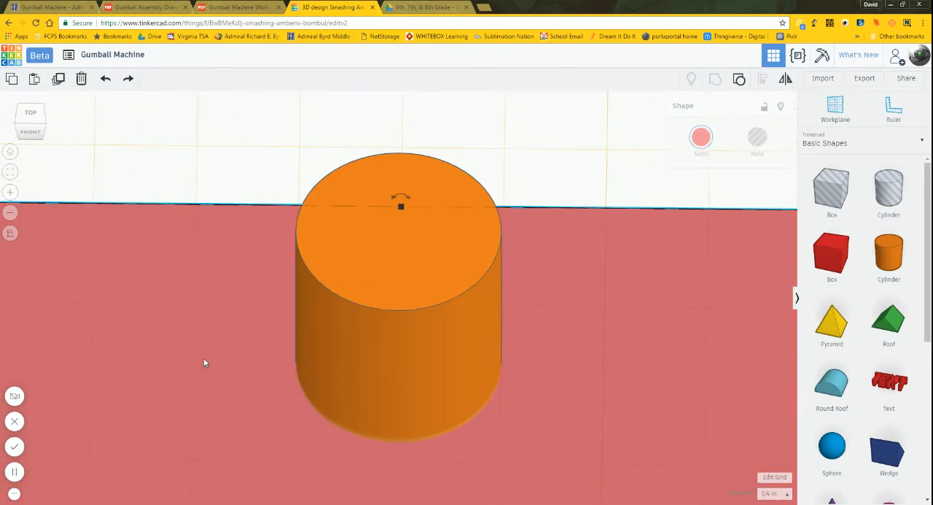
left_click(12, 176)
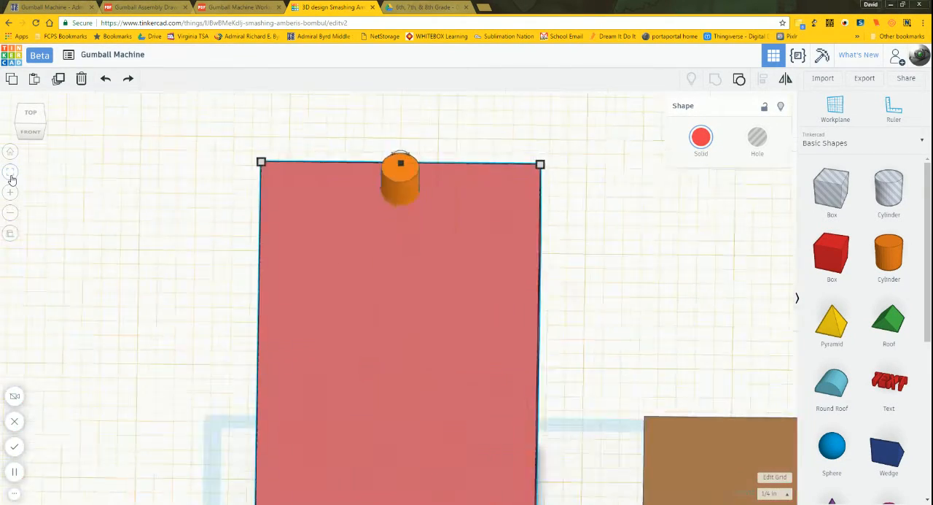
left_click(248, 314)
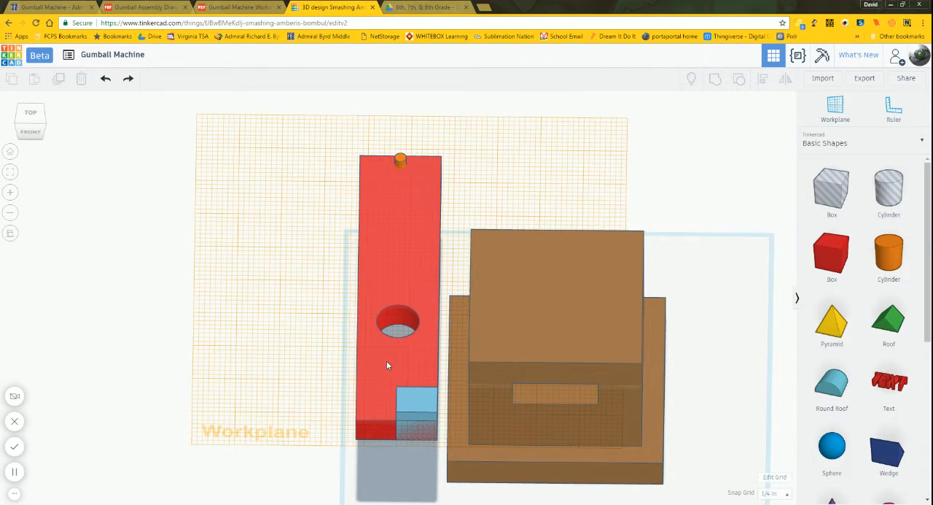
left_click(400, 162)
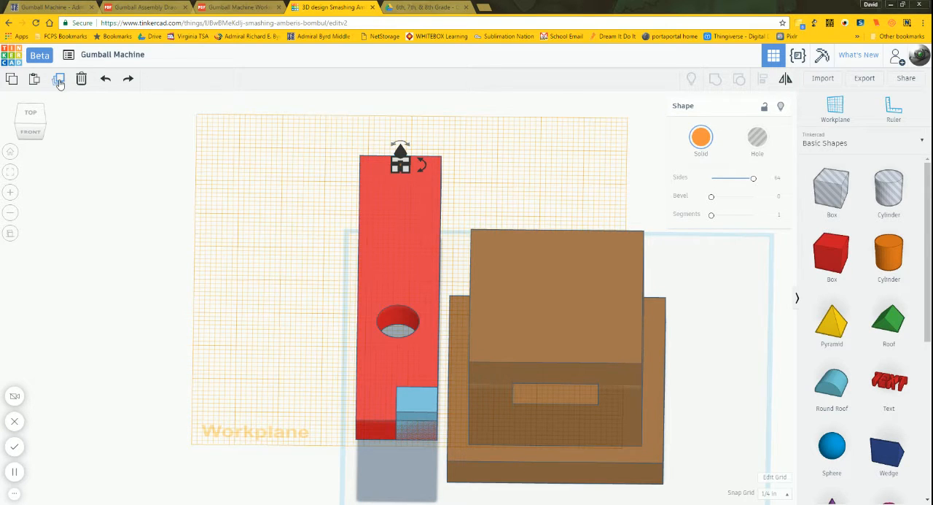
left_click(60, 80)
key("Down")
key("Down")
key("Down")
key("Down")
key("Down")
key("Down")
key("Down")
key("Down")
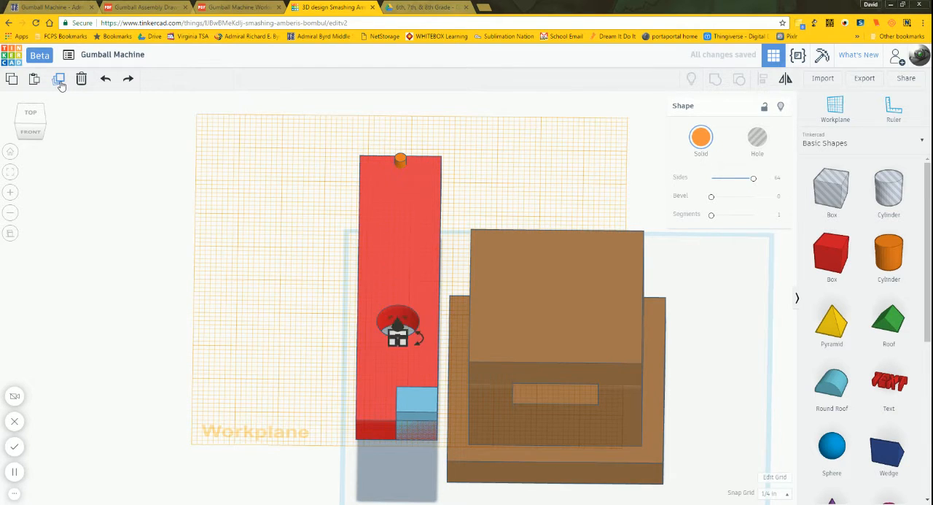
key("Down")
key("Down")
key("Down")
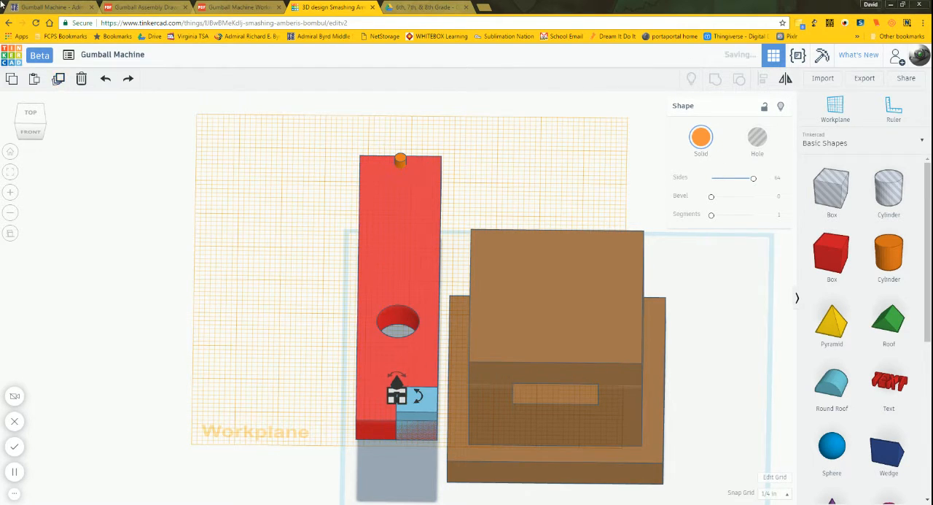
Step: Check the copied peg's alignment with the spacer box's corner from the top view, and delete the light blue spacer box
left_click(30, 115)
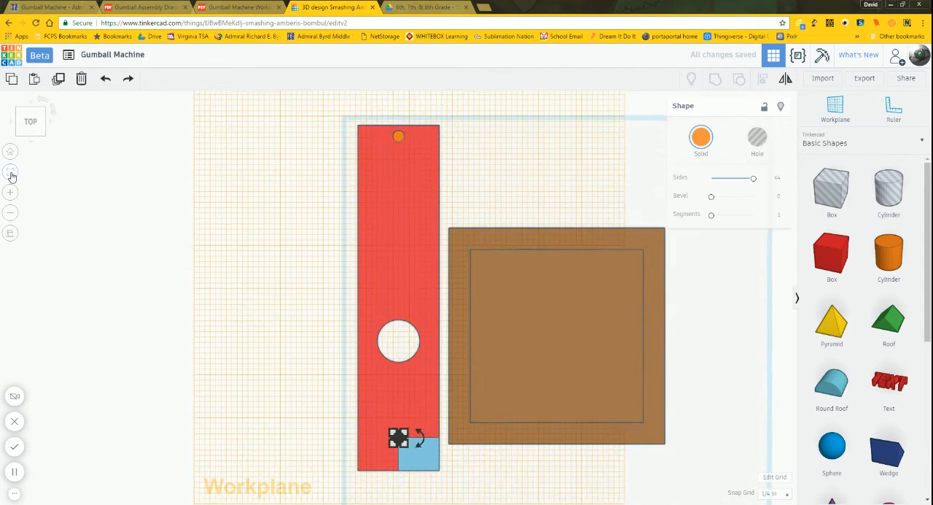
left_click(10, 173)
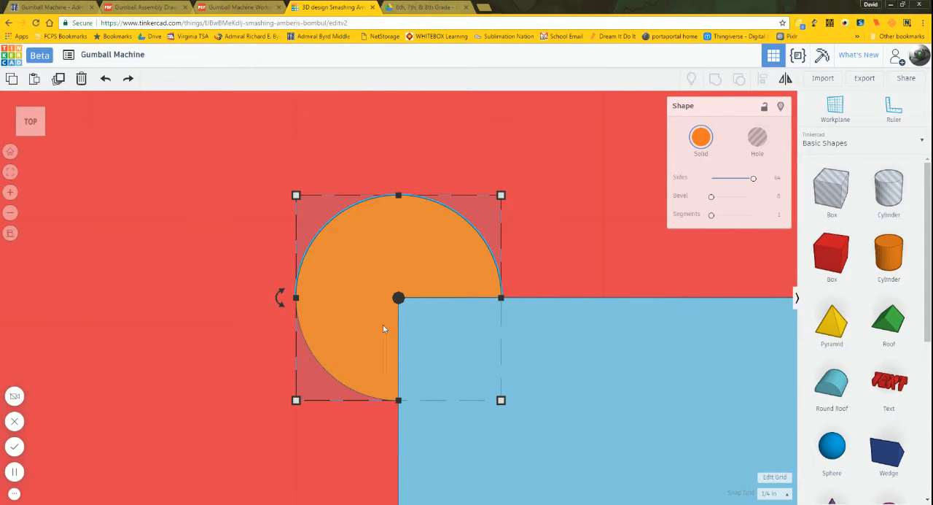
scroll(440, 284, "down", 5)
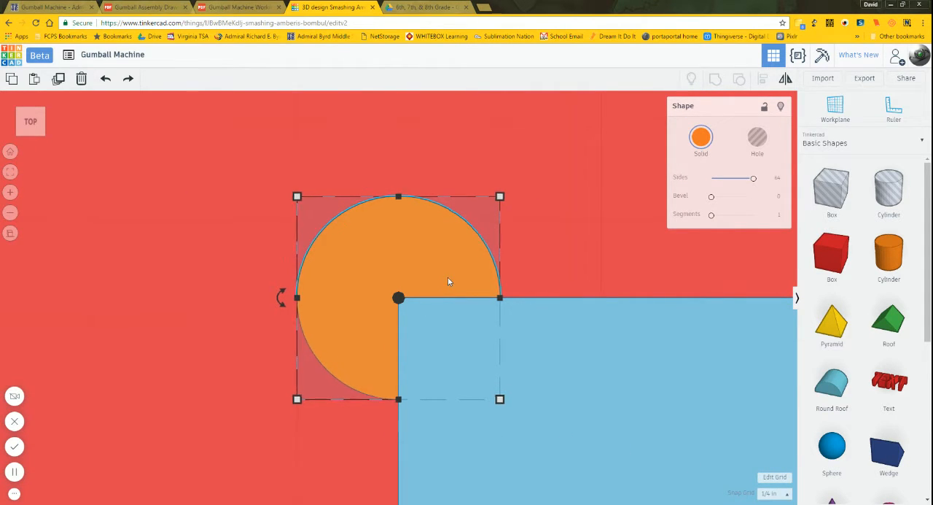
scroll(437, 277, "down", 3)
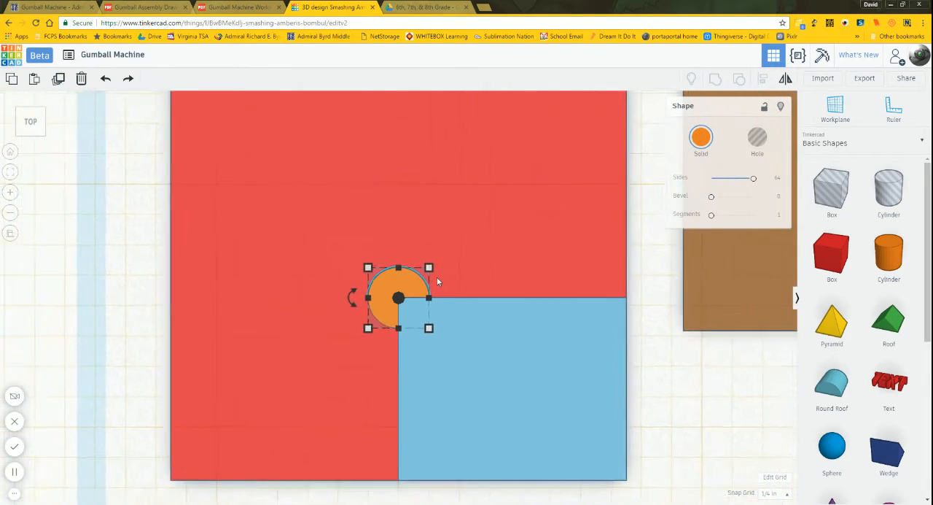
left_click(606, 374)
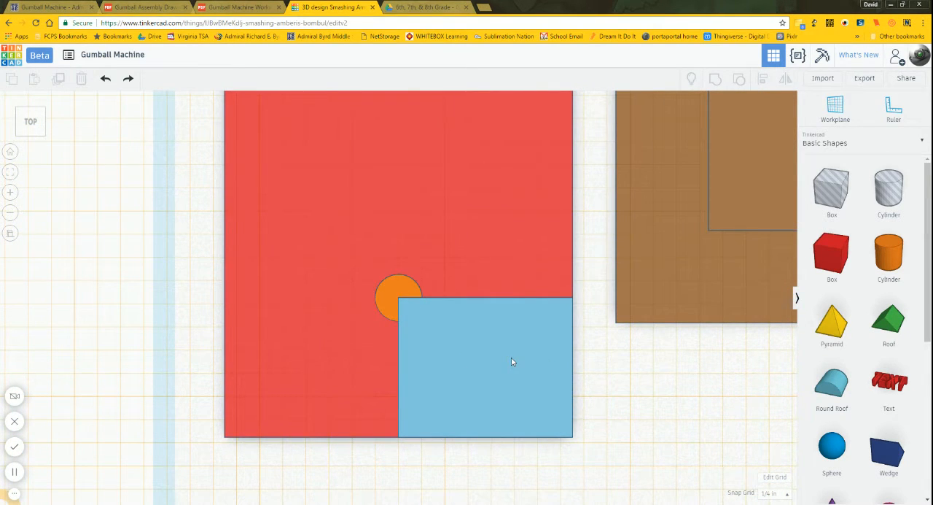
left_click(495, 341)
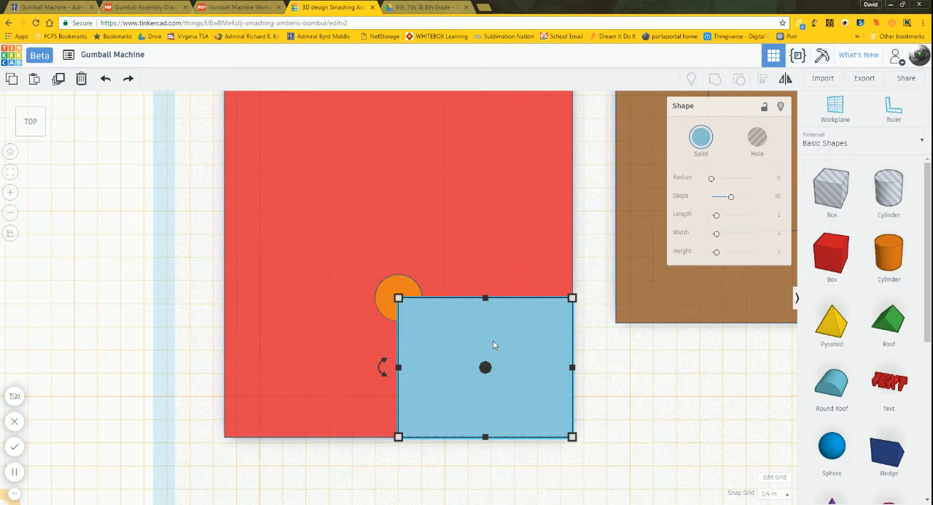
key("Delete")
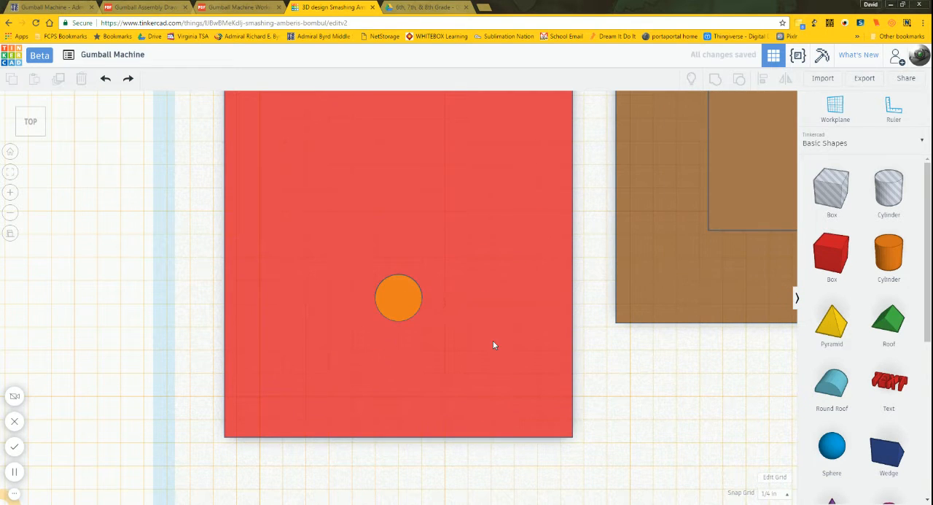
Step: Group the red slide bar with both orange pegs into one shape
scroll(639, 399, "down", 10)
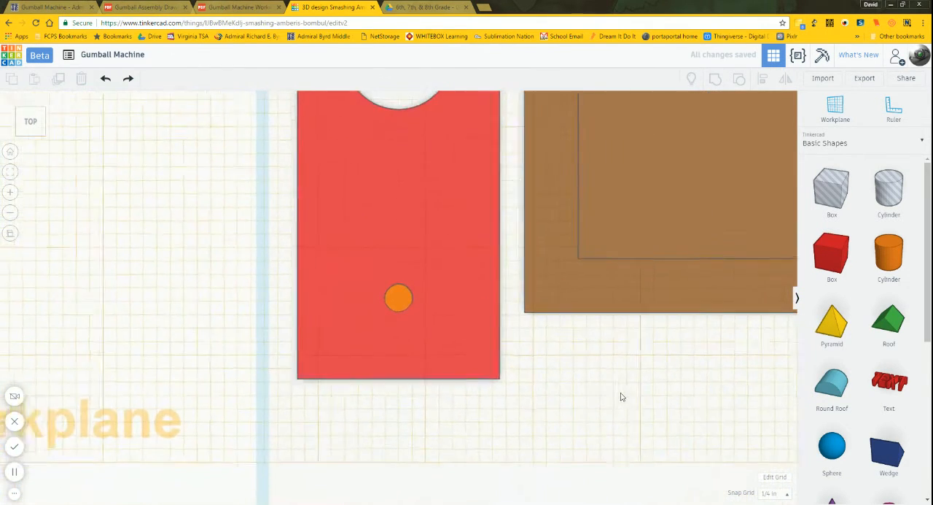
scroll(607, 393, "down", 1)
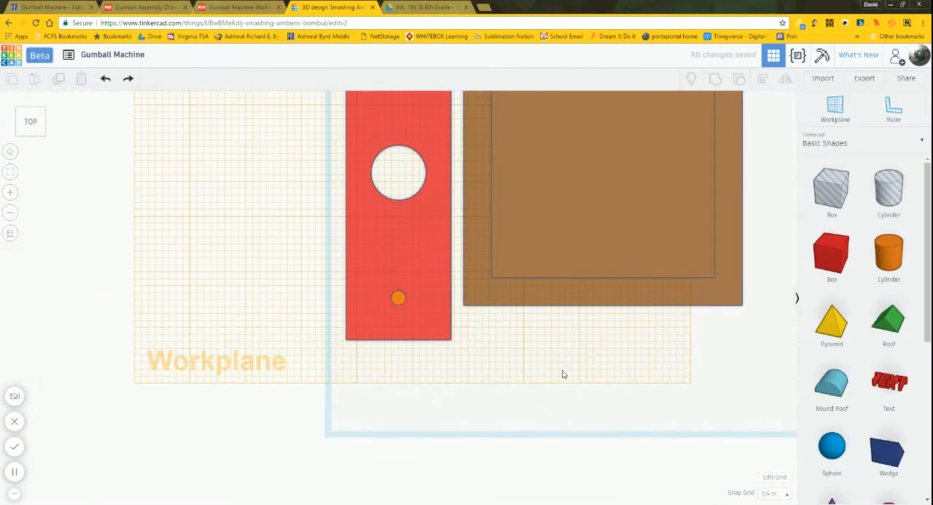
middle_click_drag(551, 341, 573, 402)
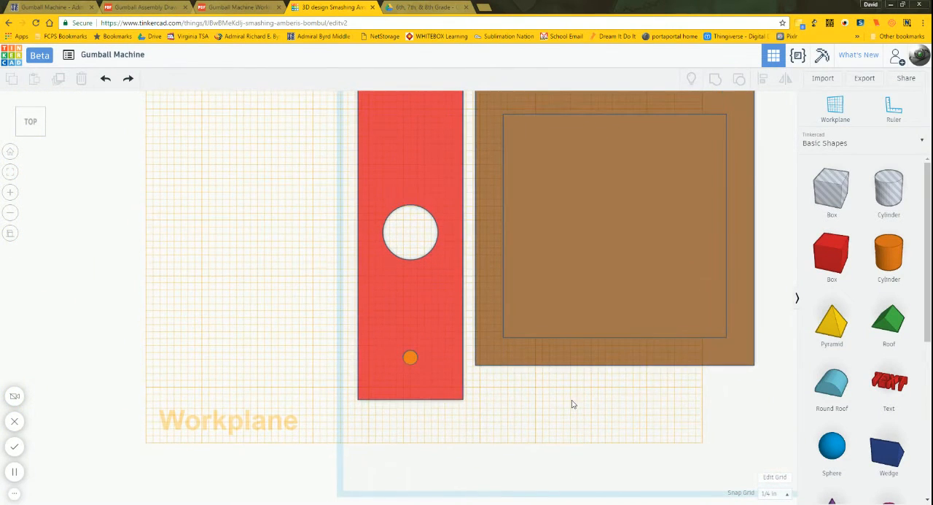
left_click(426, 318)
left_click(12, 177)
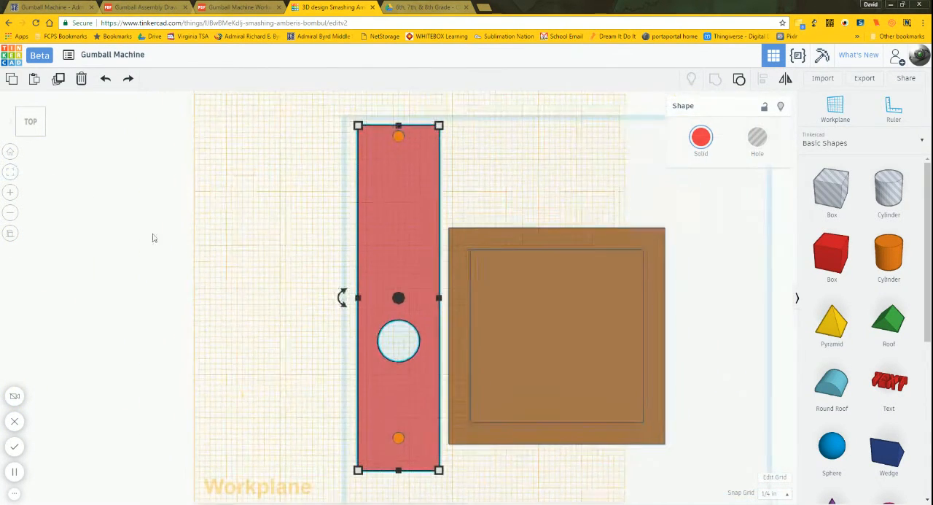
left_click(250, 259)
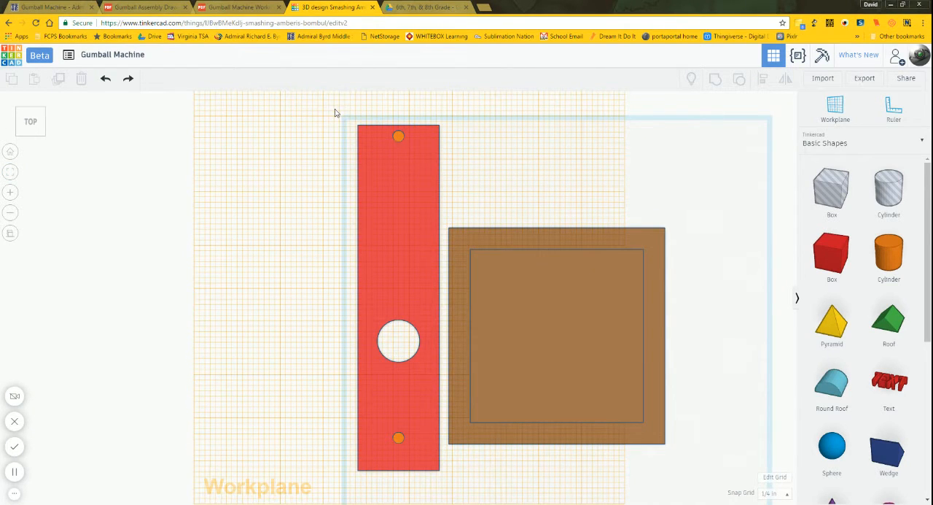
left_click_drag(334, 106, 444, 479)
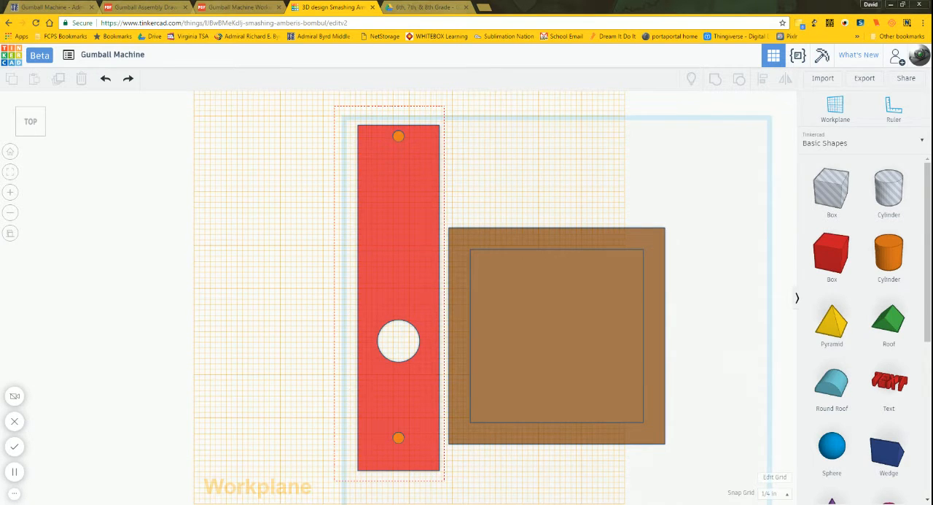
left_click_drag(444, 480, 444, 480)
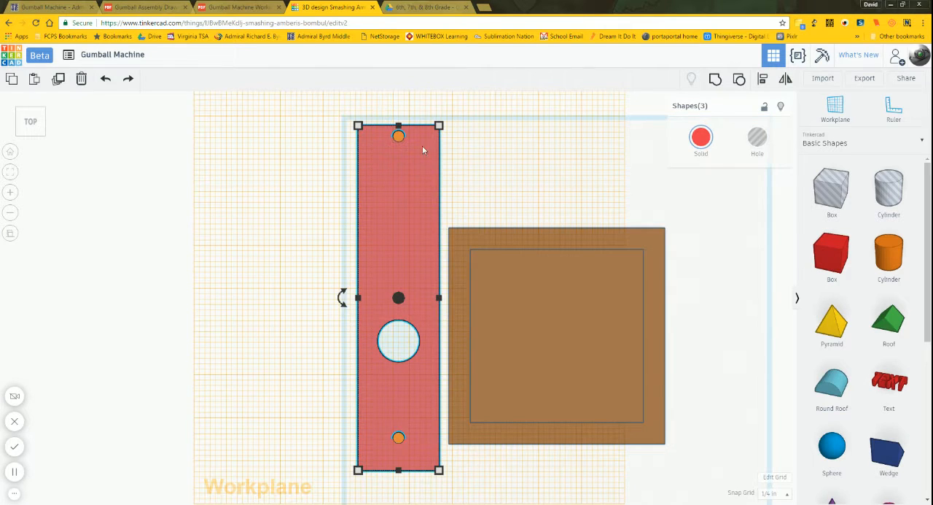
left_click(718, 80)
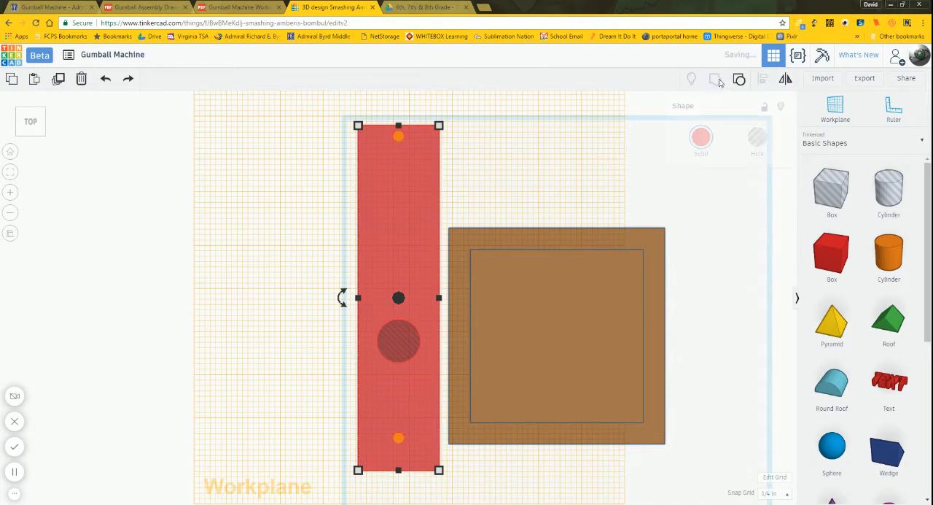
Step: Recolor the grouped slide light brown
left_click(701, 139)
left_click(790, 211)
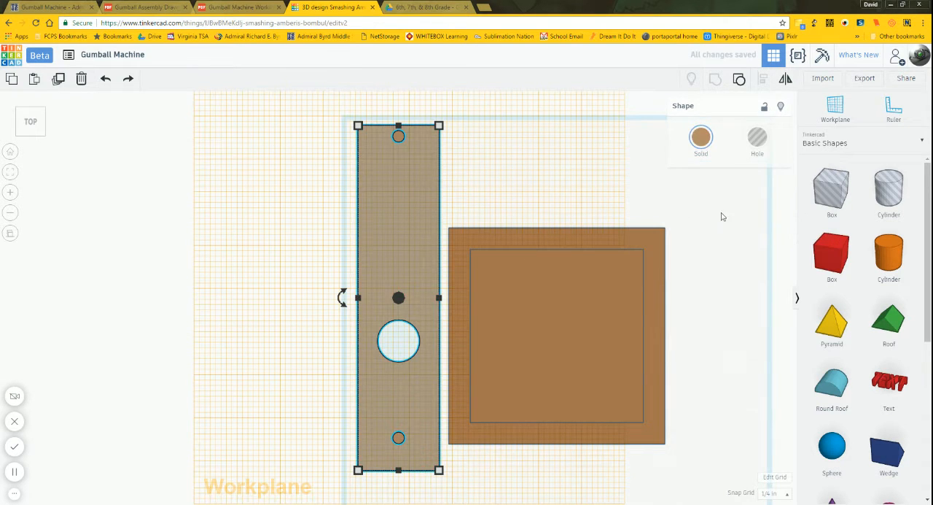
left_click(588, 196)
Step: Move the grouped slide sideways until it lines up with the rectangular slot in the front of the gumball machine body
right_click_drag(585, 196, 552, 99)
right_click_drag(594, 198, 638, 189)
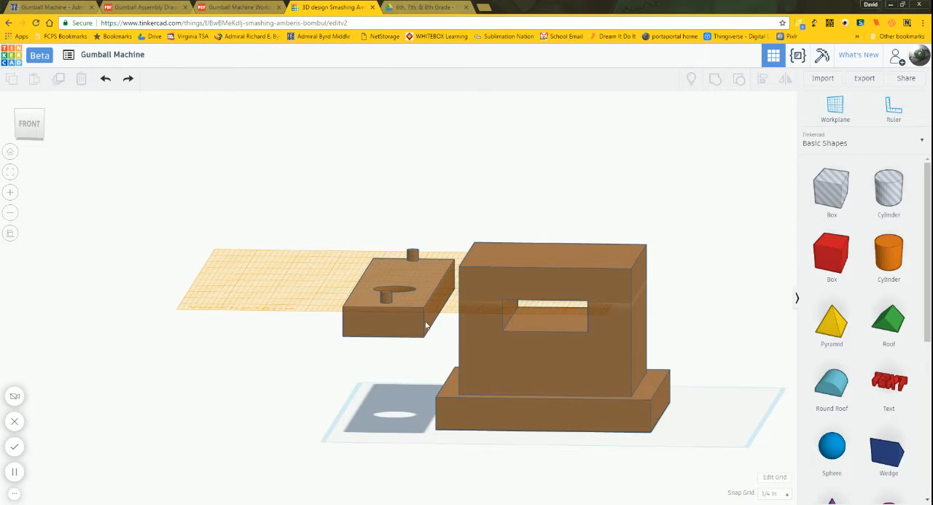
left_click(388, 328)
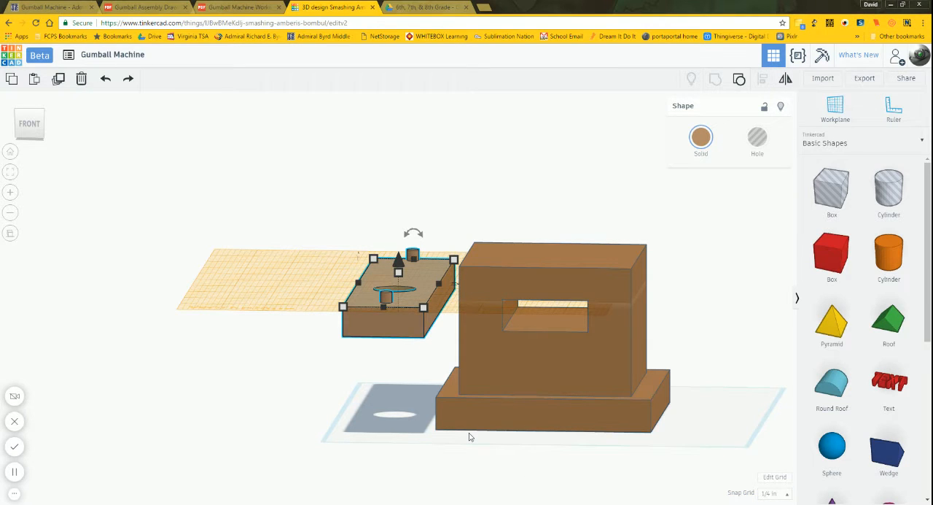
key("Right")
key("Right")
key("Right")
key("Right")
key("Right")
key("Right")
key("Right")
key("Right")
key("Right")
key("Right")
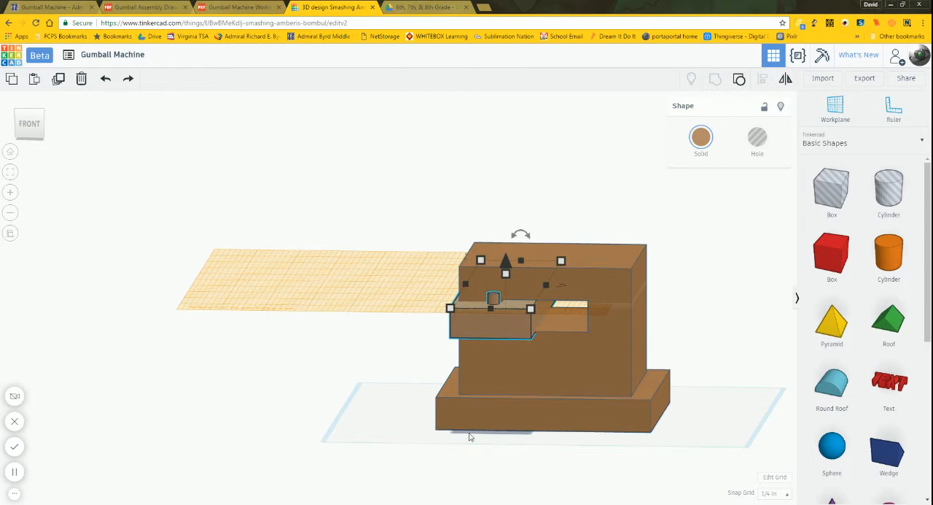
key("Right")
key("Right")
key("Right")
key("Right")
key("Right")
key("Right")
key("Right")
key("Right")
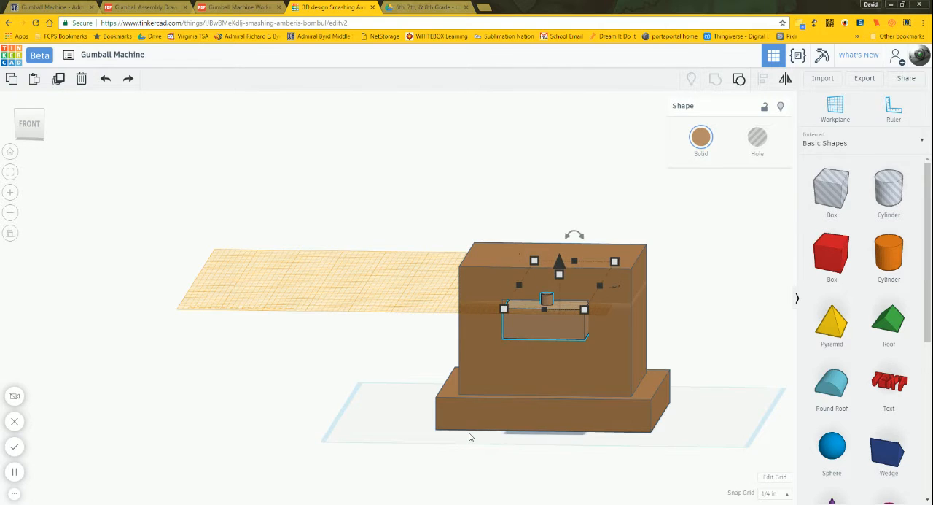
left_click(28, 124)
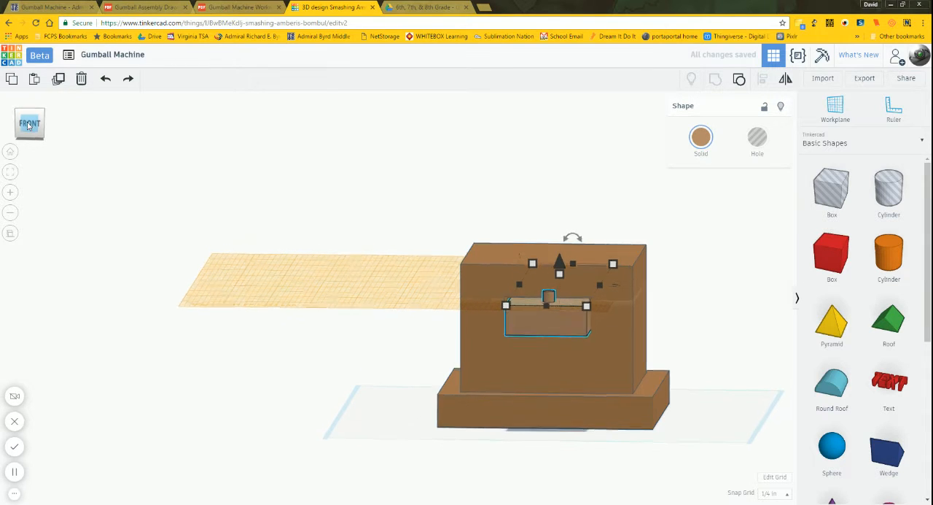
Step: Centre the light brown slide sideways in the front slot, refining the snap grid to 1/32 in and finally 1/64 in
scroll(589, 306, "up", 4)
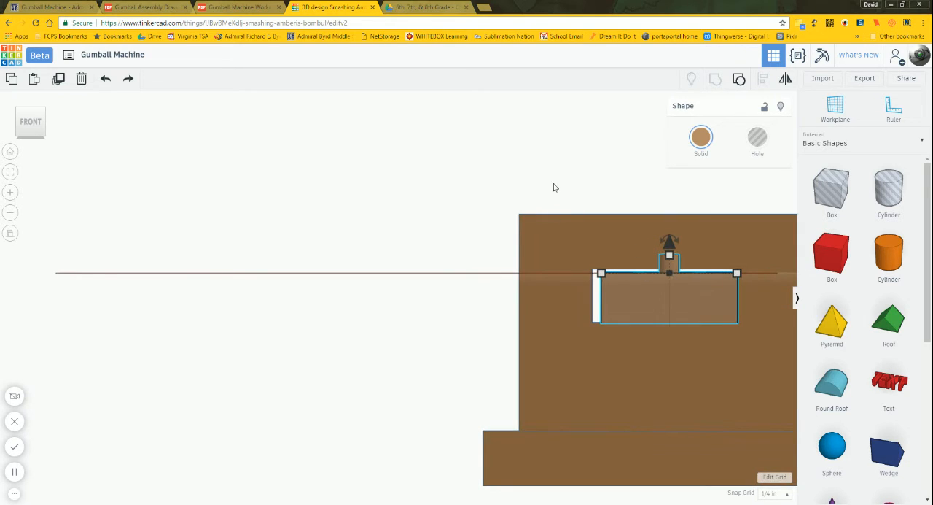
middle_click_drag(555, 183, 364, 188)
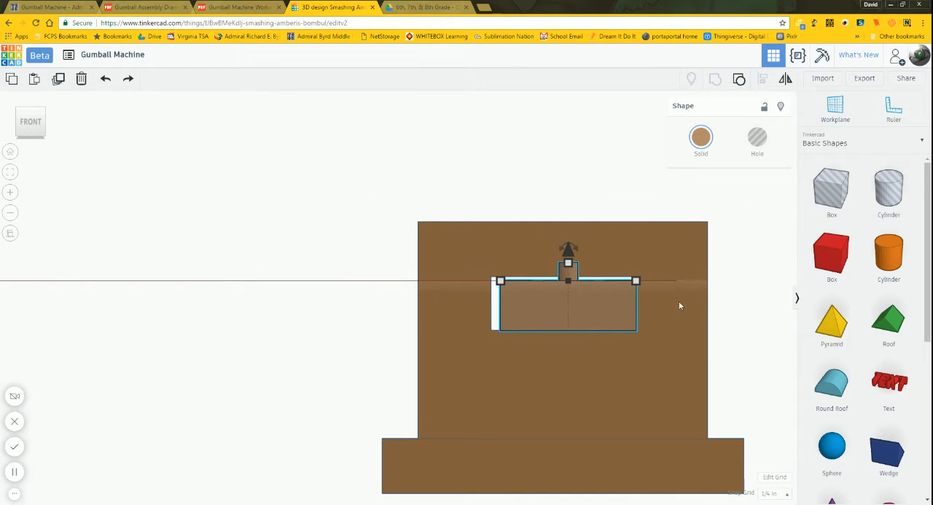
left_click(772, 493)
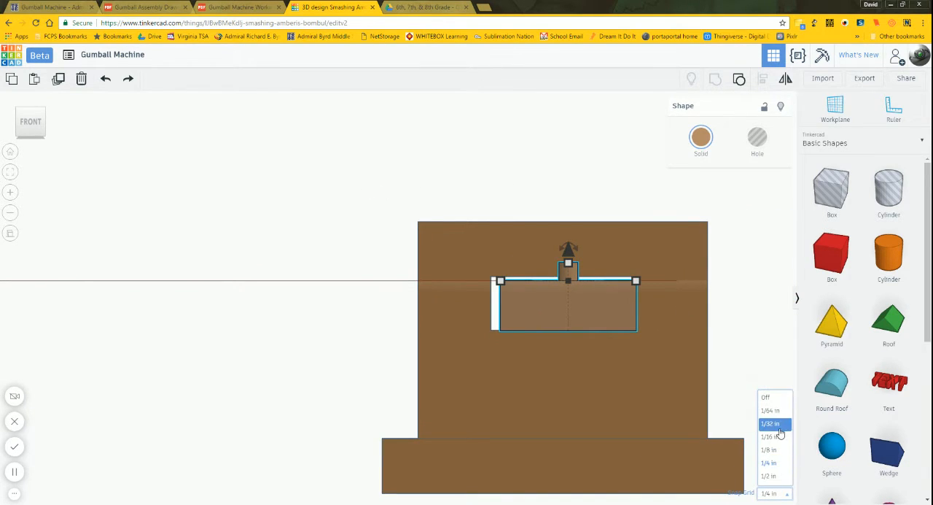
left_click(778, 432)
key("Left")
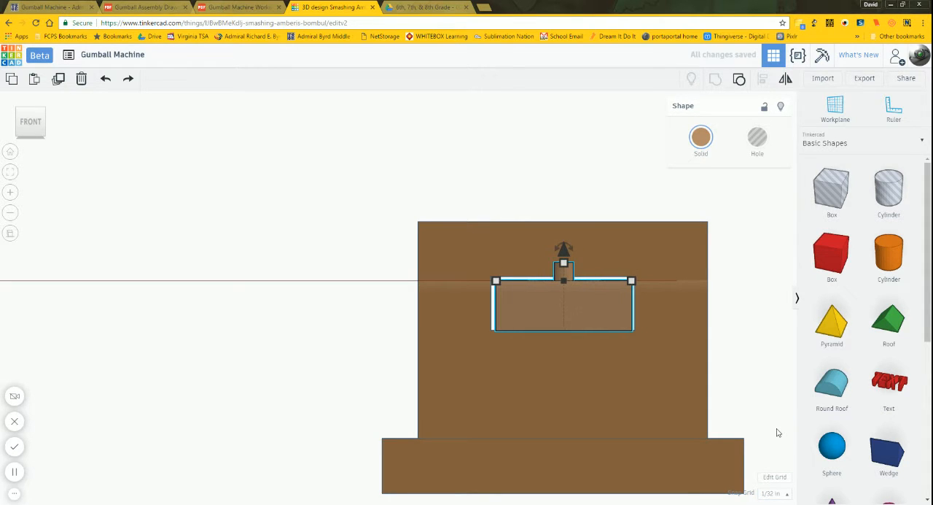
left_click(772, 493)
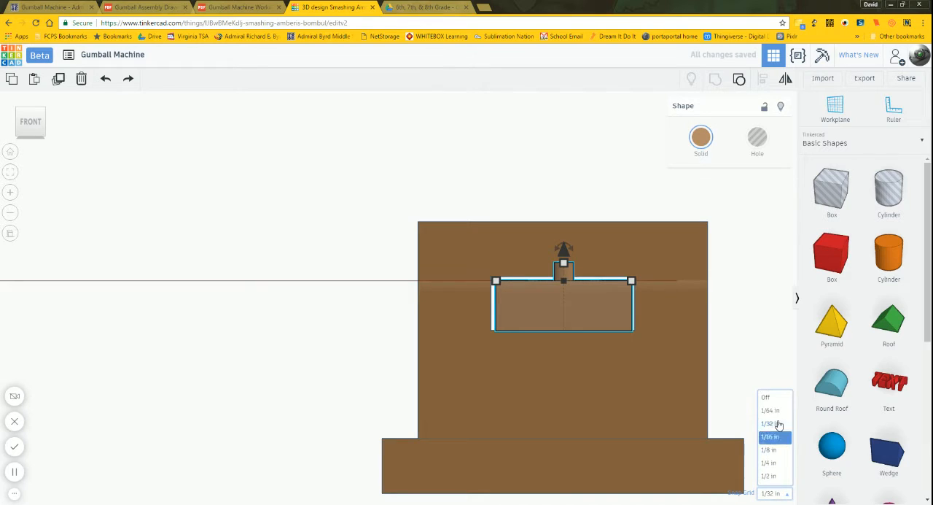
left_click(779, 413)
key("Left")
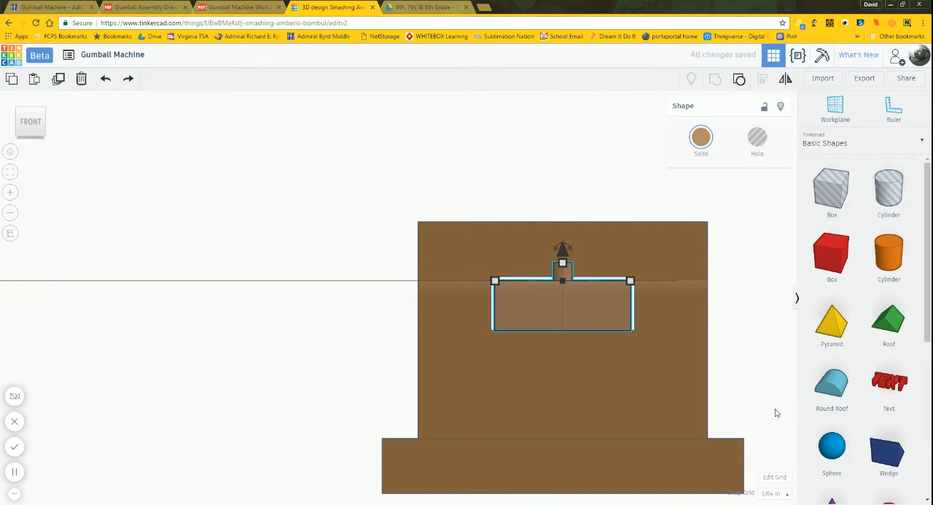
left_click(576, 129)
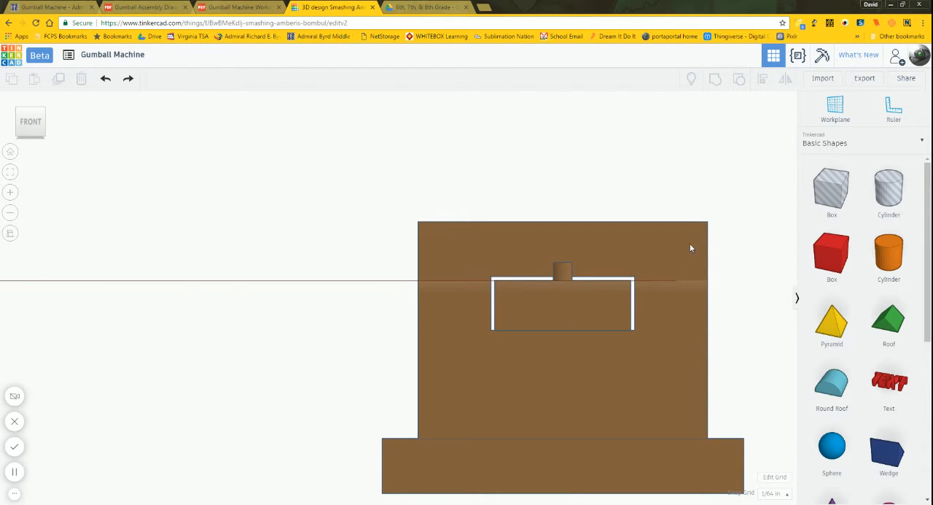
Step: Return the workplane to the default base grid beneath the gumball machine
right_click_drag(743, 280, 671, 270)
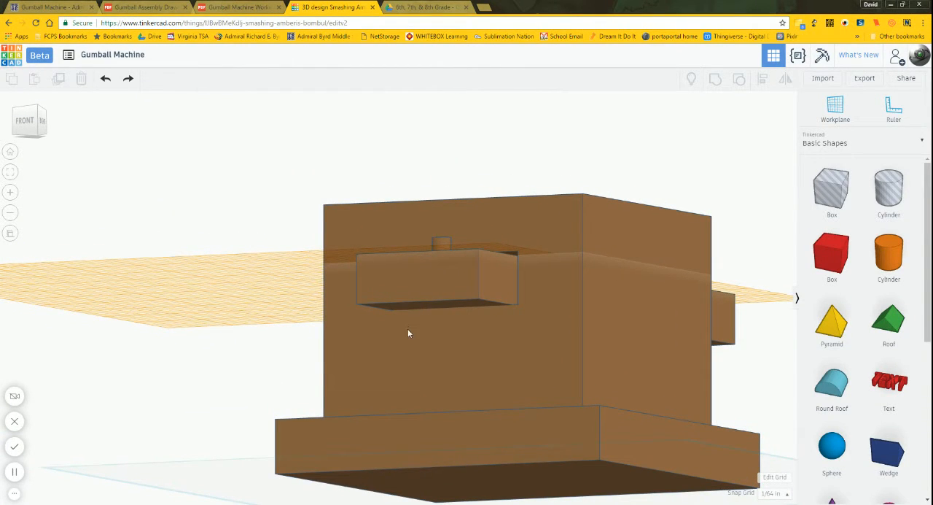
right_click_drag(535, 181, 400, 215)
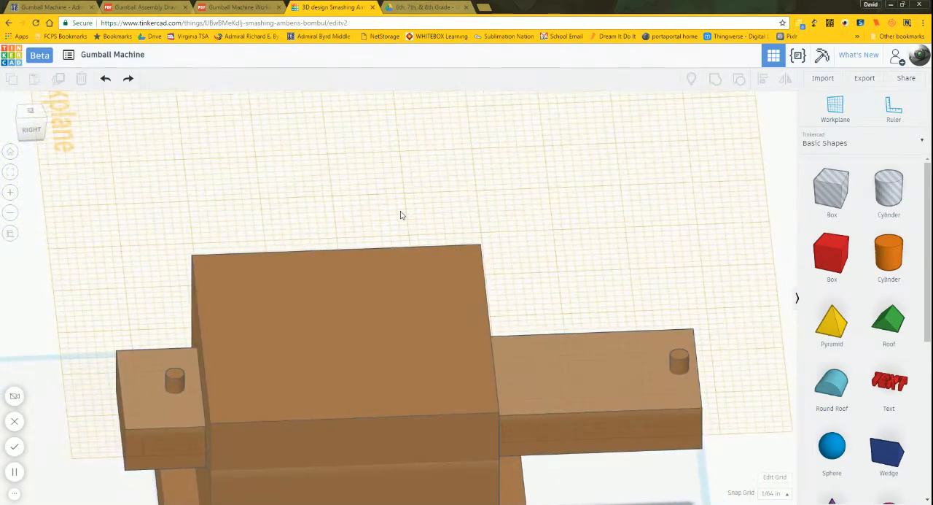
left_click(837, 114)
left_click(722, 150)
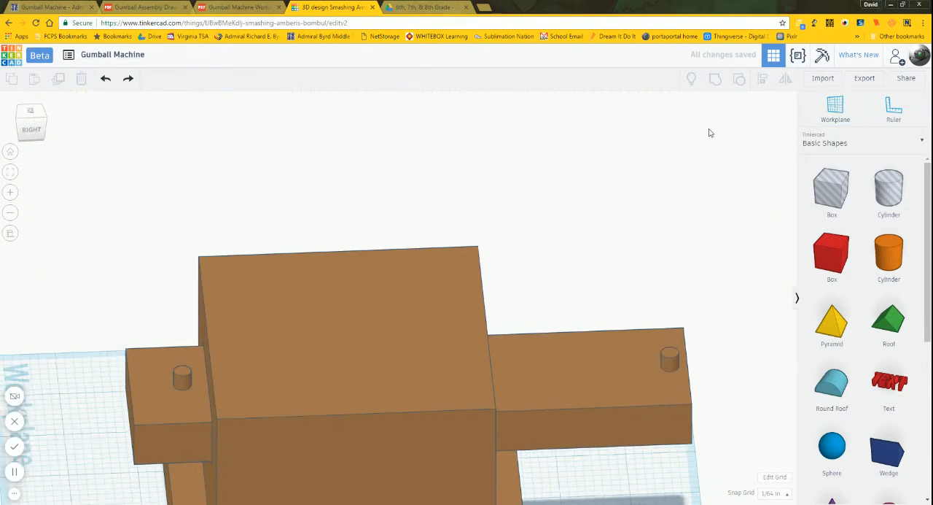
key("w")
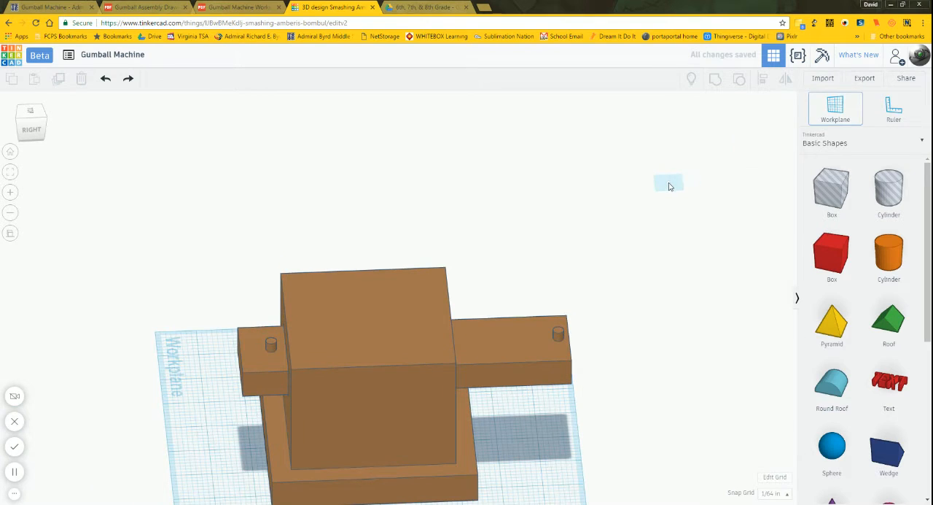
left_click(713, 193)
Step: Slide the light brown slide lengthwise through the body until its large hole clears the front face
left_click(516, 360)
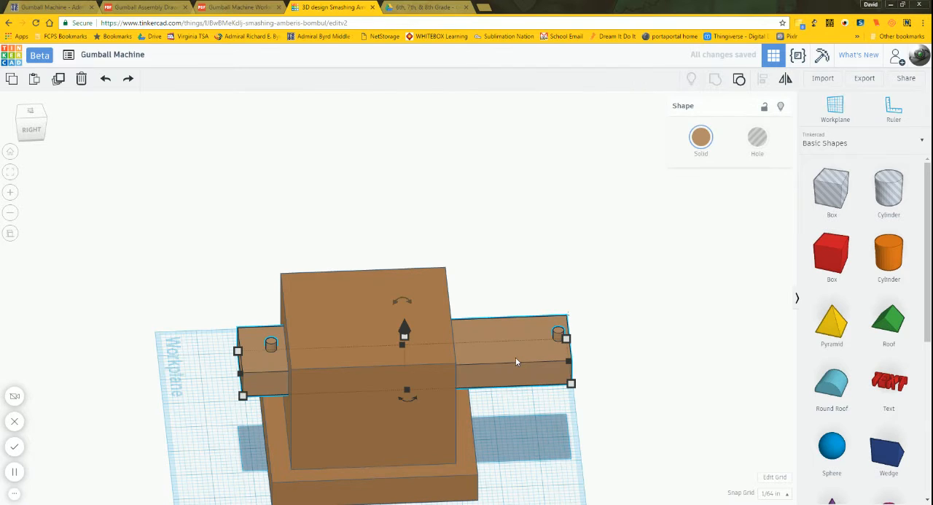
key("Left")
key("Left")
key("Left")
key("Left")
key("Left")
key("Left")
key("Left")
key("Left")
key("Left")
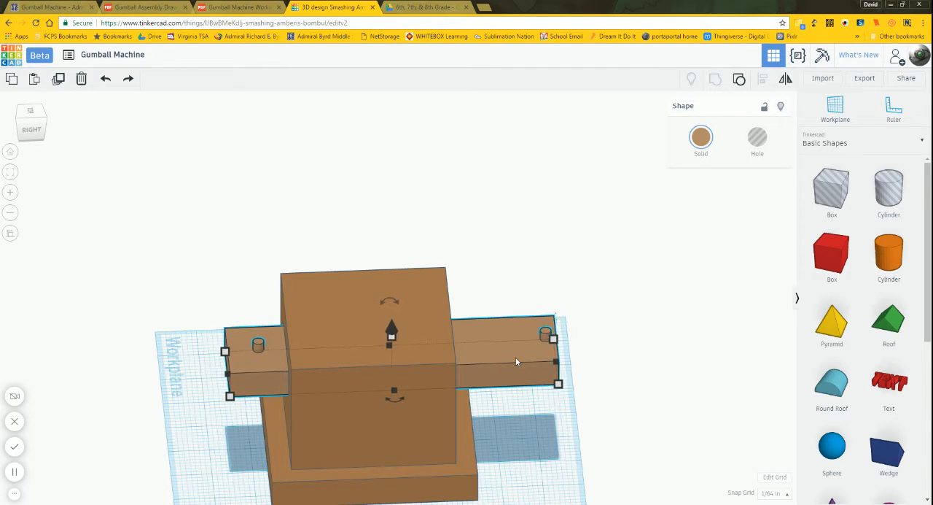
key("Left")
key("Left")
key("Left")
key("Left")
key("Left")
key("Left")
key("Left")
key("Left")
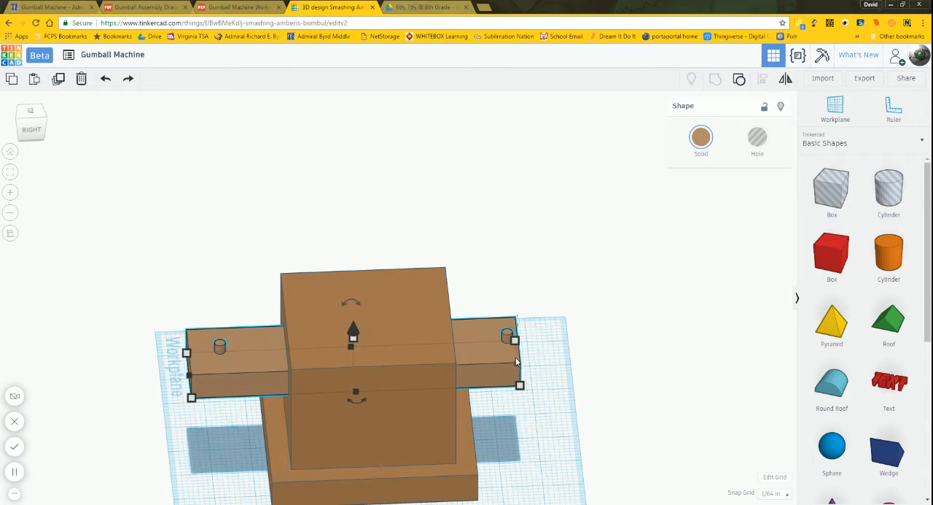
key("Left")
key("Left")
key("Left")
key("Left")
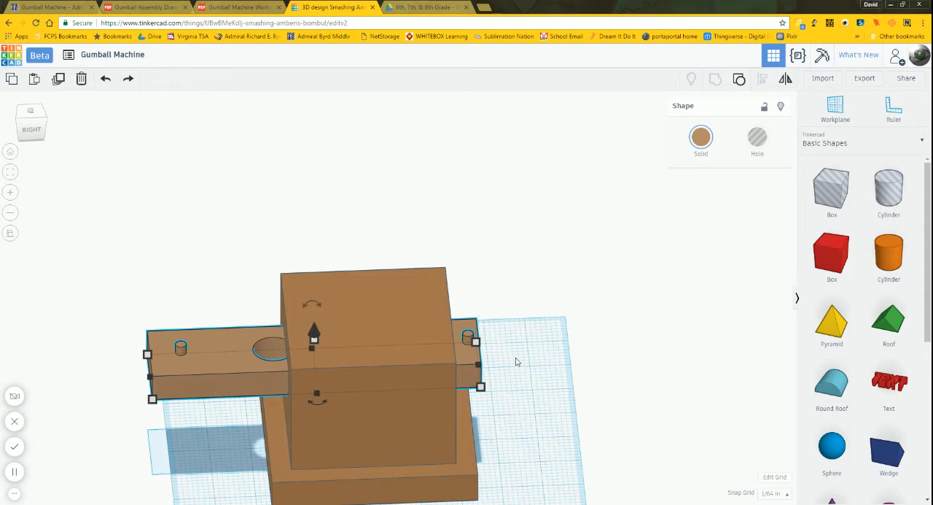
key("Left")
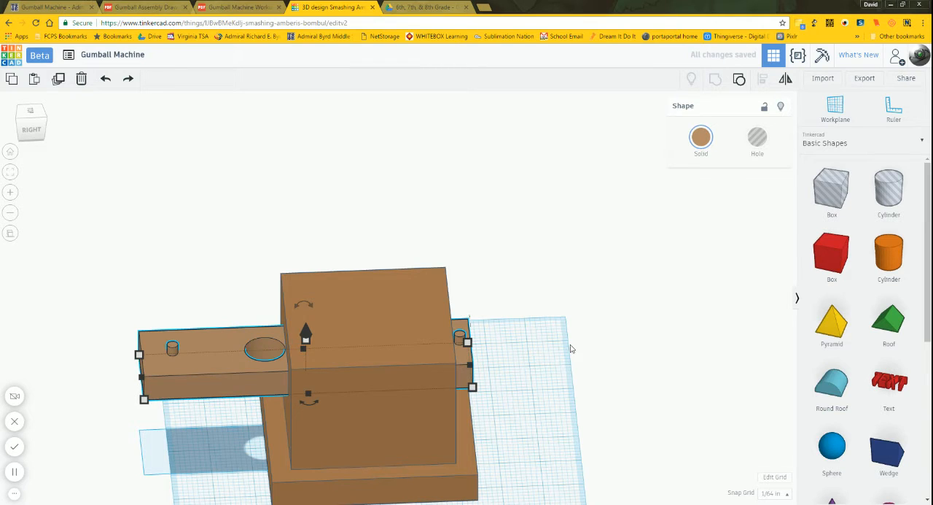
right_click_drag(571, 346, 700, 388)
left_click(493, 360)
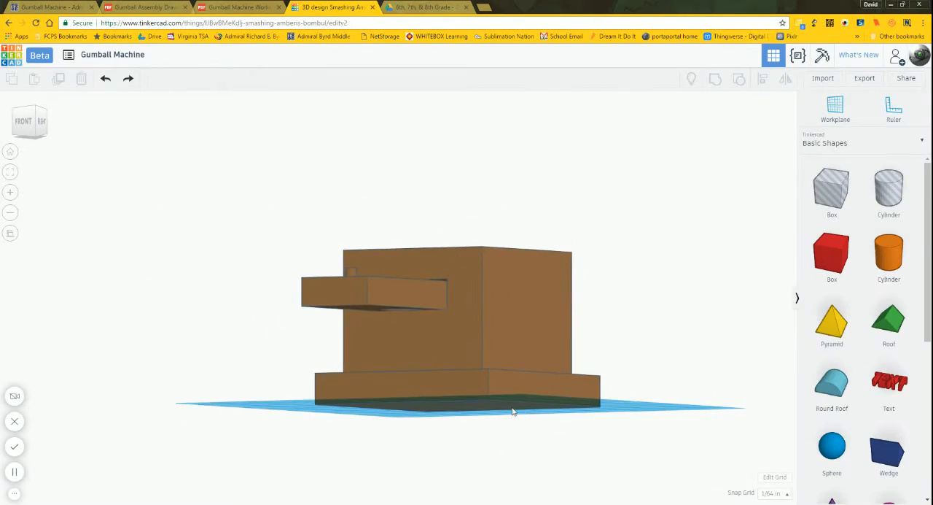
Step: Place the workplane on the top face of the body and add a cylinder hole near the middle of that face
right_click_drag(512, 411, 611, 432)
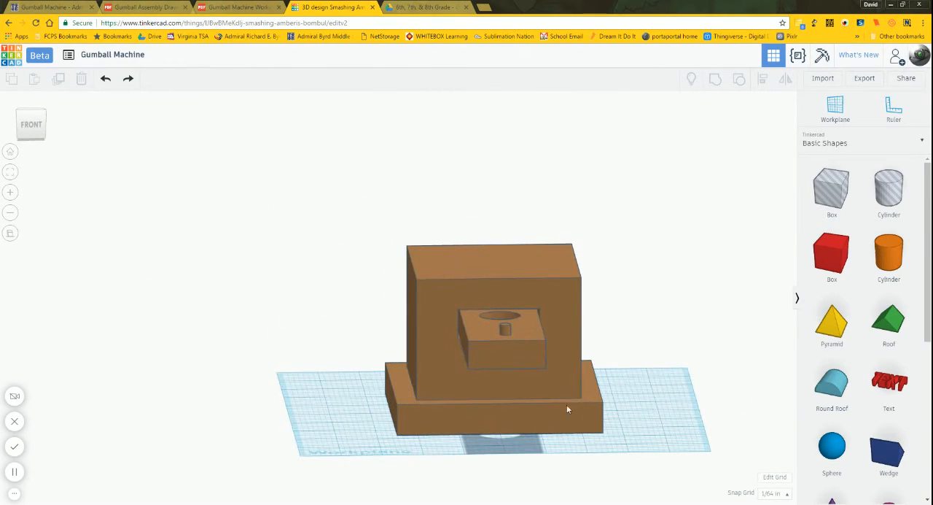
right_click_drag(641, 330, 581, 356)
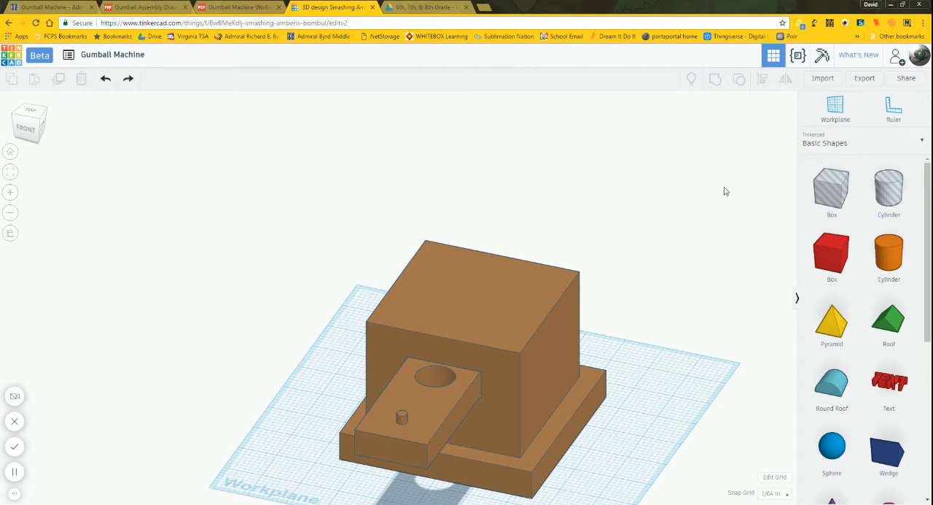
left_click(837, 116)
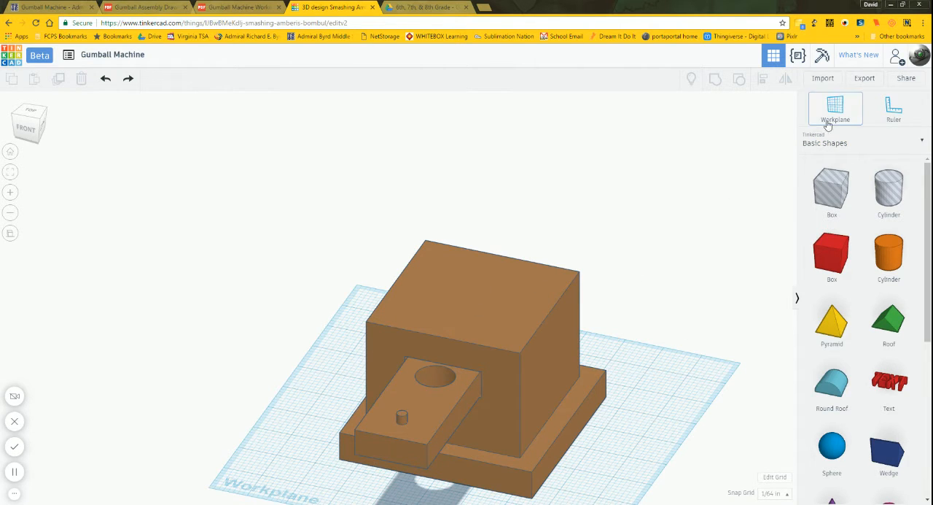
left_click(471, 296)
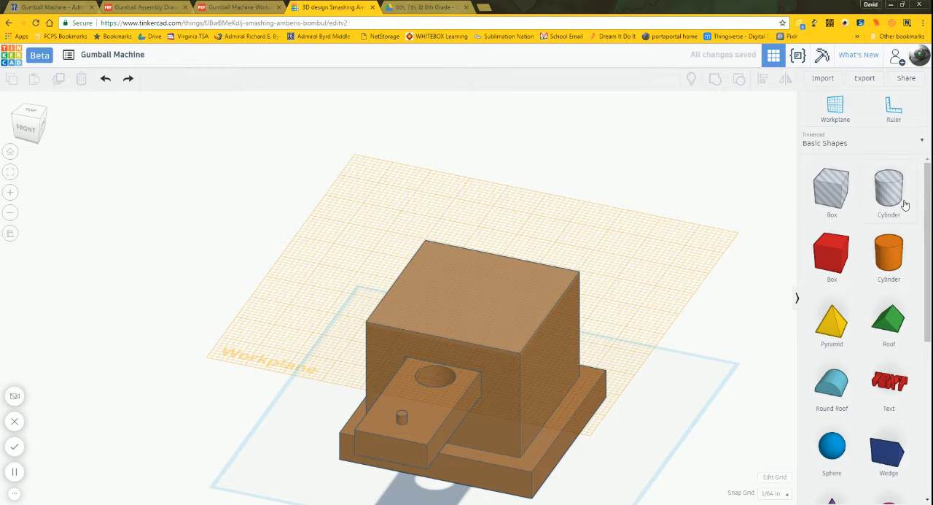
left_click_drag(902, 200, 473, 299)
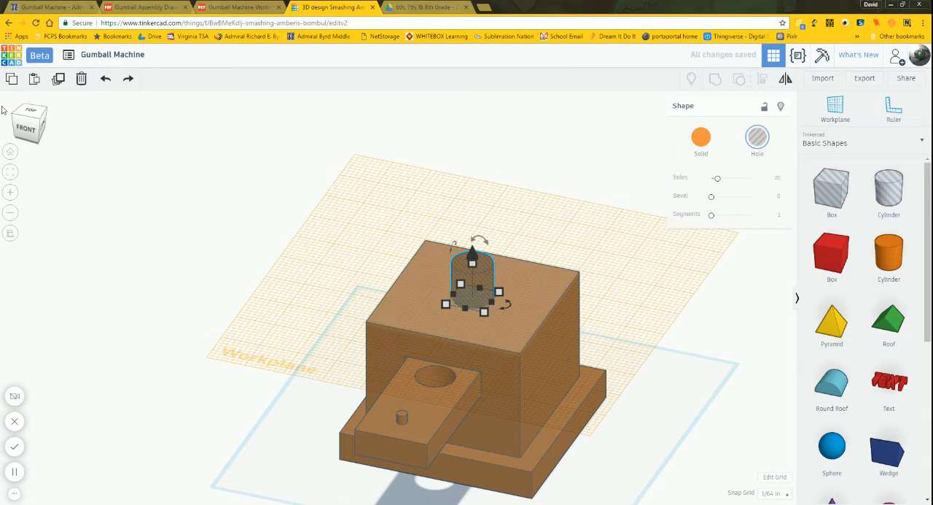
Step: Check the Level C hole's dimensions in the working drawing and set the new cylinder hole to 64 sides
left_click(28, 112)
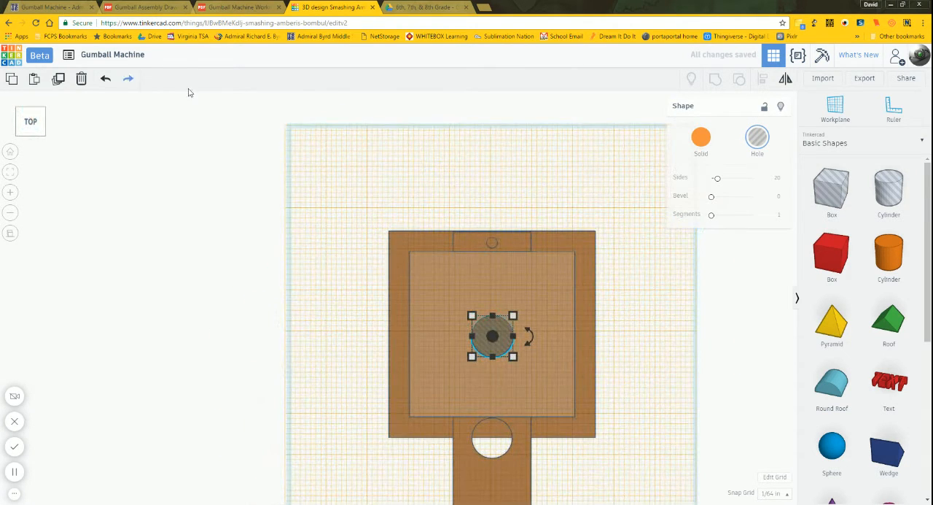
left_click(216, 7)
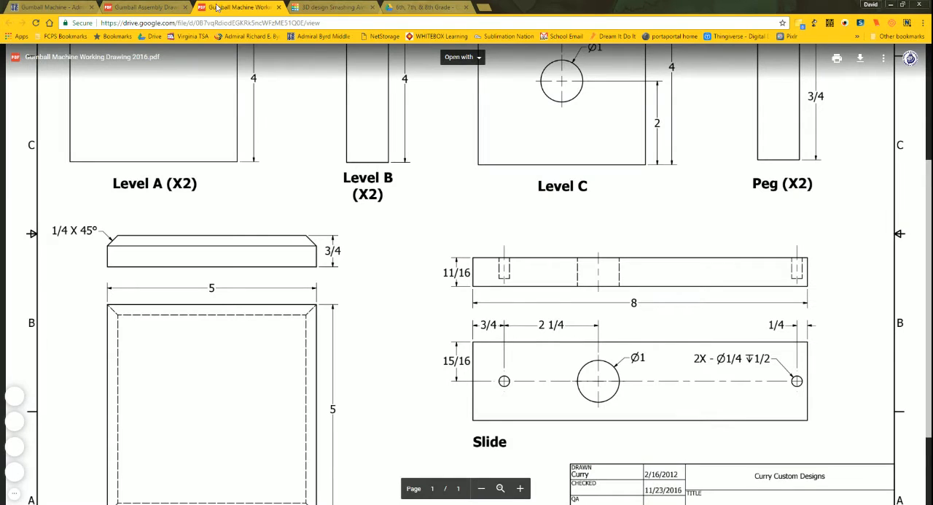
scroll(467, 274, "up", 3)
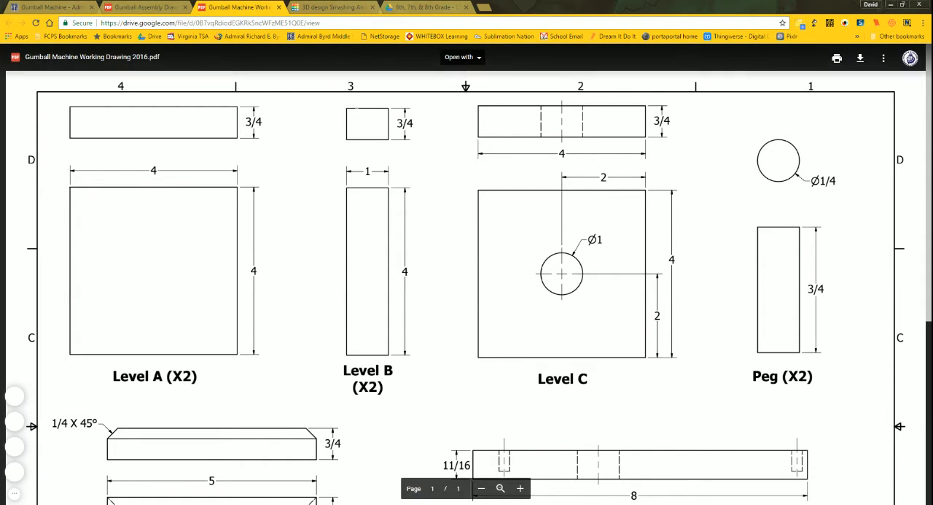
left_click(332, 9)
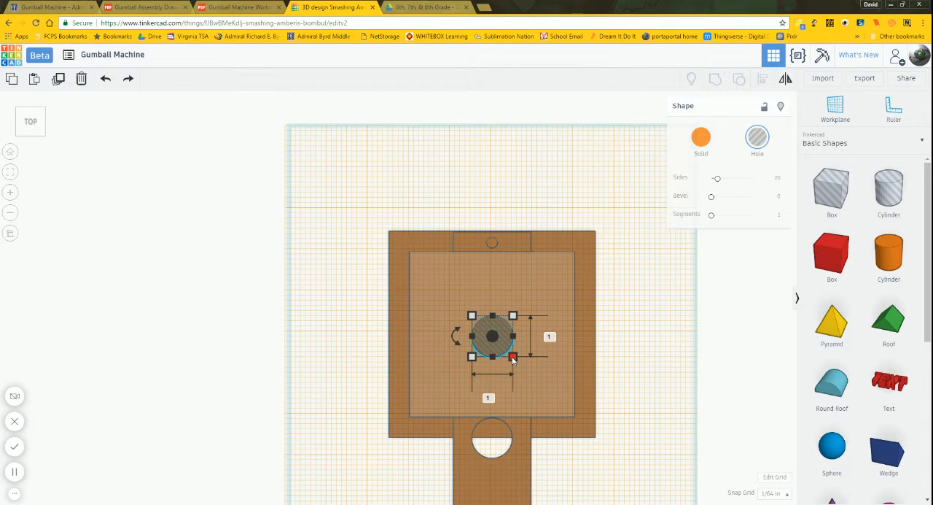
left_click_drag(719, 178, 767, 183)
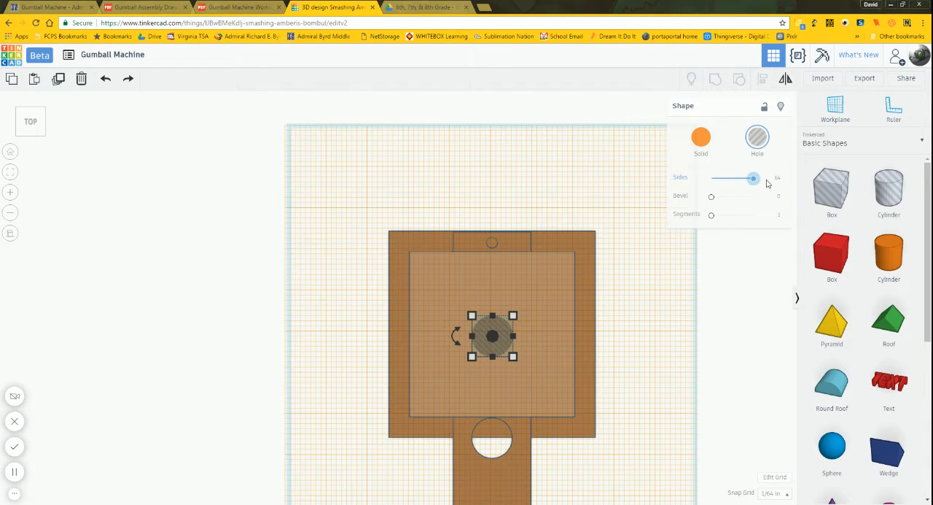
left_click(618, 390)
right_click_drag(619, 389, 600, 376)
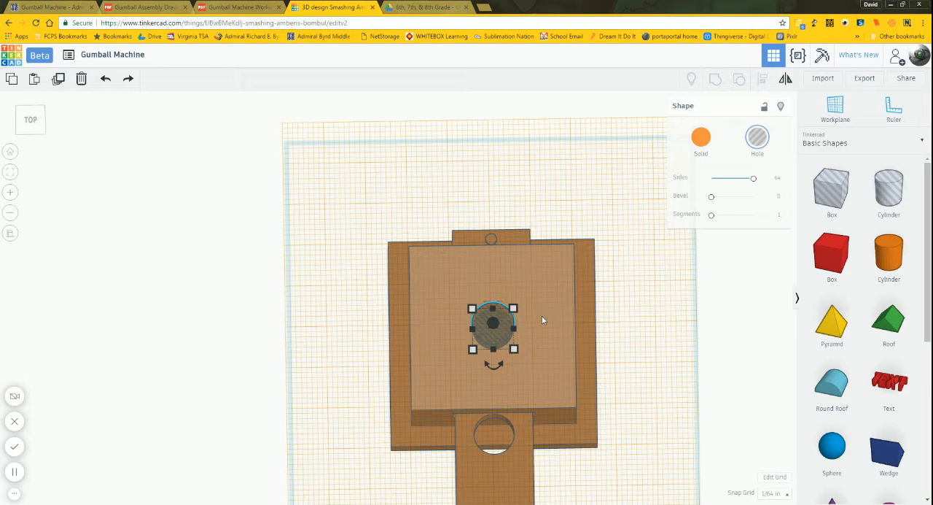
Step: Move the cylinder hole backward until its centre lies on the back edge of the body's top face
left_click(32, 128)
key("Up")
key("Up")
key("Up")
key("Up")
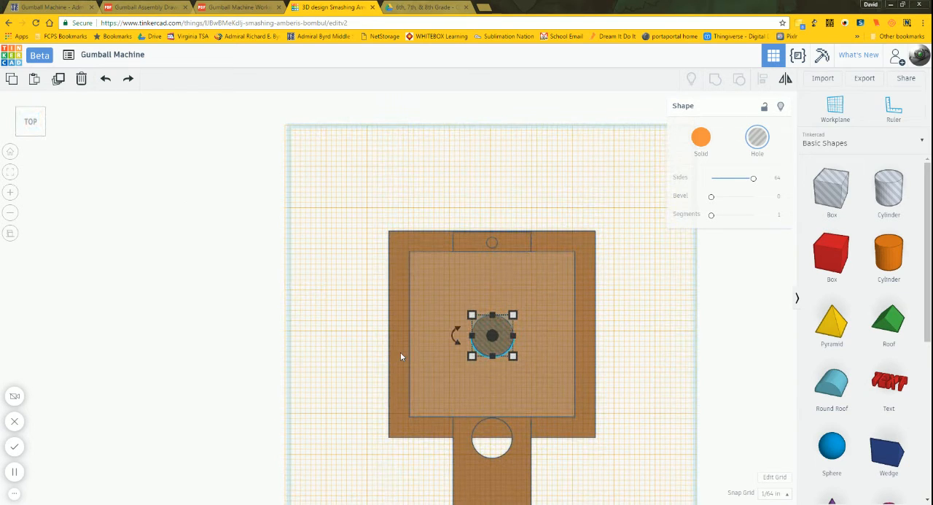
key("Up")
key("Up")
key("Up")
key("Up")
key("Up")
key("Up")
key("Up")
key("Up")
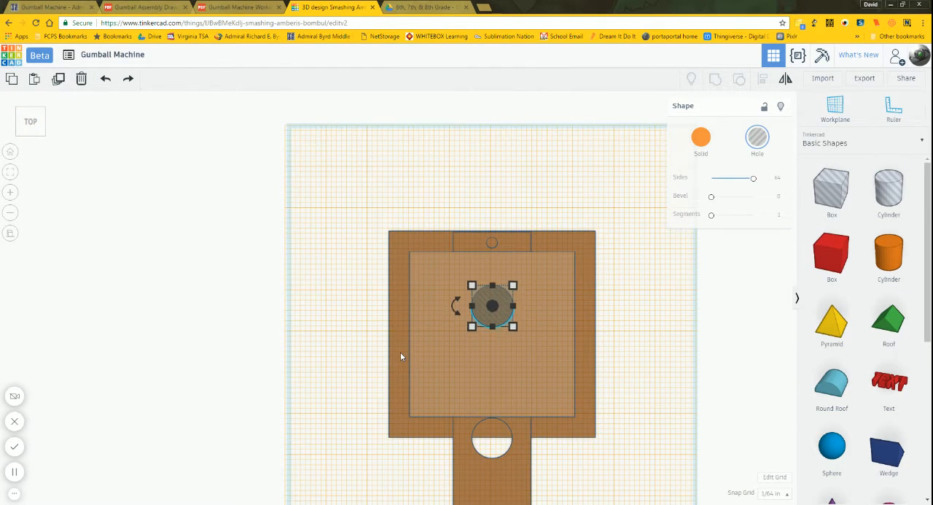
key("Up")
key("Up")
key("Up")
key("Up")
key("Up")
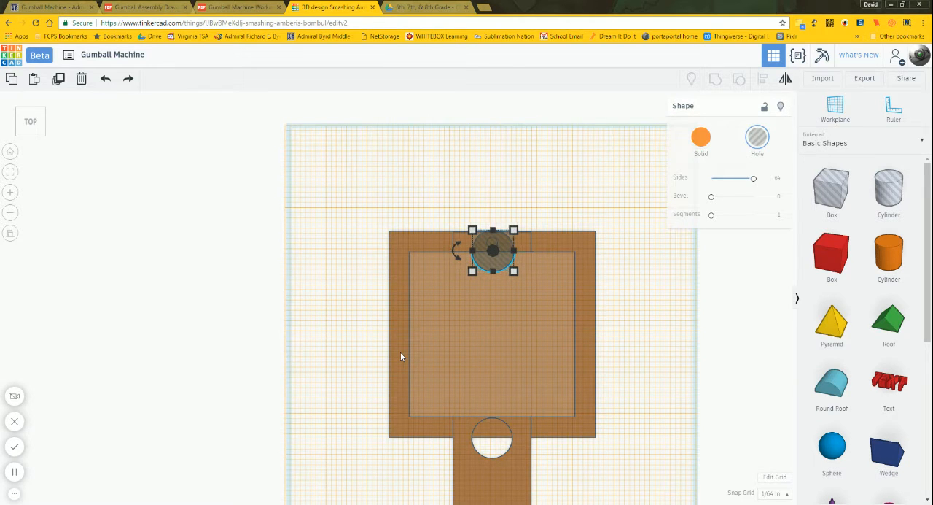
Step: Move the cylinder hole sideways along the back edge until its centre sits on the back right corner of the body's top face
key("Right")
key("Right")
key("Right")
key("Right")
key("Right")
key("Right")
key("Right")
key("Right")
key("Right")
key("Right")
key("Right")
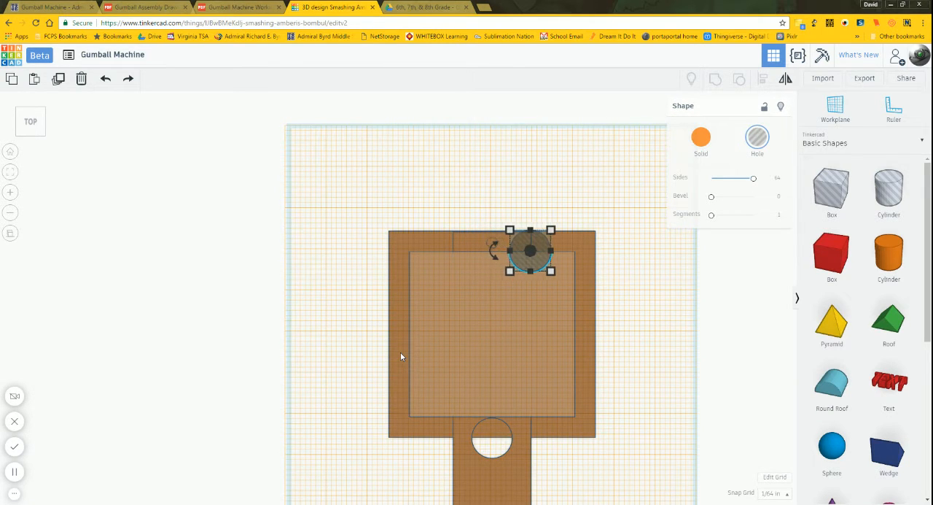
key("Right")
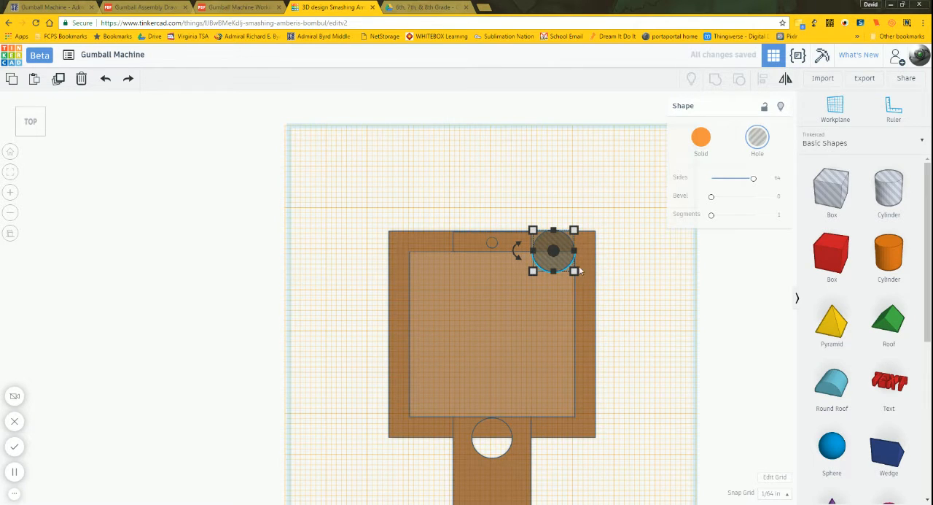
key("Right")
key("Right")
key("Right")
key("Right")
key("Right")
key("Right")
key("Right")
key("Right")
key("Right")
key("Right")
key("Right")
key("Right")
key("Right")
key("Right")
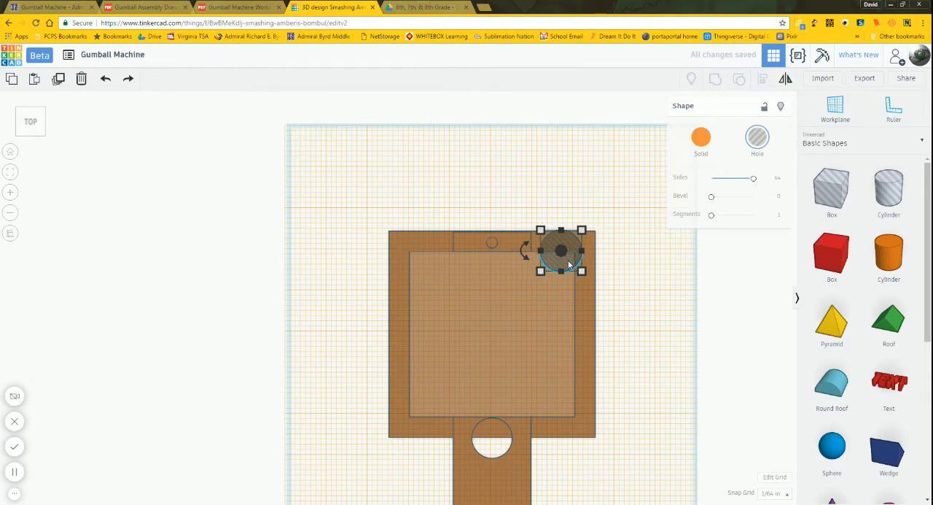
key("Right")
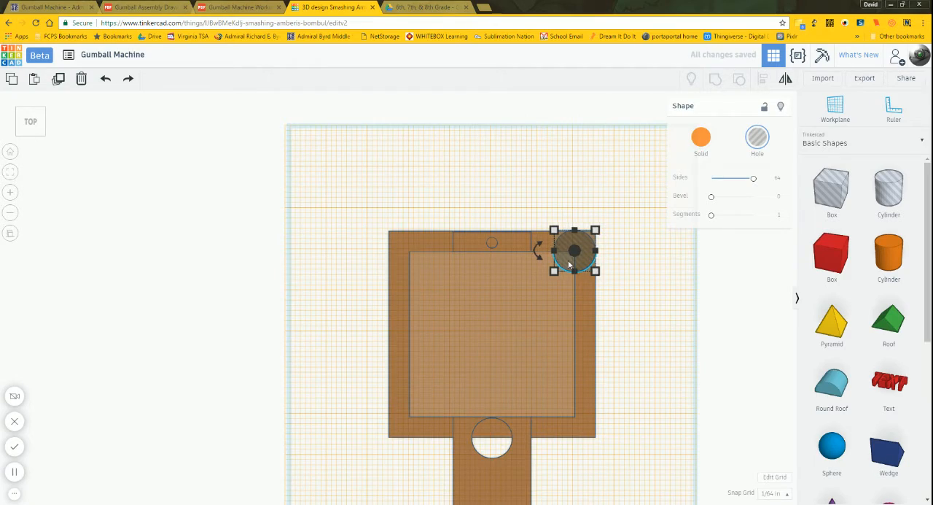
Step: Nudge the cylinder hole forward at the back right corner until its rear edge is flush with the base's back edge
scroll(569, 264, "up", 5)
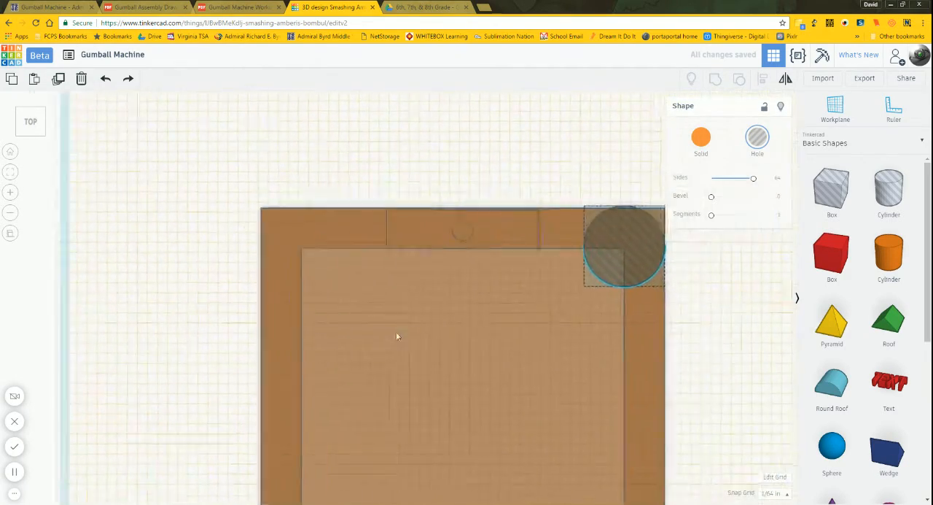
middle_click_drag(396, 333, 269, 345)
scroll(537, 290, "up", 4)
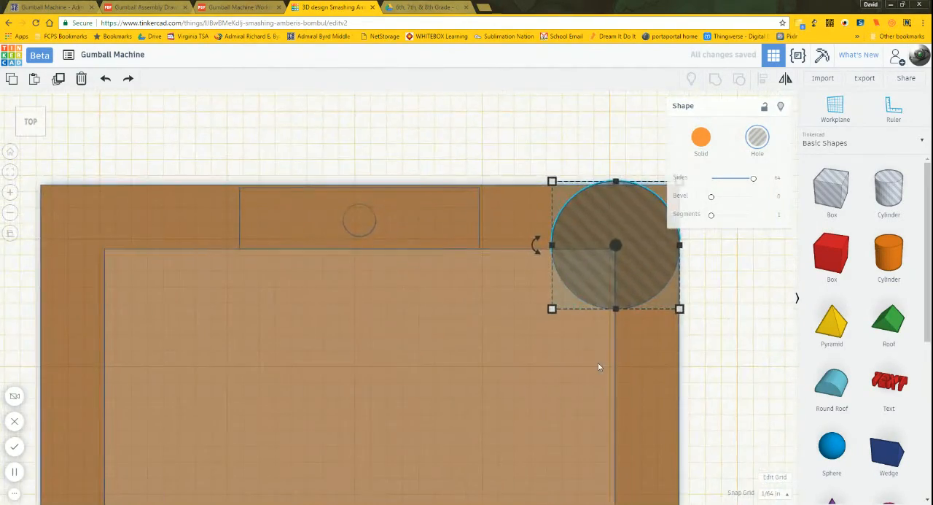
middle_click_drag(508, 363, 448, 375)
scroll(580, 285, "up", 3)
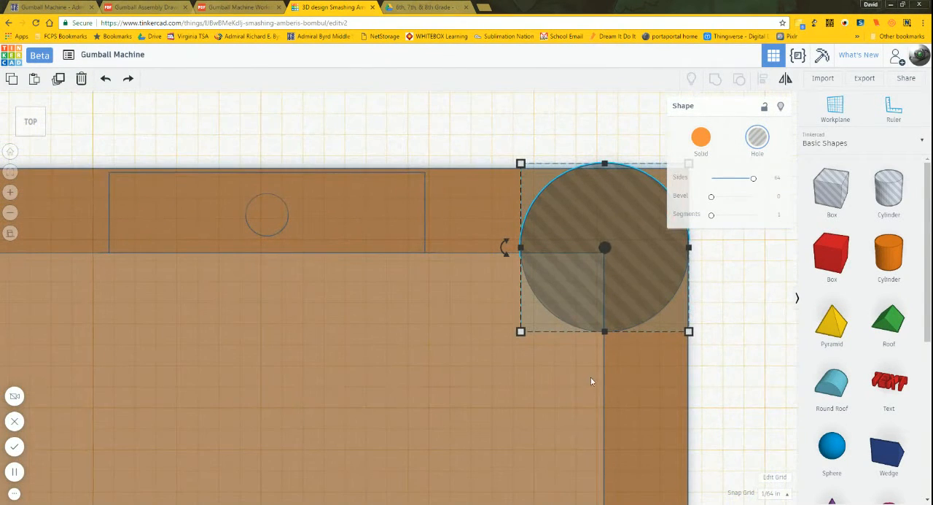
middle_click_drag(591, 381, 431, 385)
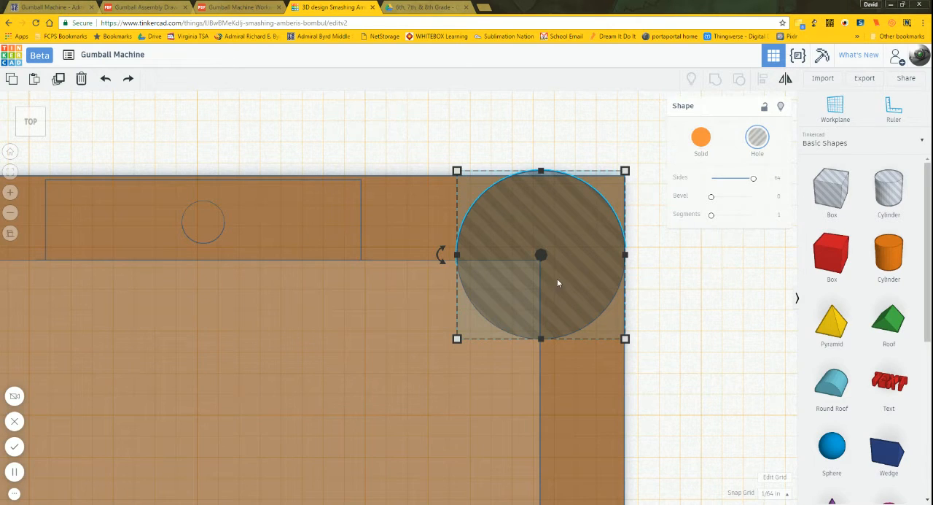
key("Down")
key("Down")
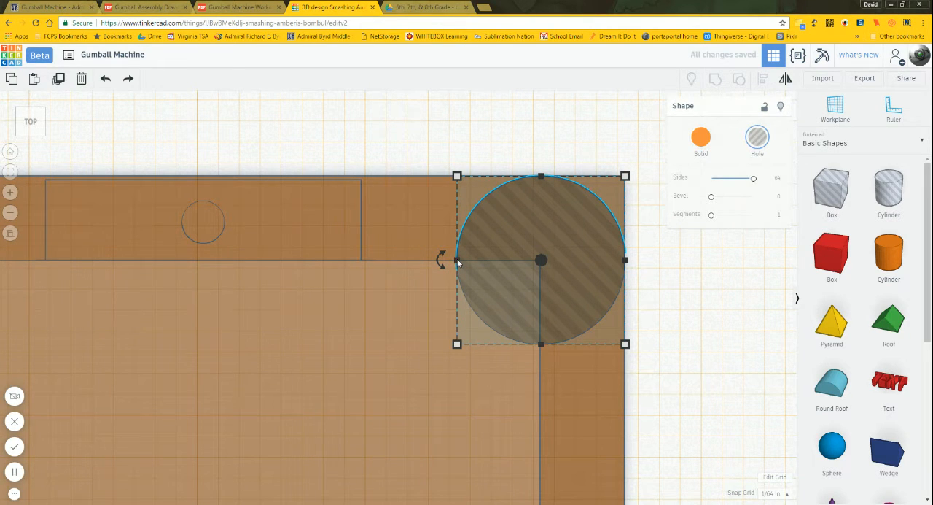
Step: Turn the snap grid off and fine-tune the cylinder hole sideways until it is flush with the base's right edge
mouse_move(453, 263)
left_click(781, 495)
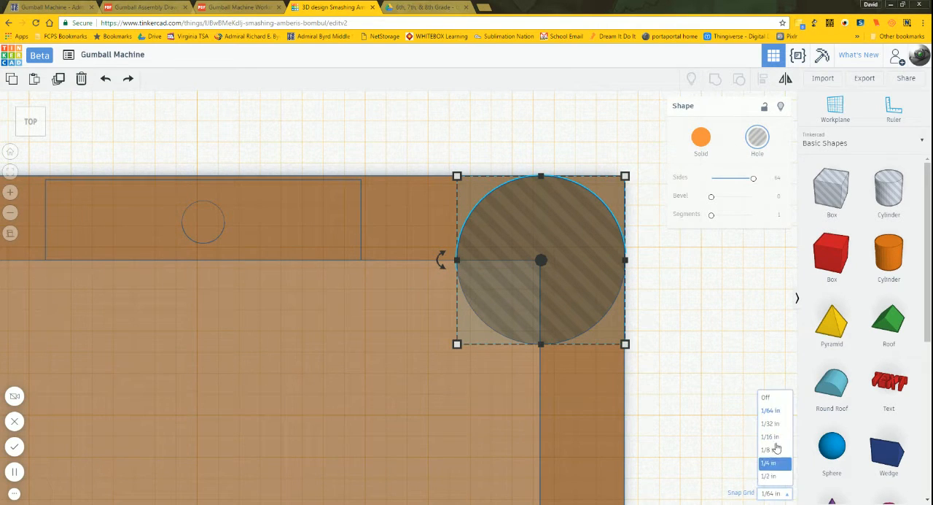
left_click(776, 398)
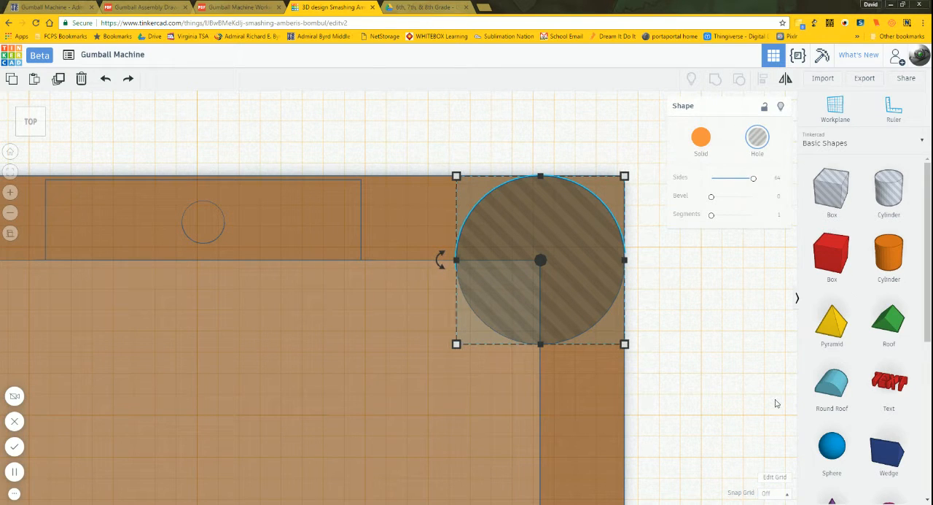
left_click(765, 408)
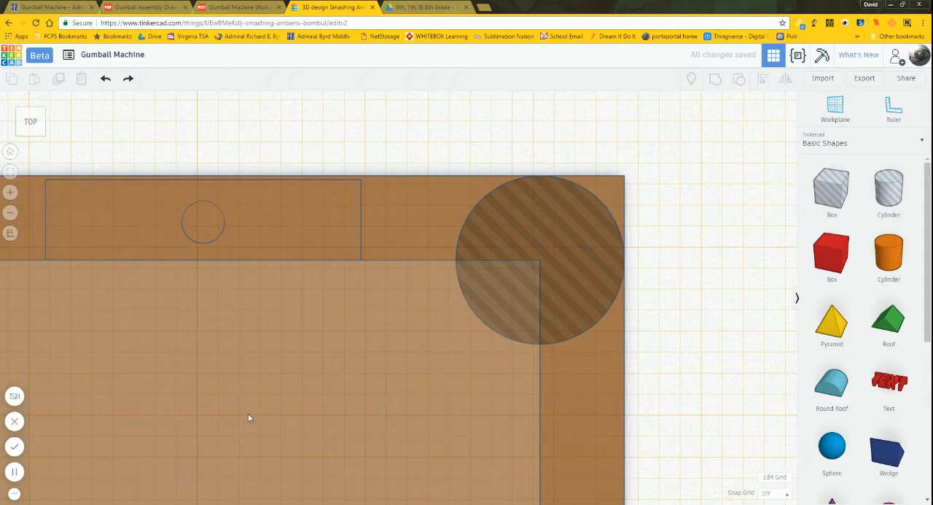
Step: Set the snap grid to 1/2 in and move the cylinder hole 2 inches left along the base's back edge
scroll(474, 150, "down", 5)
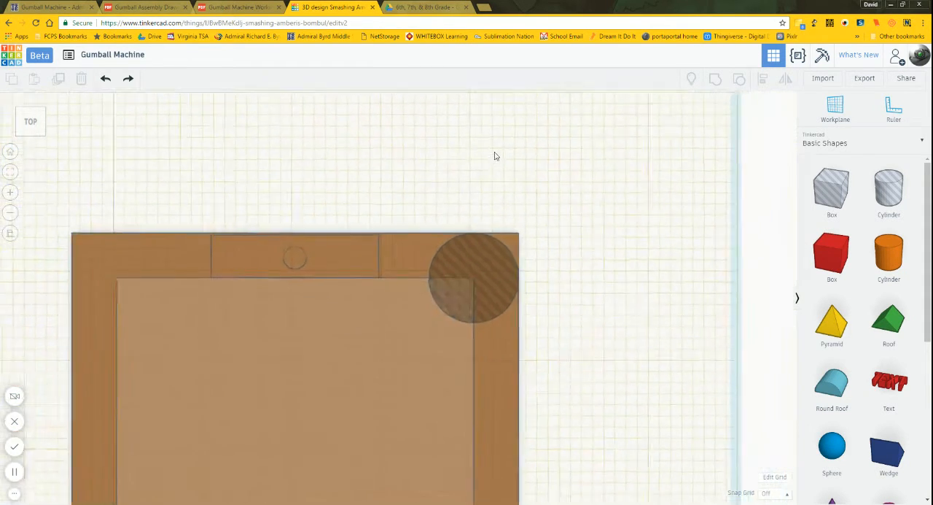
scroll(494, 155, "down", 3)
left_click(455, 276)
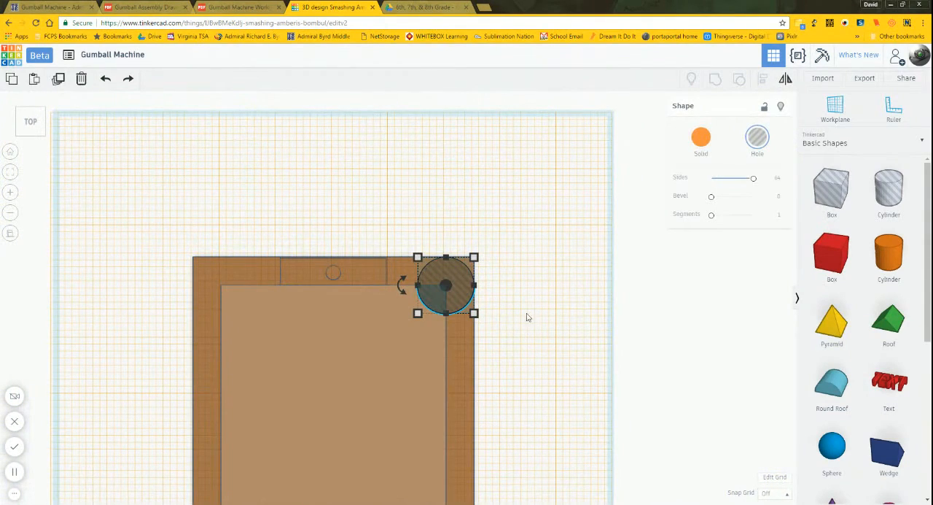
left_click(775, 492)
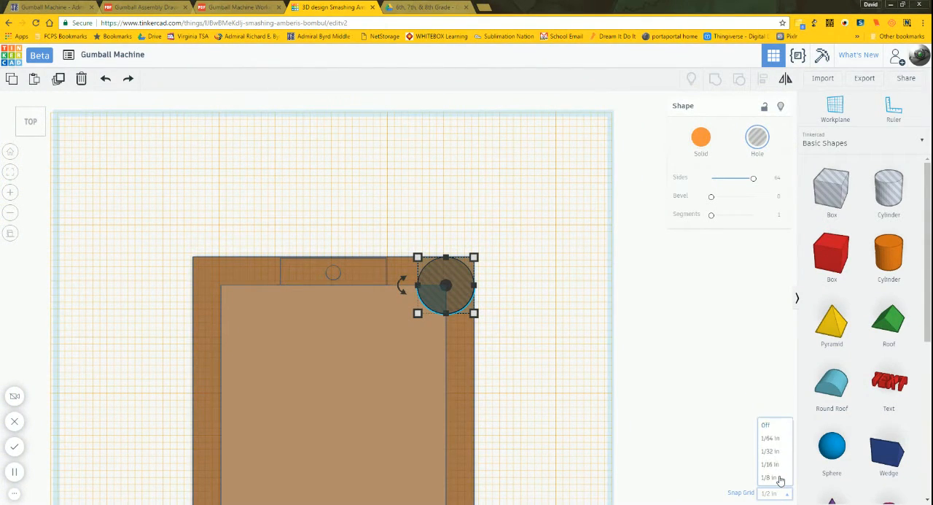
key("Left")
key("Left")
key("Left")
key("Left")
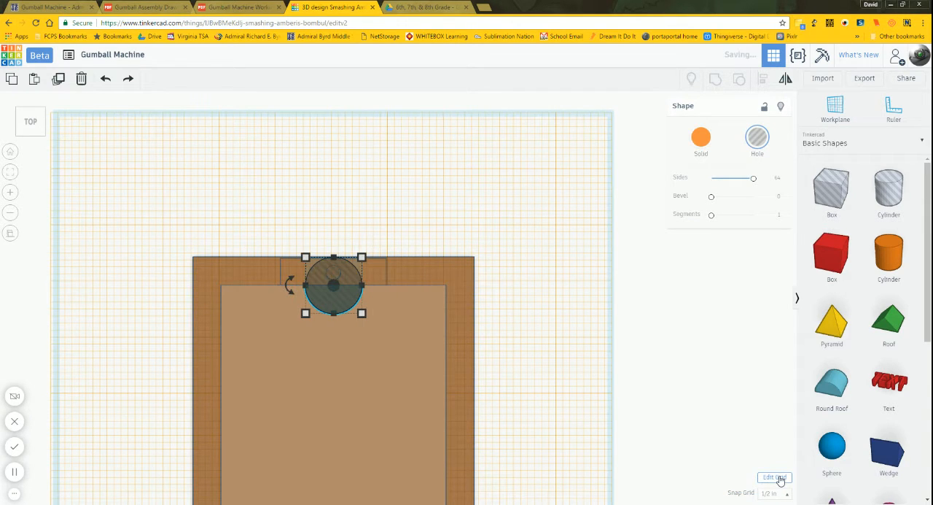
Step: Move the cylinder hole 2 inches forward so it sits at the centre of the body's top face
key("Down")
key("Down")
key("Down")
key("Down")
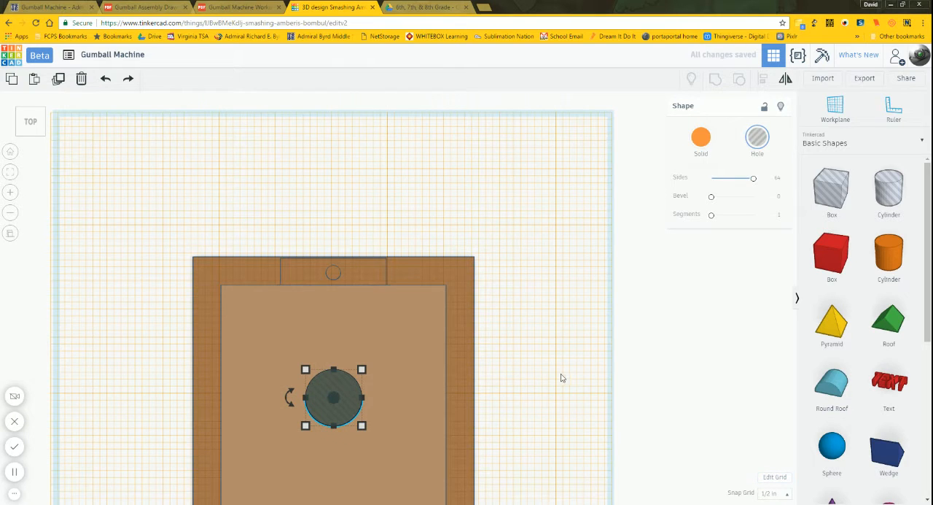
Step: Lower the cylinder hole 1/2 in, set the snap grid to 1/8 in, and sink it further until nearly level with the body's top face
middle_click_drag(560, 363, 568, 204)
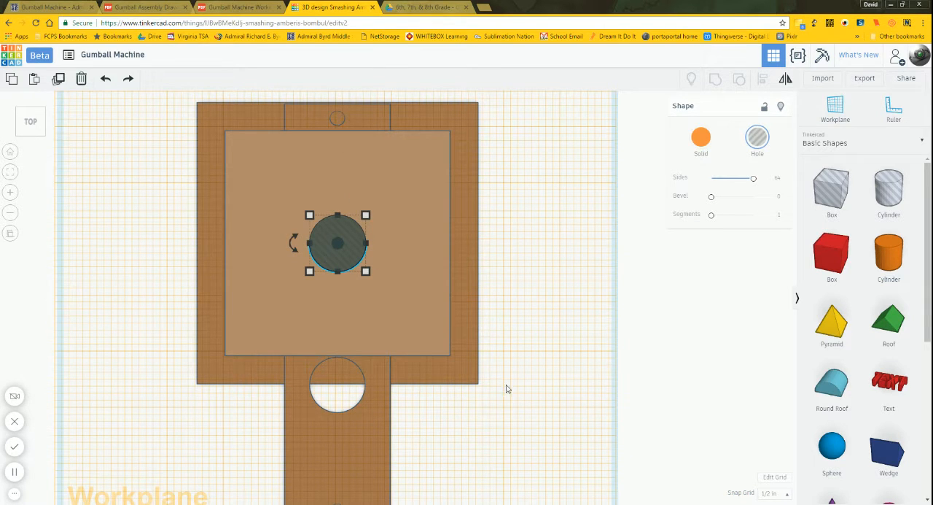
right_click_drag(509, 389, 503, 271)
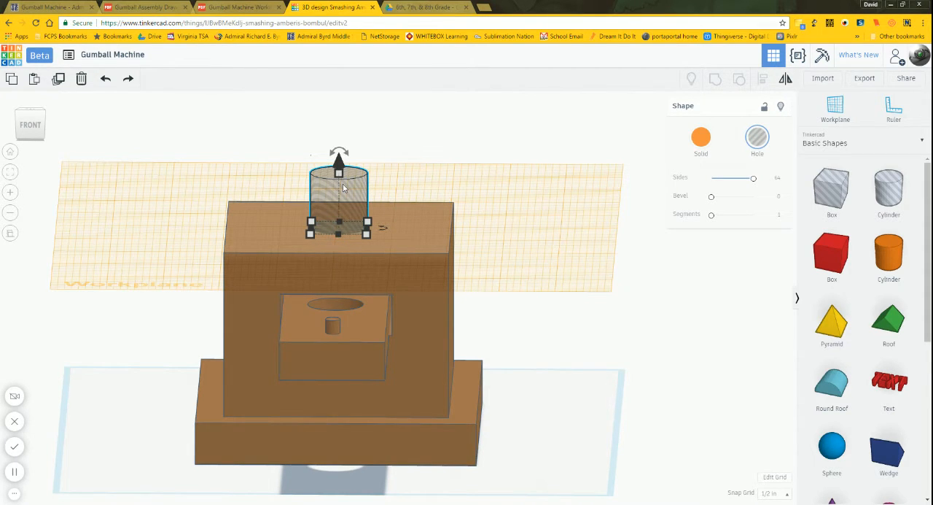
left_click_drag(338, 161, 342, 195)
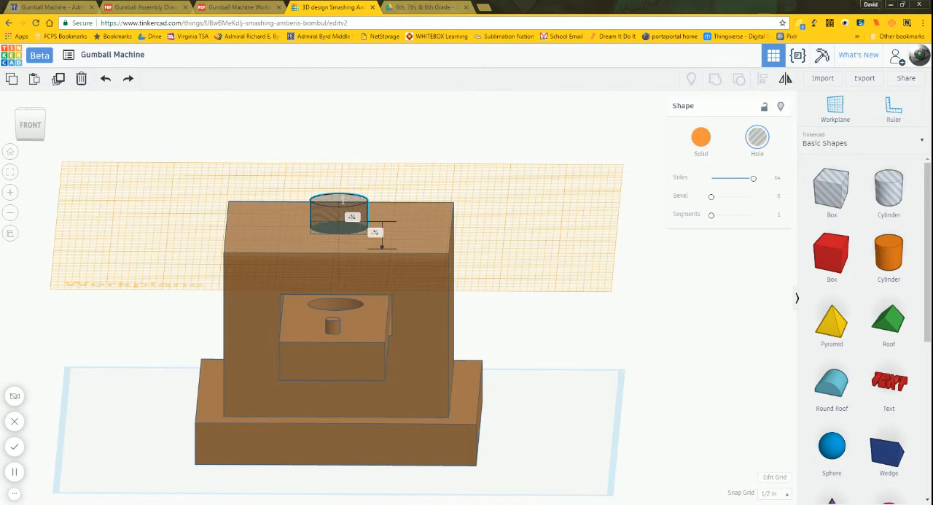
left_click(790, 496)
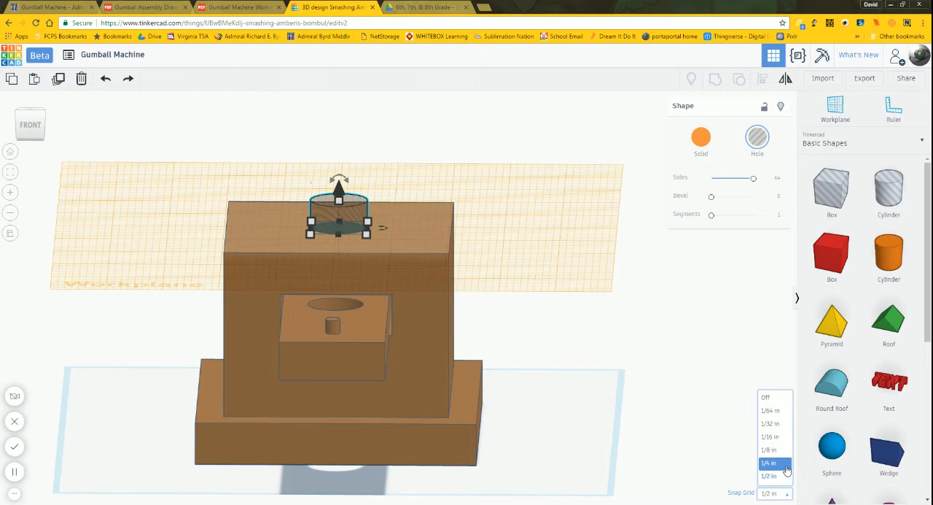
left_click(770, 449)
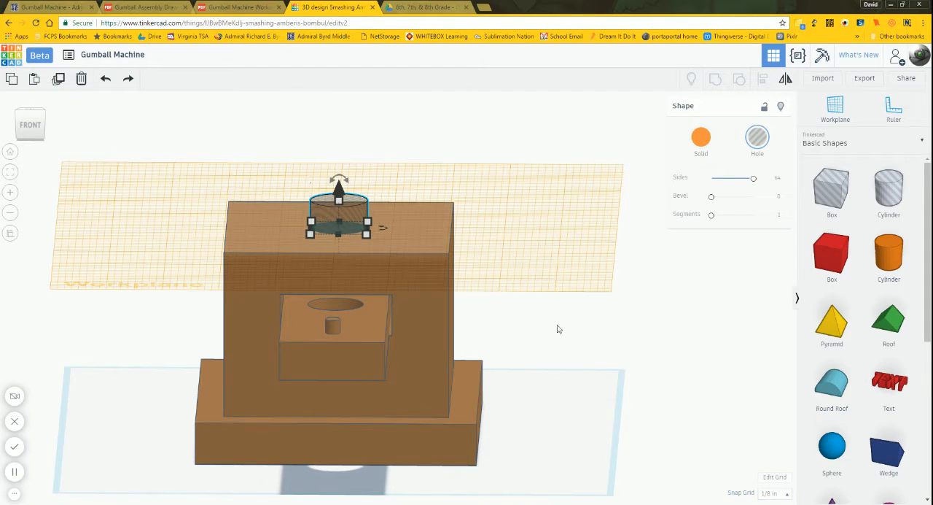
left_click_drag(337, 189, 342, 212)
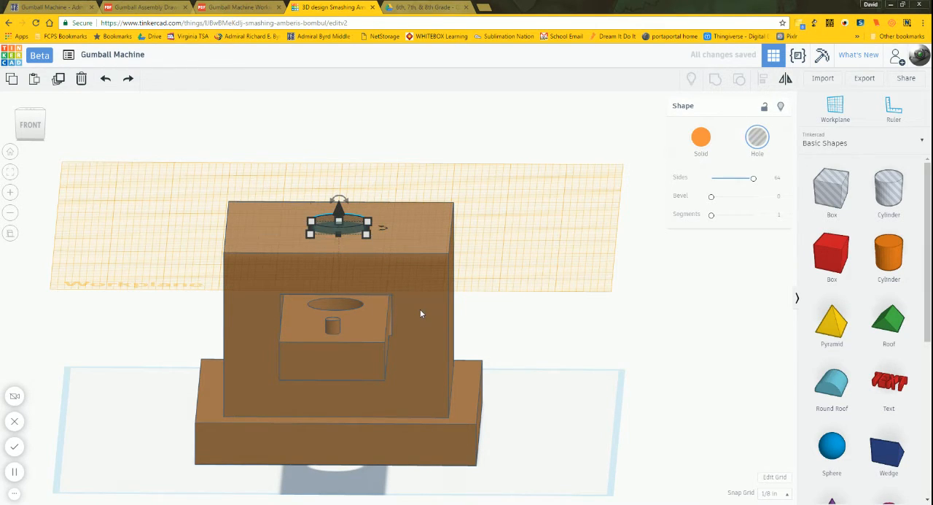
left_click(546, 313)
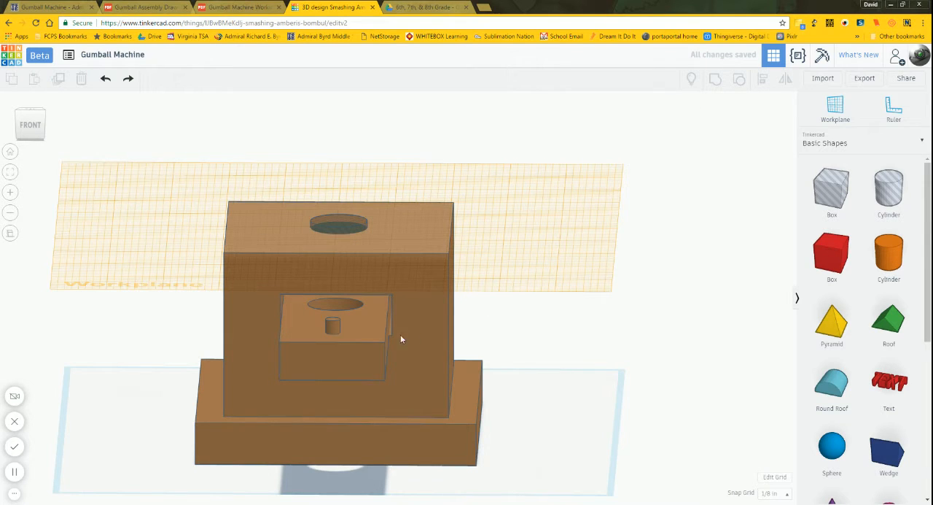
Step: Return the workplane to the default grid and group the cylinder hole with the body to cut the top opening
left_click(829, 118)
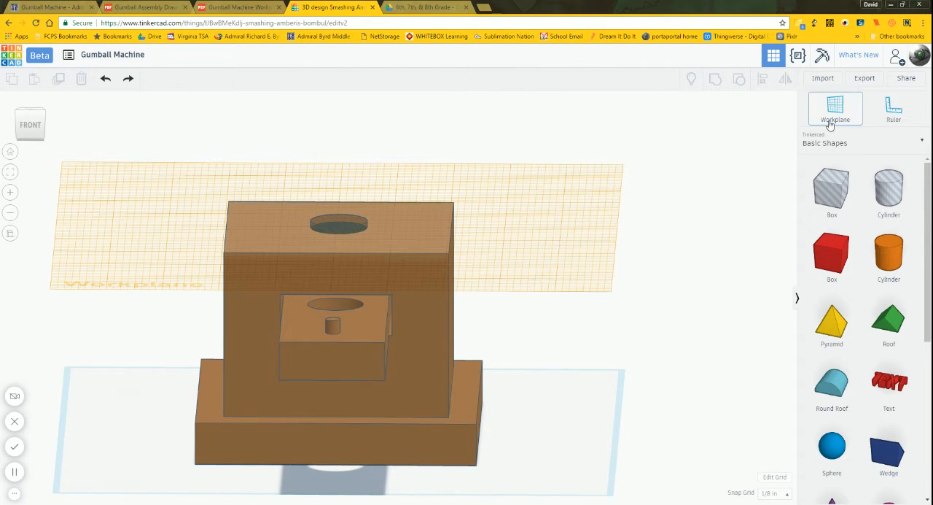
left_click(661, 297)
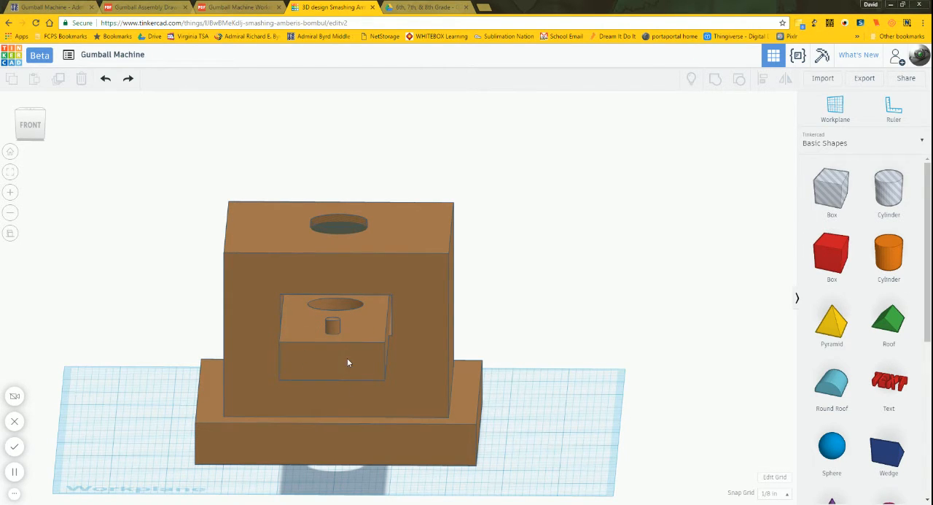
left_click(423, 268)
left_click(536, 275)
left_click(421, 267)
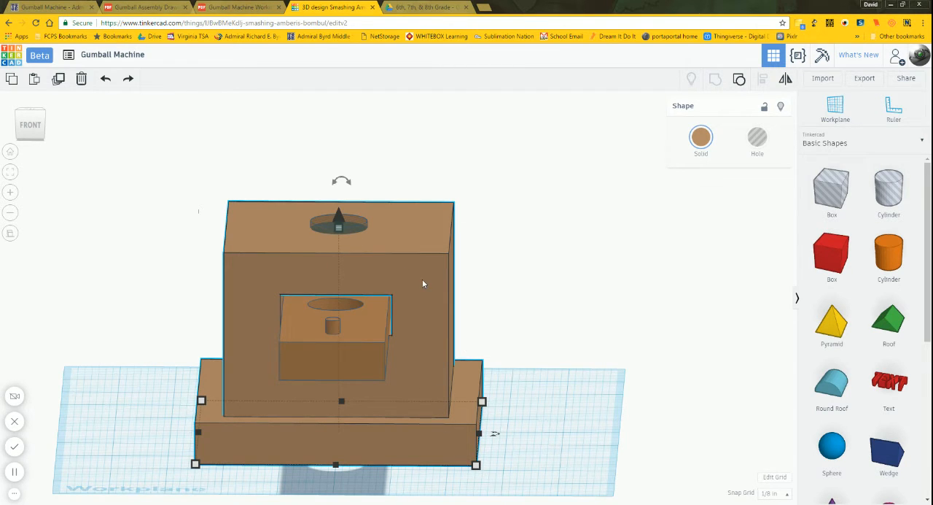
left_click(356, 228, "shift")
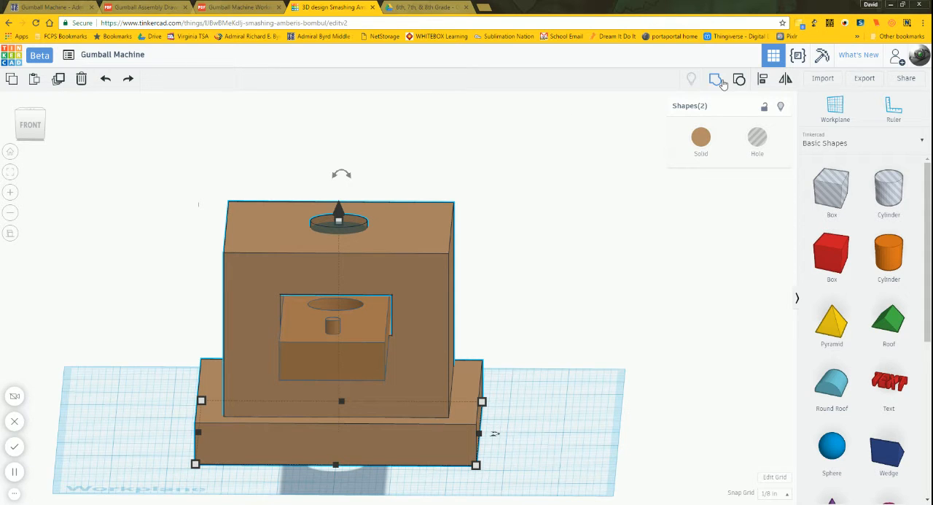
left_click(717, 83)
left_click(556, 259)
Step: Inspect the cut opening and the separate body and slide, and examine the base's details in the assembly and working drawings
right_click_drag(556, 260, 557, 355)
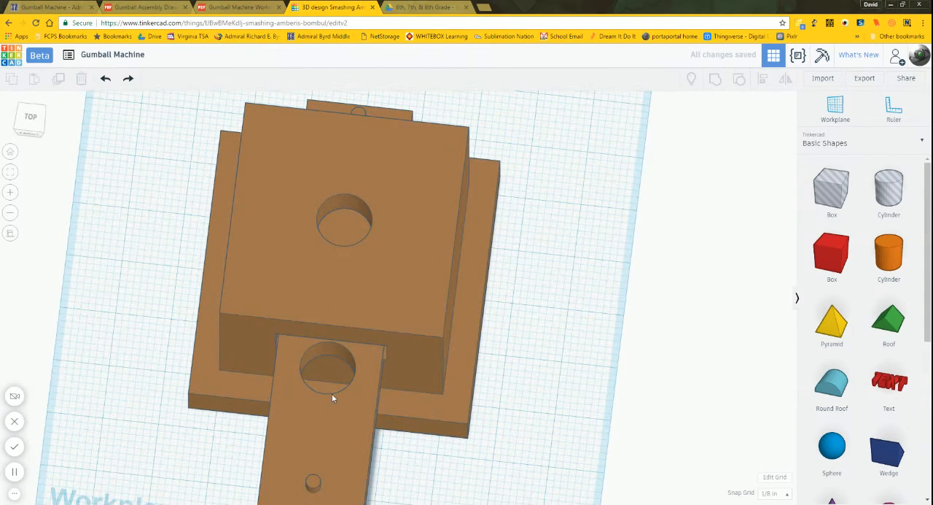
left_click(433, 253)
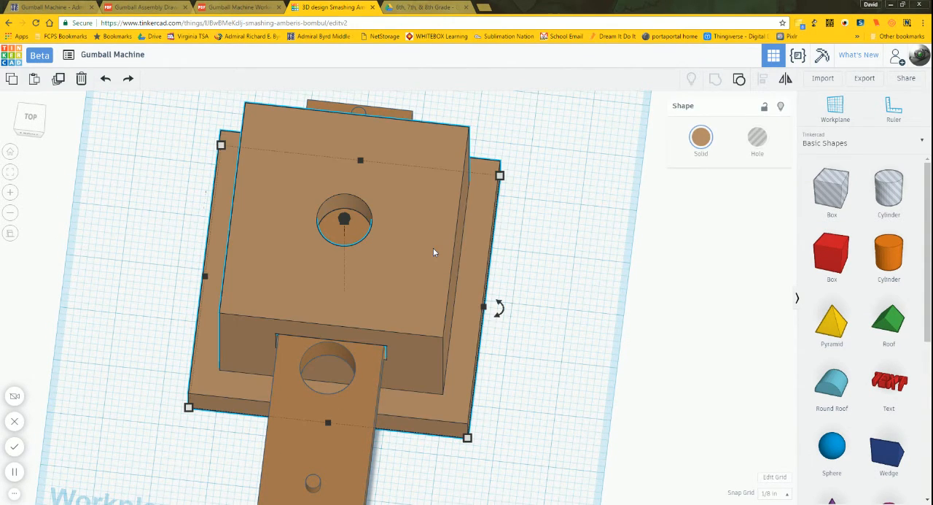
left_click(357, 452)
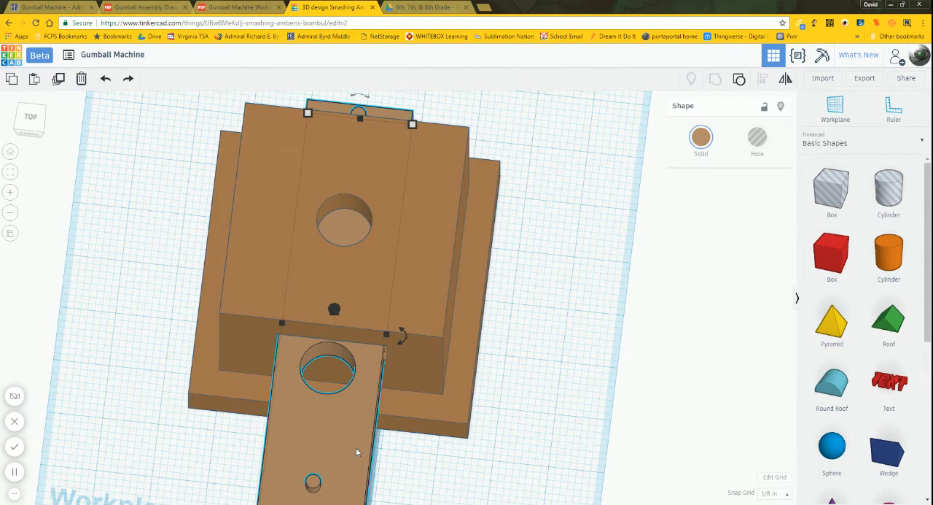
left_click(578, 357)
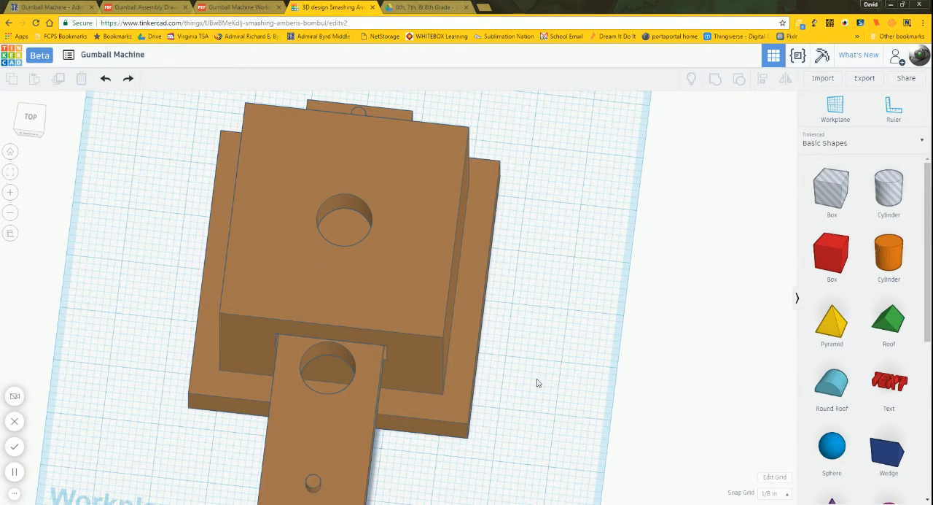
right_click_drag(535, 382, 440, 323)
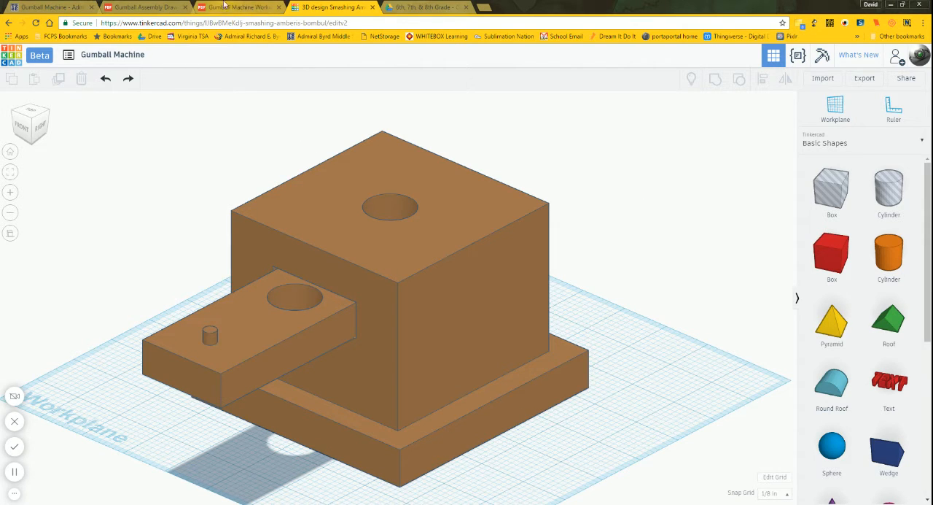
left_click(174, 7)
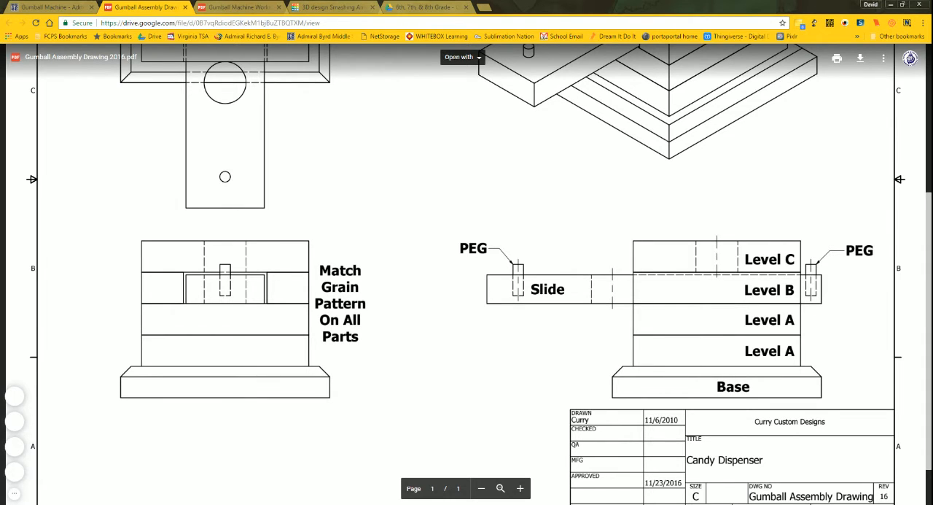
left_click(231, 8)
scroll(467, 277, "down", 5)
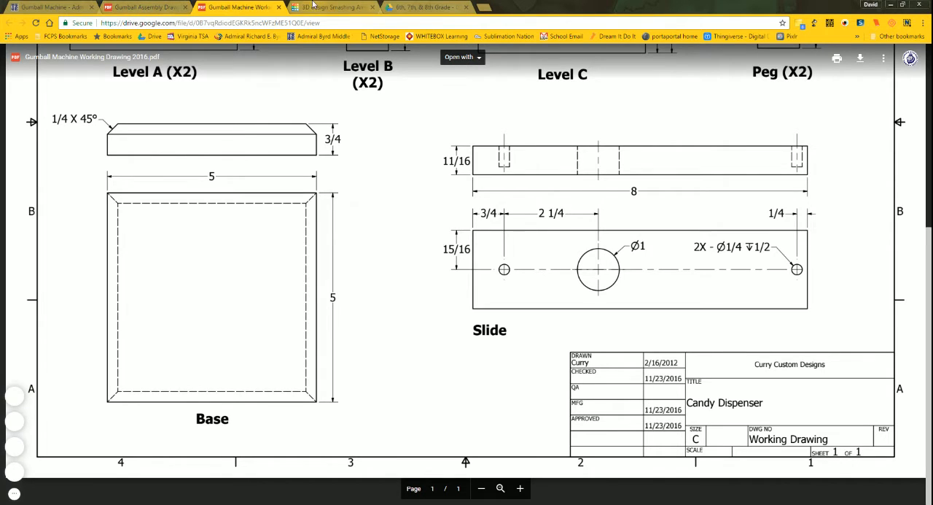
left_click(315, 5)
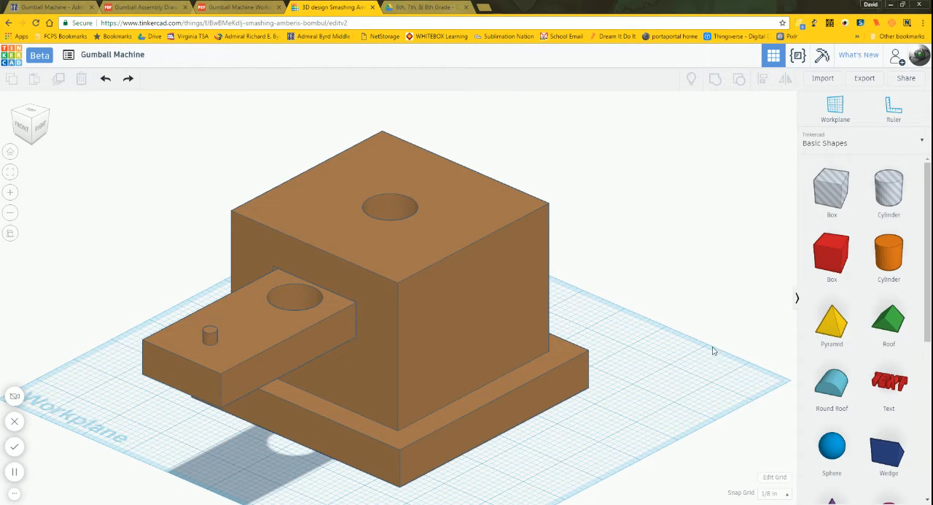
Step: Add a solid box to the workplane beside the right side of the base
left_click_drag(834, 266, 450, 489)
right_click_drag(508, 488, 622, 451)
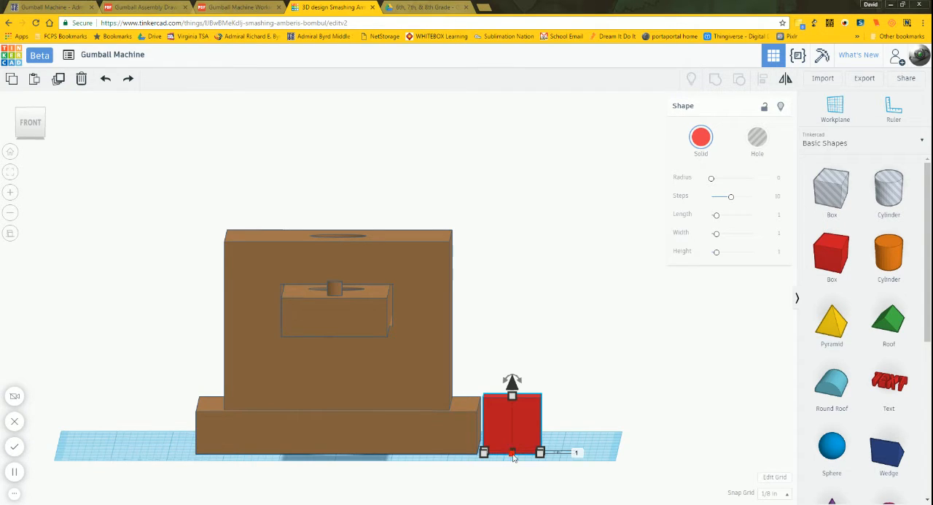
scroll(508, 490, "up", 1)
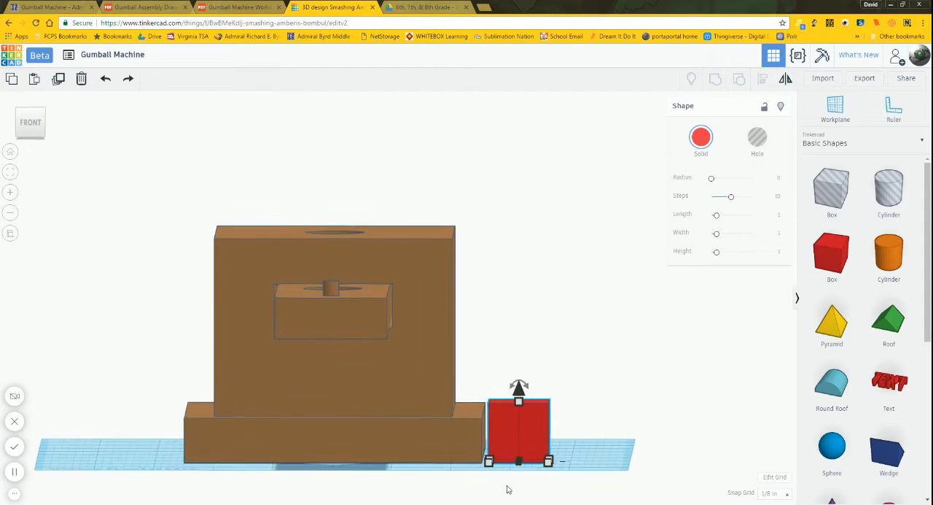
scroll(425, 425, "up", 2)
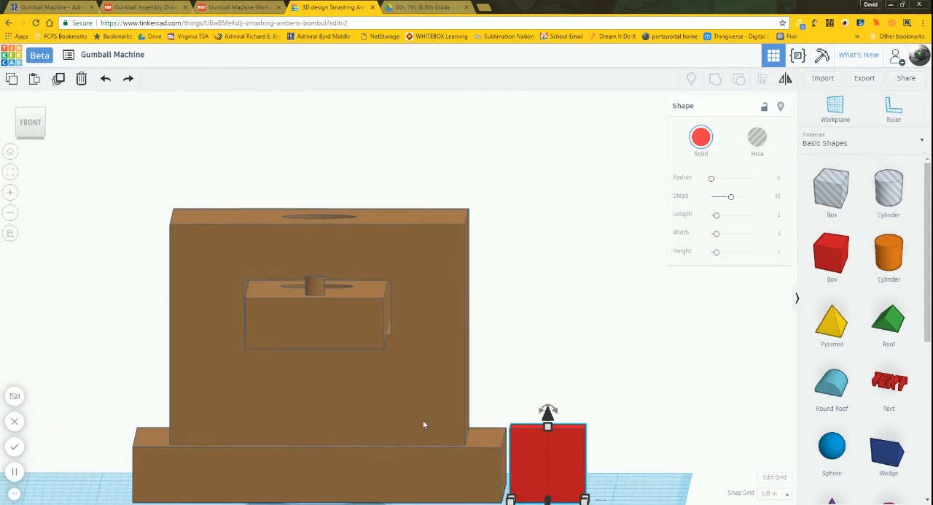
Step: Move the solid box 1/8 in toward the base, up against its right side, and check the joint from the front
left_click(25, 127)
left_click(12, 172)
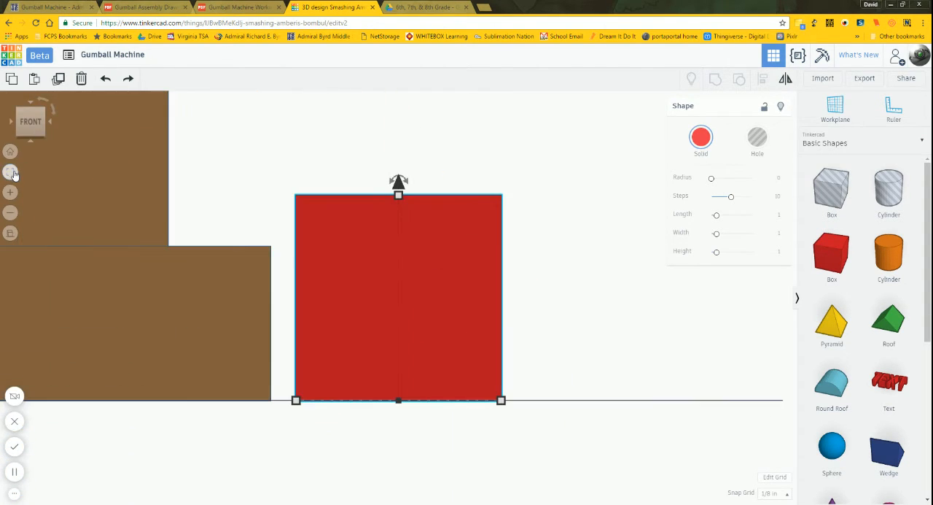
key("Left")
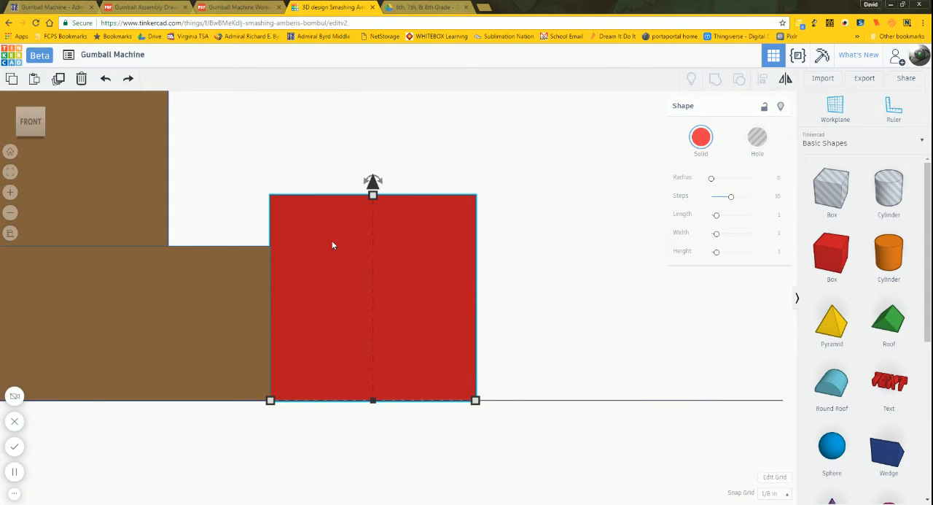
left_click(527, 265)
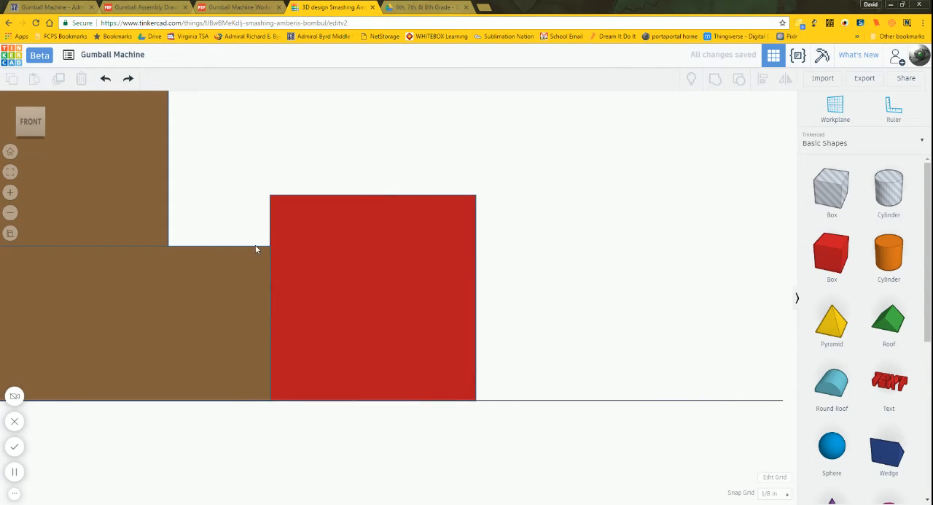
scroll(256, 249, "up", 5)
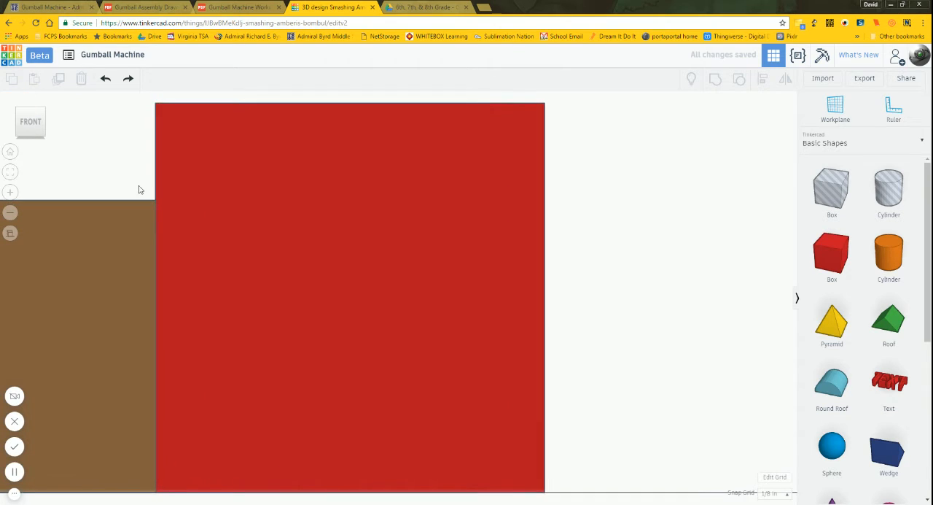
middle_click_drag(140, 190, 690, 284)
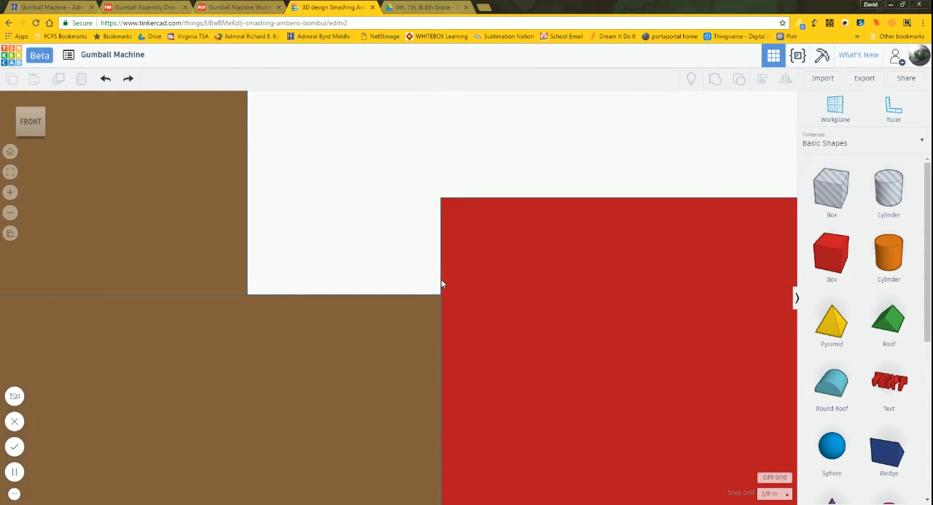
Step: Turn the snap grid off and finely nudge the box sideways until it sits flush against the base's right side
left_click(768, 494)
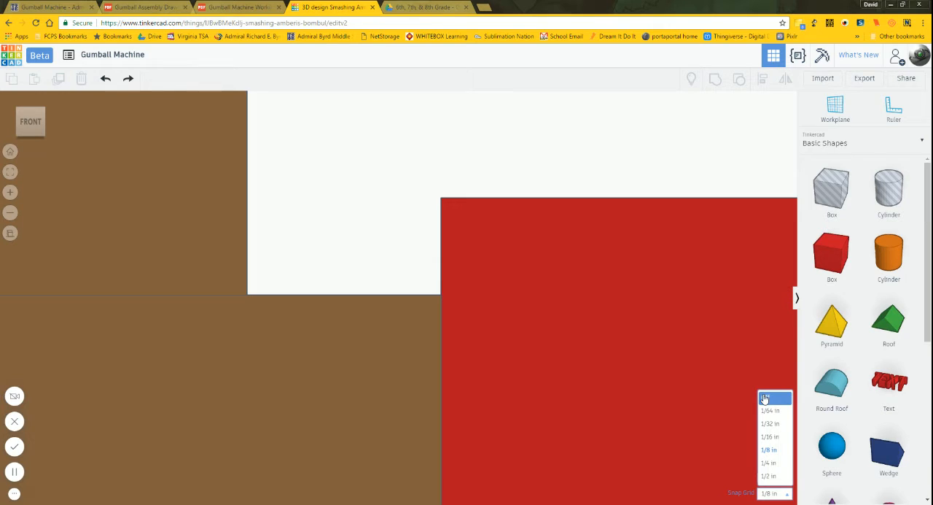
left_click(764, 398)
left_click(605, 304)
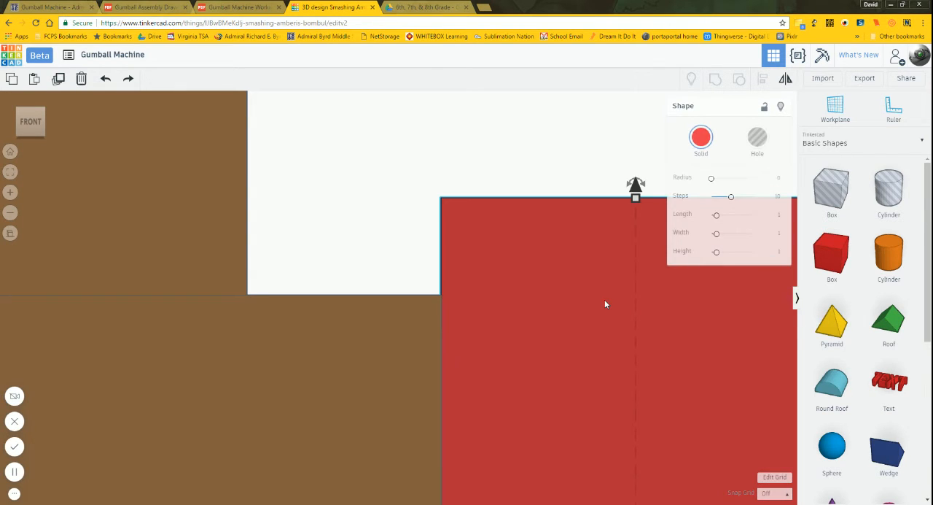
key("Right")
key("Right")
key("Right")
key("Right")
key("Right")
key("Left")
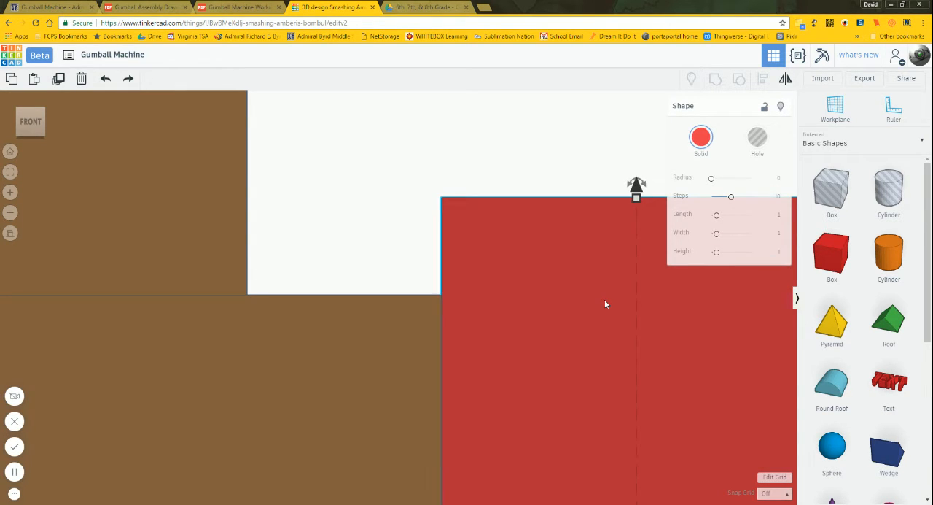
left_click(382, 245)
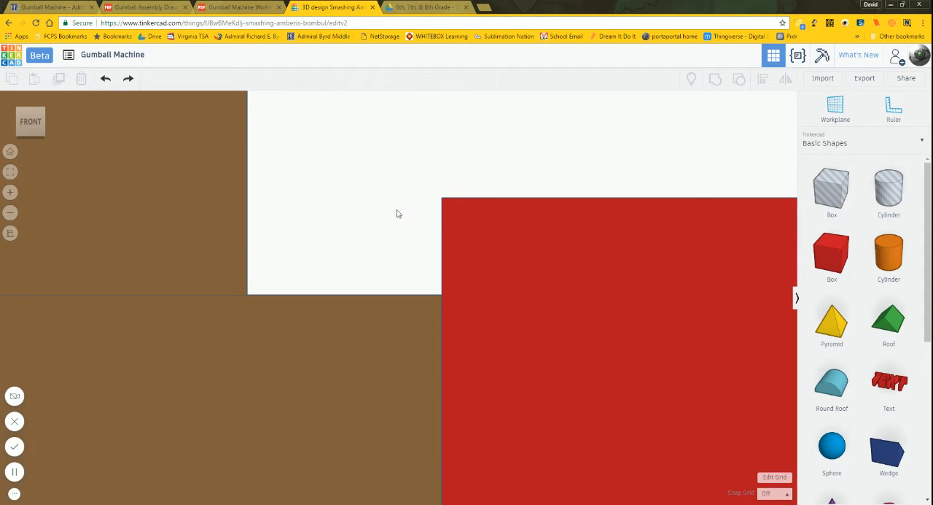
left_click(481, 257)
scroll(383, 201, "down", 5)
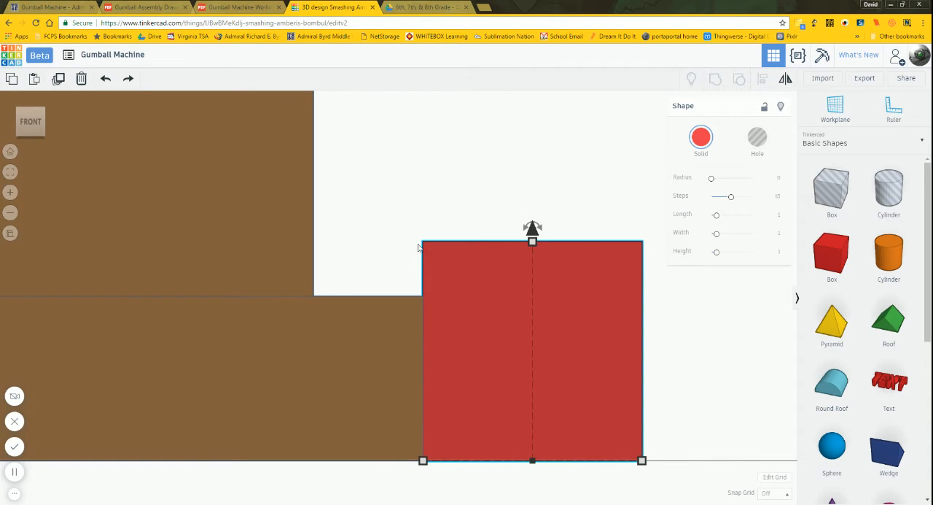
left_click(424, 212)
scroll(433, 213, "up", 3)
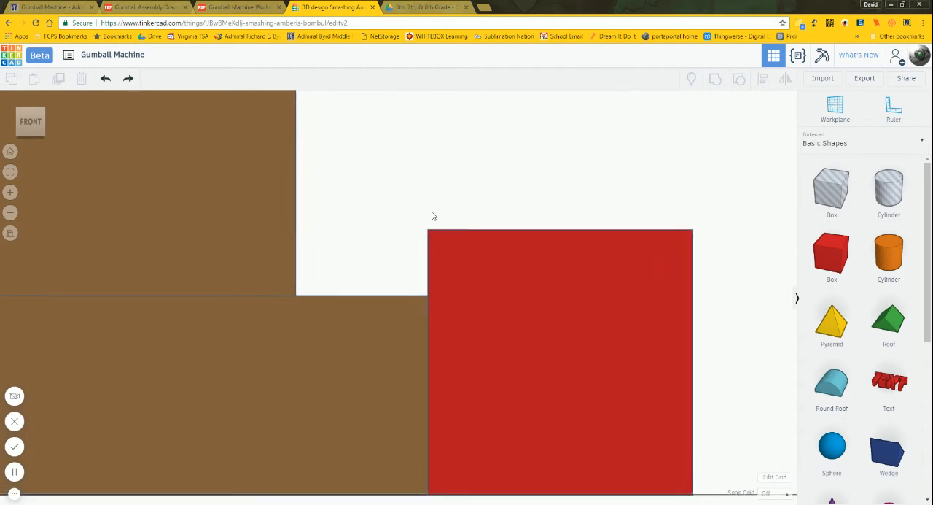
scroll(491, 205, "down", 4)
scroll(523, 209, "down", 5)
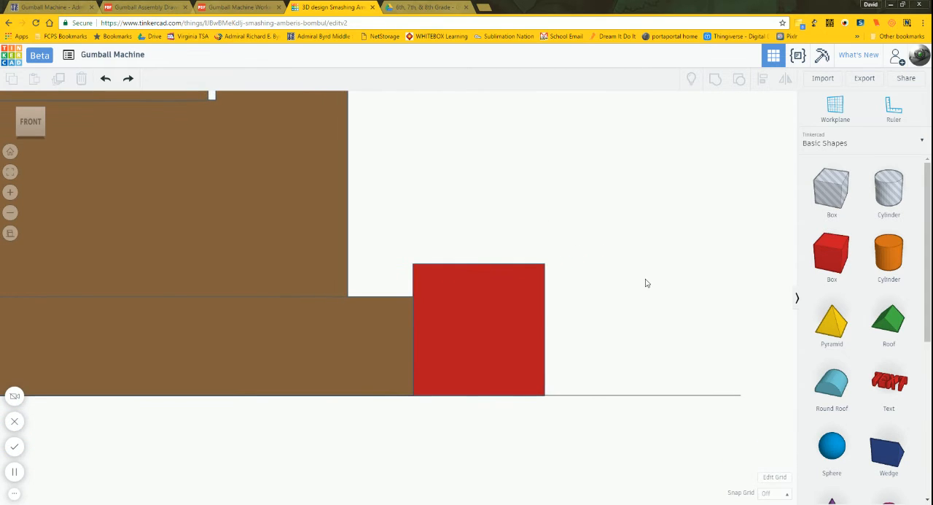
Step: Stretch the solid box forward so it extends well past the base's front face, and inspect it from several angles
right_click_drag(625, 298, 421, 402)
left_click(421, 402)
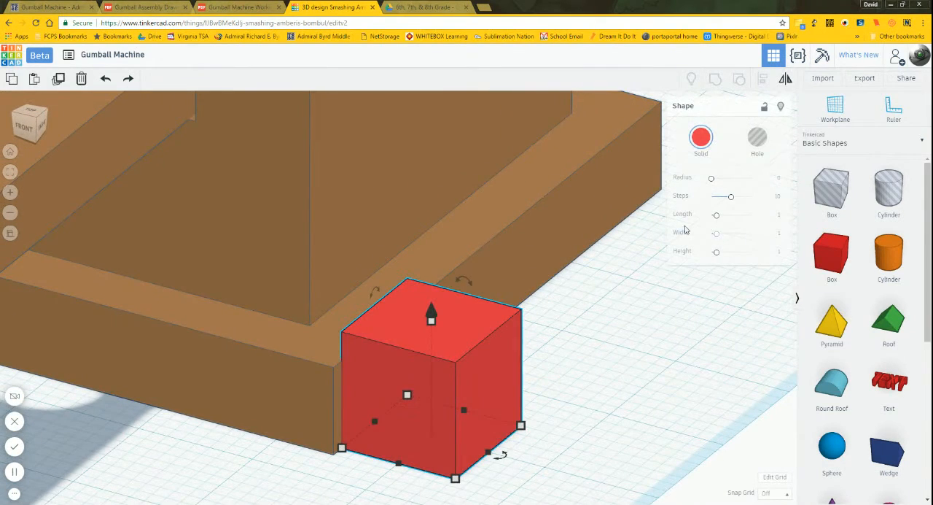
scroll(637, 311, "down", 4)
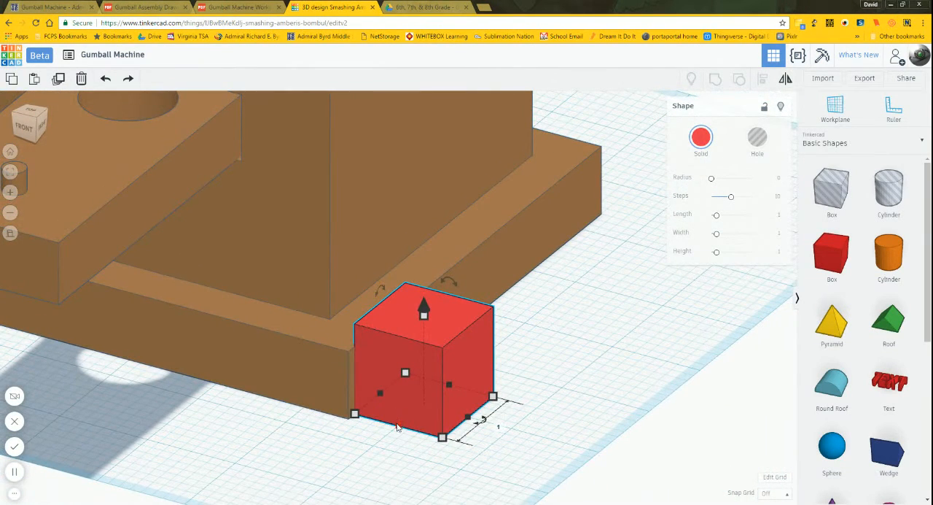
left_click_drag(397, 428, 286, 503)
left_click(576, 468)
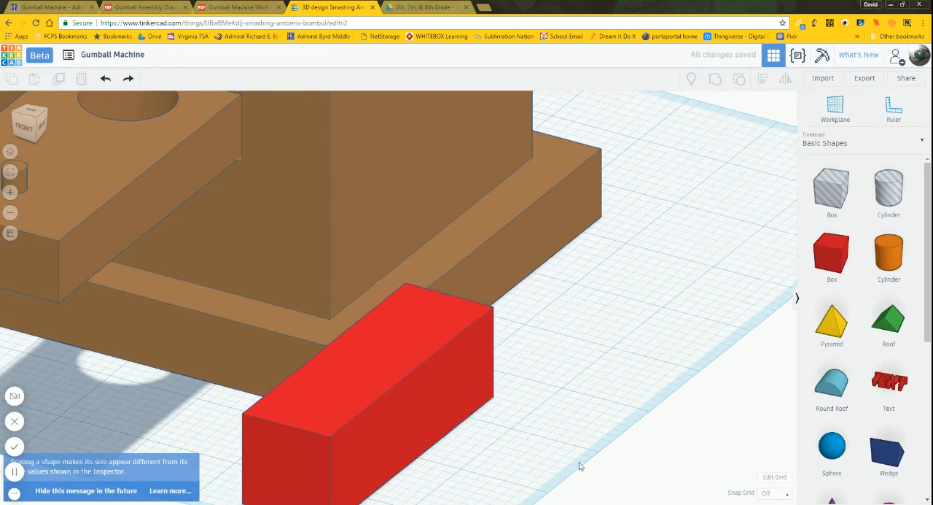
right_click_drag(579, 466, 782, 428)
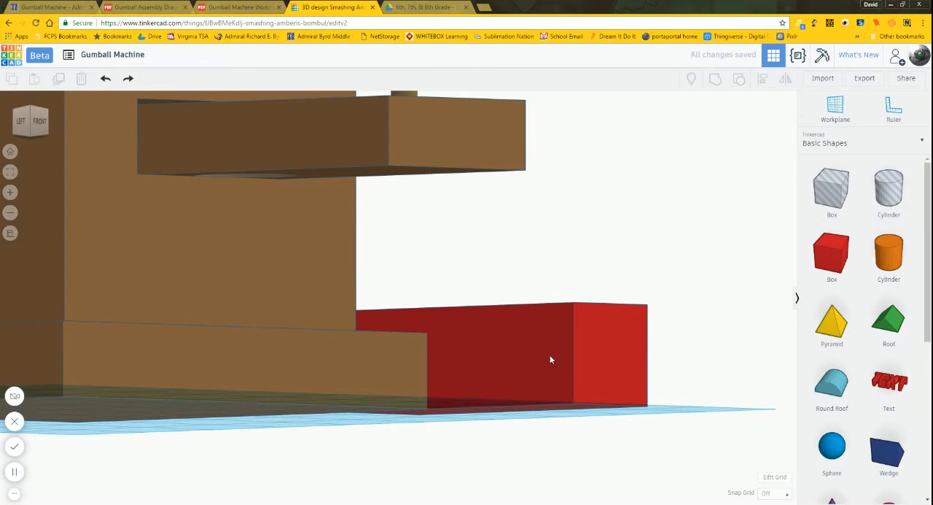
right_click_drag(681, 269, 468, 323)
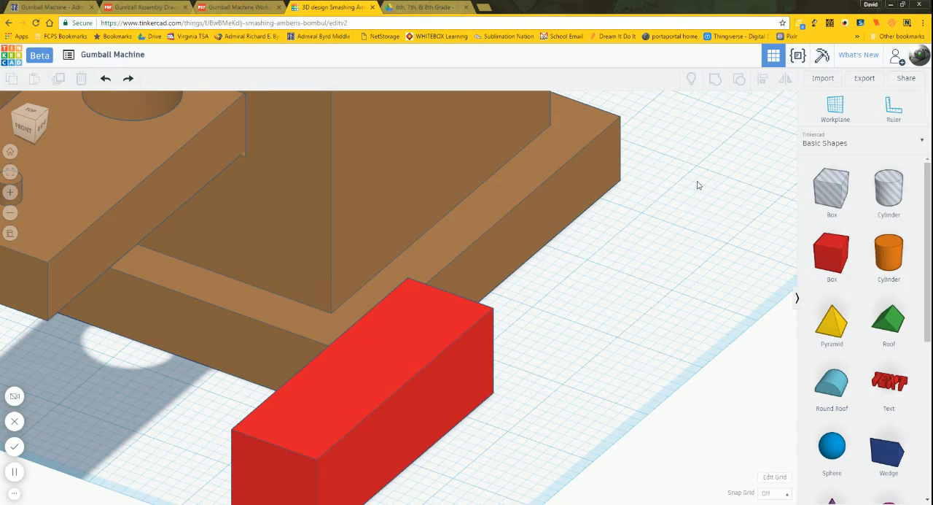
Step: Place the workplane on the base's front face and add a box hole on it, overlapping the base's upper right corner
left_click(835, 109)
left_click(260, 354)
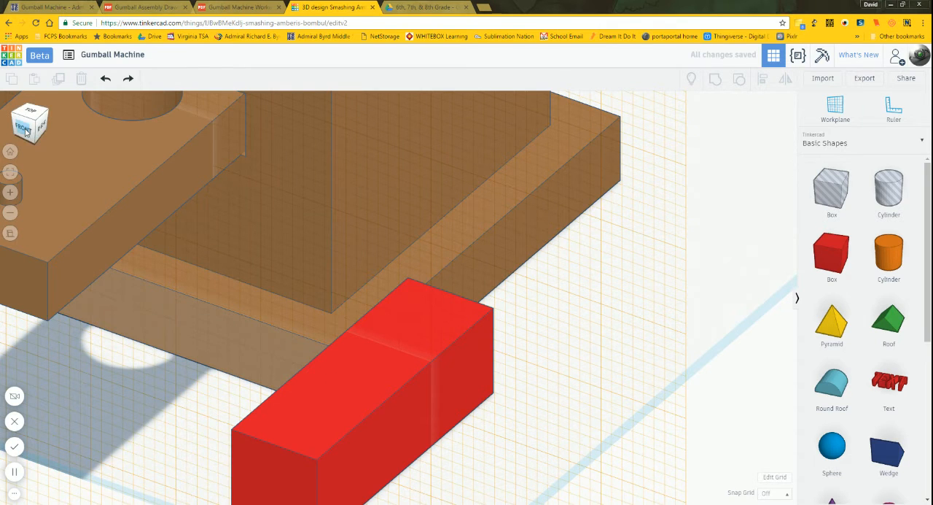
left_click(28, 127)
left_click(832, 267)
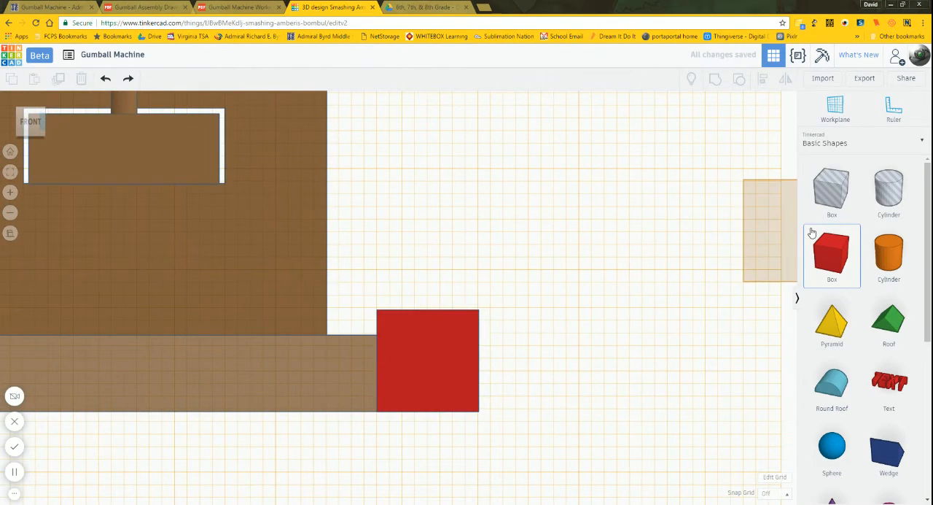
left_click(356, 329)
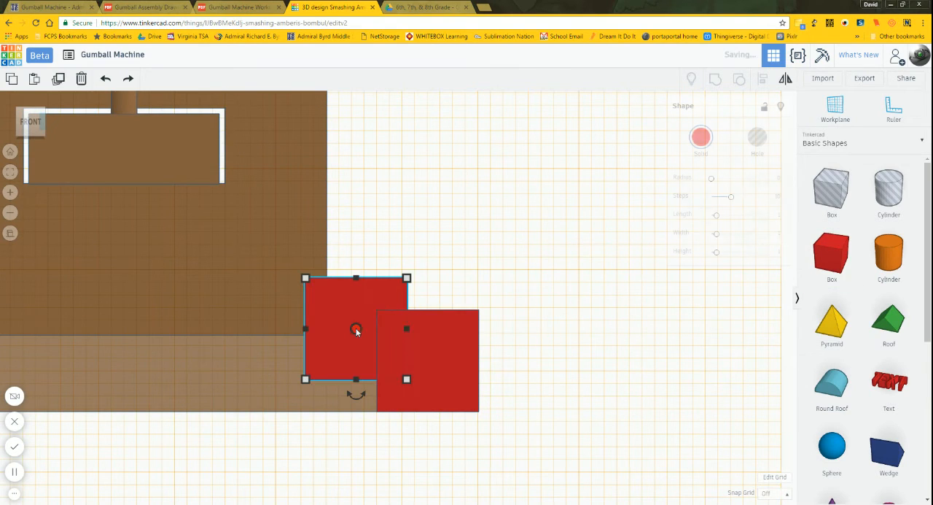
left_click(757, 137)
Step: Try rotating the box hole 45 degrees in the plane of the base's front face, and undo the rotation
right_click_drag(585, 228, 579, 231)
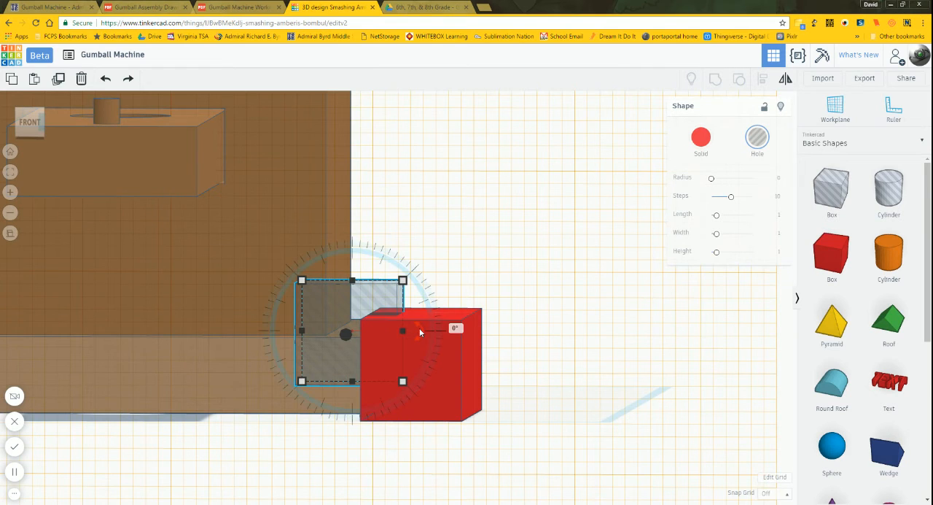
left_click_drag(419, 330, 417, 266)
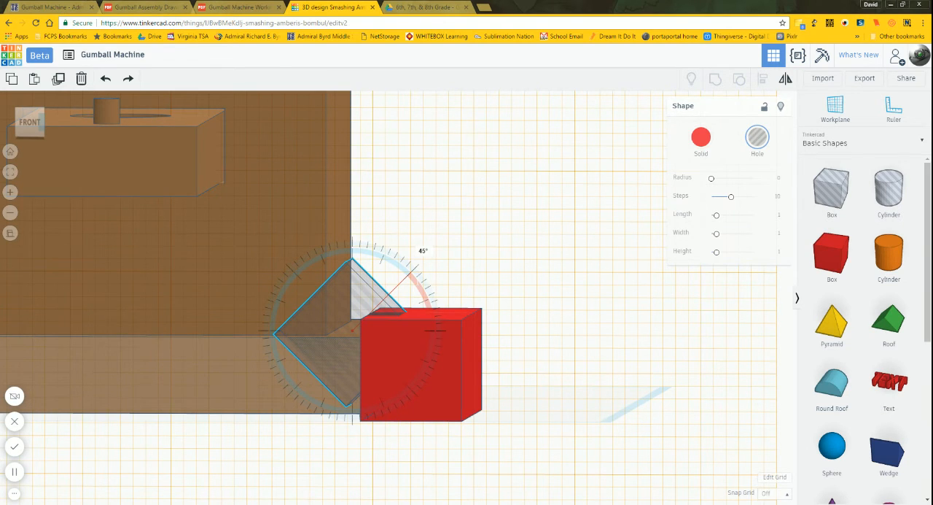
left_click_drag(417, 265, 419, 267)
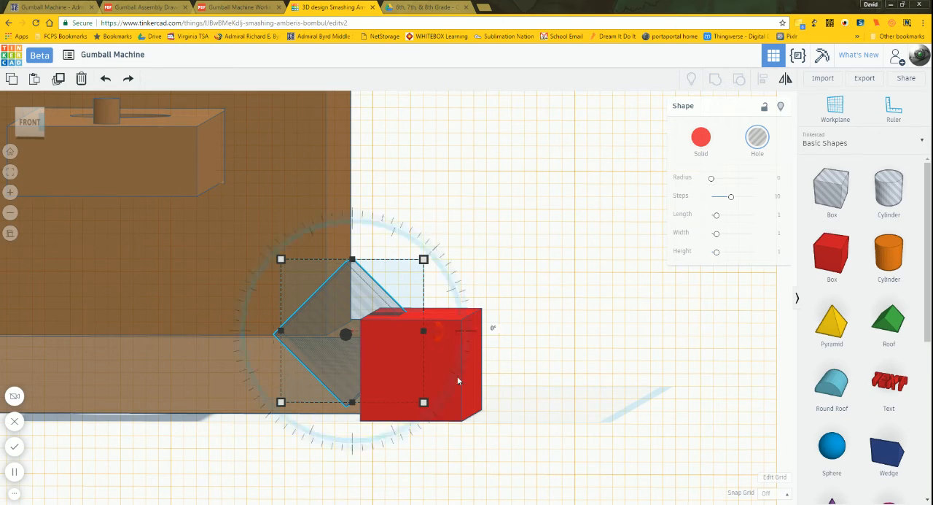
mouse_move(481, 438)
right_mouse_down()
mouse_move(500, 423)
mouse_move(488, 443)
right_mouse_up()
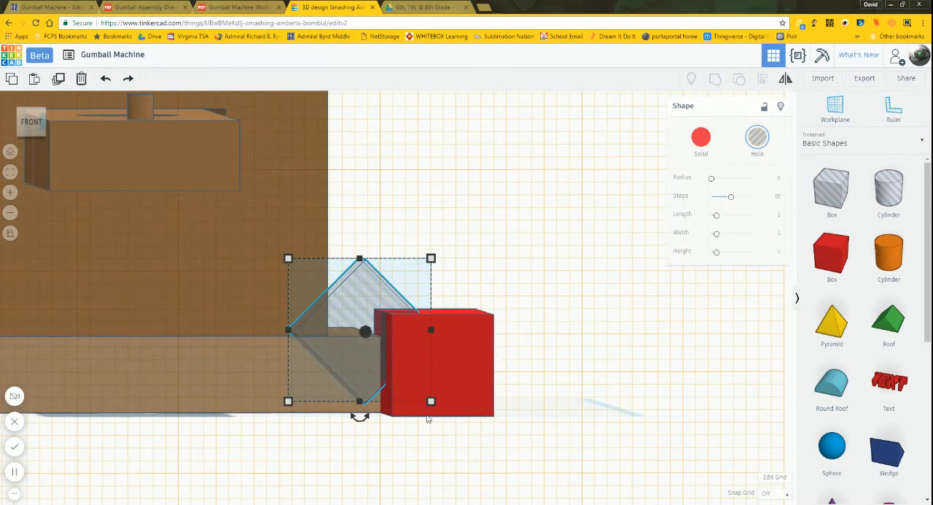
left_click(777, 492)
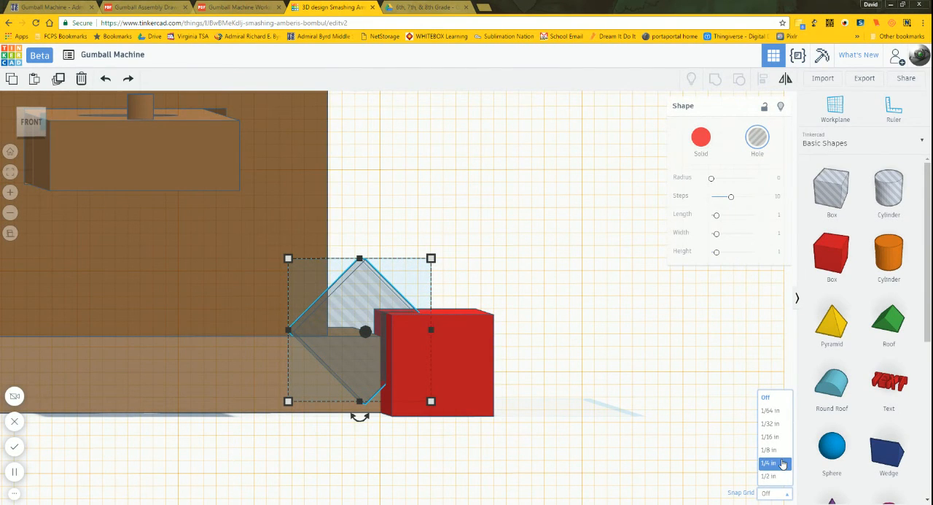
left_click(580, 336)
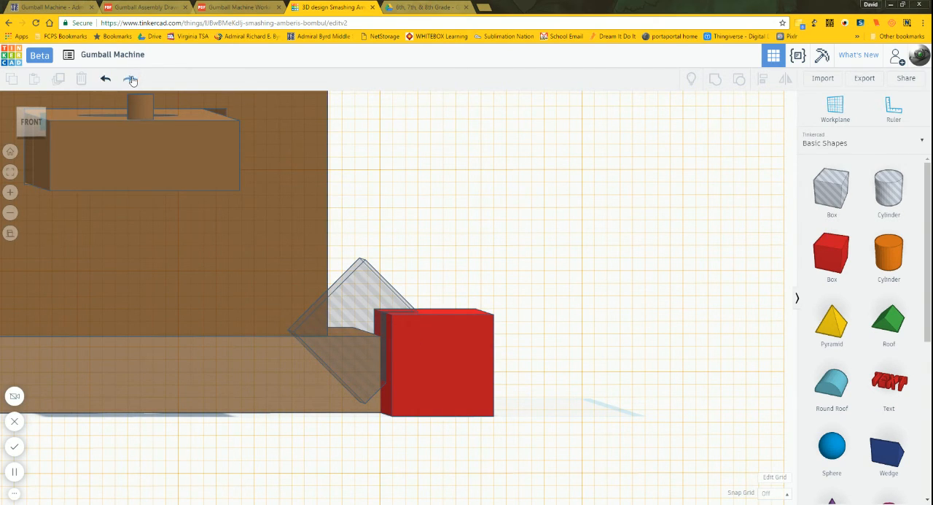
left_click(107, 81)
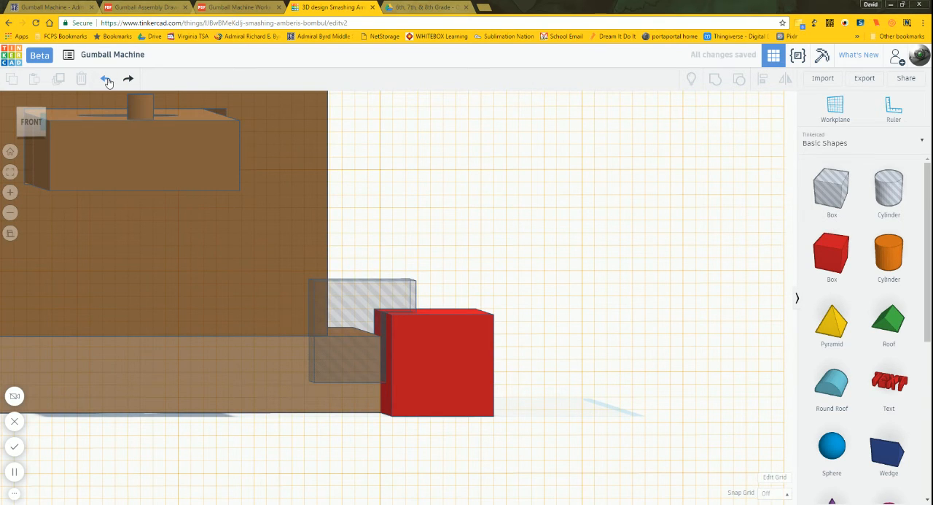
Step: Set the snap grid to 1/64 in and move the box hole right until its left edge lines up with the base's right side
left_click(355, 309)
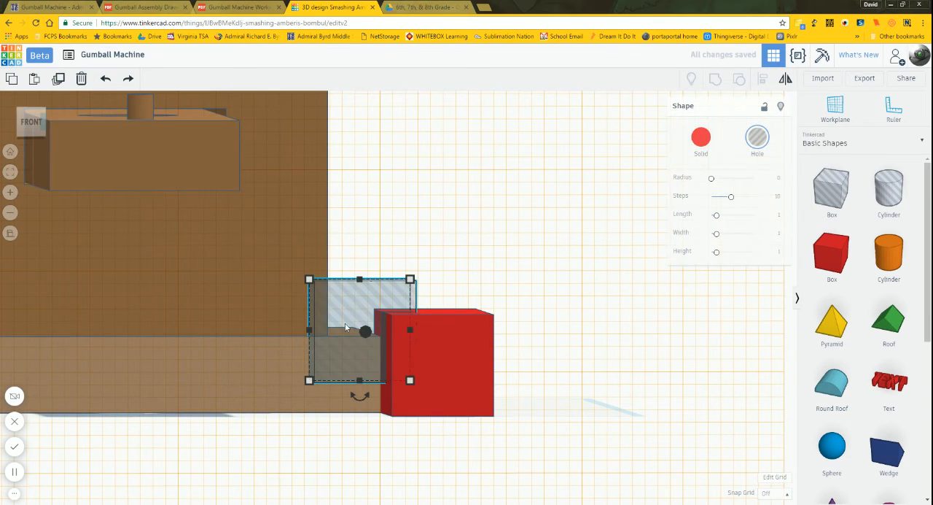
left_click(32, 123)
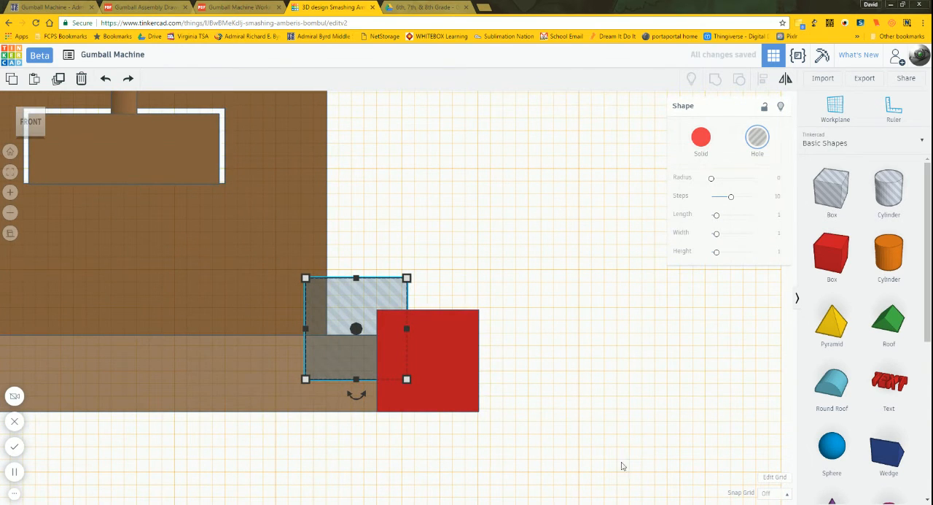
left_click(775, 495)
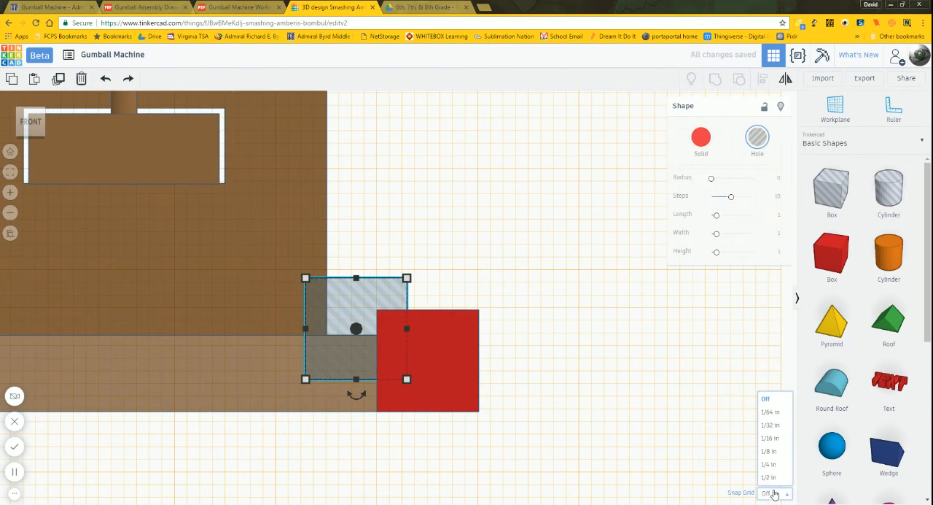
left_click(774, 412)
key("Right")
key("Right")
key("Right")
key("Right")
key("Right")
key("Right")
key("Right")
key("Right")
key("Right")
key("Right")
key("Right")
key("Right")
key("Right")
key("Right")
key("Right")
key("Right")
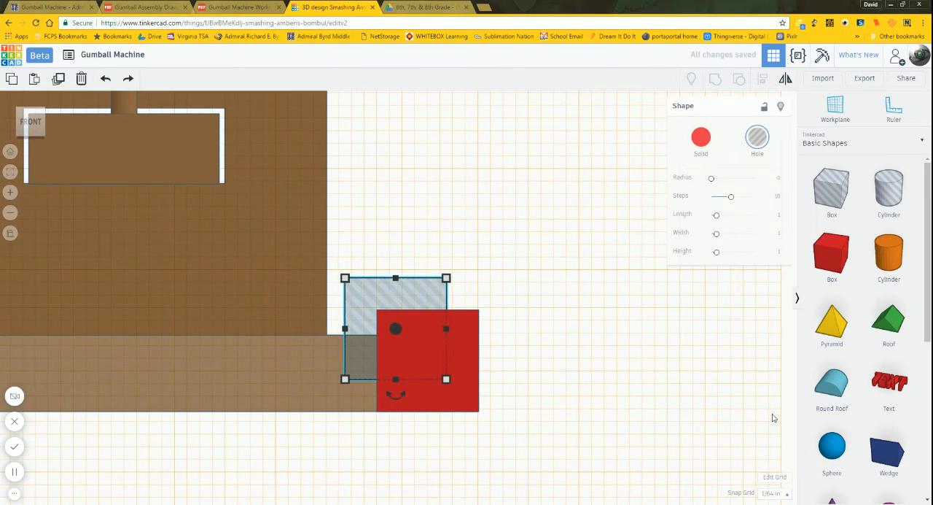
key("Right")
key("Right")
key("Right")
key("Right")
key("Right")
key("Right")
key("Right")
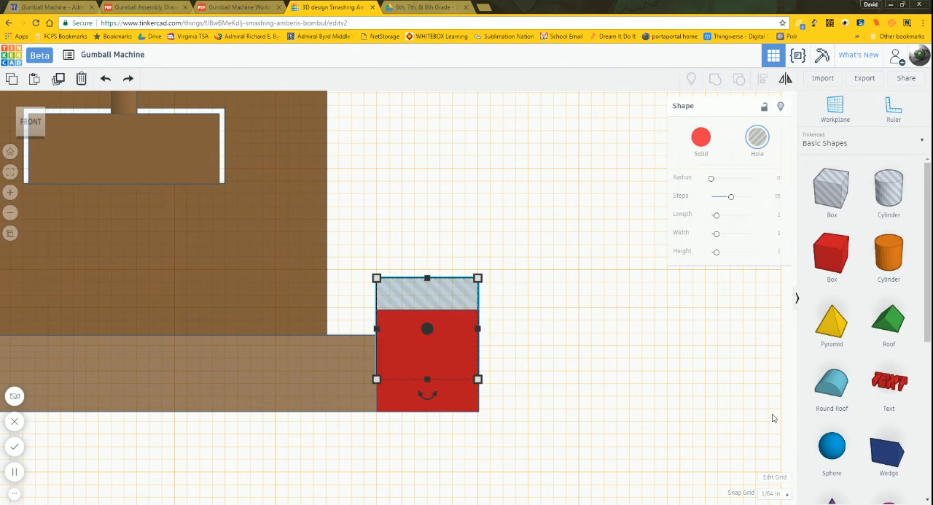
key("Left")
scroll(380, 323, "up", 6)
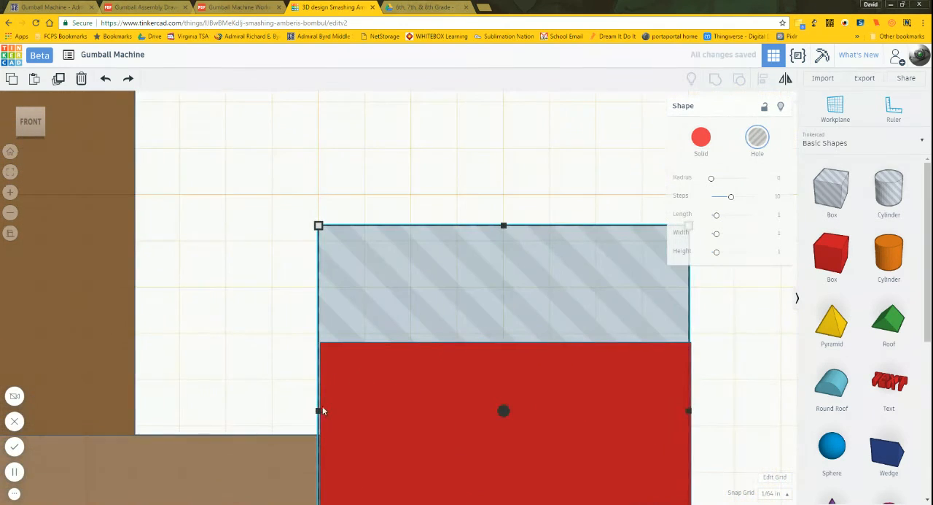
middle_click_drag(282, 393, 438, 250)
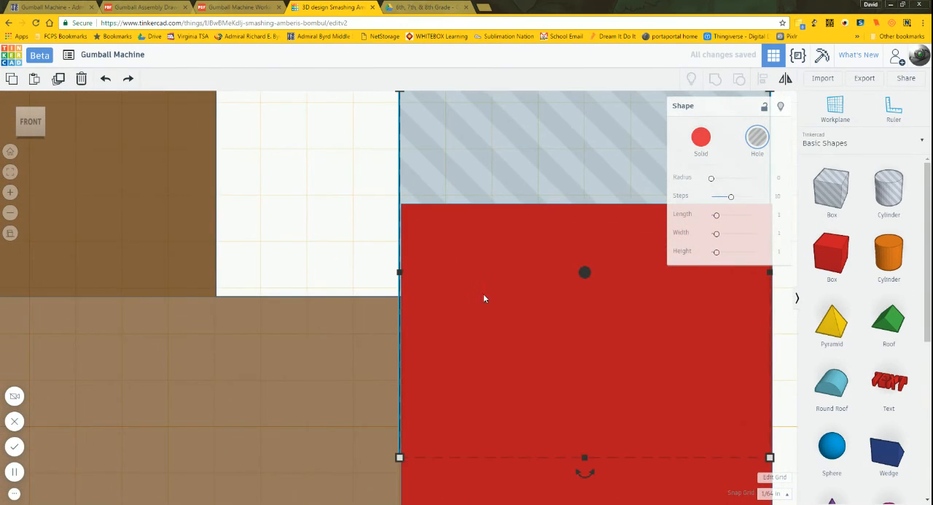
Step: With snapping off, nudge the box hole flush with the base's right side, and lower it at 1/32 in snap to centre on the base's top edge
left_click(774, 492)
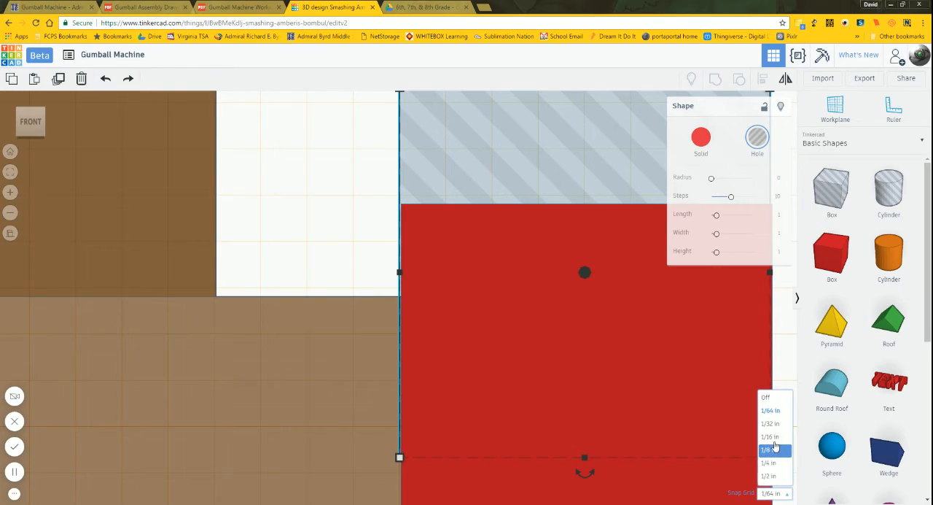
left_click(770, 398)
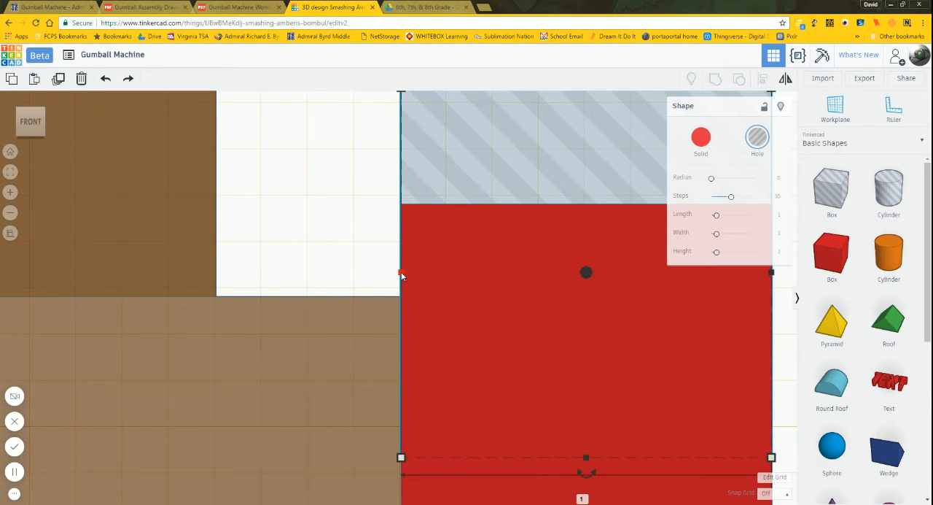
left_click(772, 493)
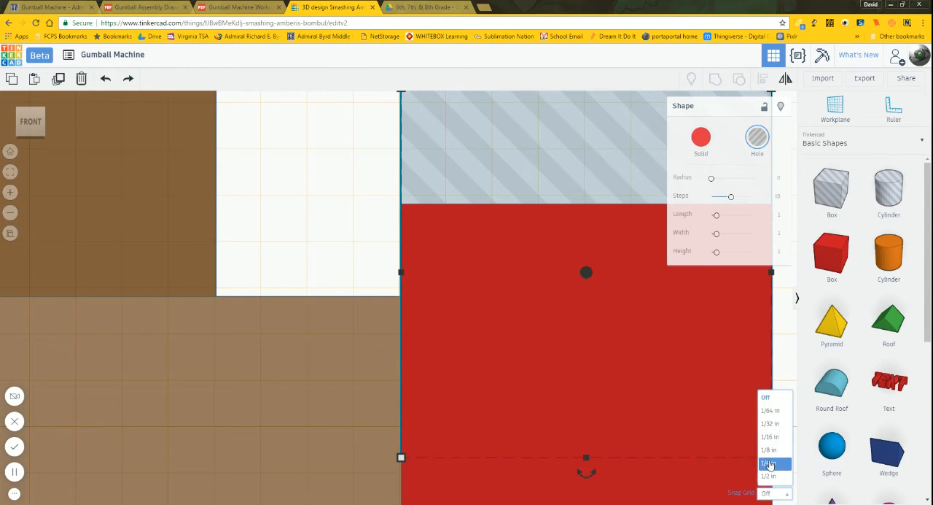
left_click(771, 423)
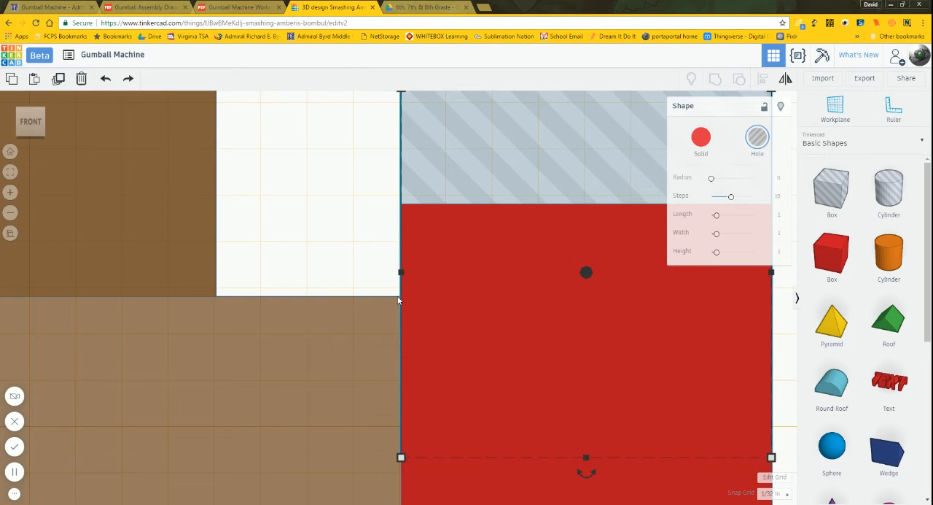
key("ctrl+Down")
key("ctrl+Down")
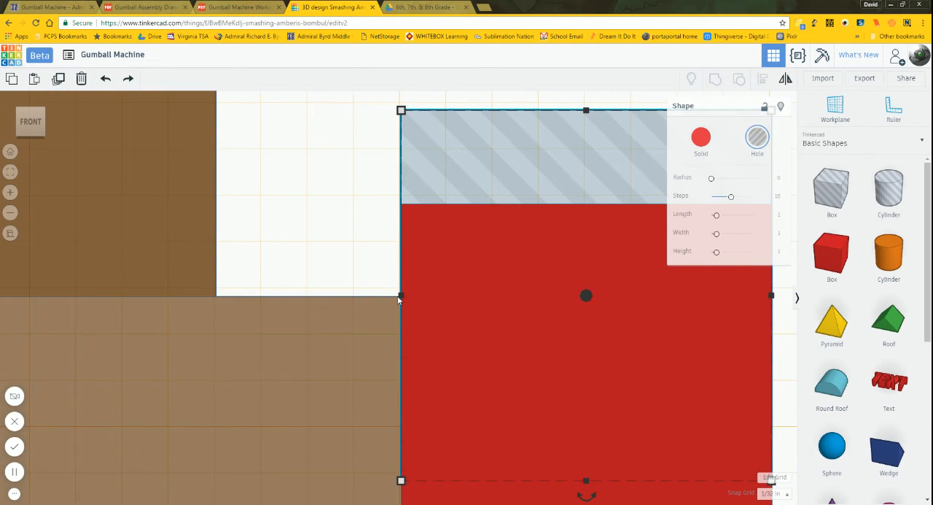
Step: Turn snapping off to fine-tune the box hole's centre height to the base's top edge, and set the snap grid back to 1/32 in
left_click(771, 493)
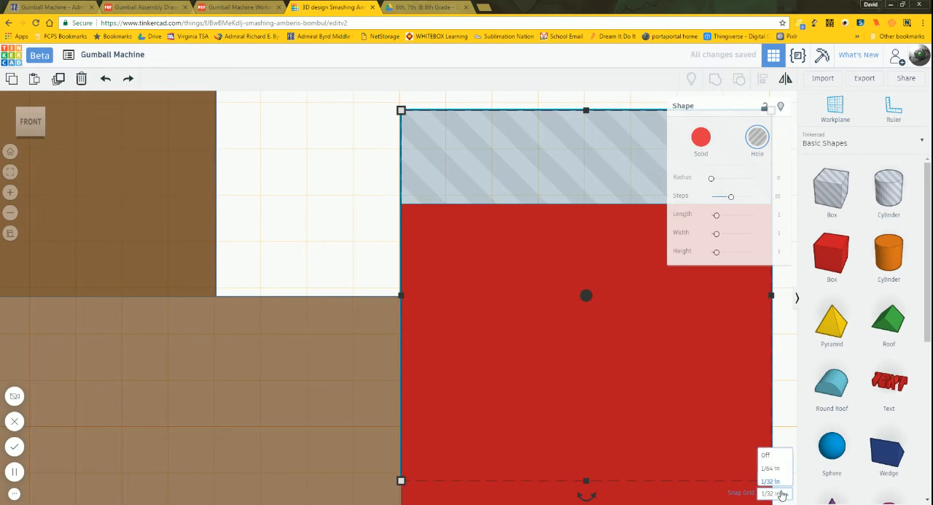
left_click(771, 398)
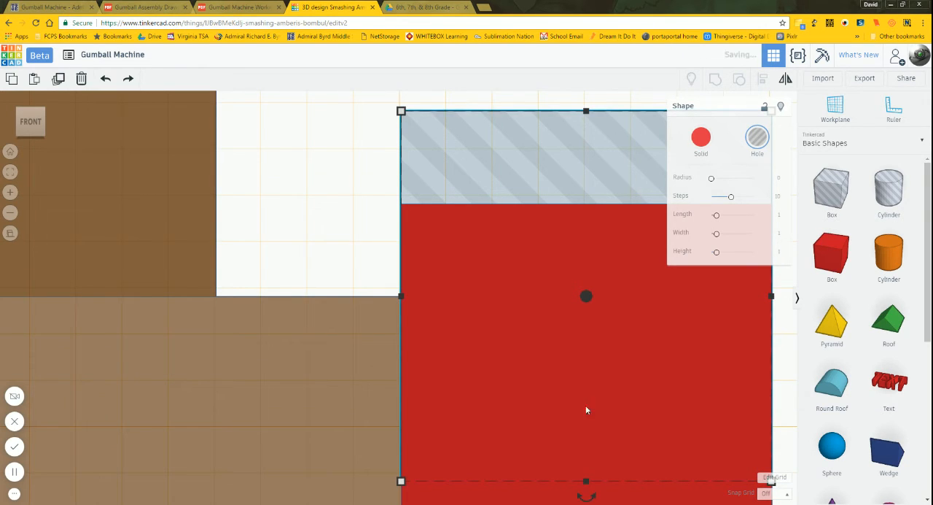
left_click(388, 292)
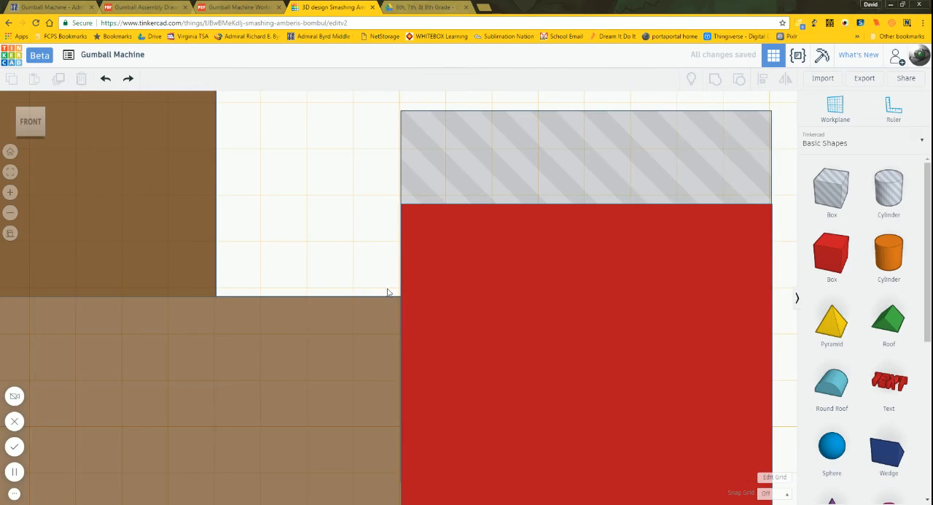
left_click(773, 493)
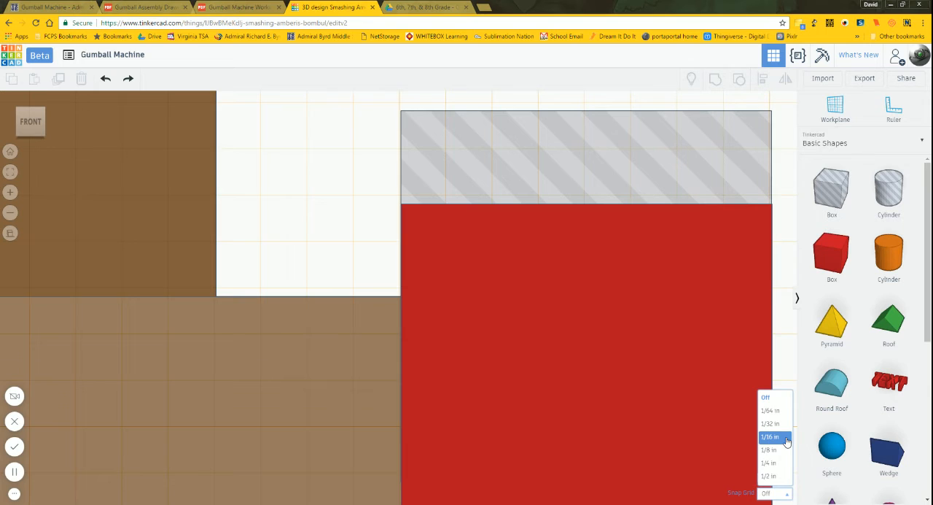
left_click(773, 424)
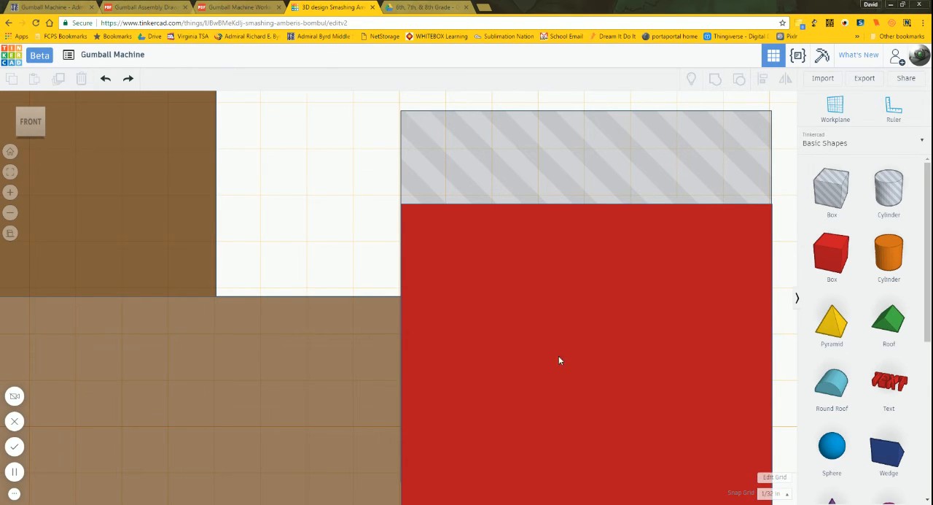
Step: Rotate the box hole 45 degrees in the plane of the base's front face so its corner cuts into the base's upper right edge
scroll(325, 255, "down", 4)
left_click(471, 220)
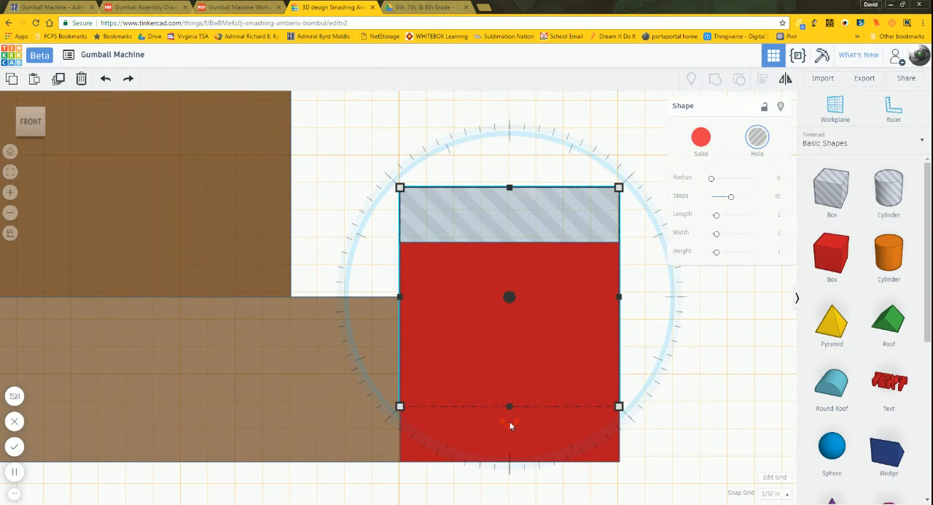
left_click_drag(510, 421, 575, 386)
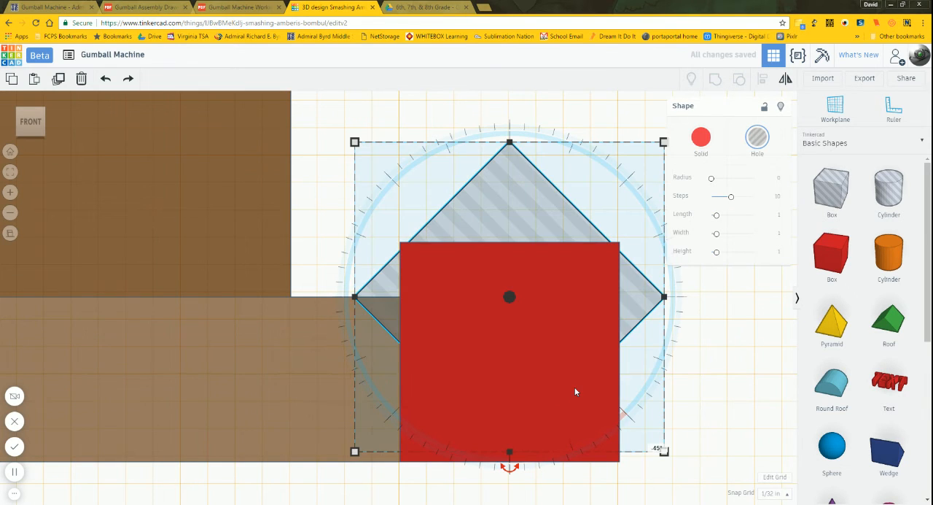
left_click(712, 382)
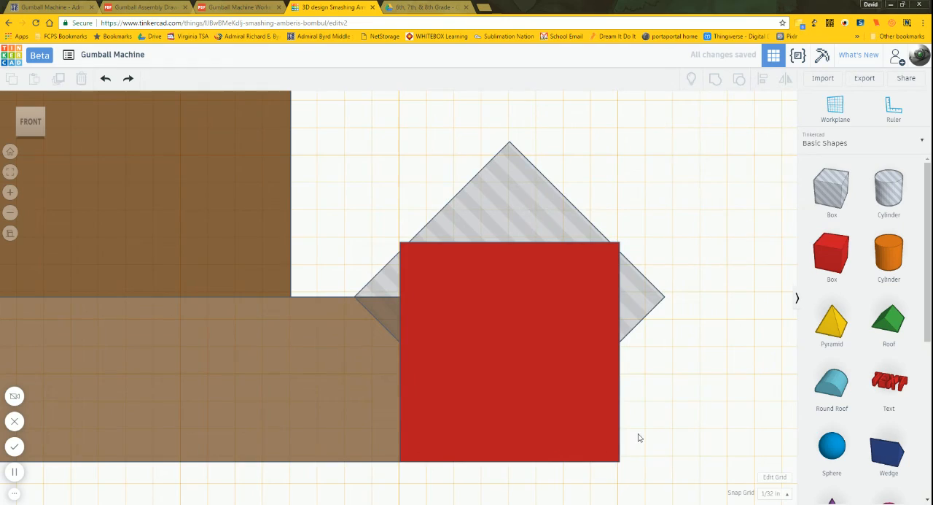
Step: Stretch the rotated box hole forward past the red box's front end, to a length of about 4.19 in
right_click_drag(671, 427, 381, 442)
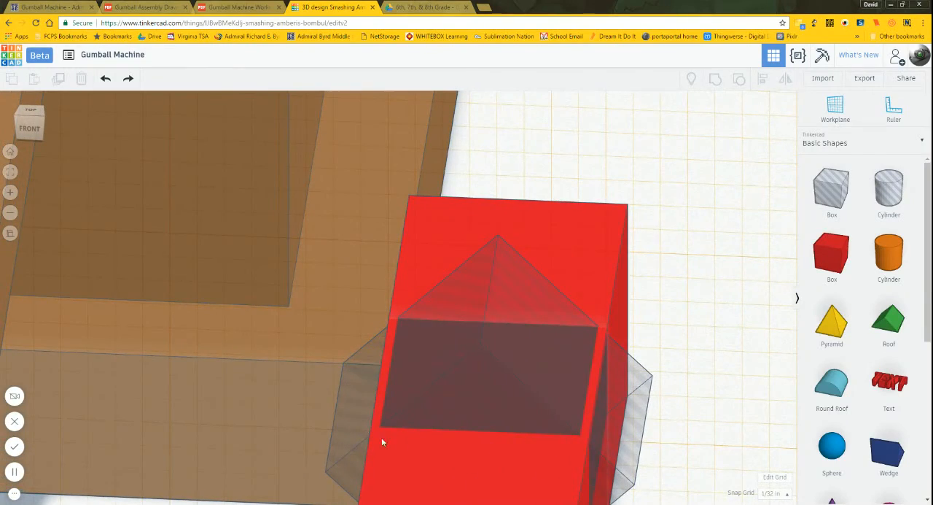
right_click_drag(722, 402, 505, 307)
scroll(505, 307, "down", 3)
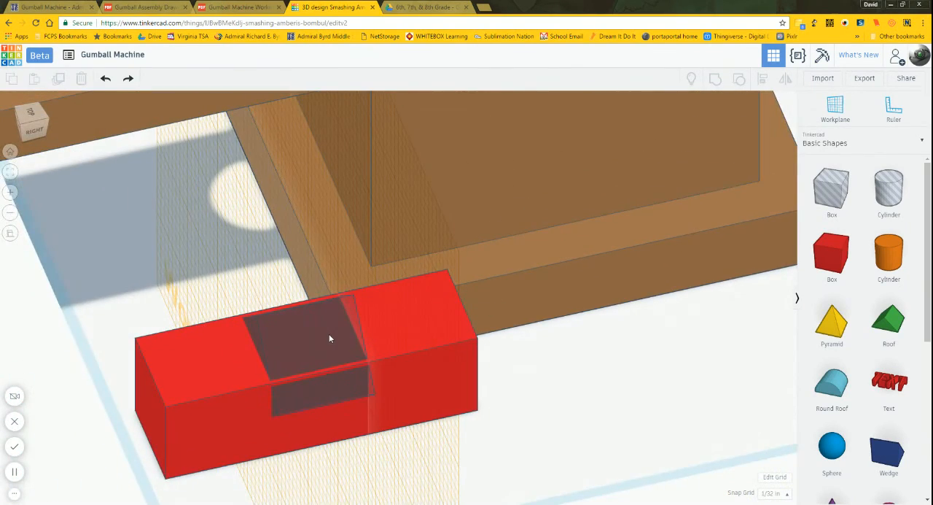
left_click(297, 345)
left_click_drag(244, 368, 313, 353)
right_click_drag(327, 347, 369, 371)
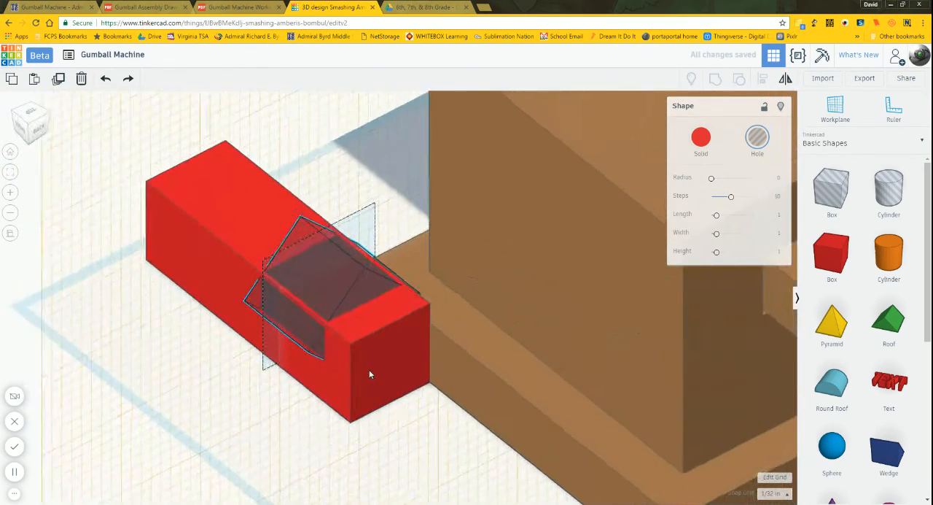
right_click_drag(486, 391, 388, 333)
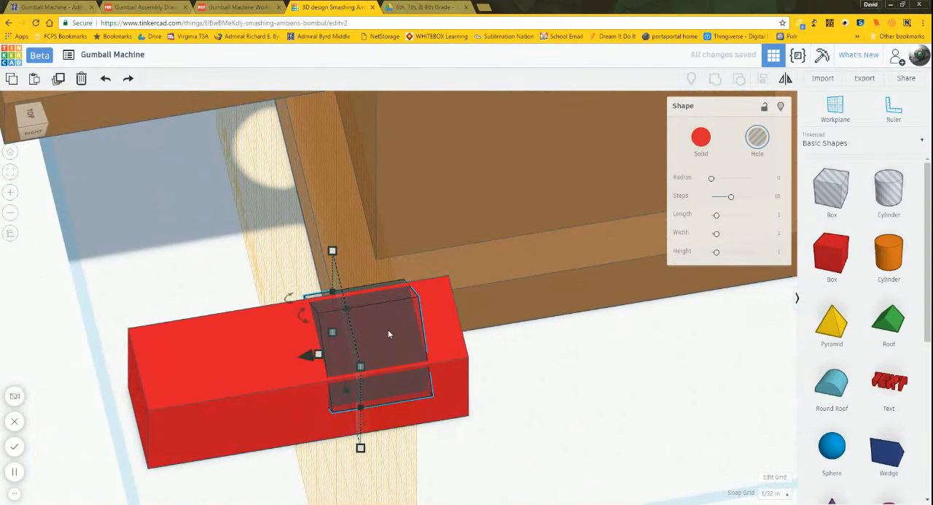
left_click_drag(319, 353, 3, 405)
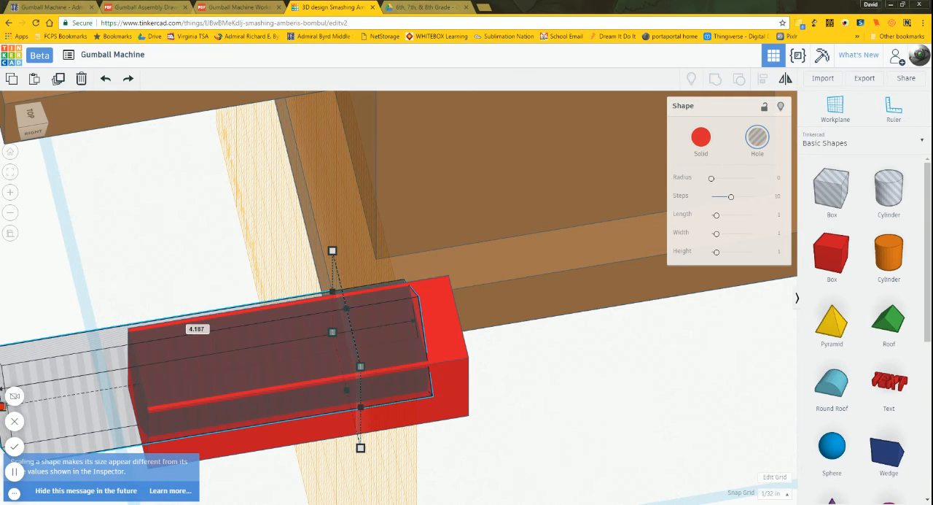
Step: Set the rotated box hole's length to 6 in
scroll(581, 324, "up", 1)
scroll(582, 325, "down", 3)
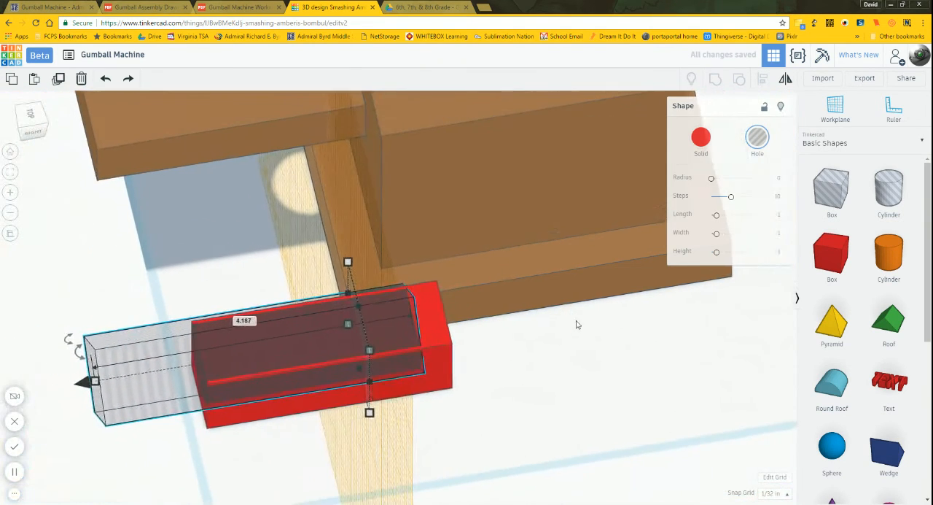
left_click(98, 379)
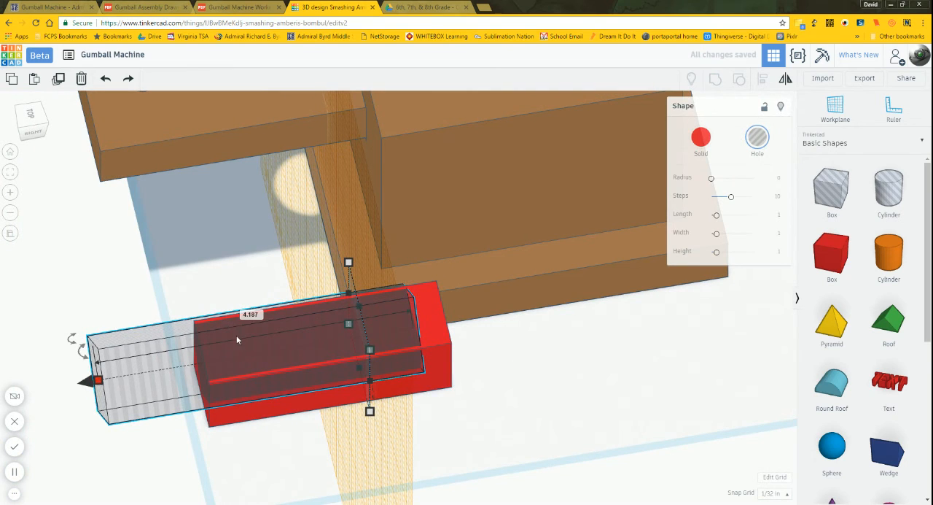
left_click(246, 313)
type("4")
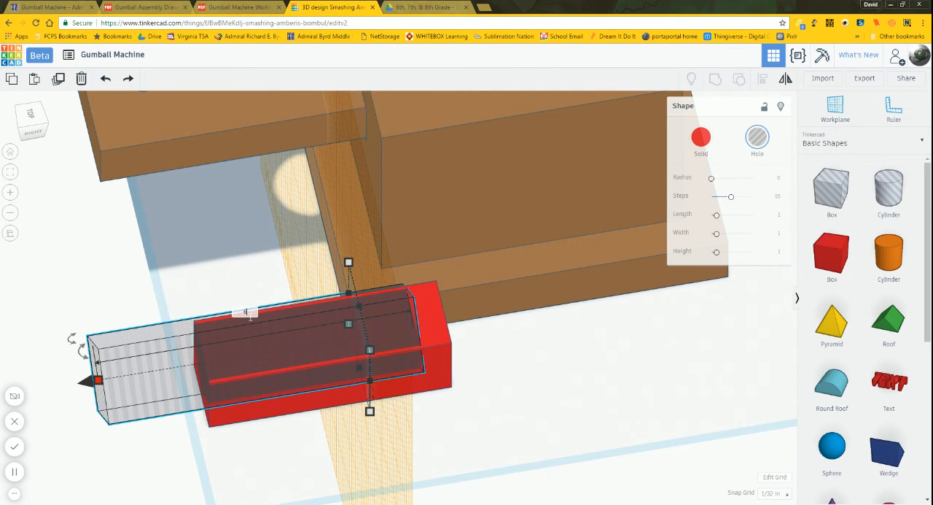
key("Return")
Step: Move the rotated box hole back about 5.34 in along its length so it runs along the base's whole right side
scroll(464, 333, "down", 6)
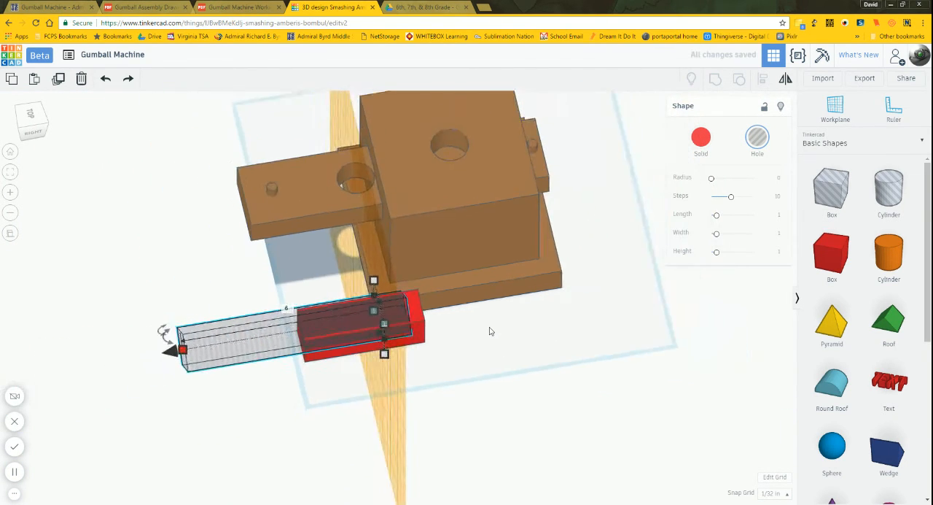
scroll(304, 363, "up", 2)
left_click_drag(160, 355, 339, 329)
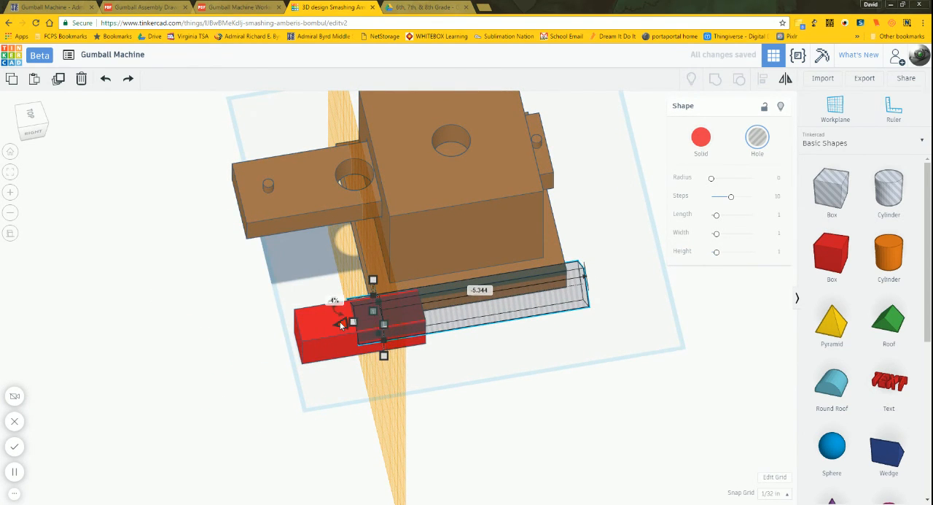
Step: Check the box hole's overlap with the base from the front, and delete the red reference box
right_click_drag(427, 347, 648, 314)
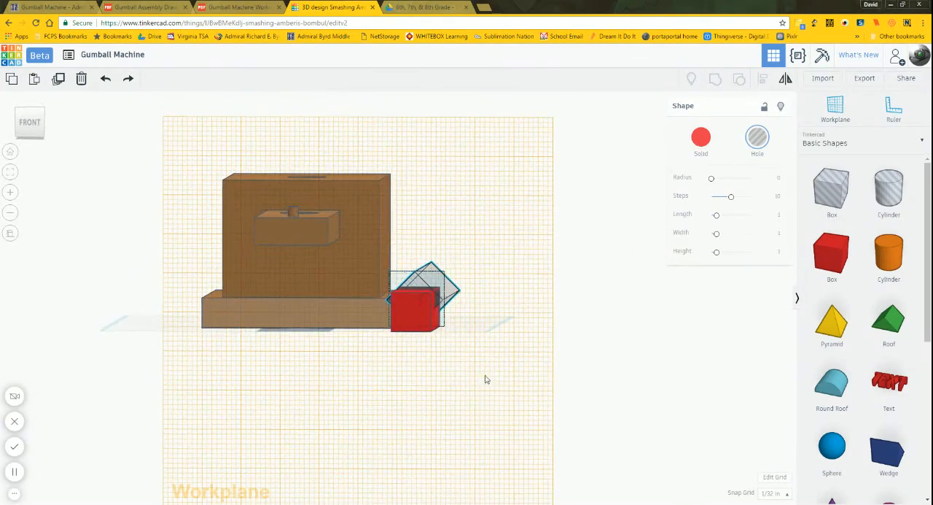
right_click_drag(485, 379, 435, 372)
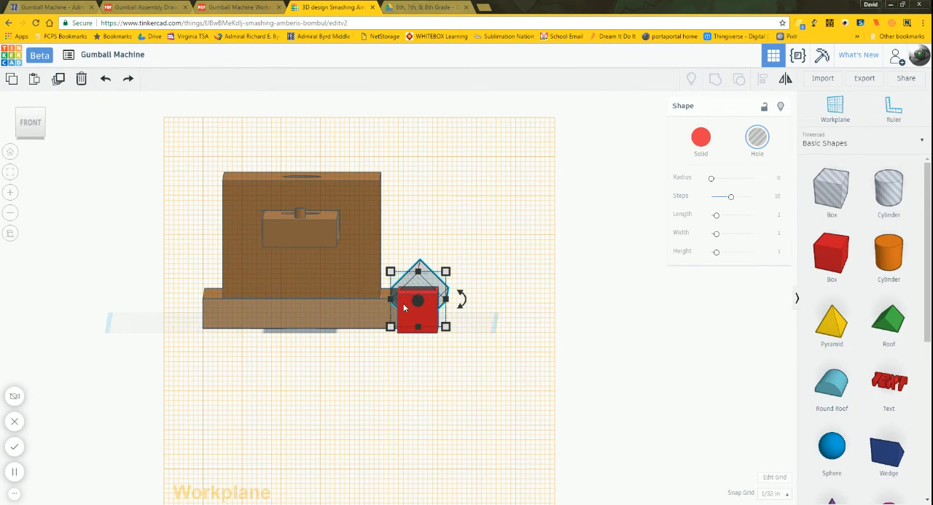
scroll(398, 299, "down", 2)
scroll(395, 305, "up", 5)
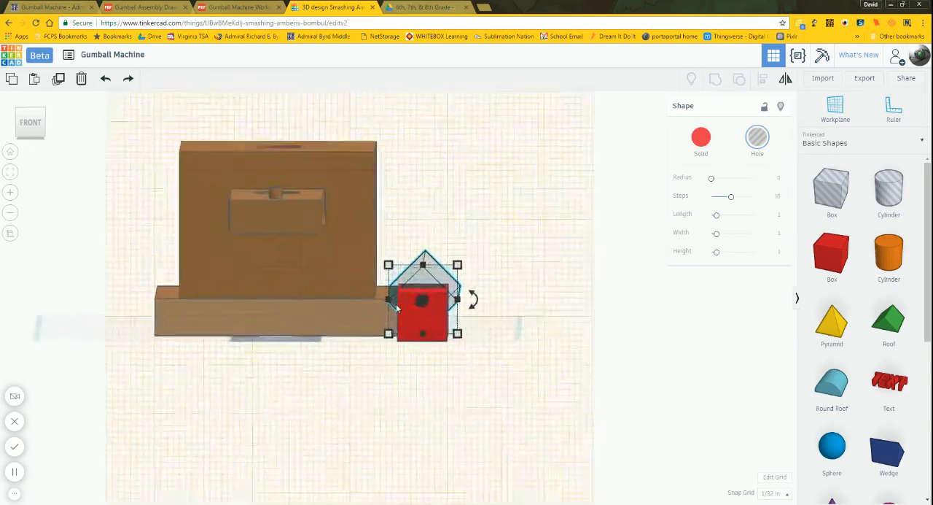
scroll(395, 315, "up", 4)
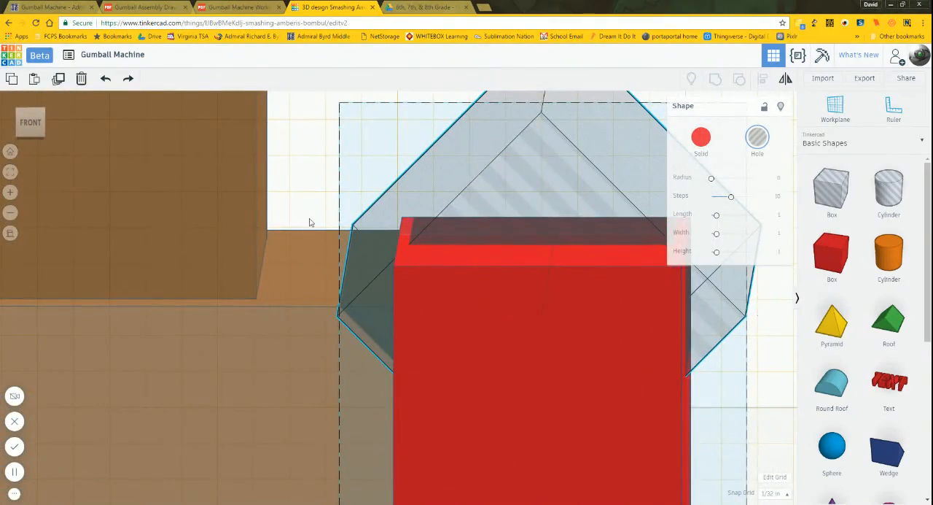
scroll(313, 216, "up", 3)
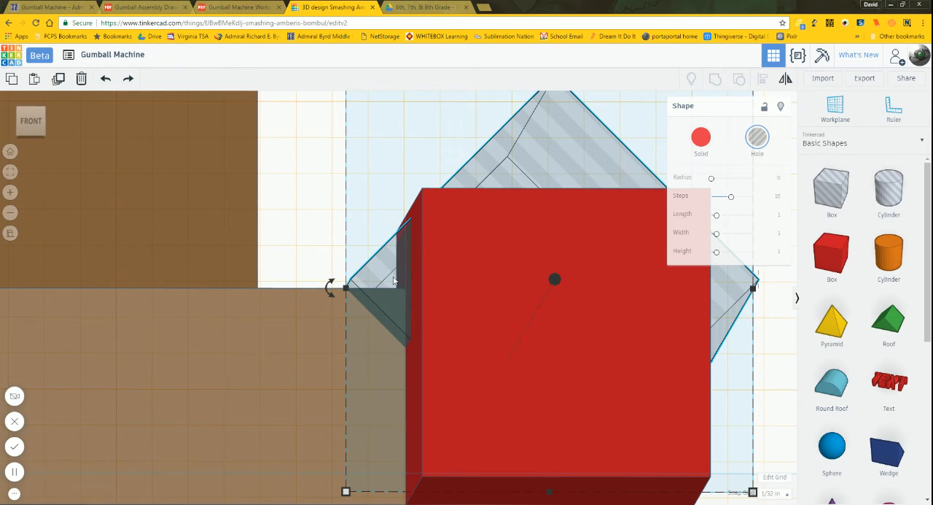
left_click(489, 314)
key("Delete")
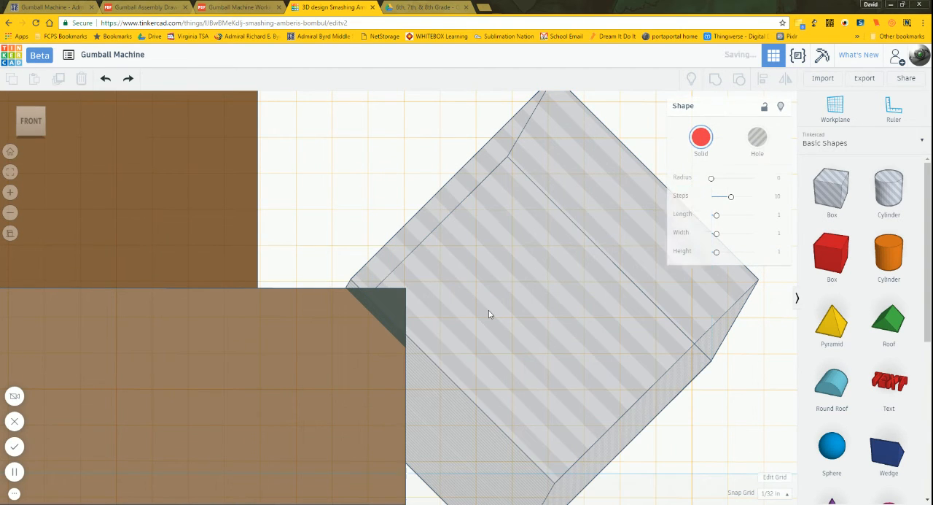
Step: Select the rotated box hole overlapping the base's right top edge, with the whole width of the base in front view
right_click_drag(378, 171, 381, 165)
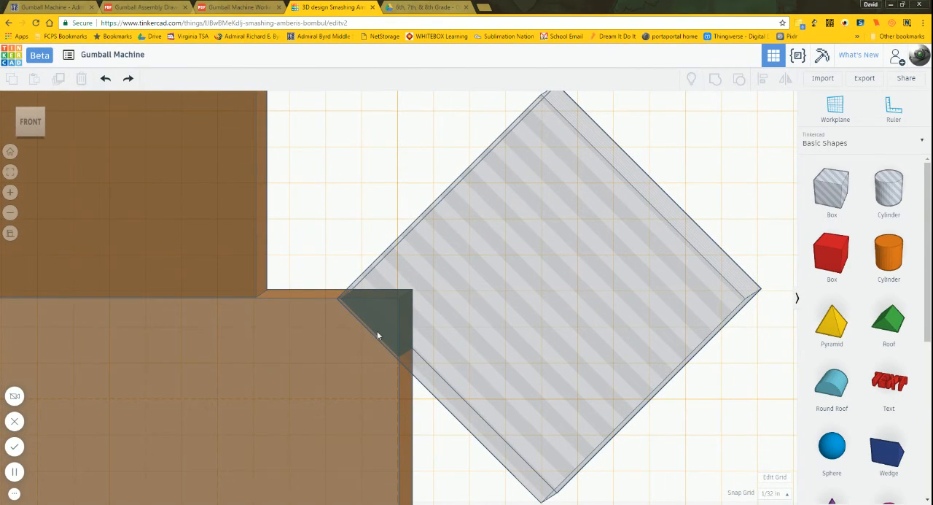
left_click(566, 373)
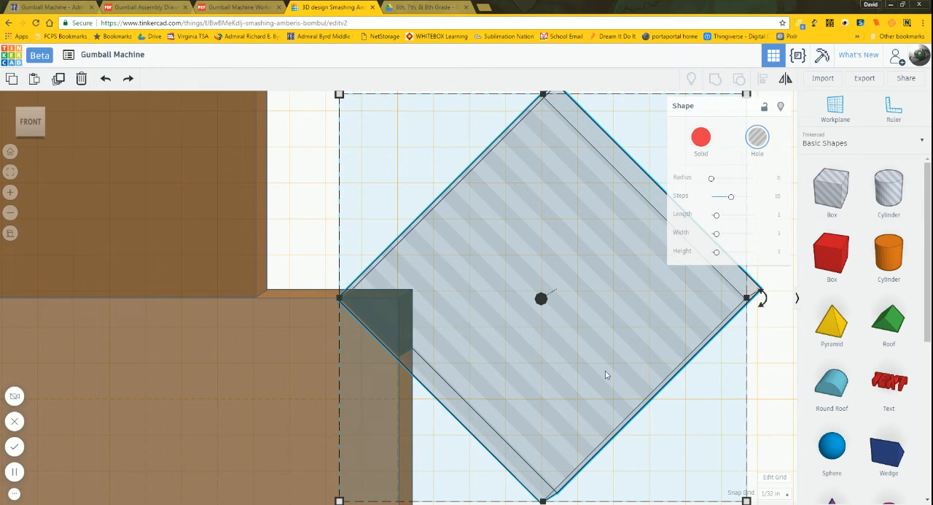
scroll(525, 216, "up", 2)
scroll(526, 219, "down", 5)
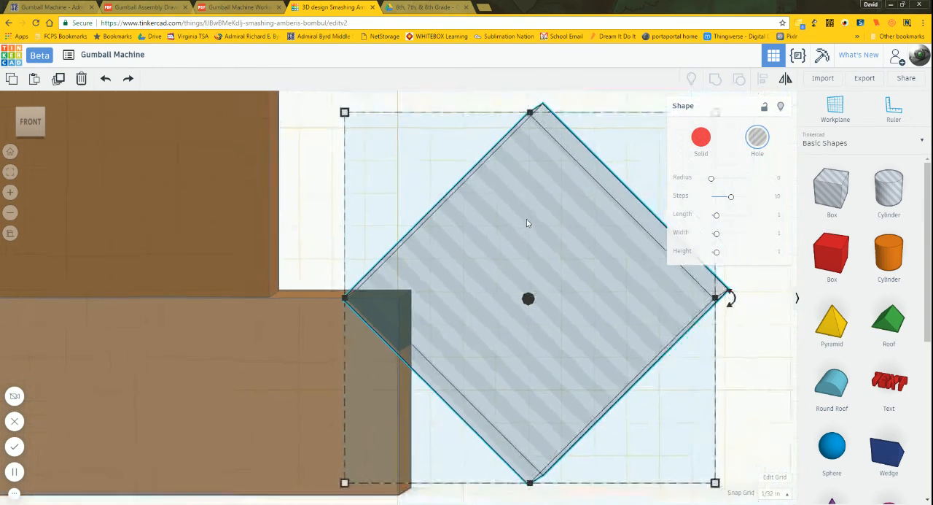
scroll(528, 223, "down", 5)
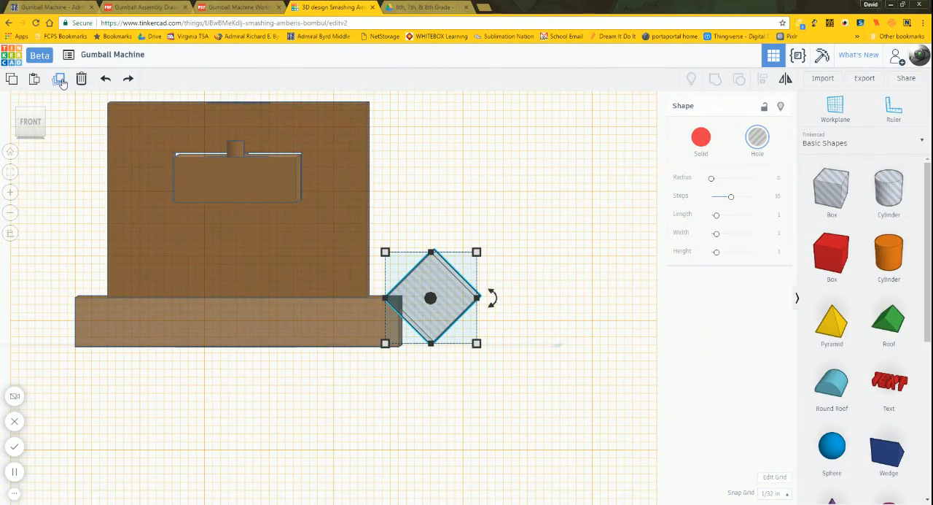
Step: Try duplicating the rotated box hole and moving the copy to the base's left top edge using the 1/32 in snap grid
left_click(60, 79)
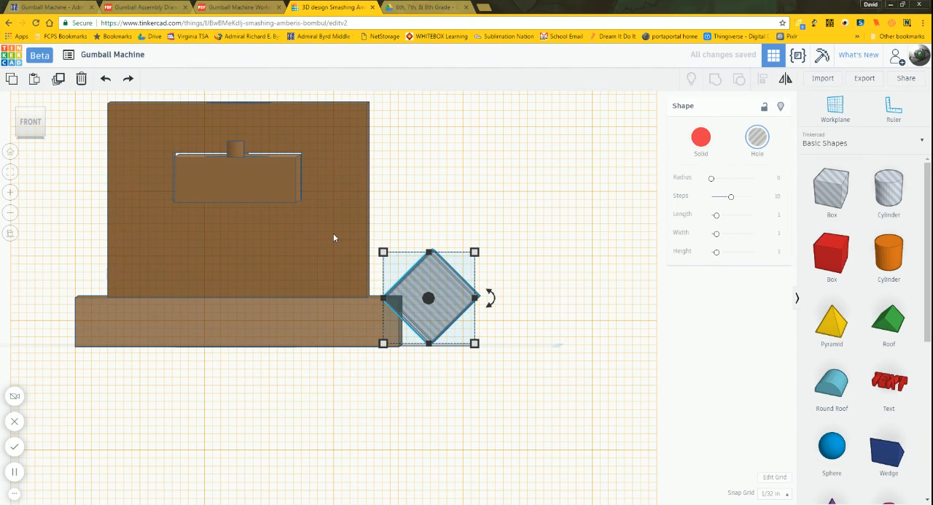
key("Left")
key("Left")
key("Left")
key("Left")
key("Left")
key("Left")
key("Left")
key("Left")
key("Left")
key("Left")
key("Left")
key("Left")
key("Left")
key("Left")
key("Left")
key("Left")
key("Left")
key("Left")
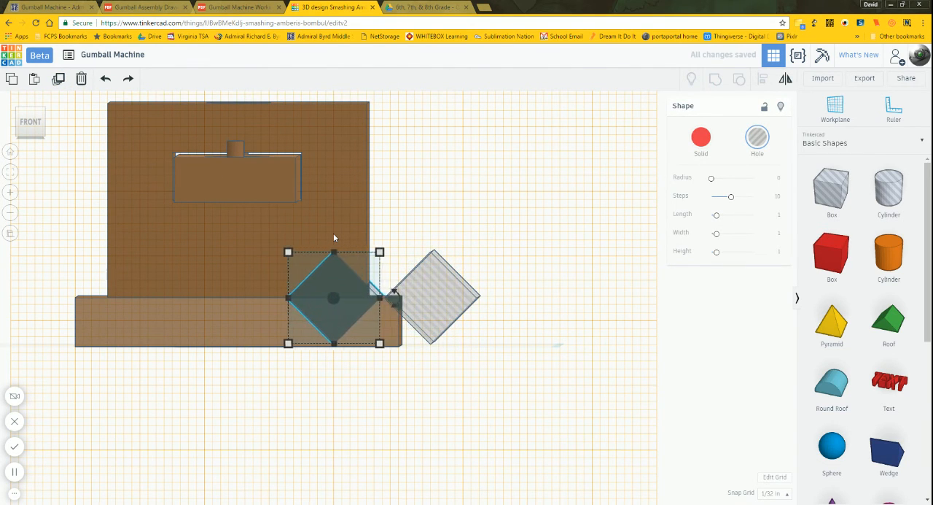
key("Left")
key("Left")
key("Left")
key("Left")
key("Left")
key("Left")
key("Left")
key("Left")
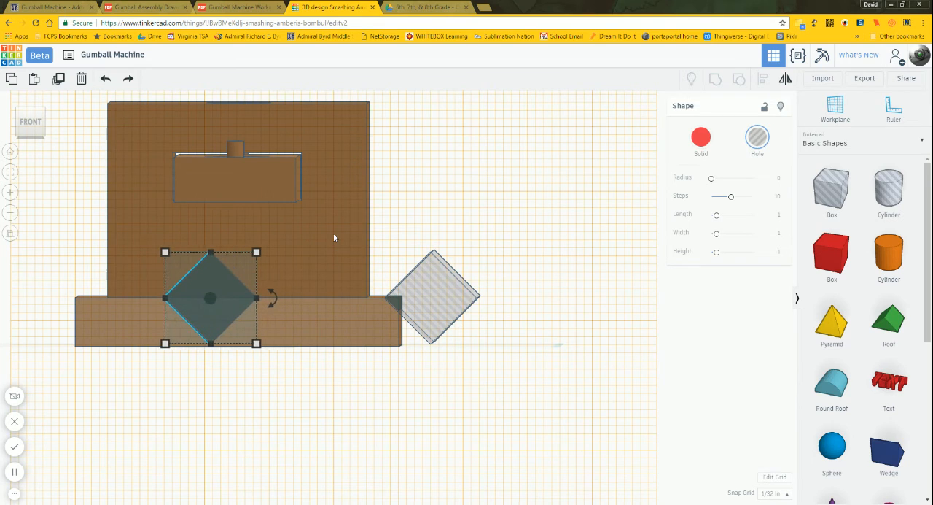
key("Left")
key("Left")
key("Left")
key("Left")
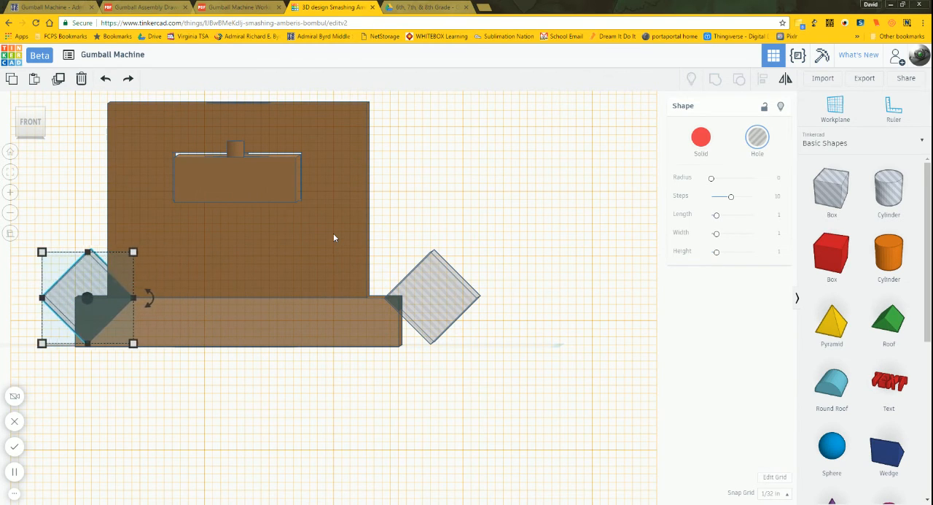
key("Left")
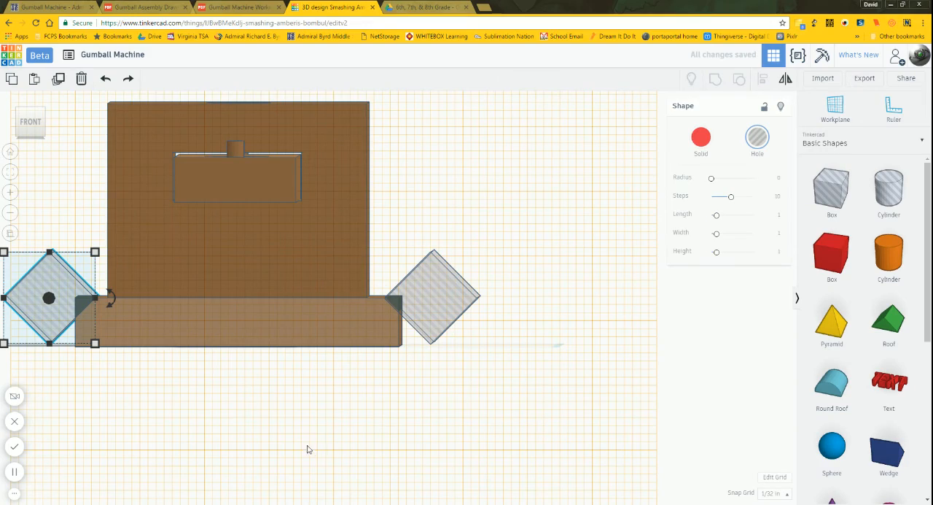
scroll(542, 354, "down", 2)
scroll(37, 287, "up", 2)
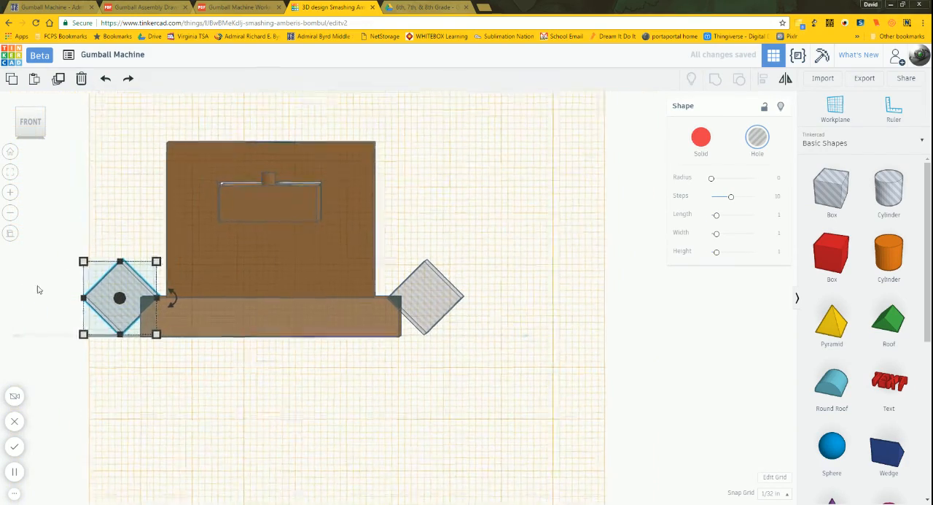
scroll(390, 299, "down", 2)
scroll(390, 299, "up", 2)
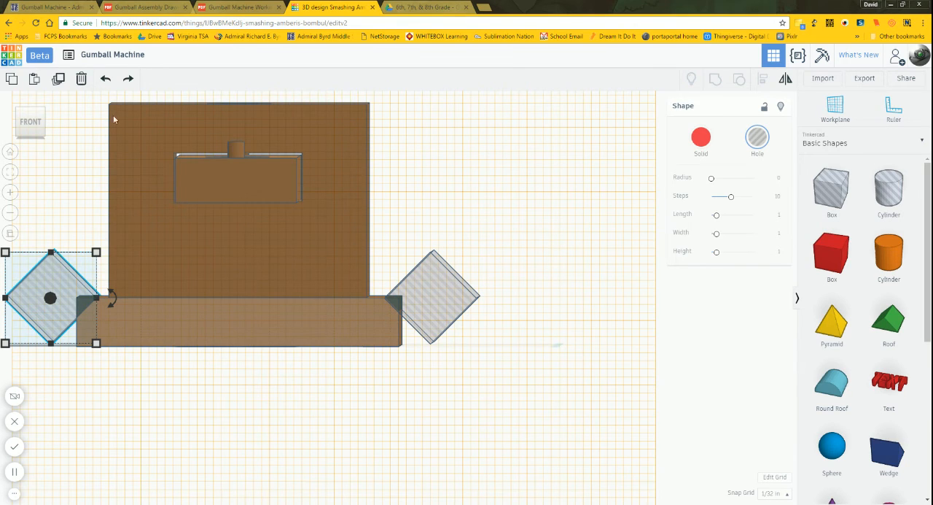
left_click(107, 81)
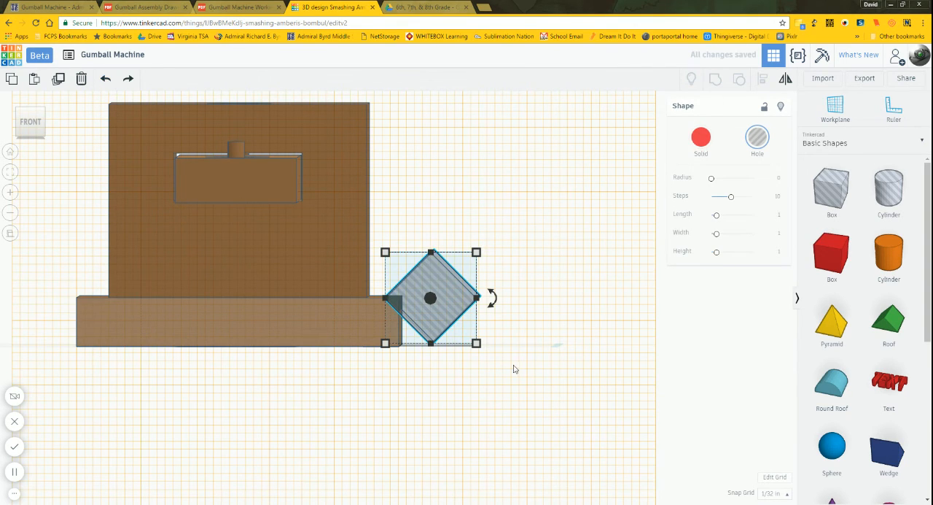
Step: Set the snap grid to 1/4 in, and place a duplicate of the rotated box hole over the base's left top edge
left_click(775, 493)
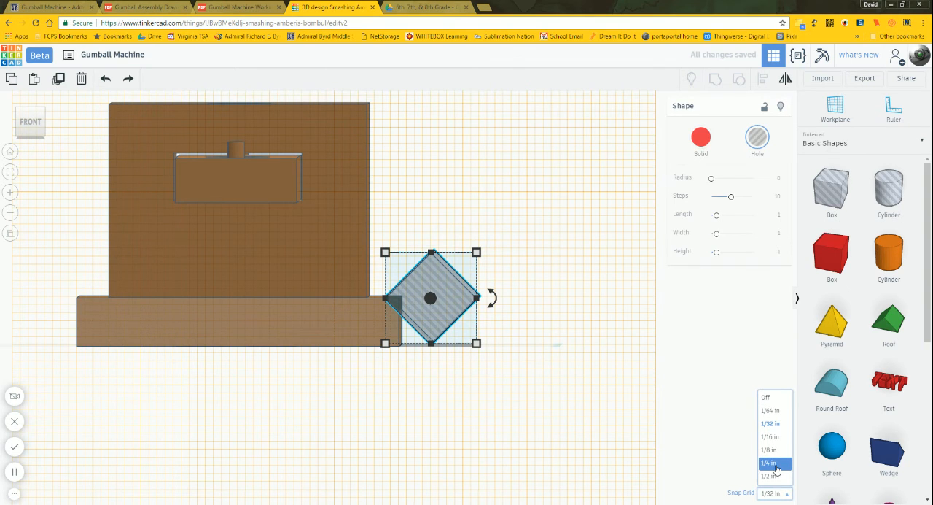
left_click(776, 464)
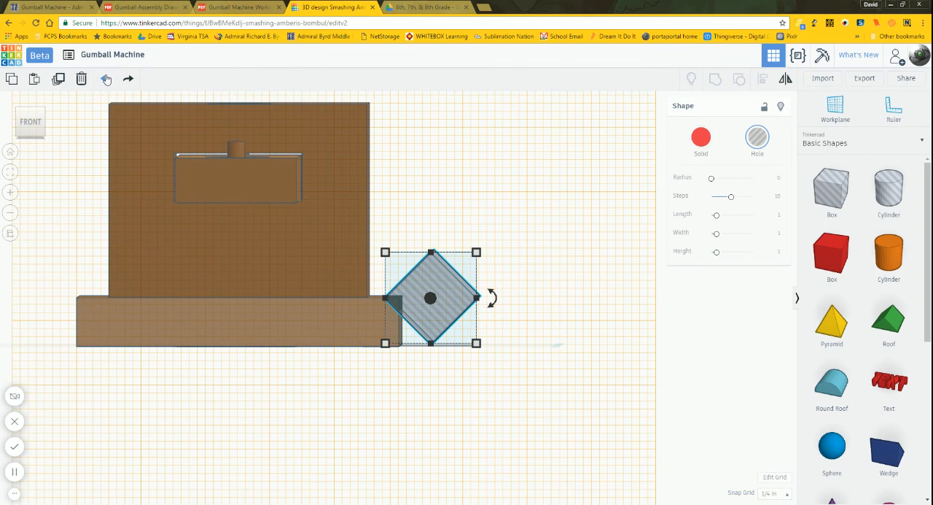
left_click(65, 84)
key("Left")
key("Left")
key("Left")
key("Left")
key("Left")
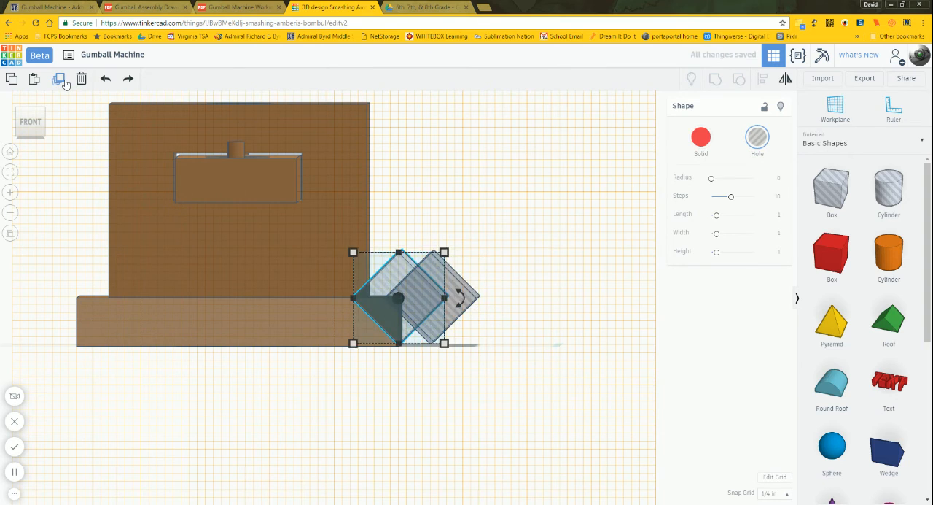
key("Left")
key("Left")
key("Left")
key("Left")
key("Left")
key("Left")
key("Left")
key("Left")
key("Left")
key("Left")
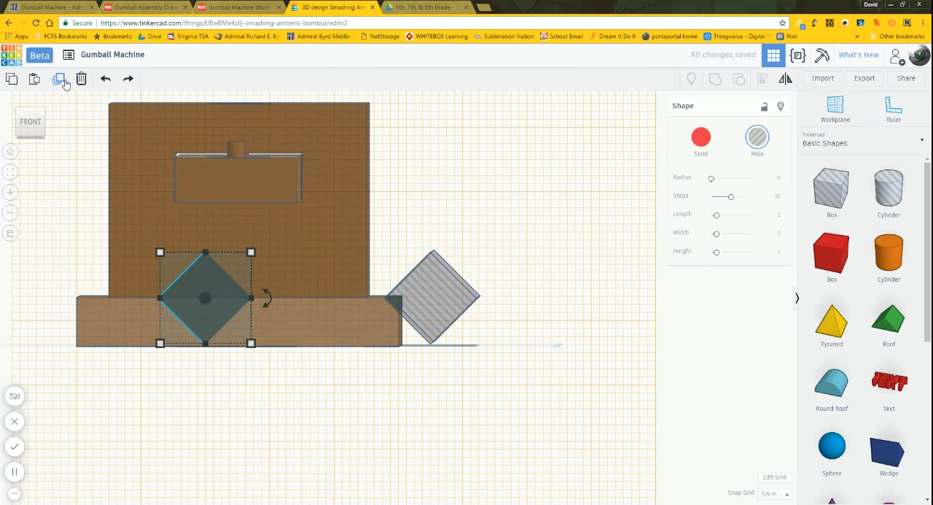
key("Left")
key("Left")
key("Left")
key("Left")
key("Left")
key("Left")
key("Left")
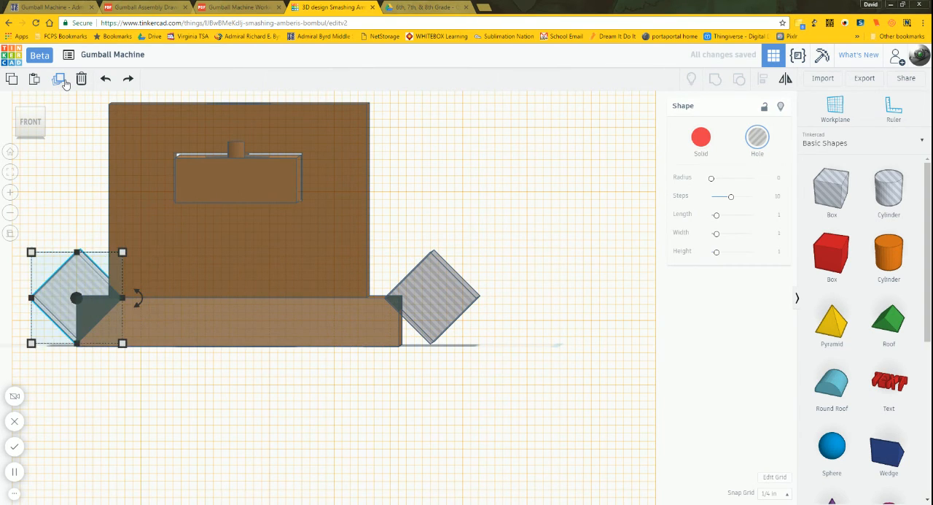
key("Left")
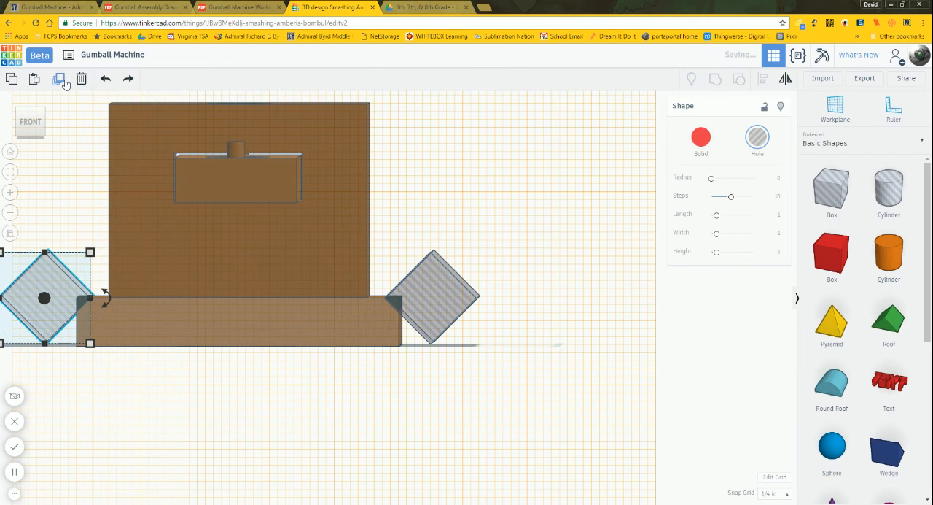
Step: Group the two rotated box holes on the left and right sides of the base
mouse_move(231, 372)
right_mouse_down()
mouse_move(241, 374)
mouse_move(217, 366)
right_mouse_up()
left_click(33, 124)
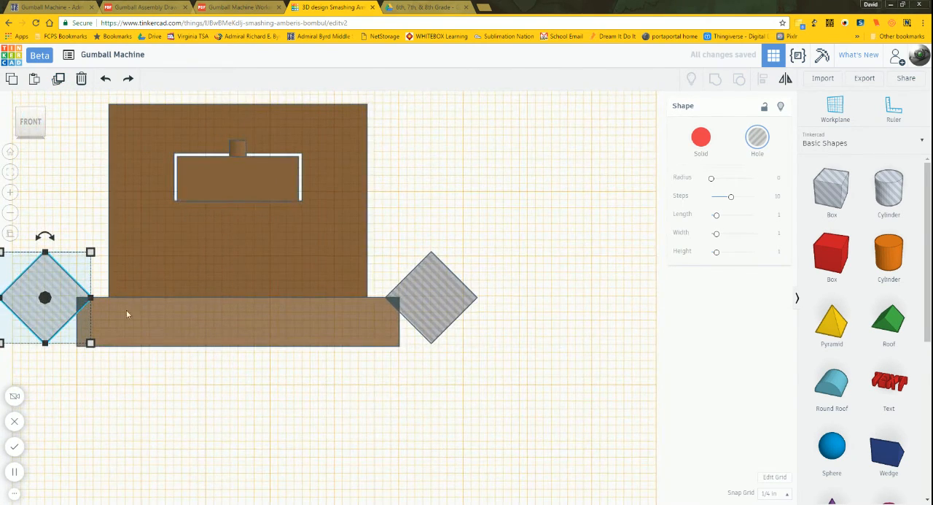
left_click(164, 398)
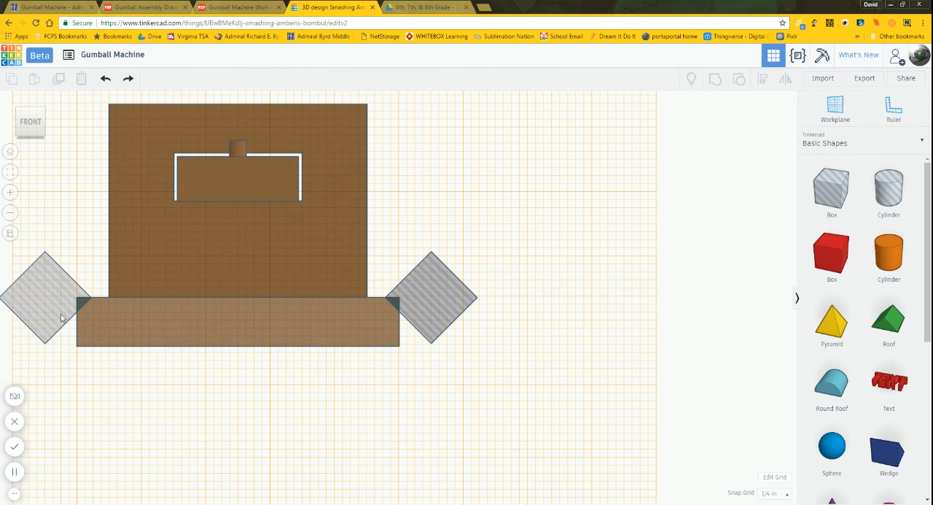
scroll(530, 297, "down", 2)
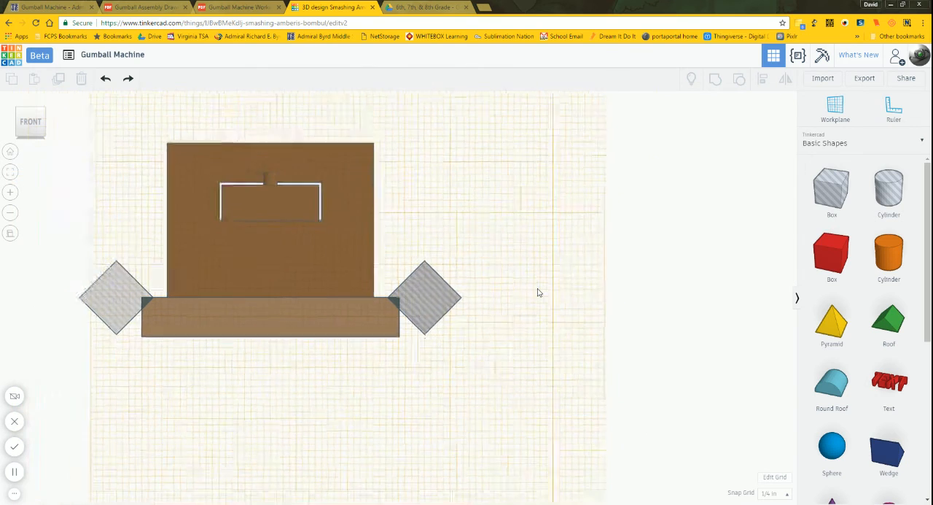
left_click(134, 299)
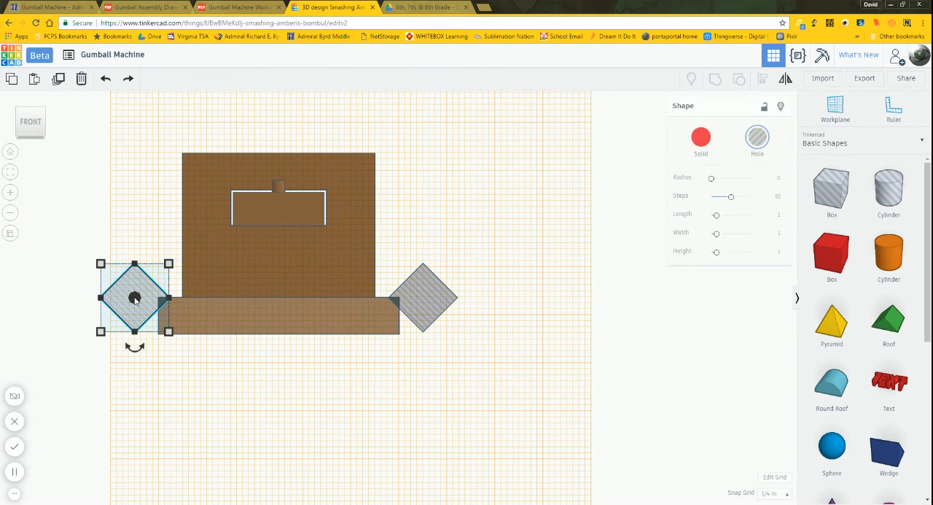
left_click(438, 296, "shift")
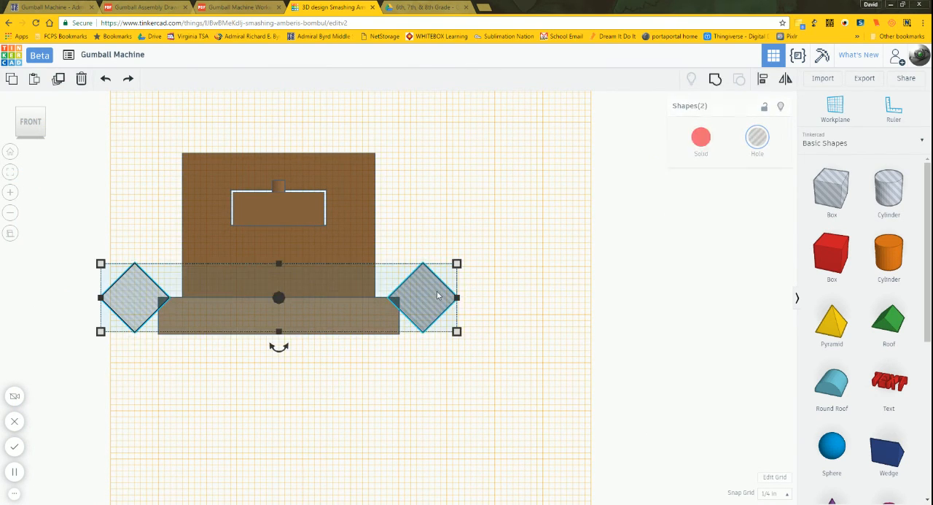
left_click(717, 82)
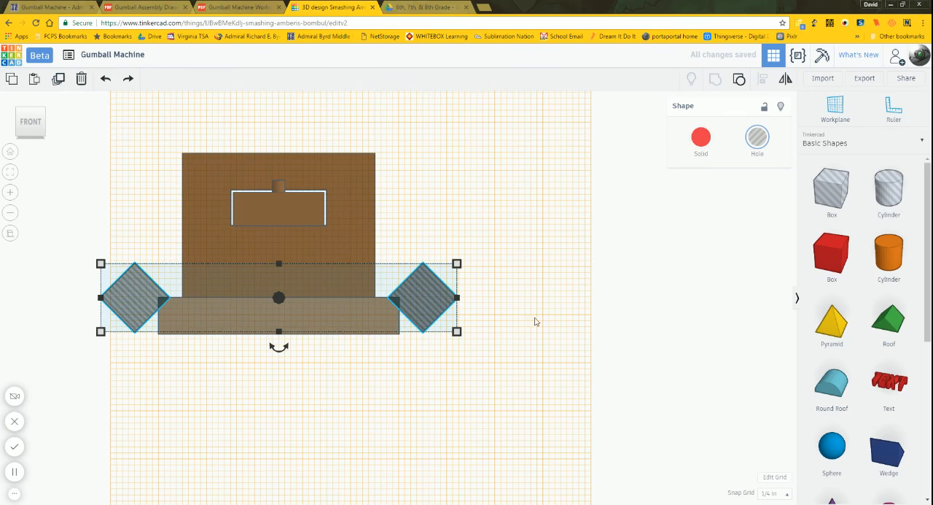
Step: Duplicate the grouped pair of box holes and rotate the copy 90 degrees, seen from above, to span the base's front and back edges
right_click_drag(534, 321, 487, 385)
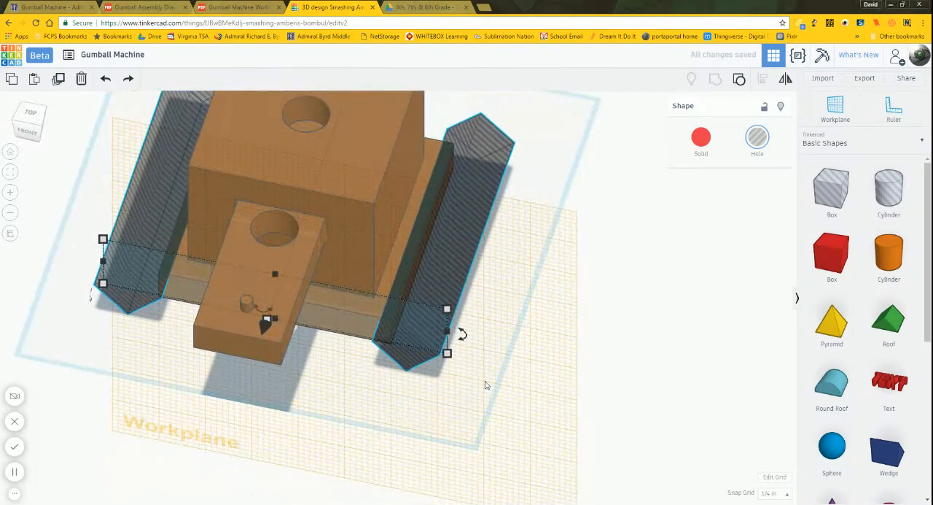
mouse_move(264, 314)
left_click(29, 113)
mouse_move(284, 375)
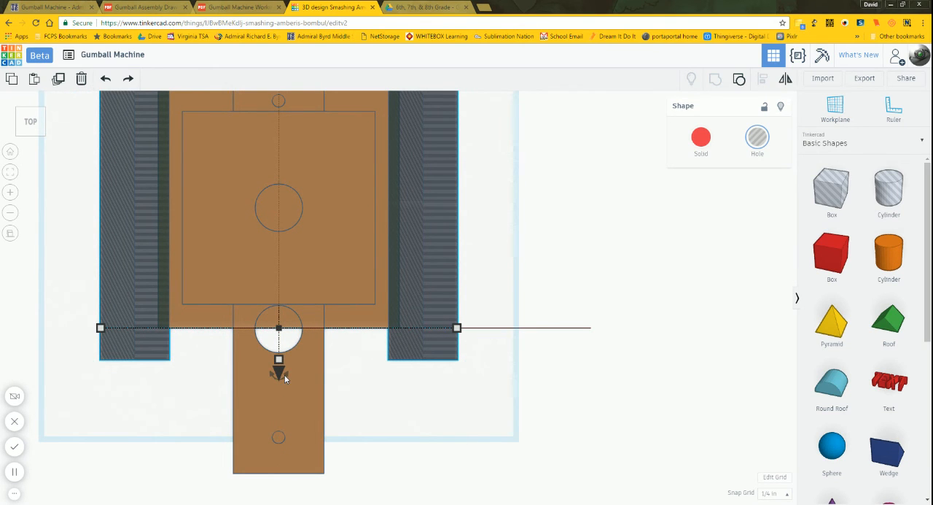
scroll(561, 405, "down", 4)
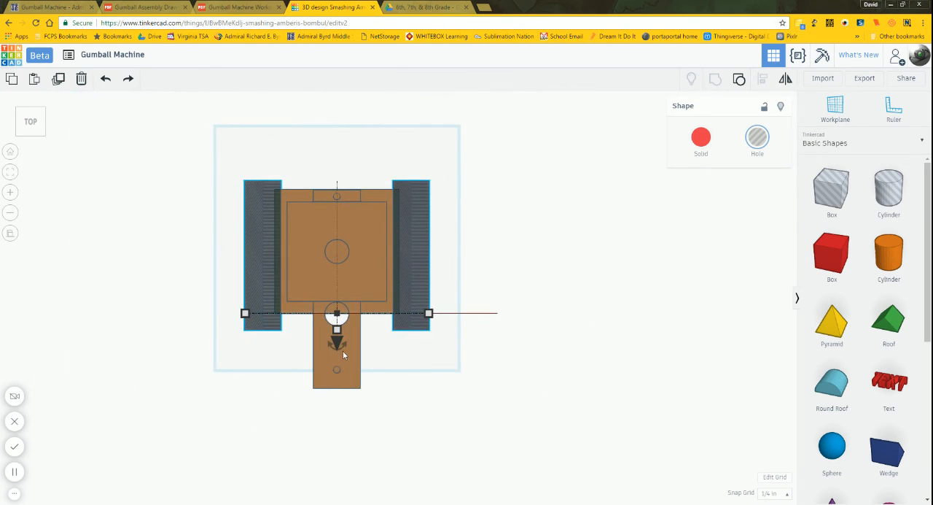
left_click_drag(342, 348, 442, 266)
left_click(474, 372)
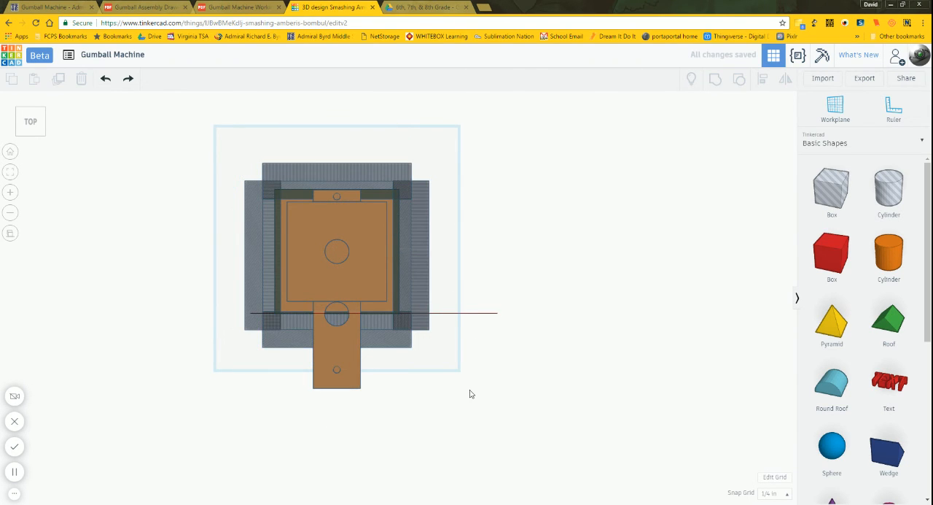
Step: Check from the right side how the front and back box holes overlap the base, and select that pair
right_click_drag(471, 392, 213, 275)
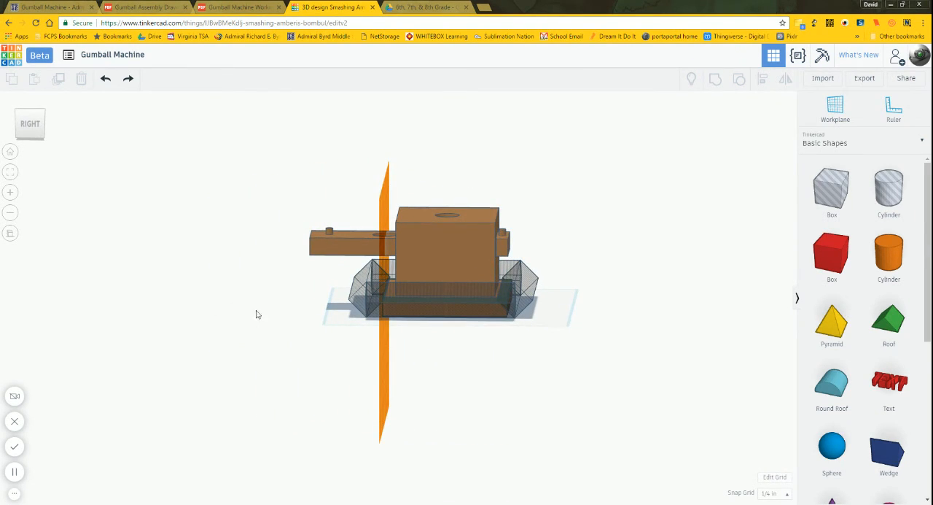
left_click(29, 126)
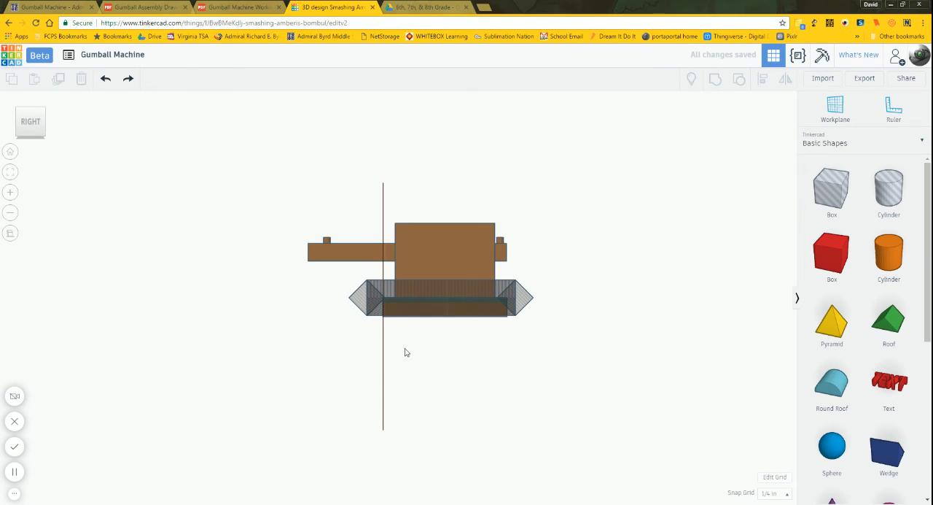
scroll(397, 340, "up", 10)
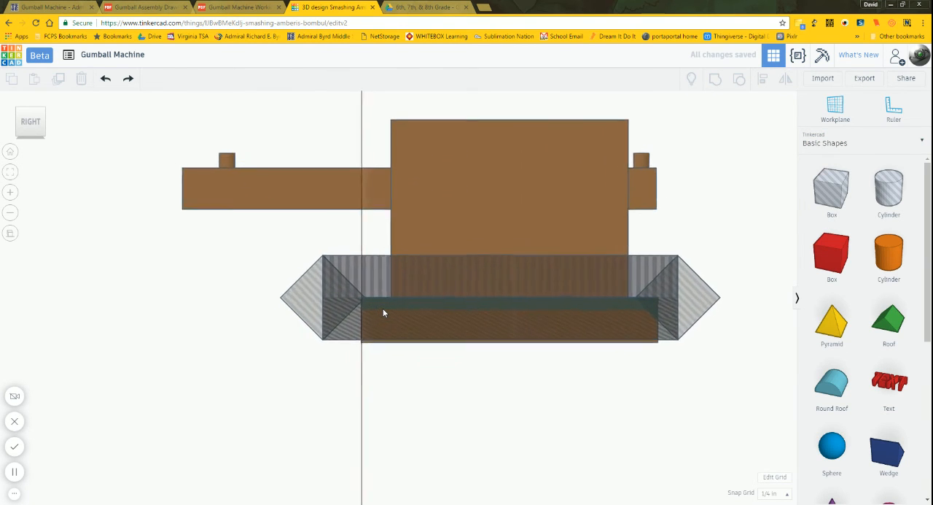
scroll(383, 310, "up", 4)
scroll(384, 308, "down", 2)
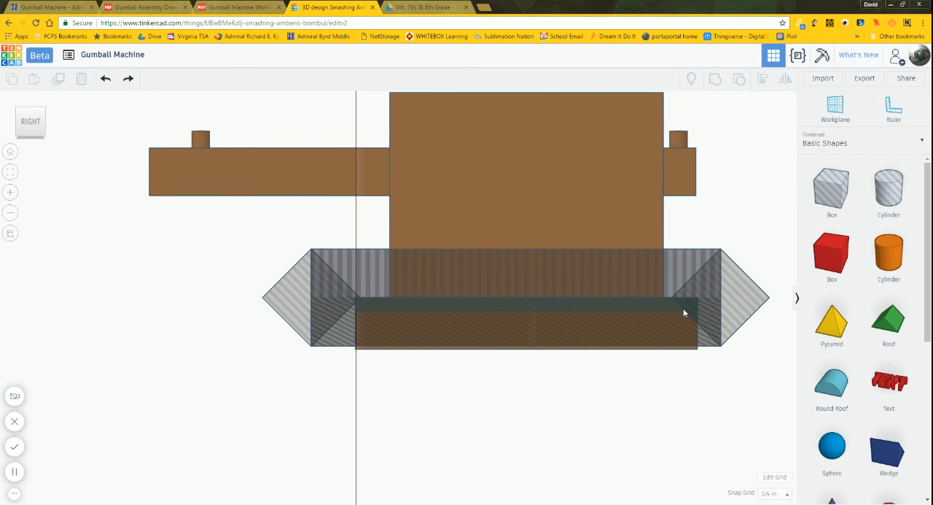
right_click_drag(693, 370, 679, 411)
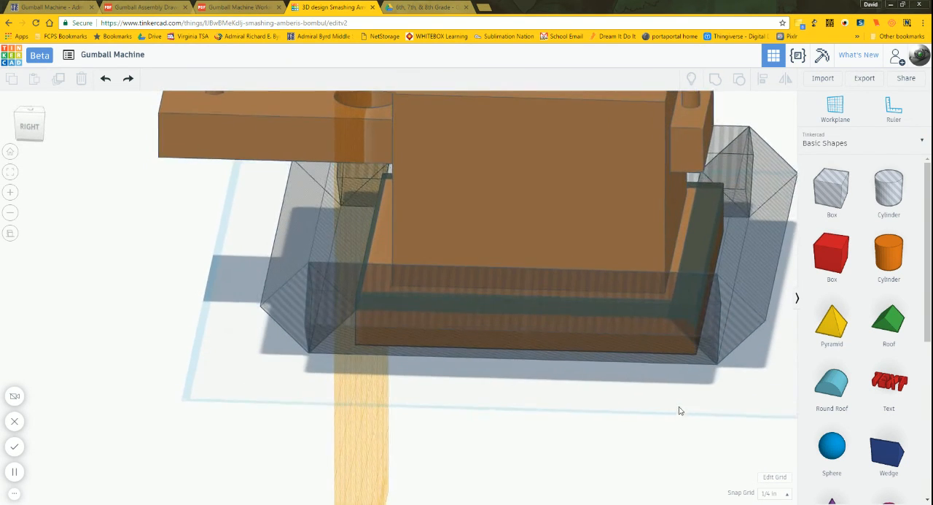
left_click(312, 227)
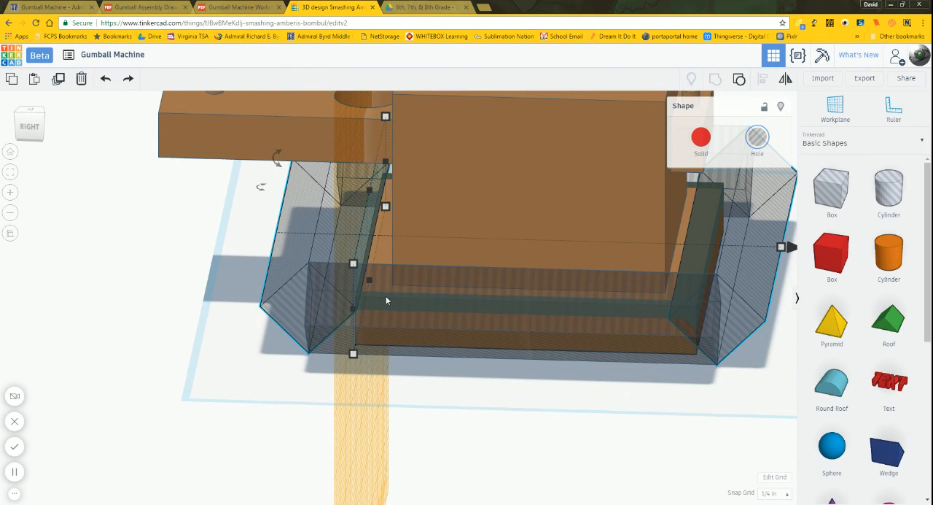
Step: Move the workplane from the vertical face back to the default horizontal grid beneath the gumball machine
key("Up")
key("Down")
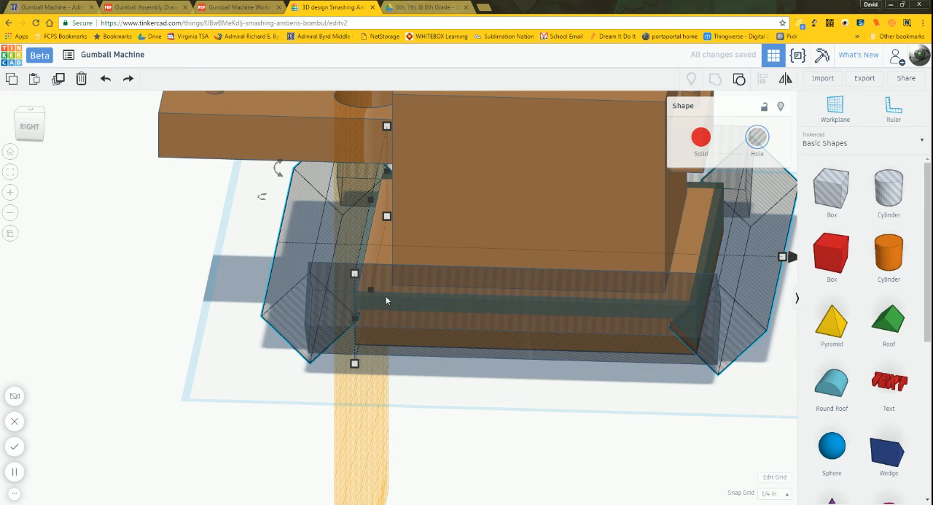
left_click(636, 408)
right_click_drag(511, 408, 568, 415)
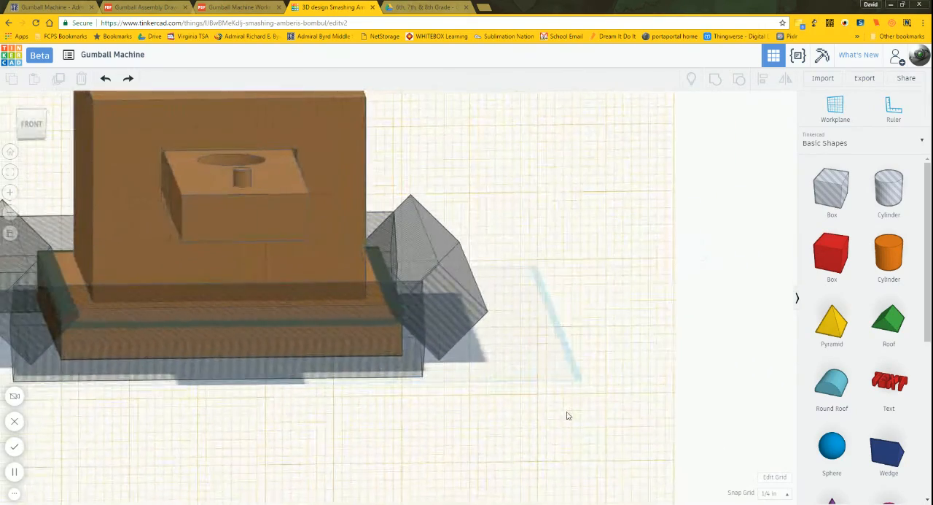
left_click(31, 123)
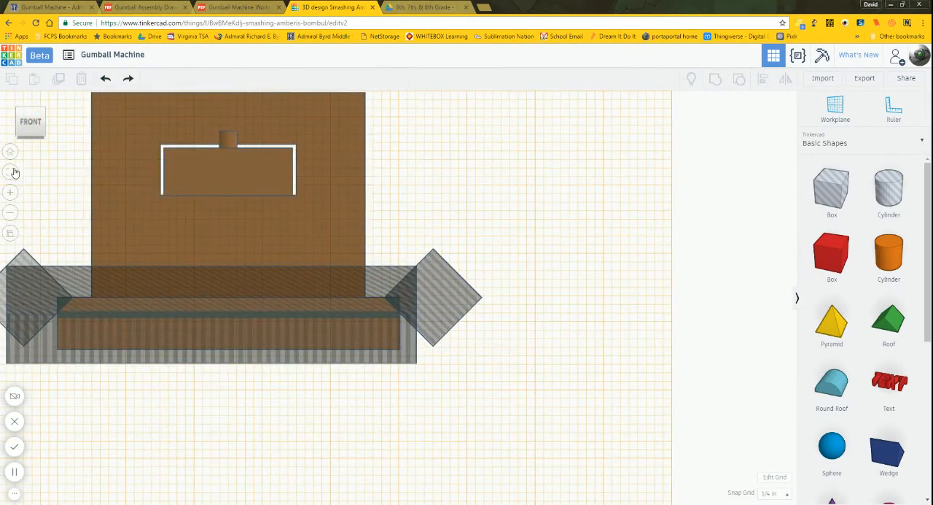
left_click(13, 173)
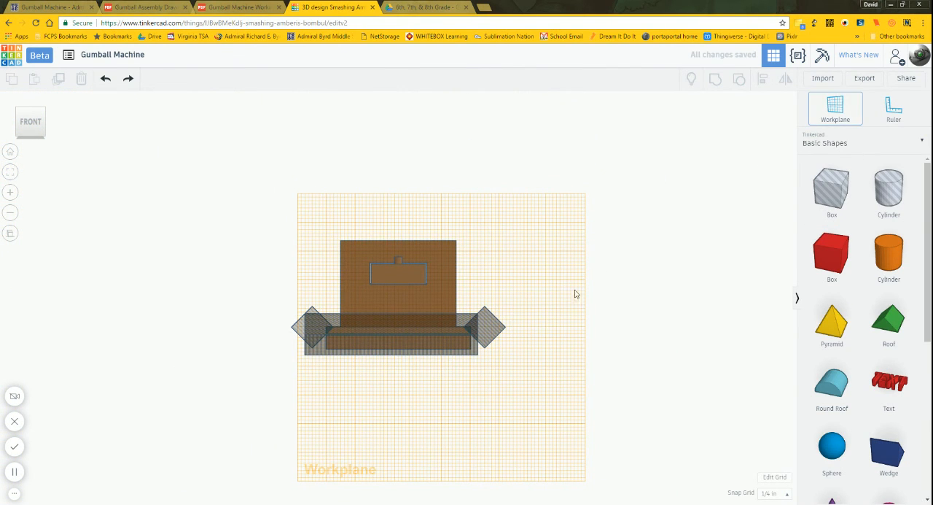
right_click_drag(742, 197, 668, 264)
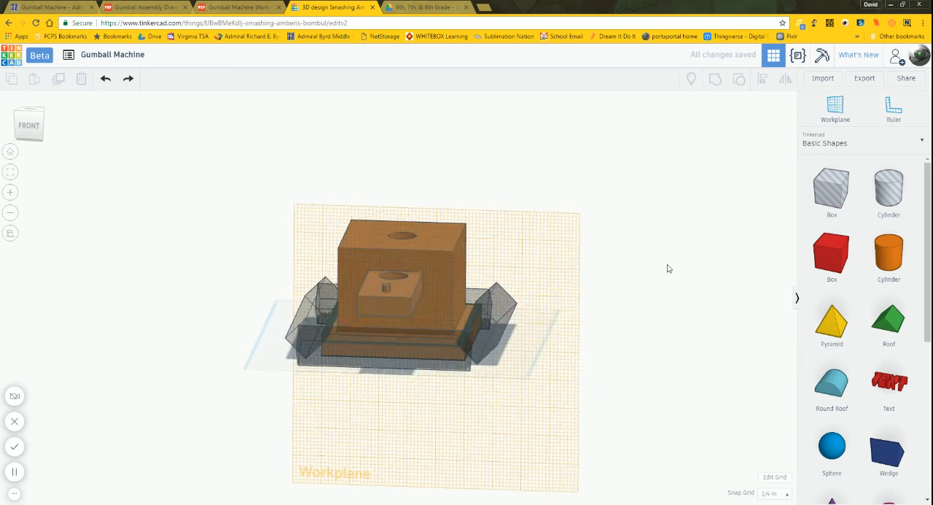
left_click(833, 108)
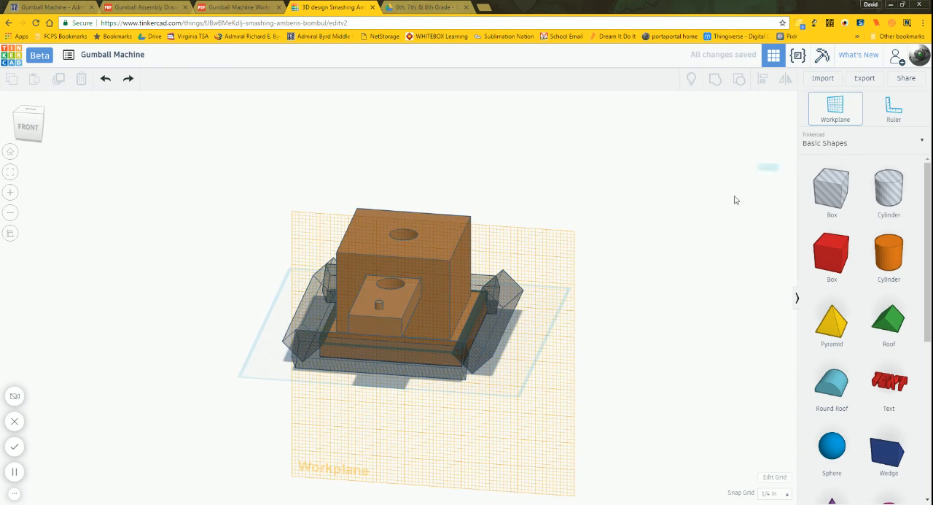
left_click(532, 330)
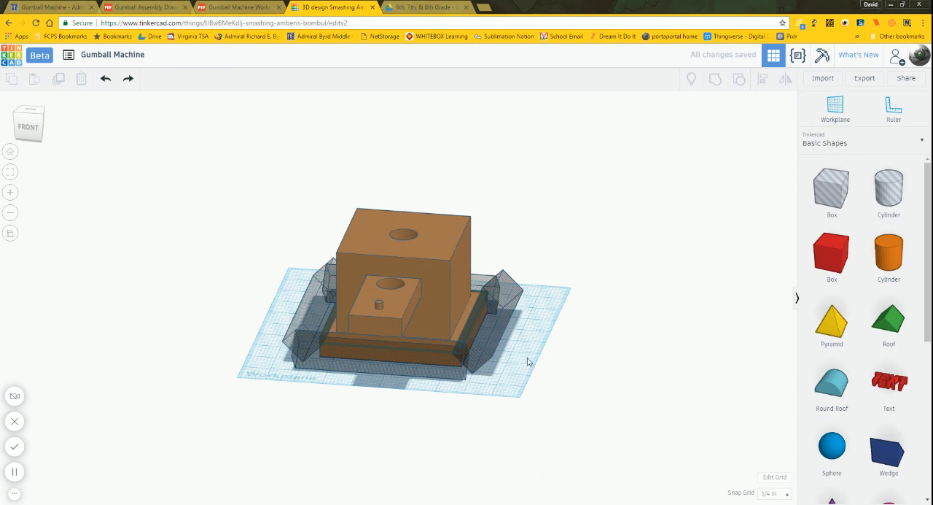
Step: Group the left and right pair of rotated box holes with the gumball machine body to cut the base's side chamfers
left_click(27, 127)
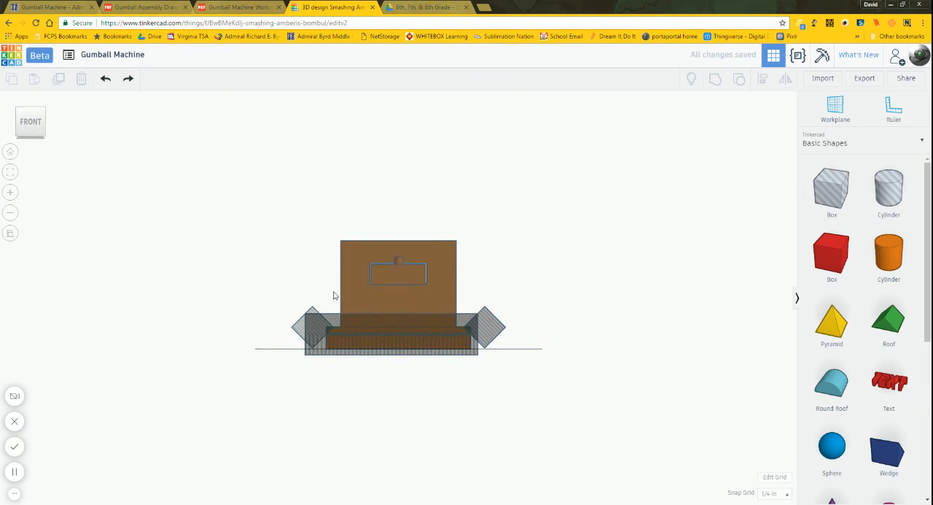
left_click(298, 323)
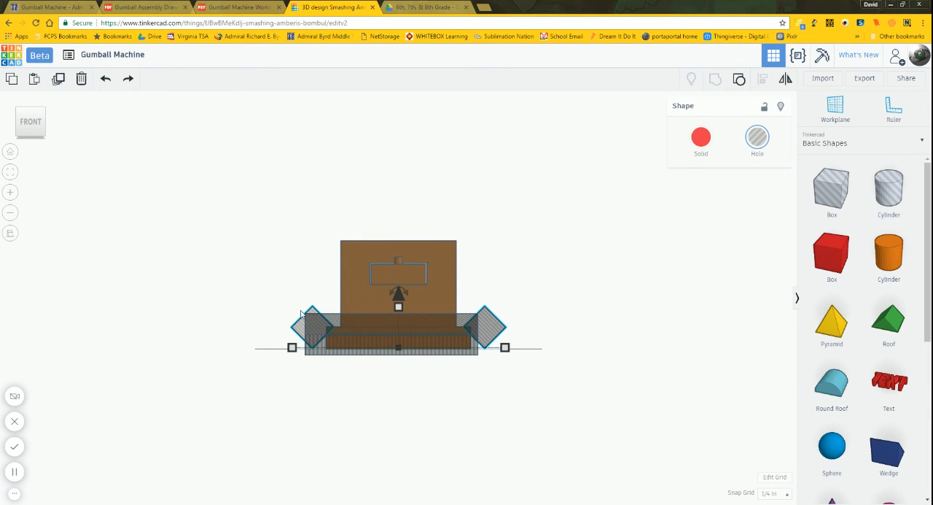
left_click(353, 282, "shift")
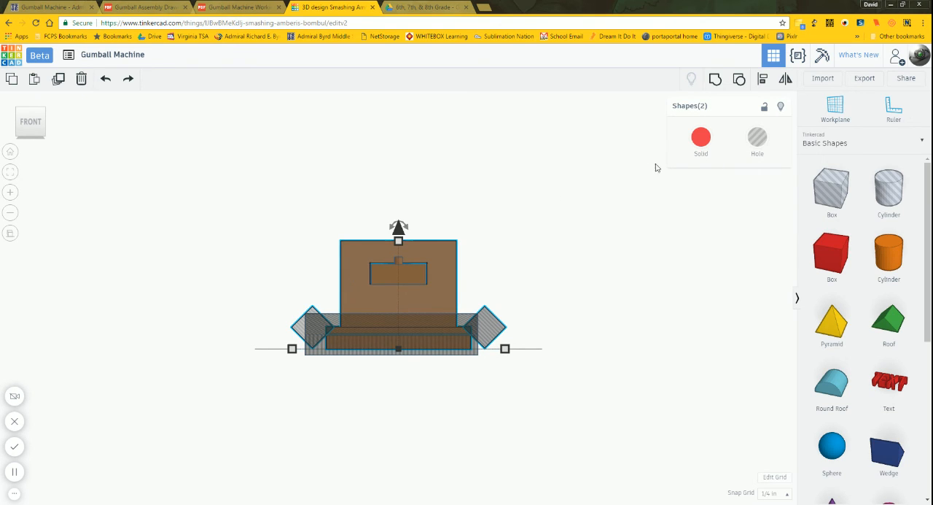
left_click(715, 78)
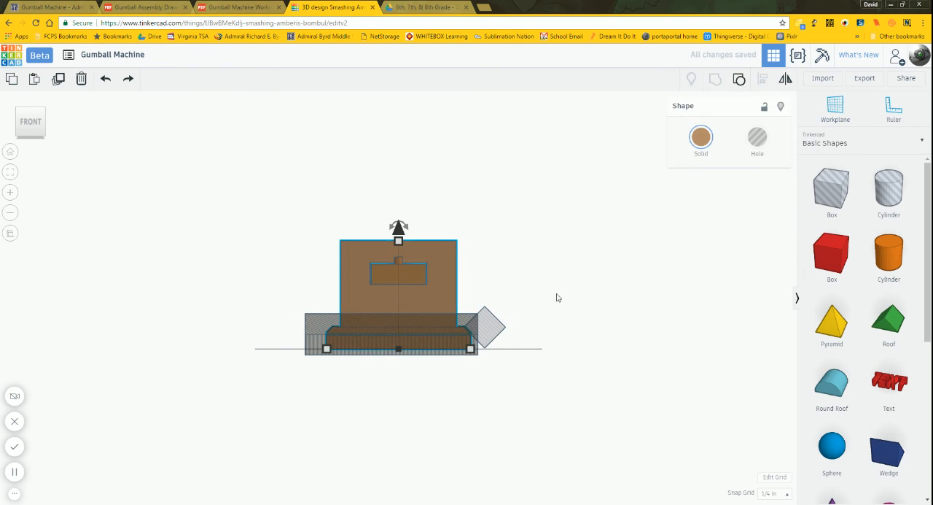
Step: Group the leftover rotated box hole at the base's right side with the gumball machine body
left_click(541, 378)
left_click(474, 327)
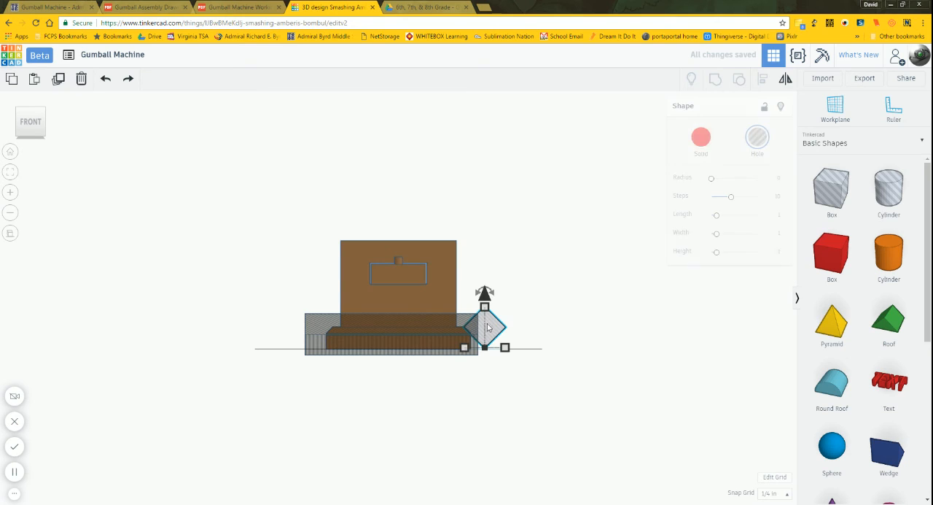
left_click(448, 286, "shift")
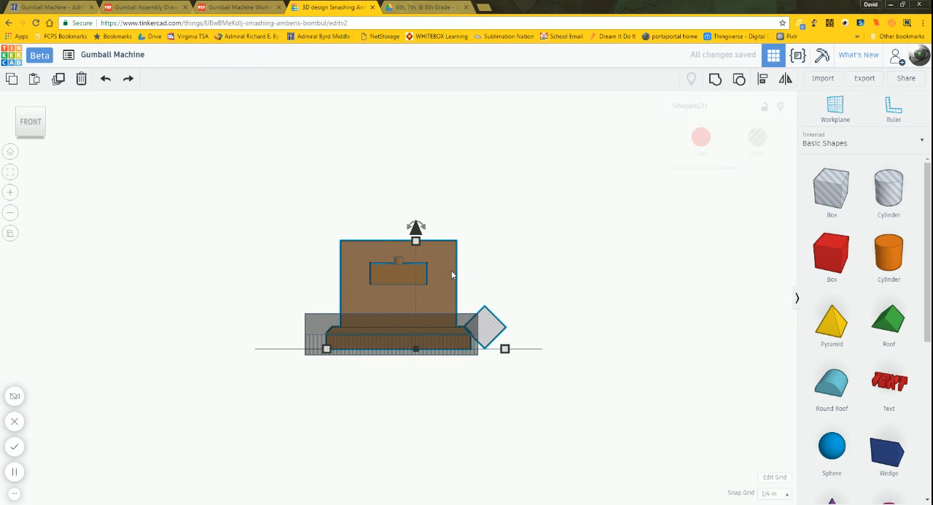
left_click(715, 78)
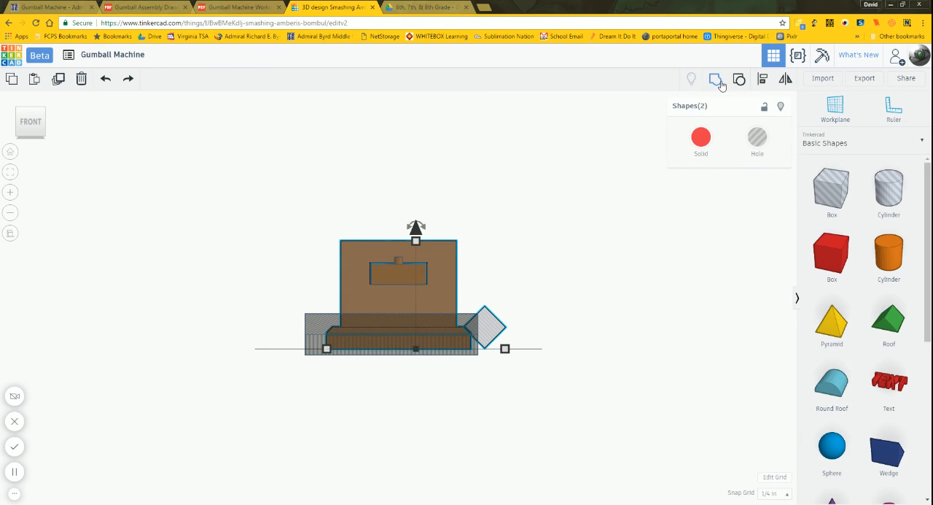
left_click(588, 341)
Step: Select the front and back pair of box holes from the right side, and set the snap grid to 1/64 in
right_click_drag(590, 350, 332, 348)
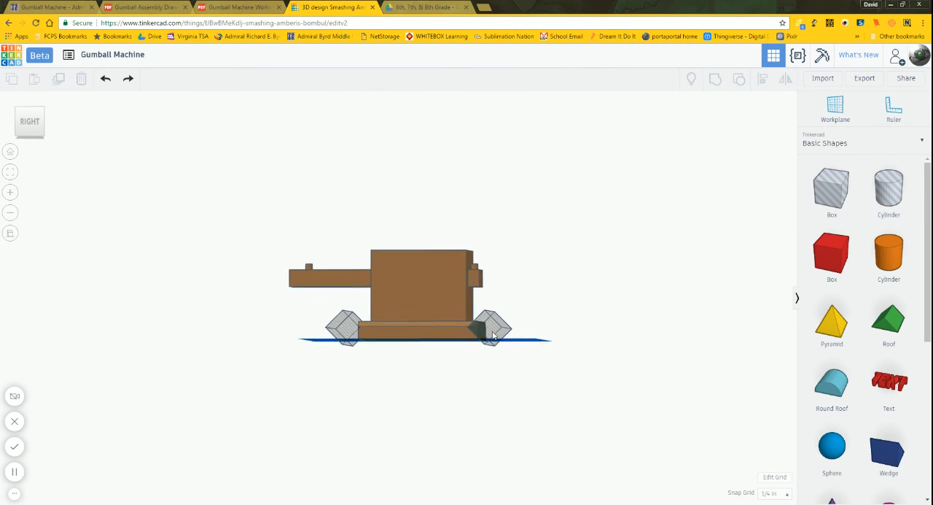
scroll(492, 332, "up", 3)
scroll(544, 343, "up", 5)
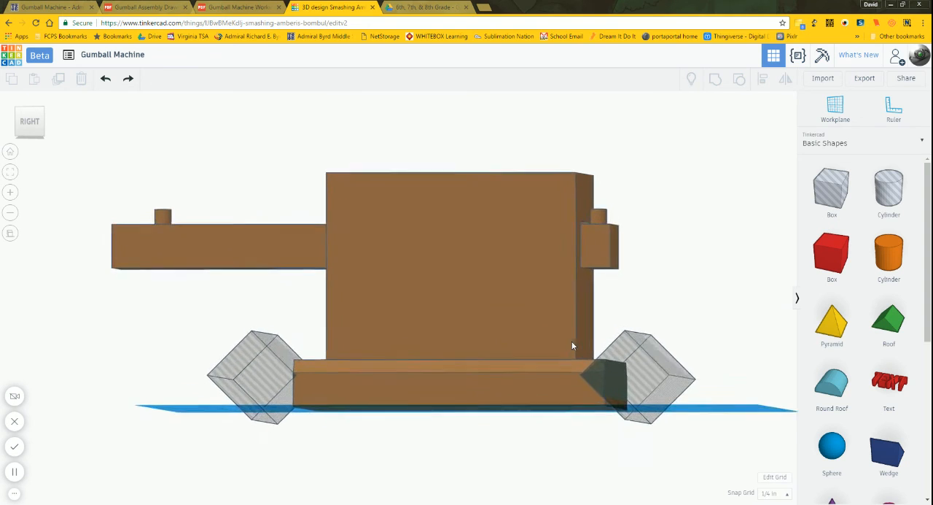
right_click_drag(533, 366, 531, 364)
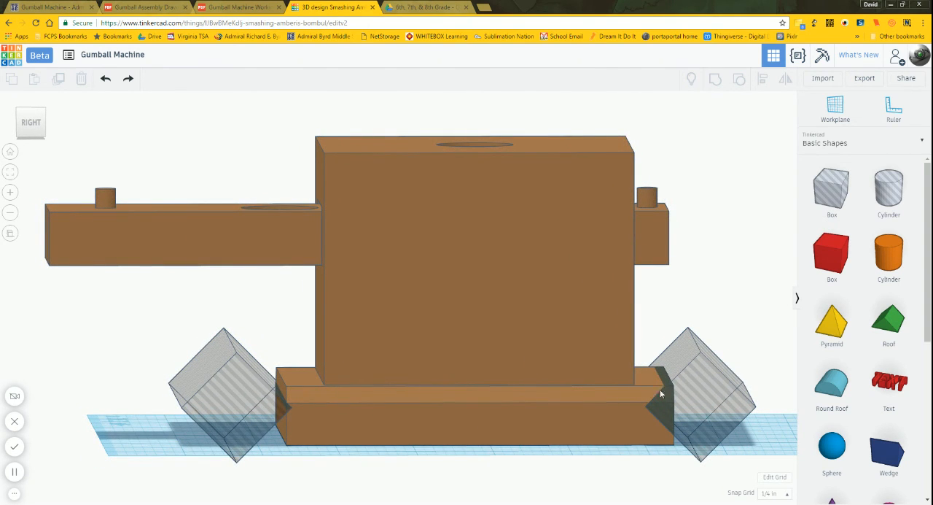
right_click_drag(633, 386, 598, 423)
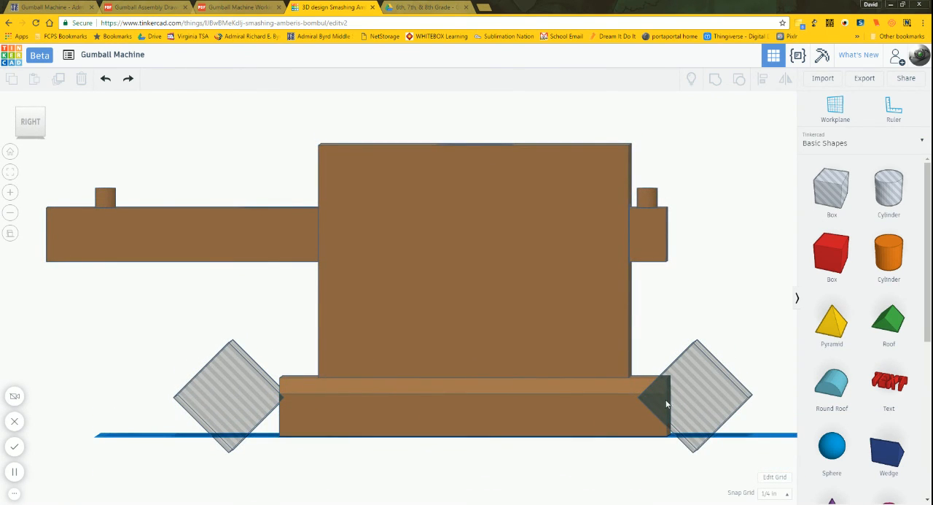
left_click(703, 396)
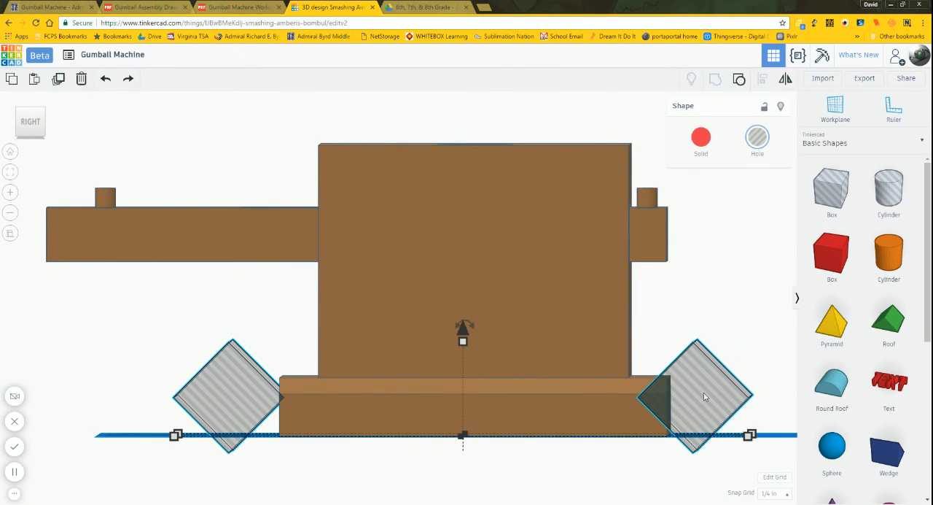
left_click(775, 493)
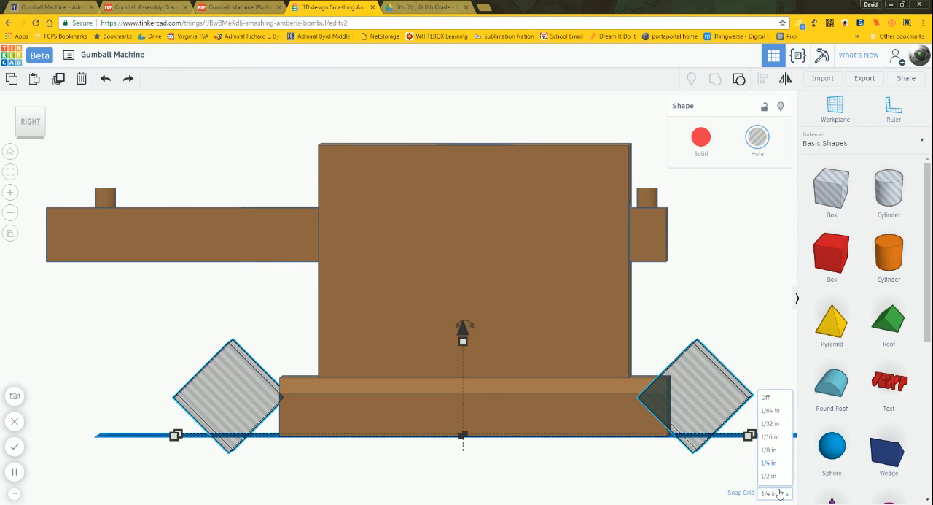
left_click(772, 410)
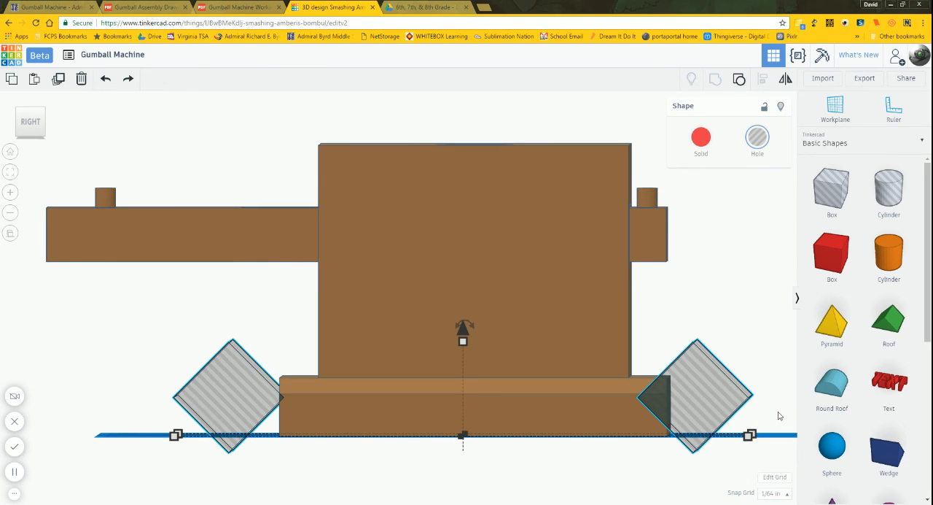
key("Up")
key("Up")
key("Up")
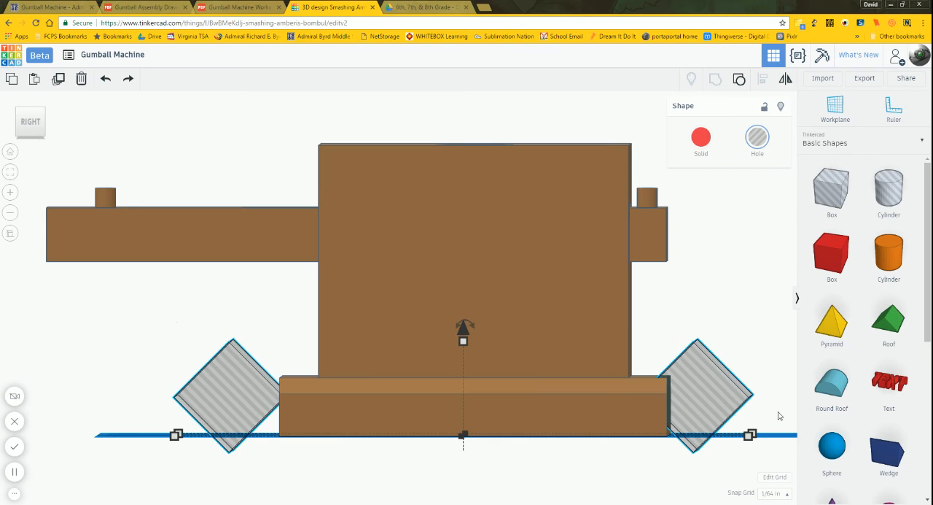
key("Down")
key("Down")
key("Down")
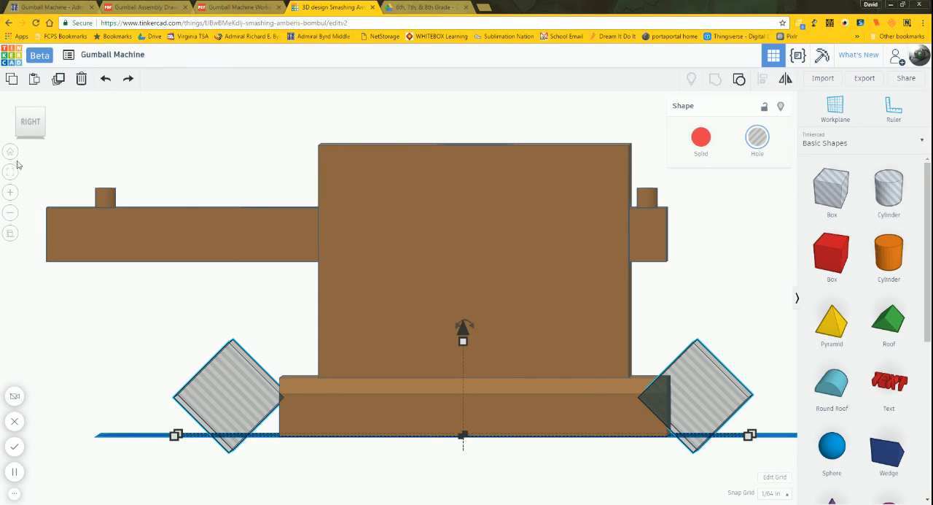
Step: Raise the front and back box holes until their inner corners meet the base's top face, and shift the pair backward to overlap both edges equally
left_click(26, 123)
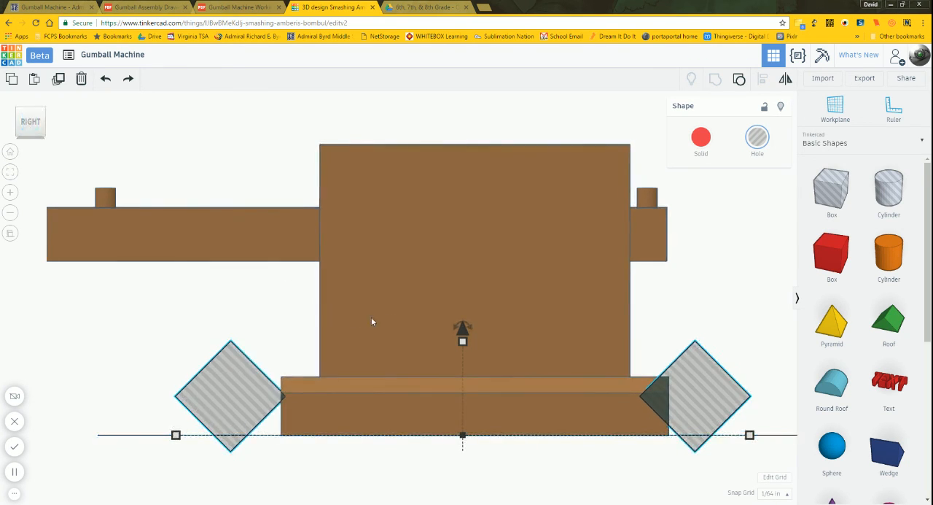
left_click_drag(463, 329, 463, 310)
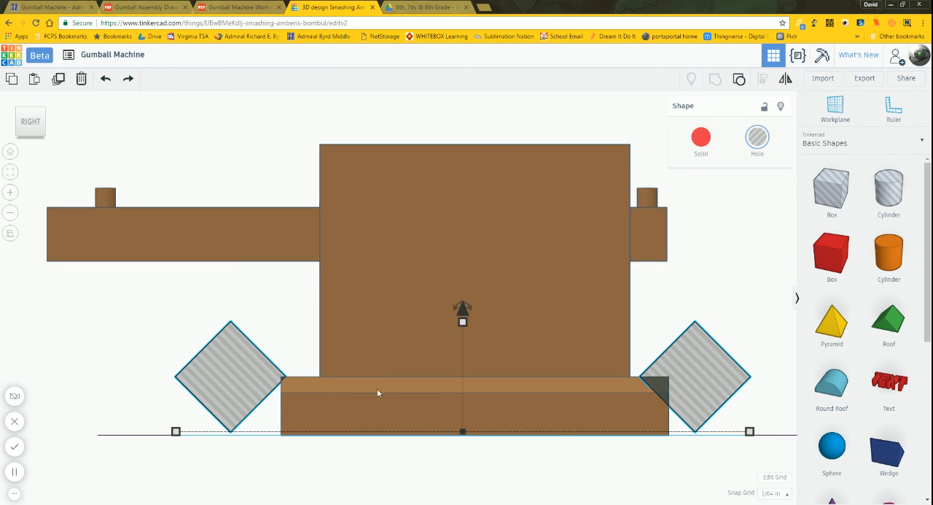
key("Right")
key("Right")
key("Right")
key("Right")
key("Right")
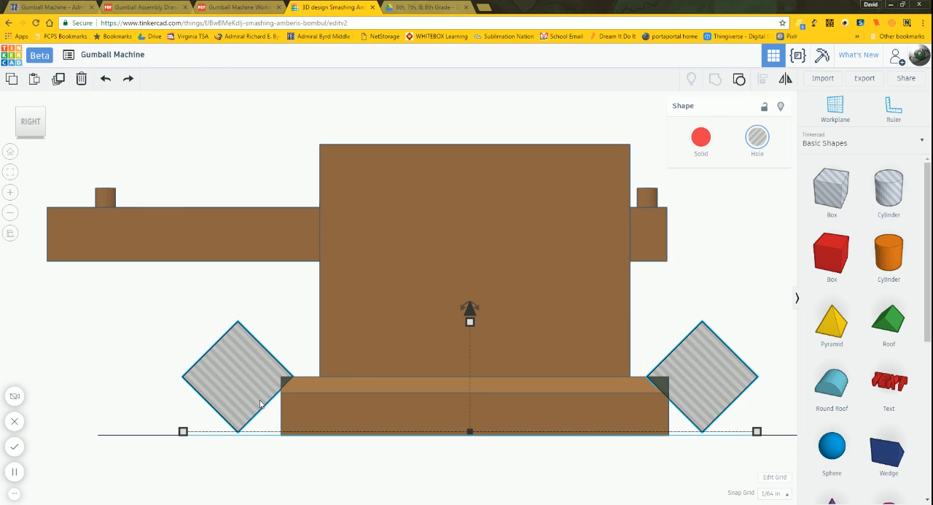
key("Right")
key("Right")
key("Right")
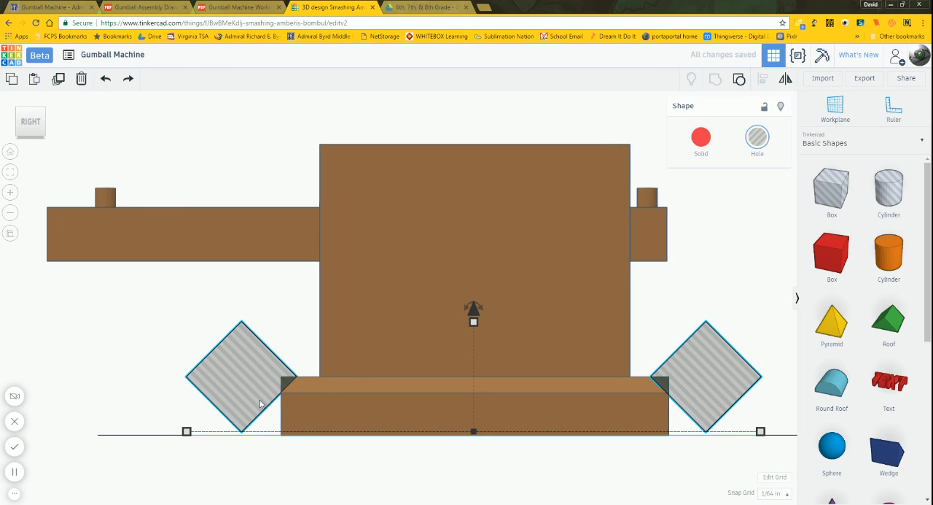
key("Right")
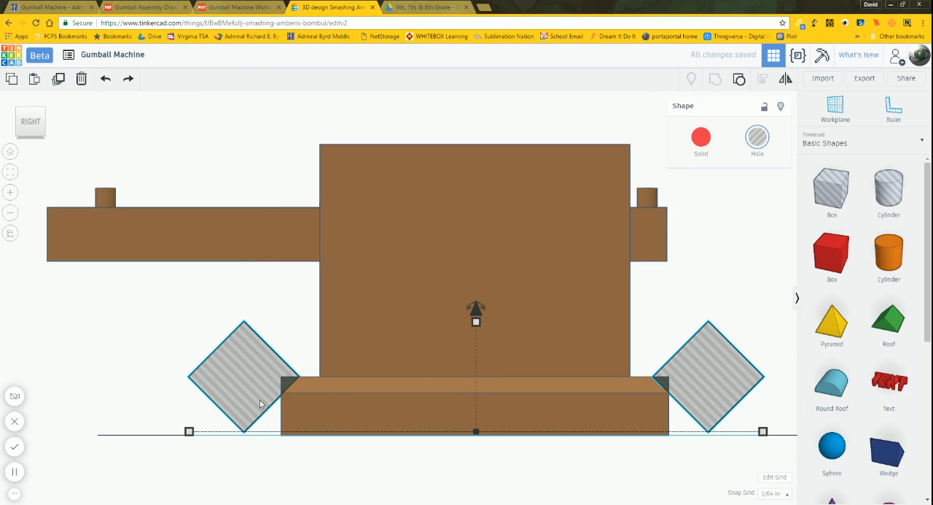
Step: Nudge the box hole pair 1/64 in toward the front so the cut at the rear edge meets the side chamfer's lower line
scroll(695, 390, "up", 2)
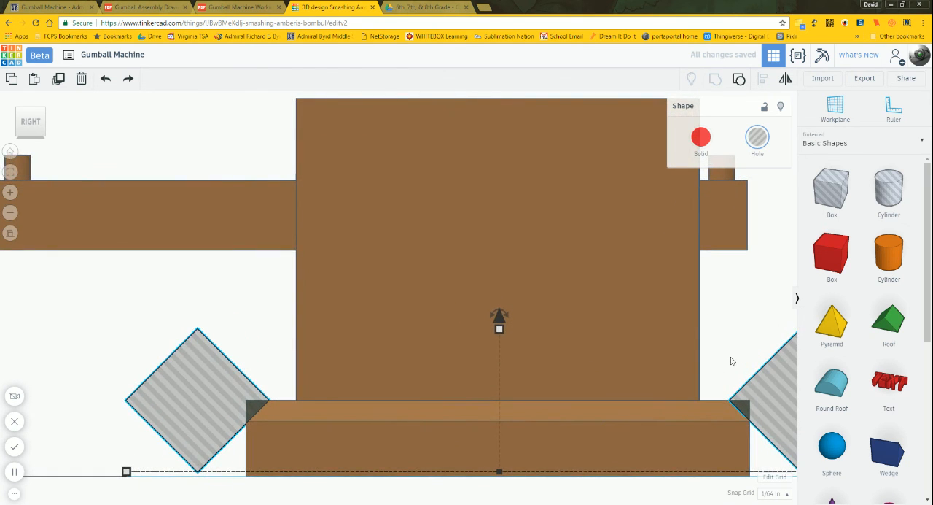
middle_click_drag(727, 369, 265, 251)
scroll(494, 317, "up", 3)
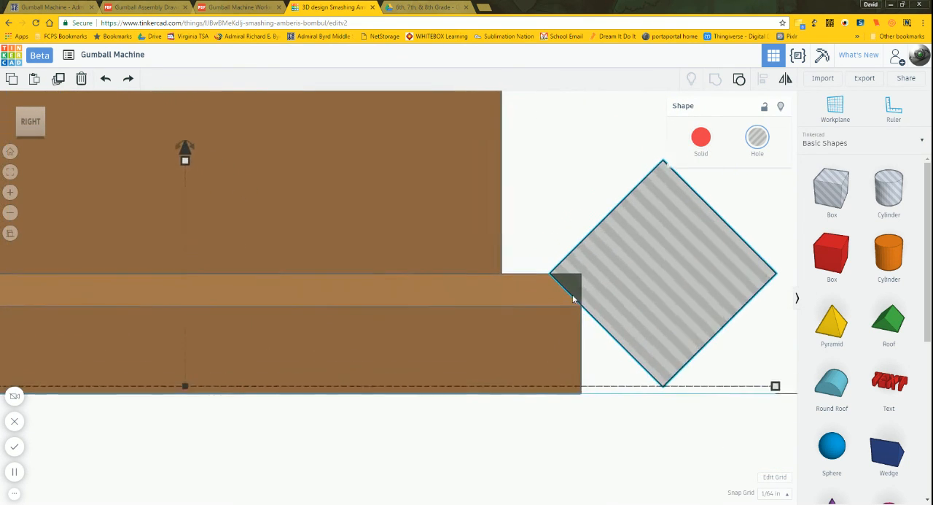
scroll(576, 288, "down", 3)
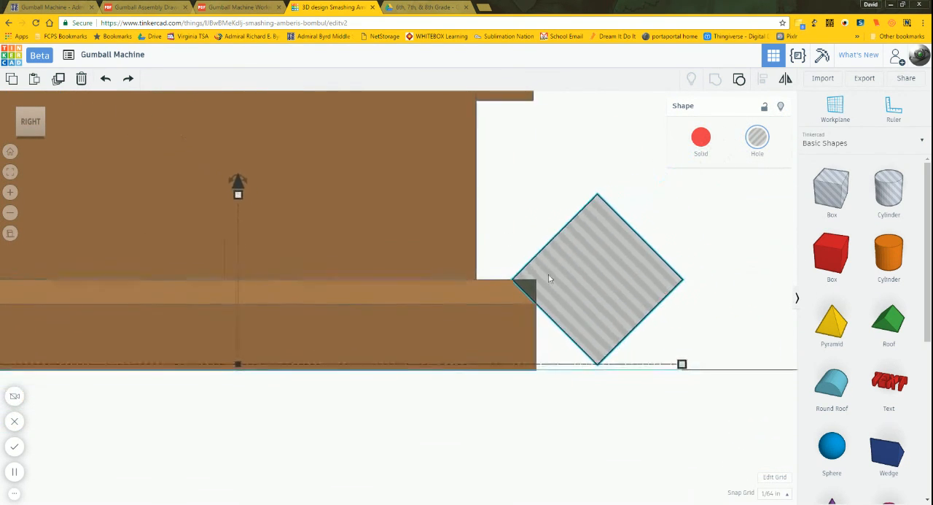
scroll(594, 306, "up", 2)
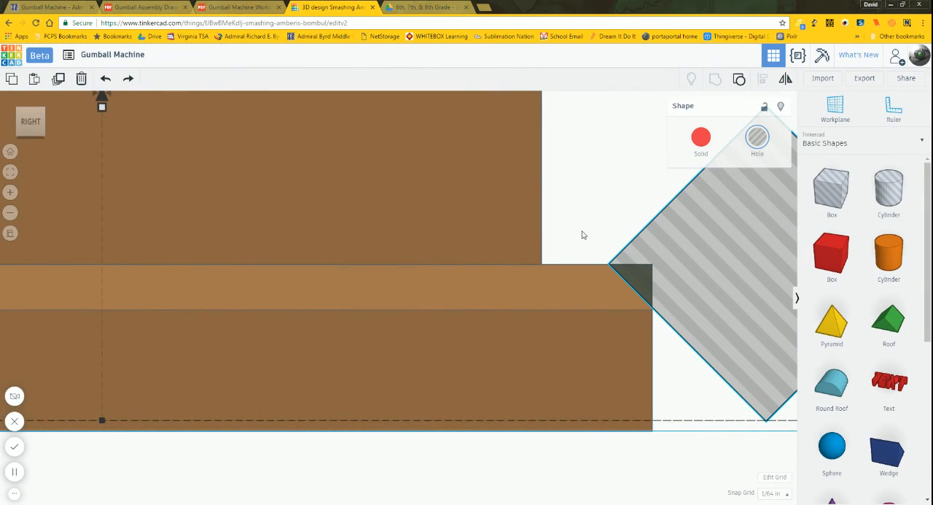
scroll(620, 306, "up", 4)
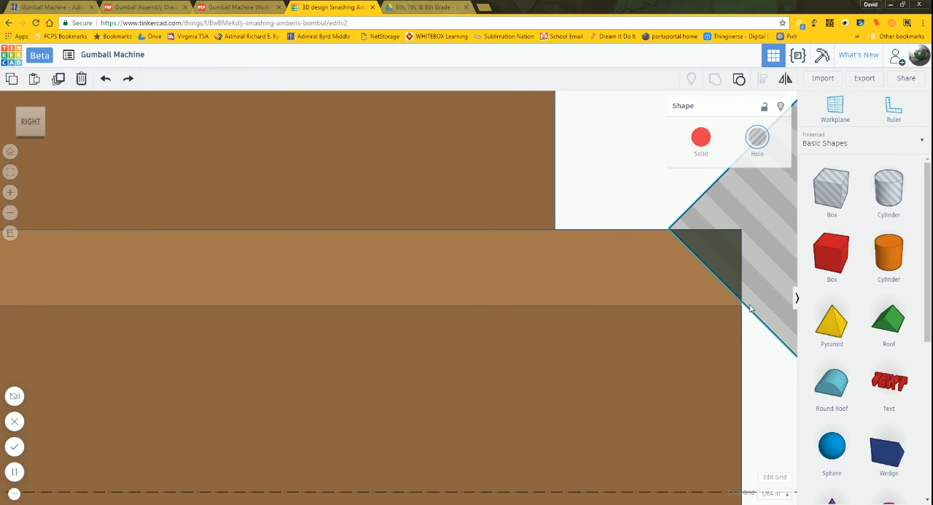
key("Left")
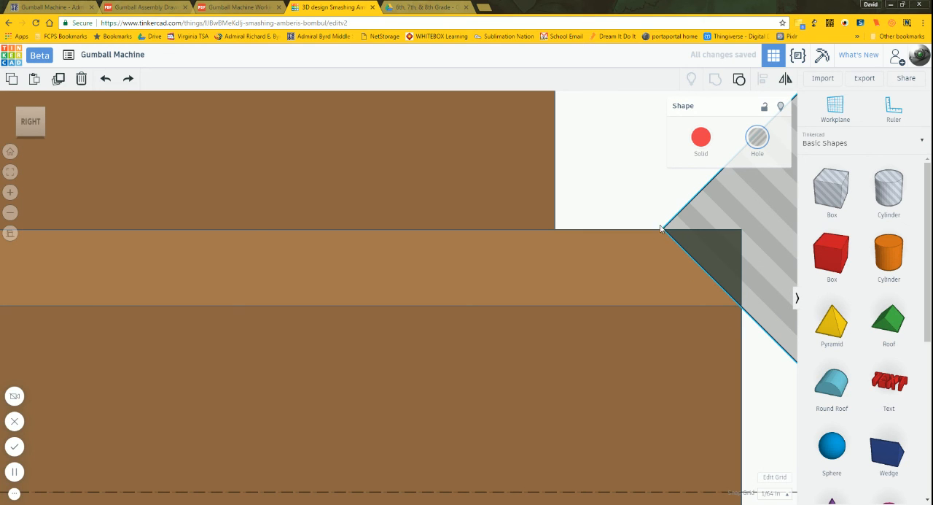
scroll(745, 300, "down", 5)
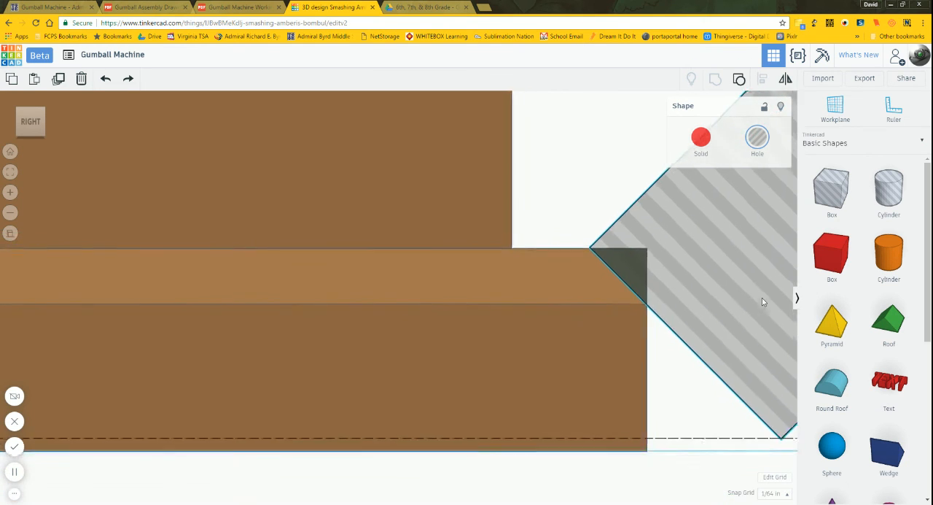
Step: Inspect the box holes' overlap at the base's front and rear edges, and check the base chamfer against the assembly and working drawings
middle_click_drag(331, 424, 828, 451)
middle_click_drag(299, 458, 721, 470)
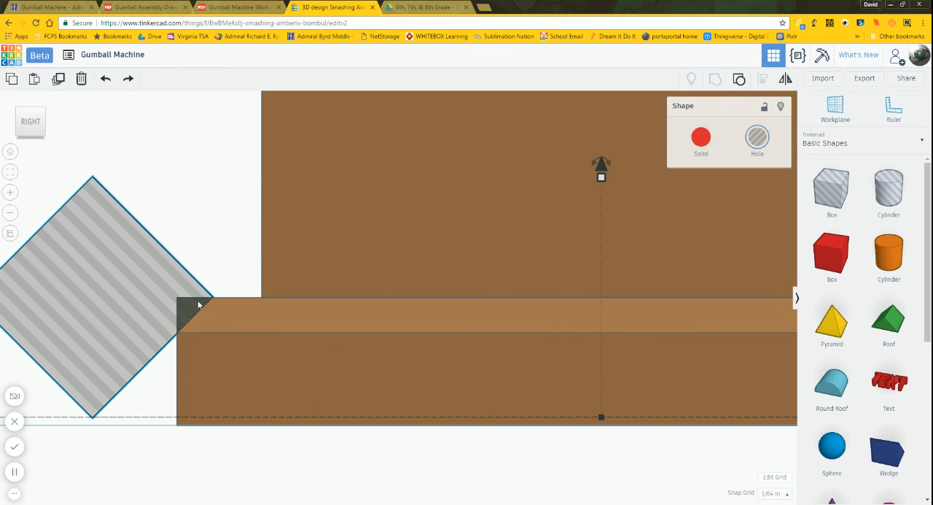
scroll(213, 297, "down", 6)
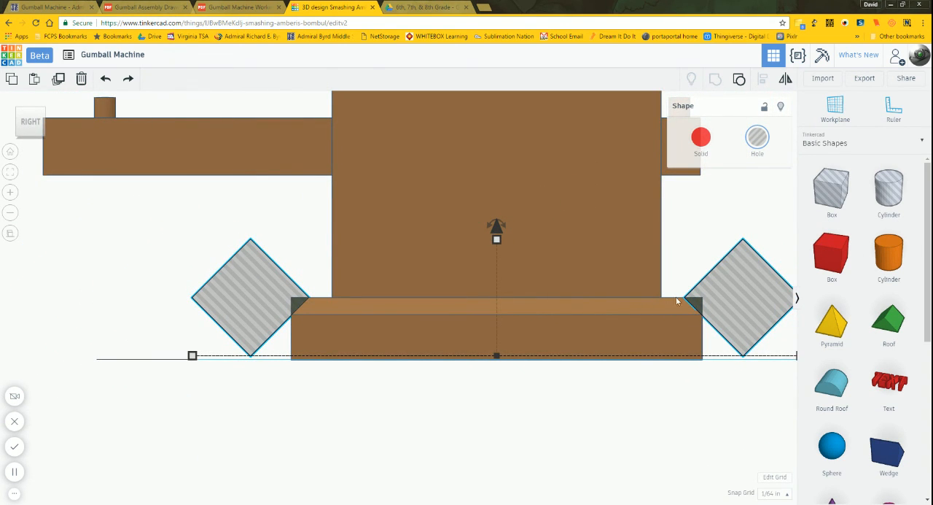
left_click(151, 6)
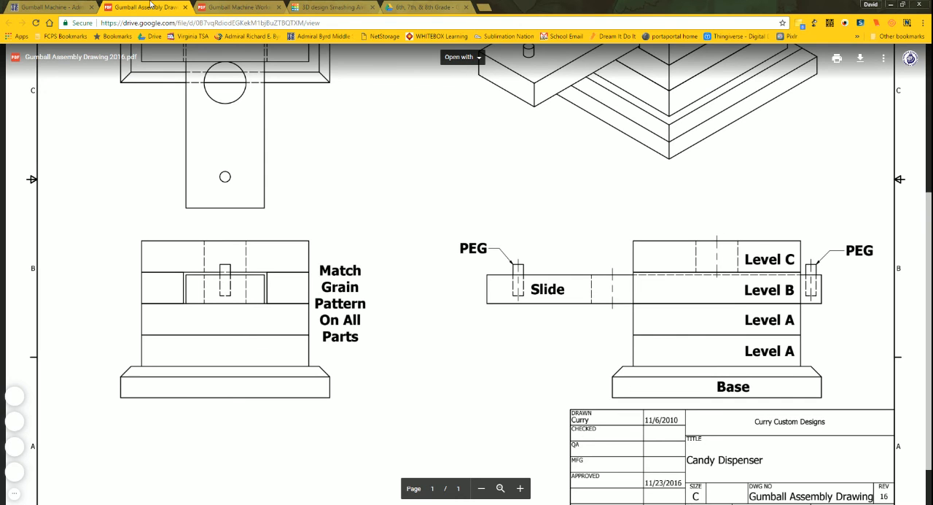
left_click(237, 7)
left_click(138, 6)
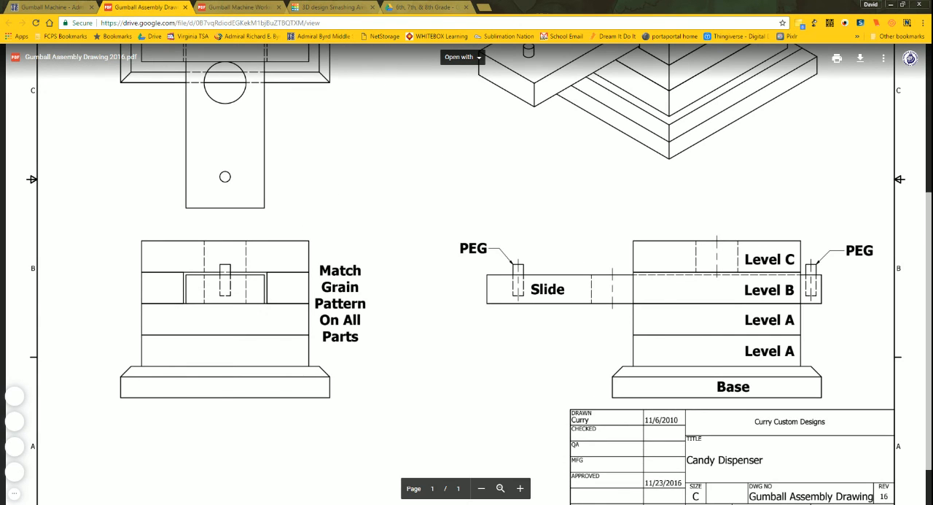
left_click(233, 6)
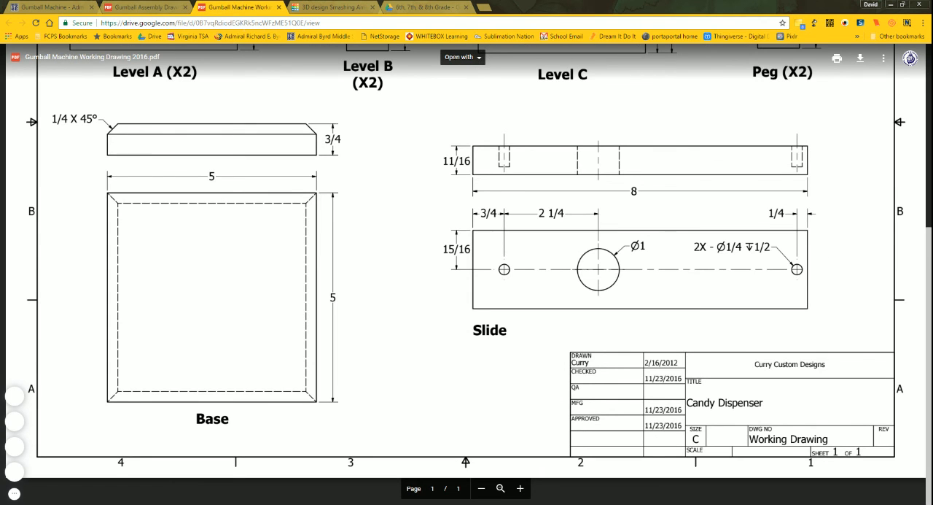
left_click(328, 6)
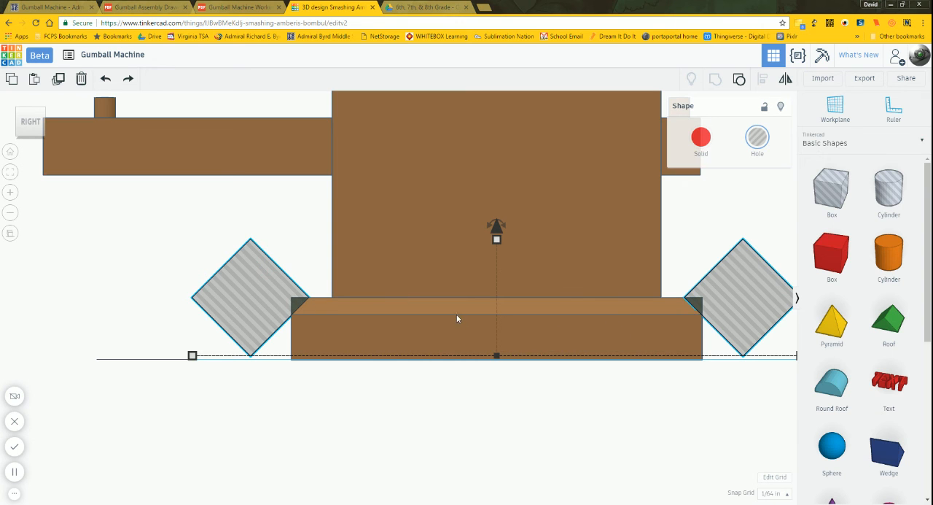
Step: Group the front and back box holes with the gumball machine body to cut the base's remaining two top chamfers
scroll(445, 367, "down", 4)
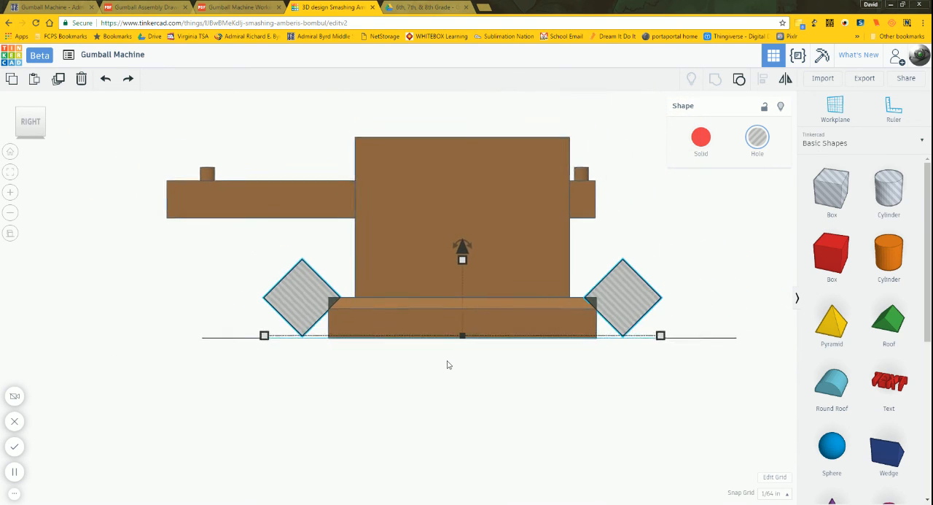
right_click_drag(666, 301, 582, 350)
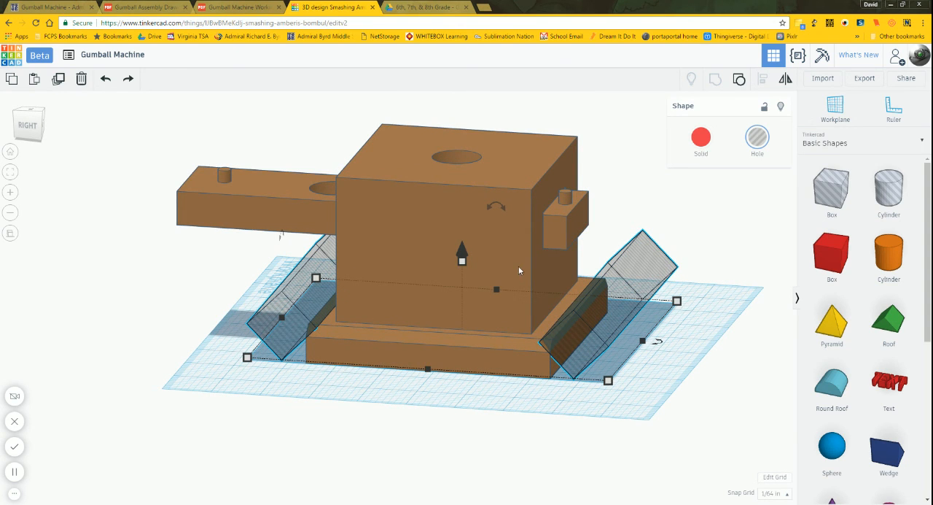
left_click(503, 228, "shift")
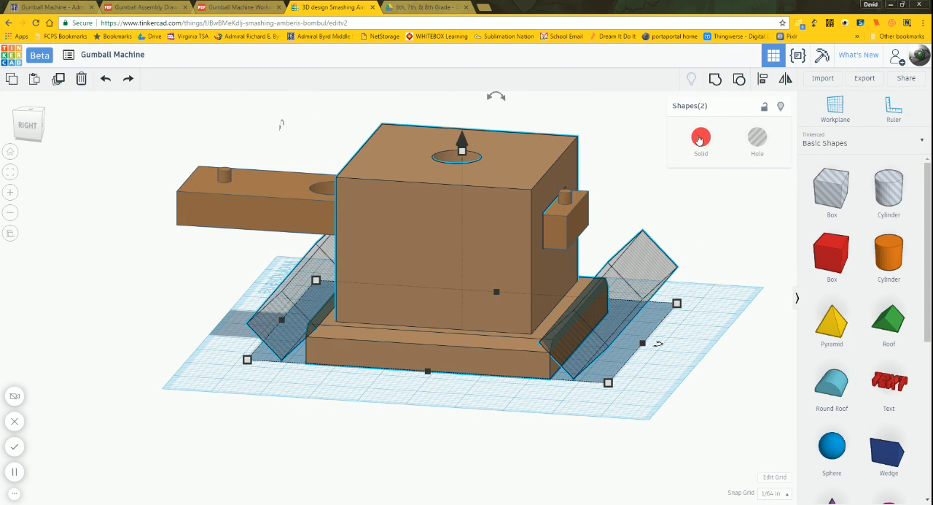
left_click(715, 78)
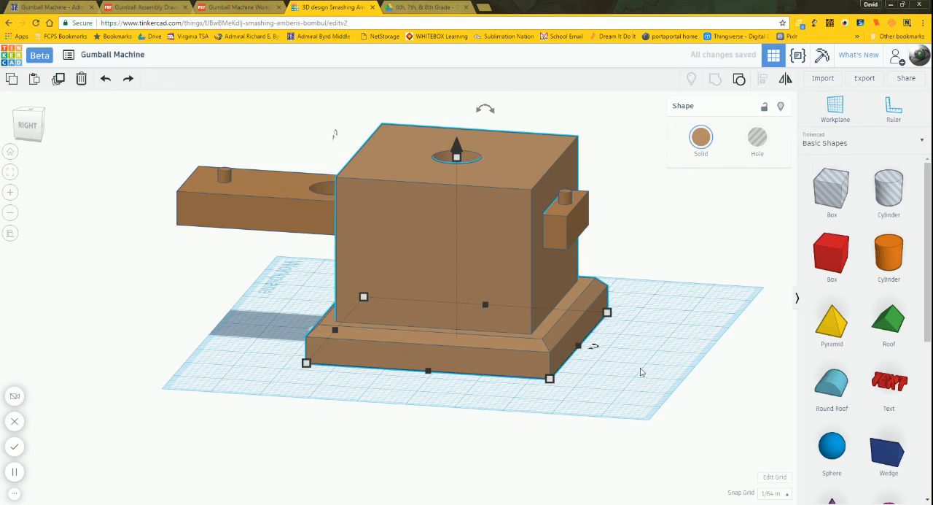
left_click(620, 379)
Step: Examine the chamfered model from the front-right corner, and select the body and the slide in turn to check they are separate objects
right_click_drag(579, 387, 519, 414)
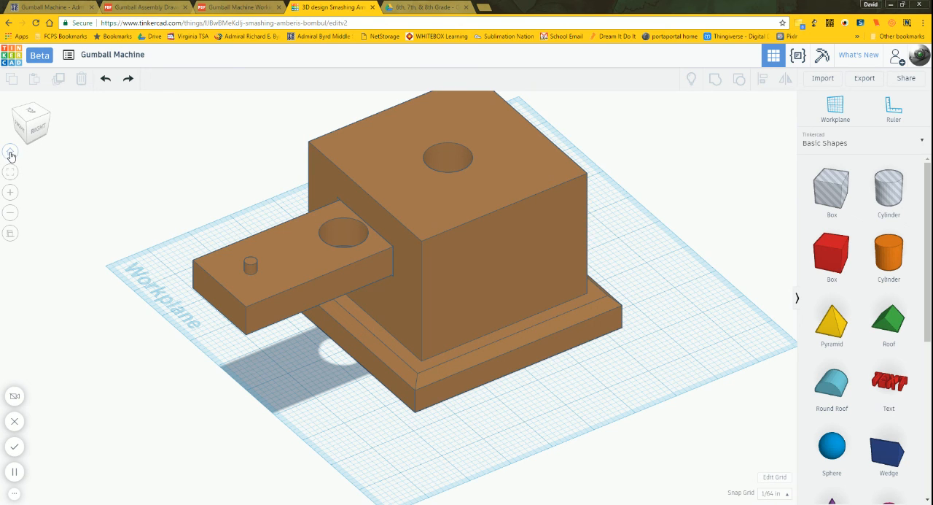
left_click(26, 122)
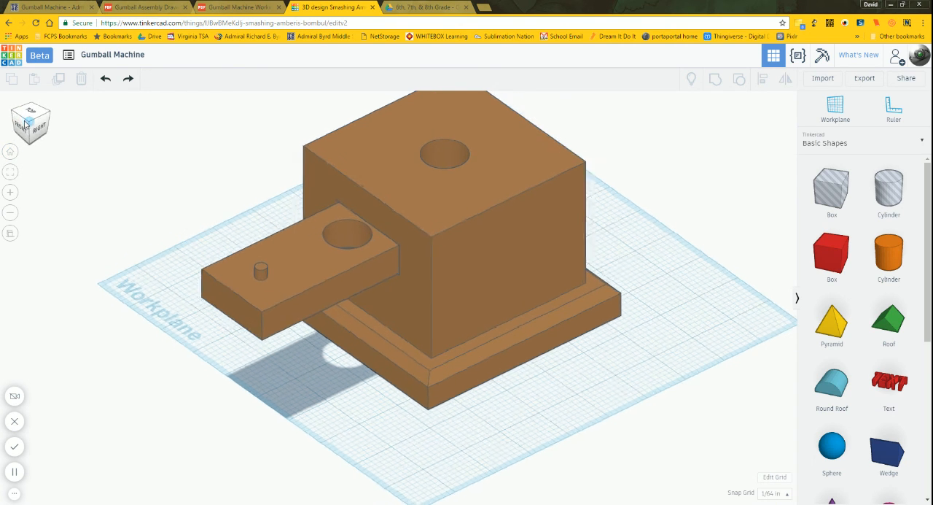
left_click(12, 154)
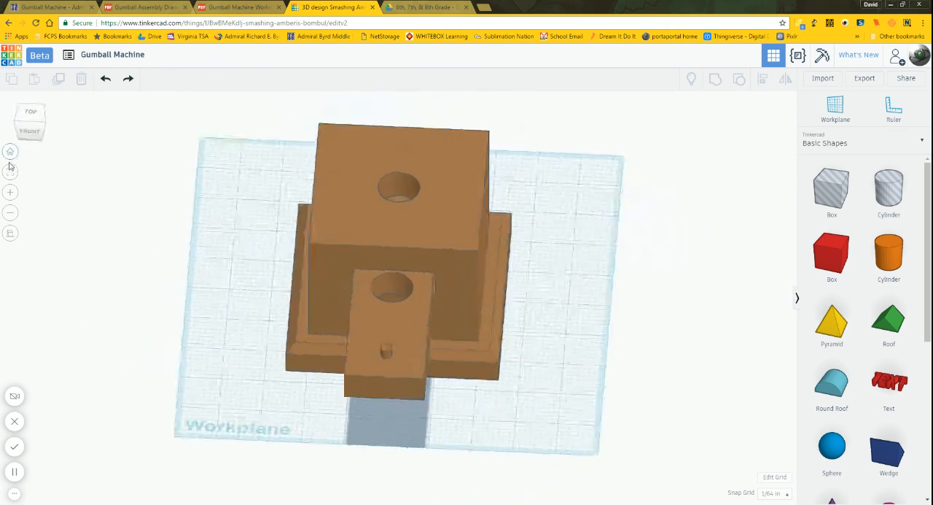
left_click(43, 125)
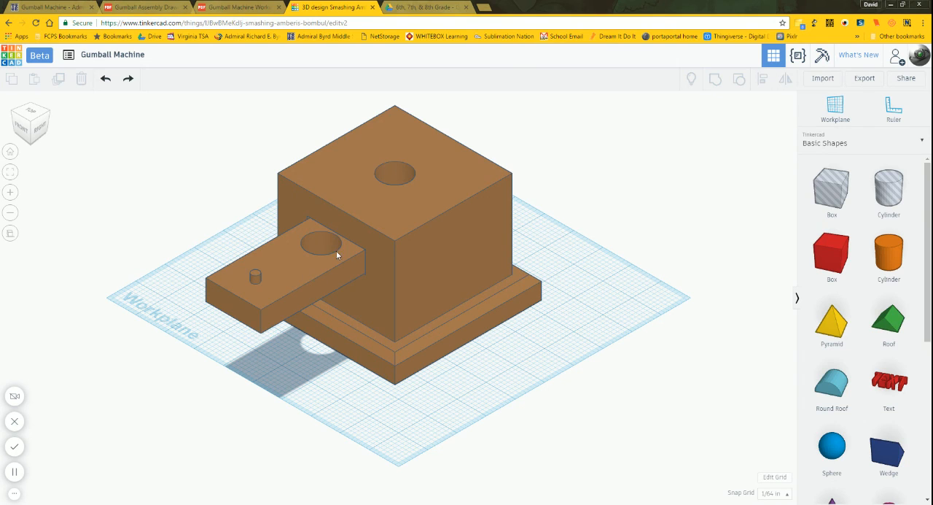
left_click(419, 222)
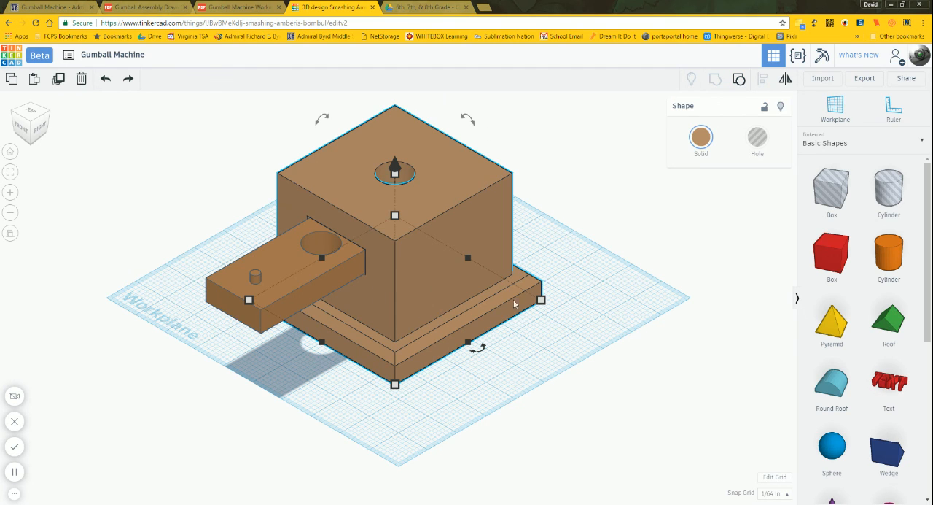
left_click(615, 242)
left_click(278, 283)
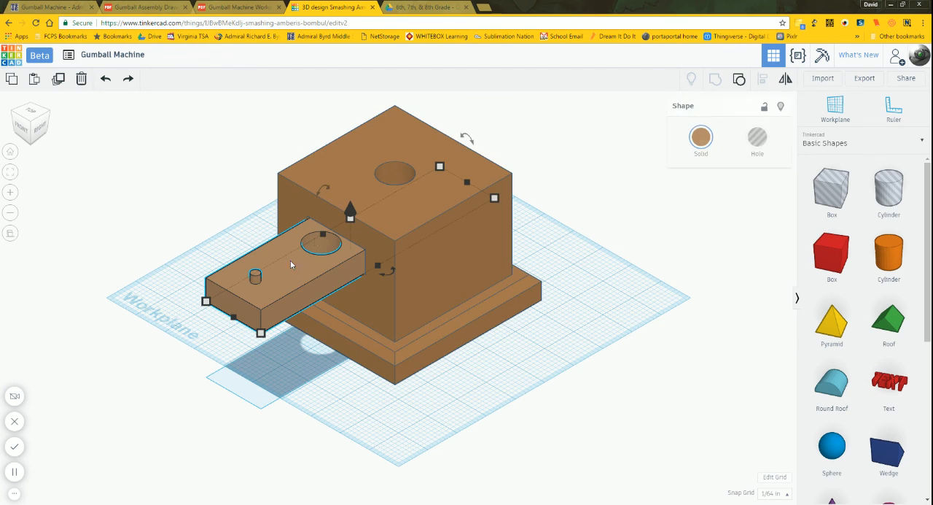
left_click(609, 256)
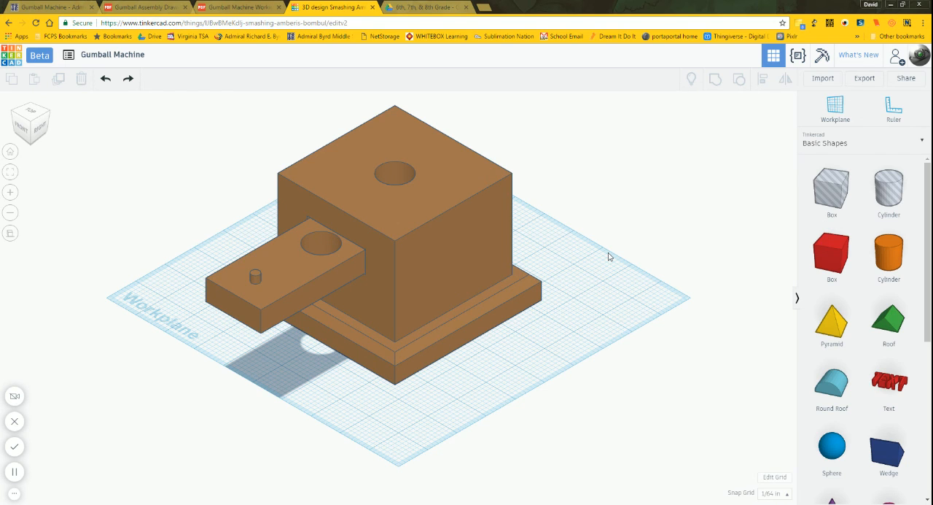
Step: Group the body and the slide into one gumball machine object
left_click_drag(99, 126, 207, 198)
key("ctrl+a")
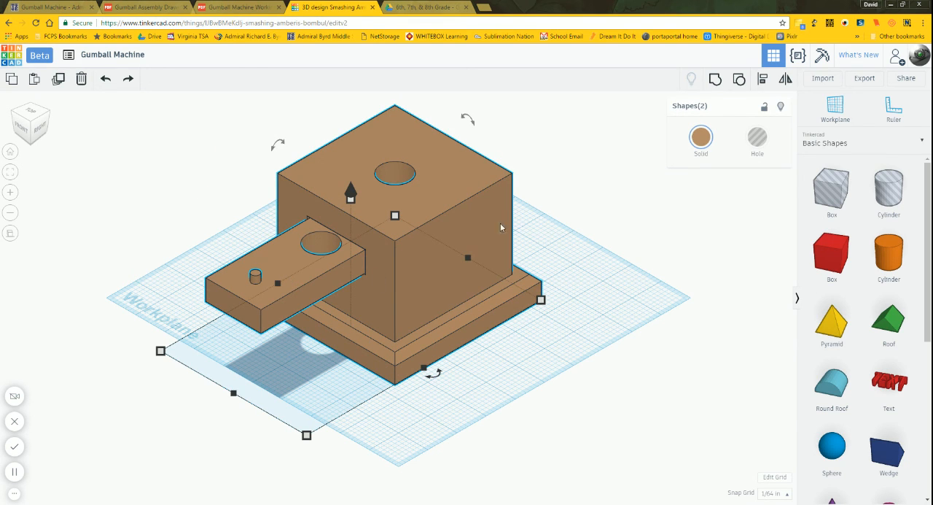
left_click(716, 78)
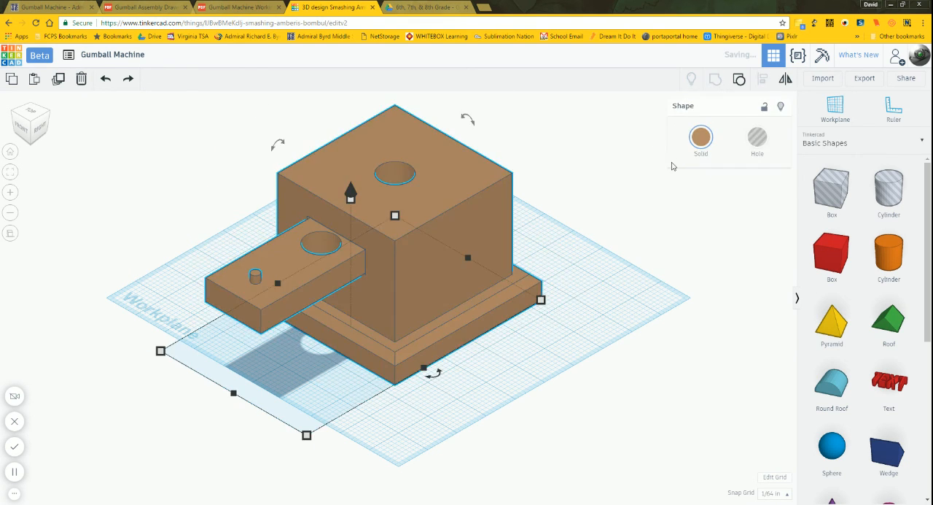
left_click(477, 410)
right_click_drag(477, 411, 508, 410)
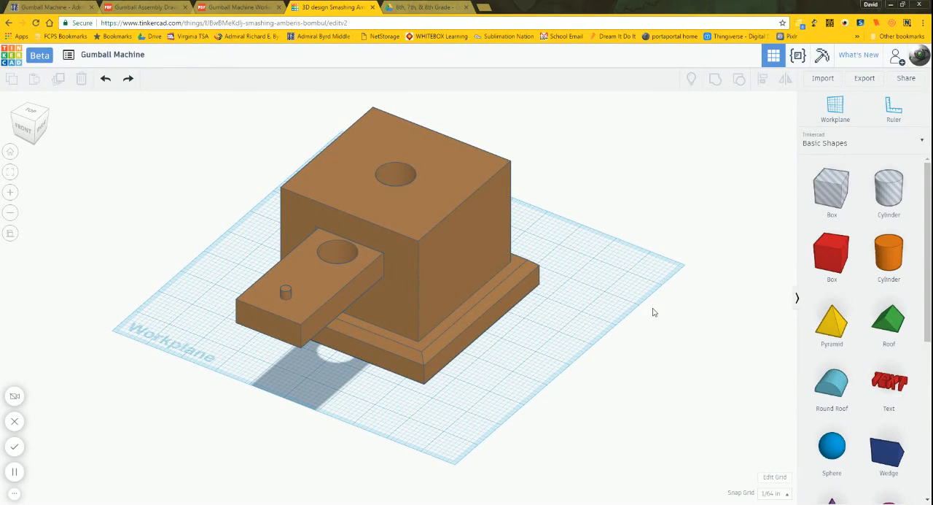
Step: Generate a new link for inviting people to the design, copy it, and close the sharing dialog
left_click(905, 80)
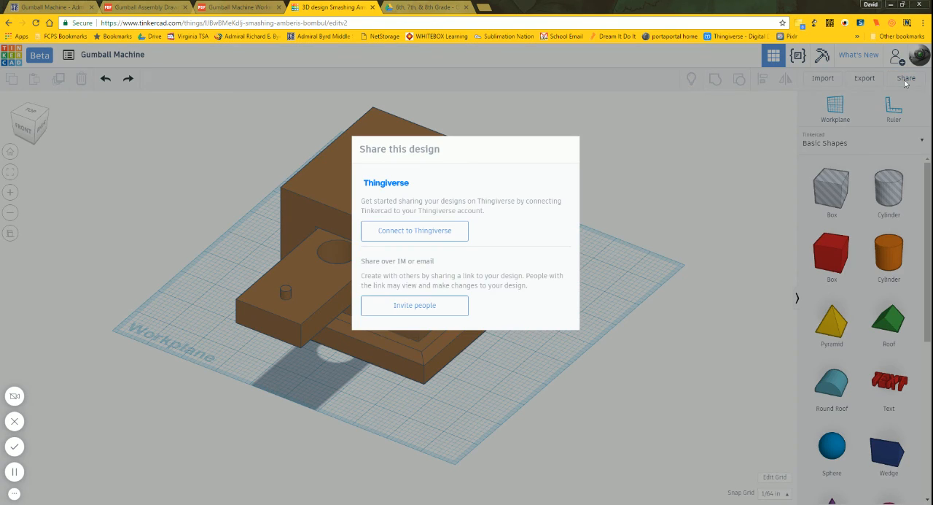
left_click(443, 310)
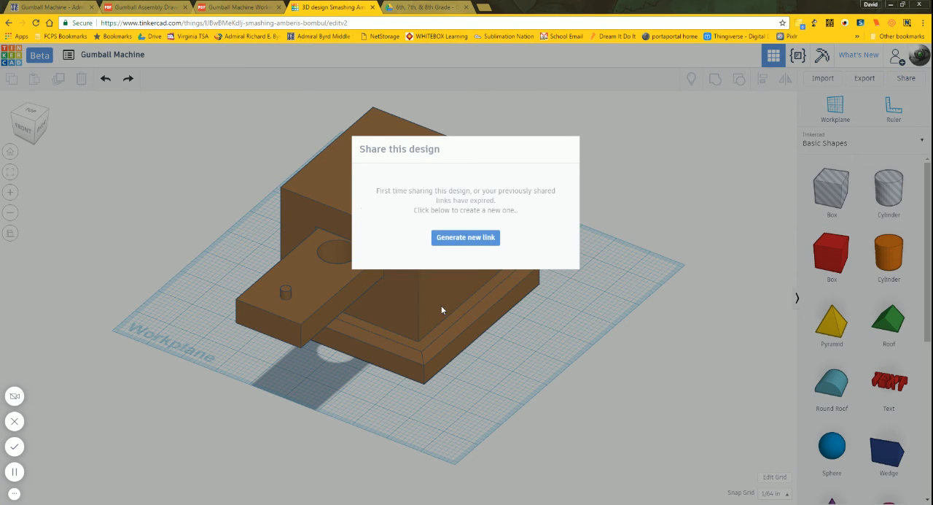
left_click(468, 241)
left_click(545, 213)
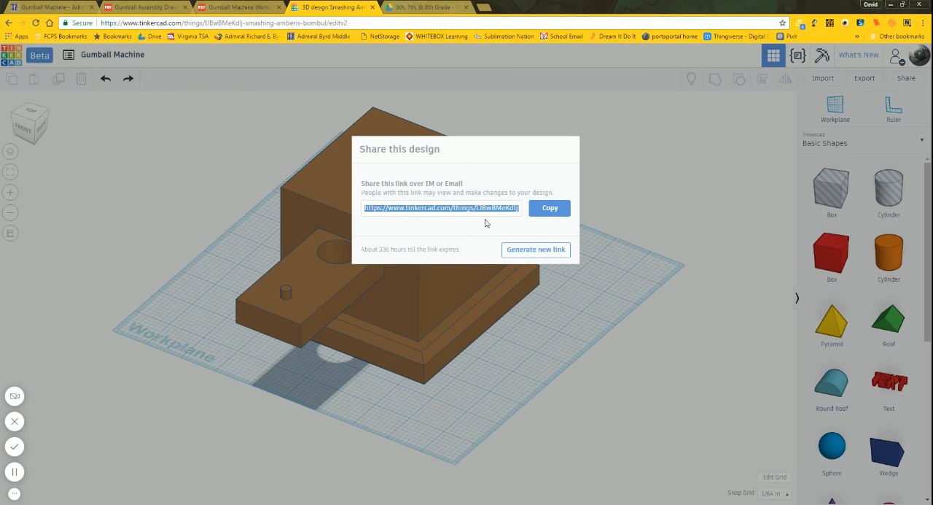
left_click(586, 293)
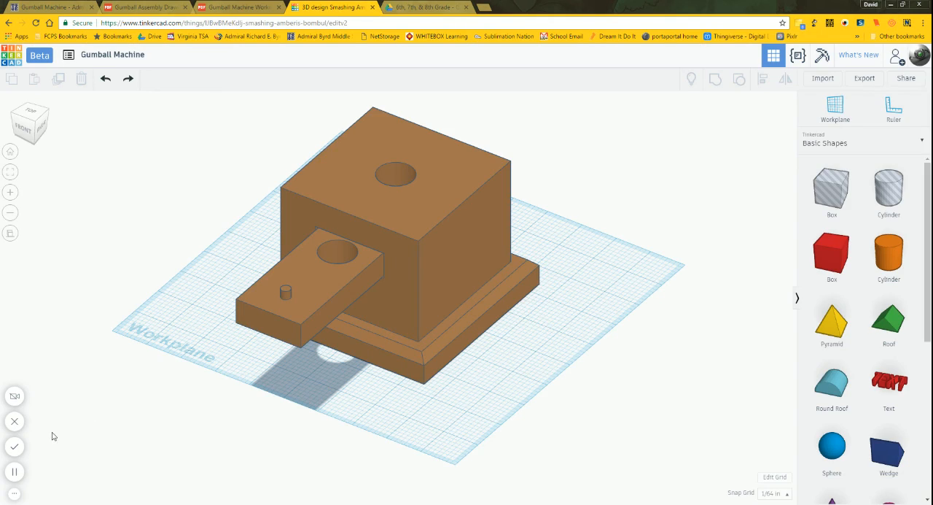